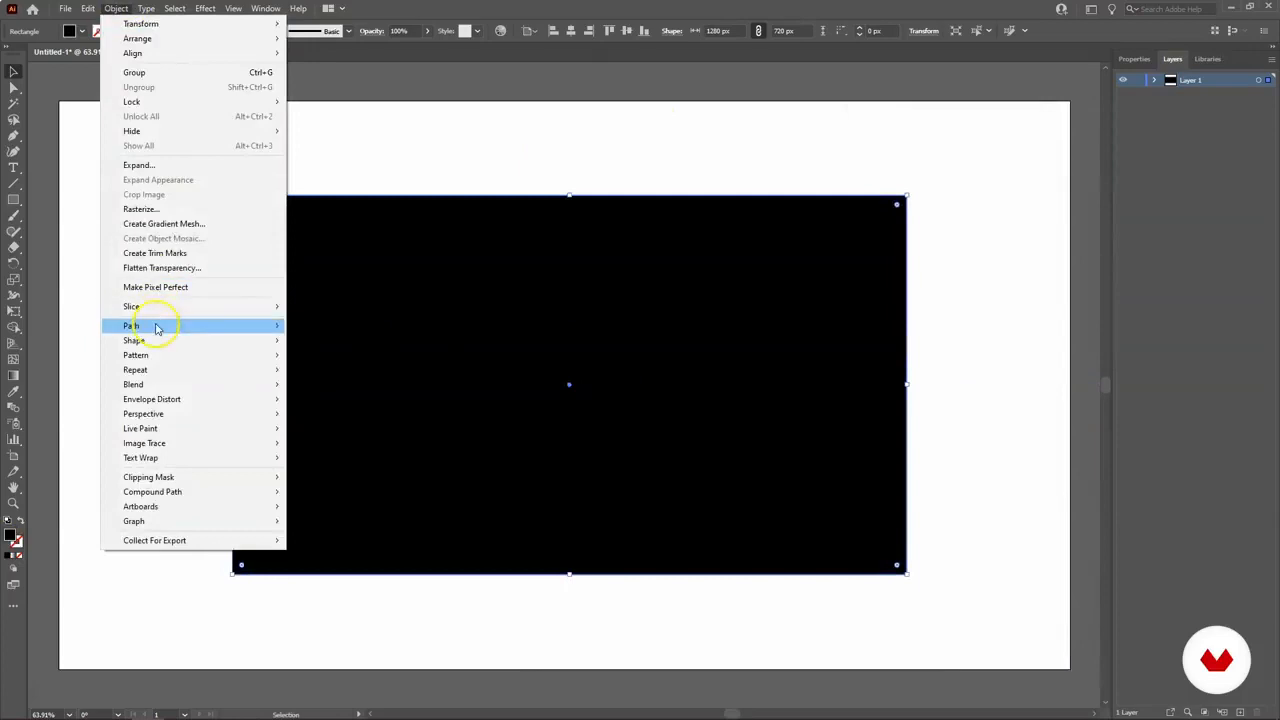
Step: Offset the black rectangle's path outward to about 1310 x 750 px and subtract the inner rectangle to leave a hollow frame
left_click(337, 374)
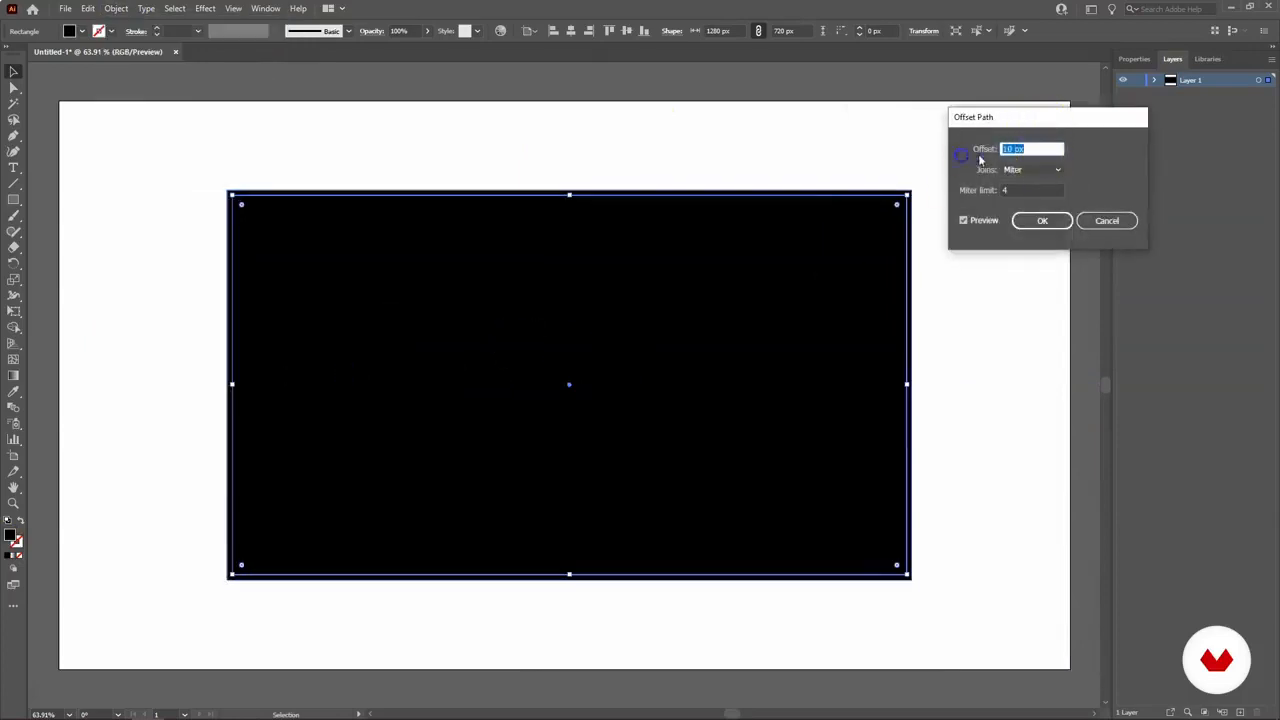
left_click(1060, 220)
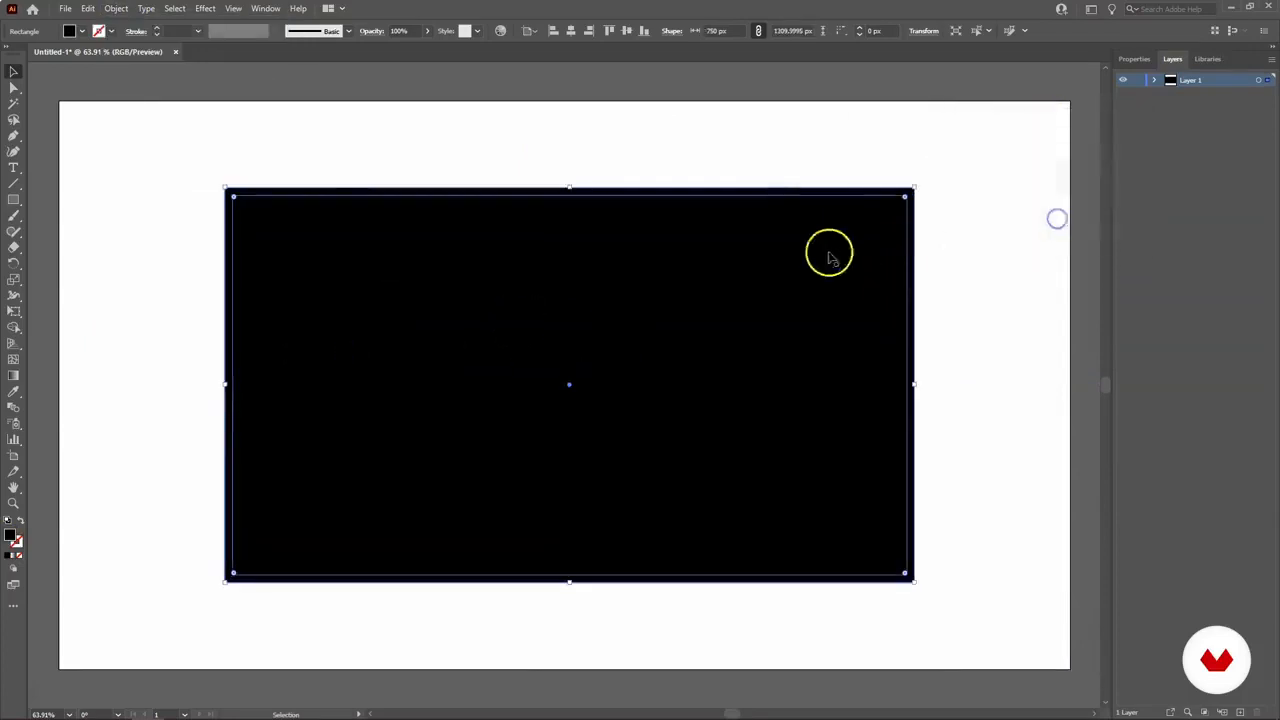
left_click(1134, 58)
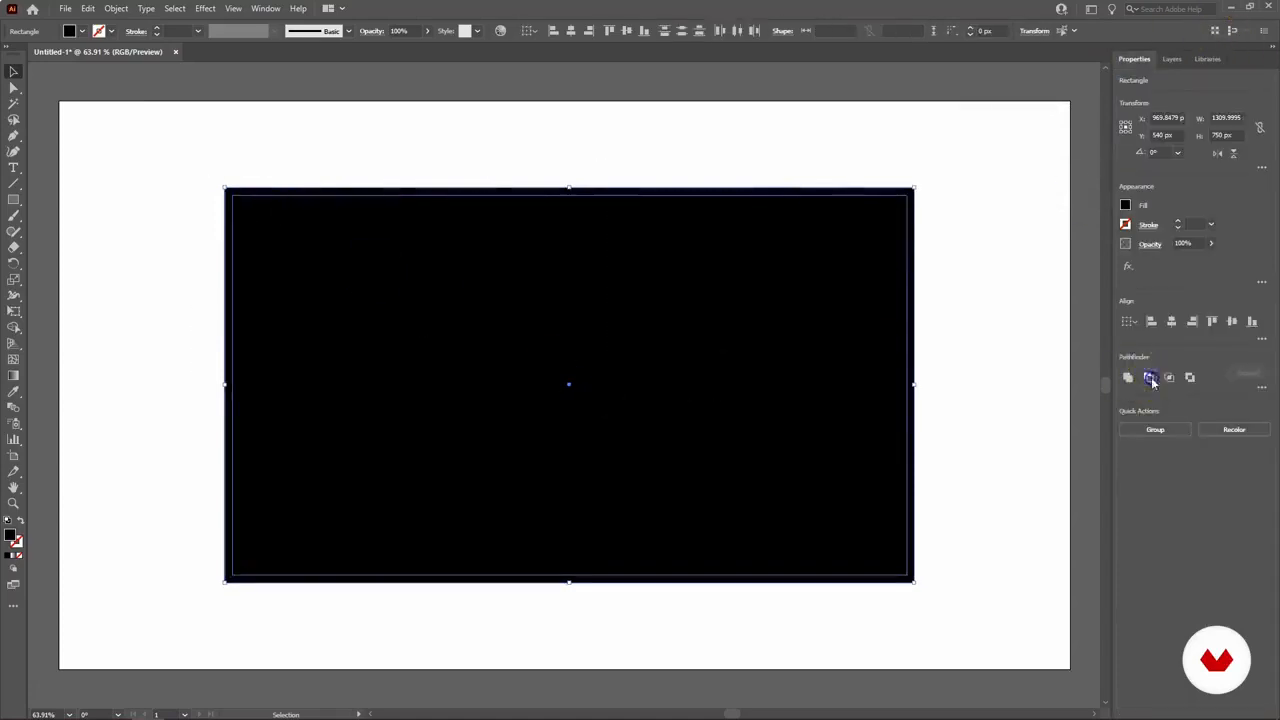
left_click(1149, 376)
left_click(530, 166)
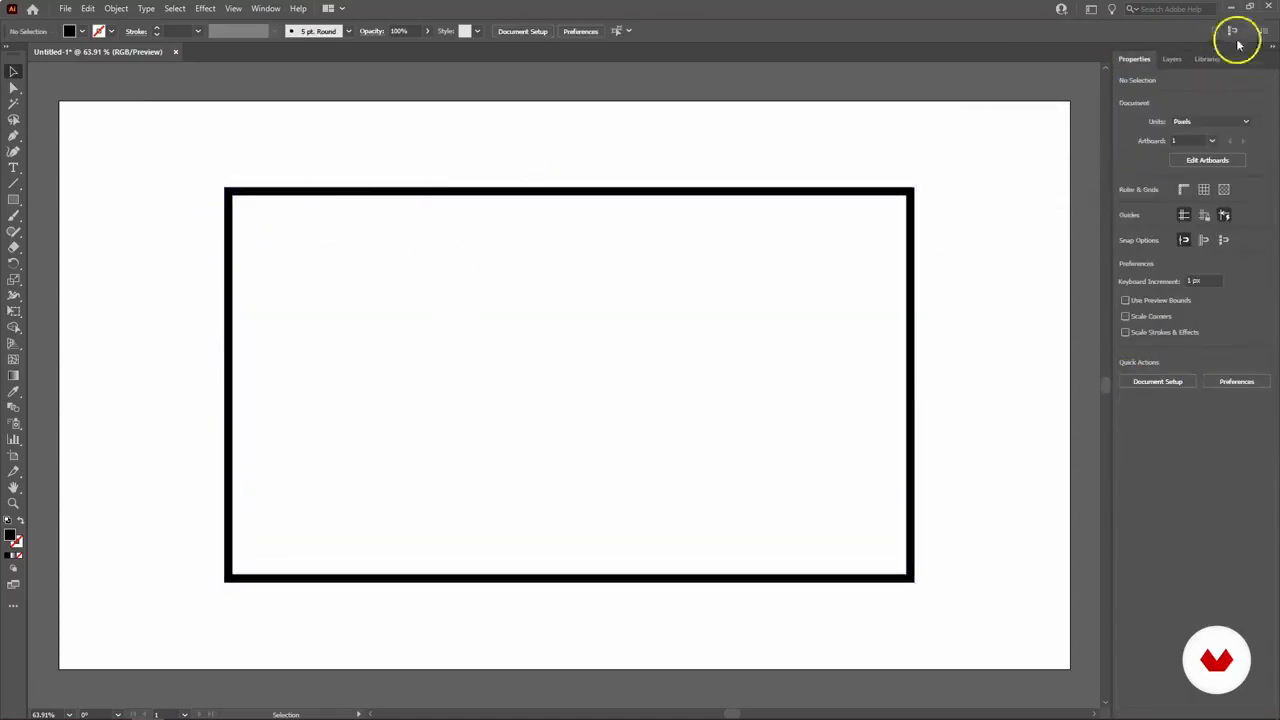
Step: Copy the whole hollow frame, switch to Photoshop and paste it into the Untitled-1 document as a shape layer
left_click_drag(183, 155, 849, 577)
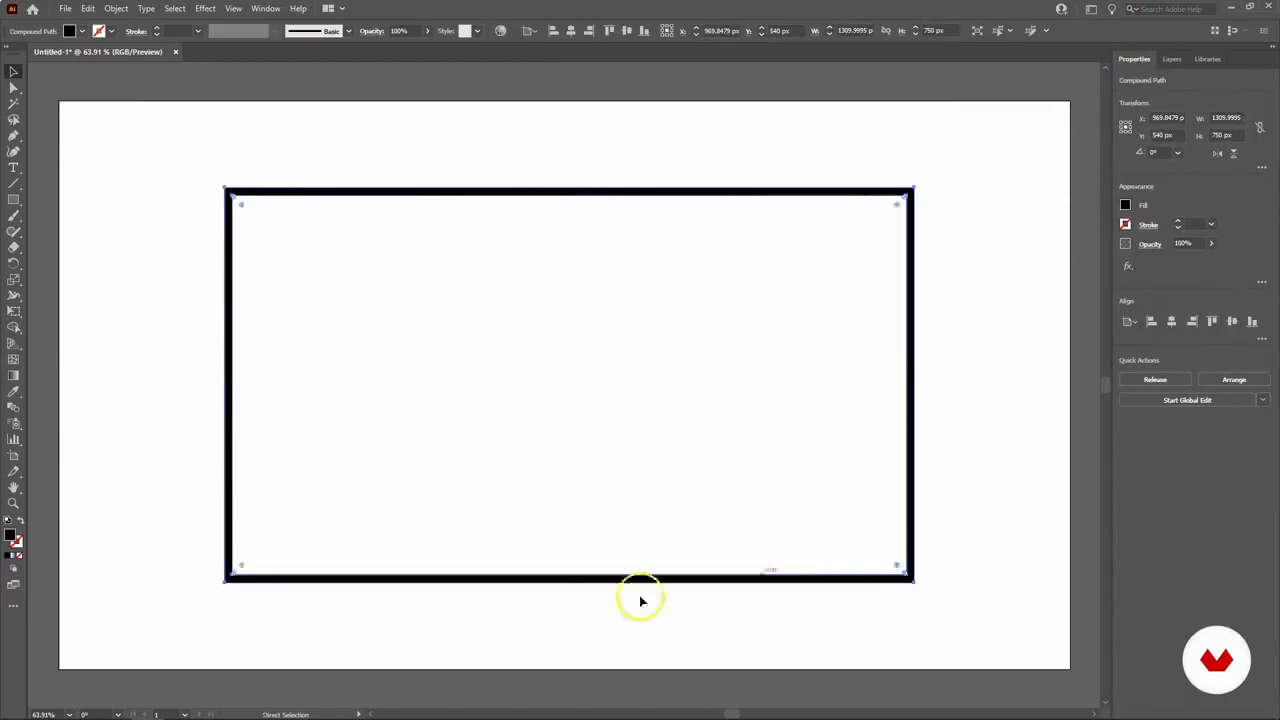
mouse_move(286, 691)
left_click(183, 709)
key("ctrl+v")
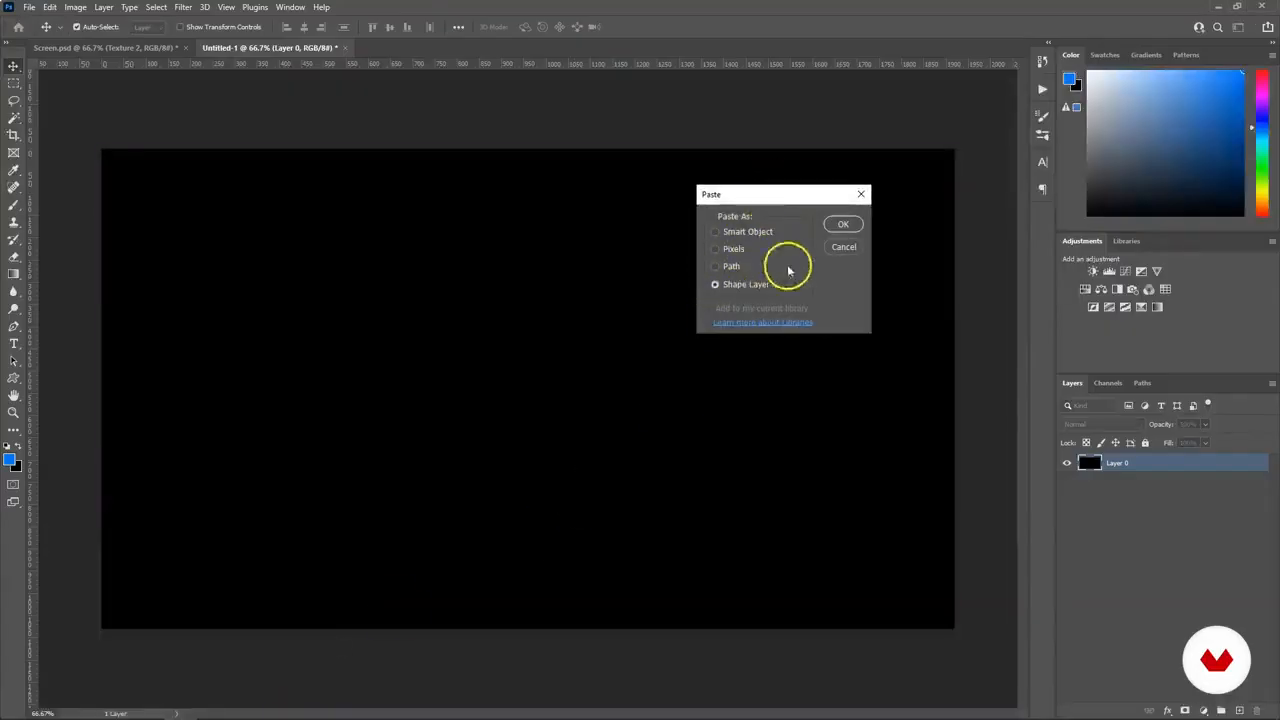
left_click(842, 224)
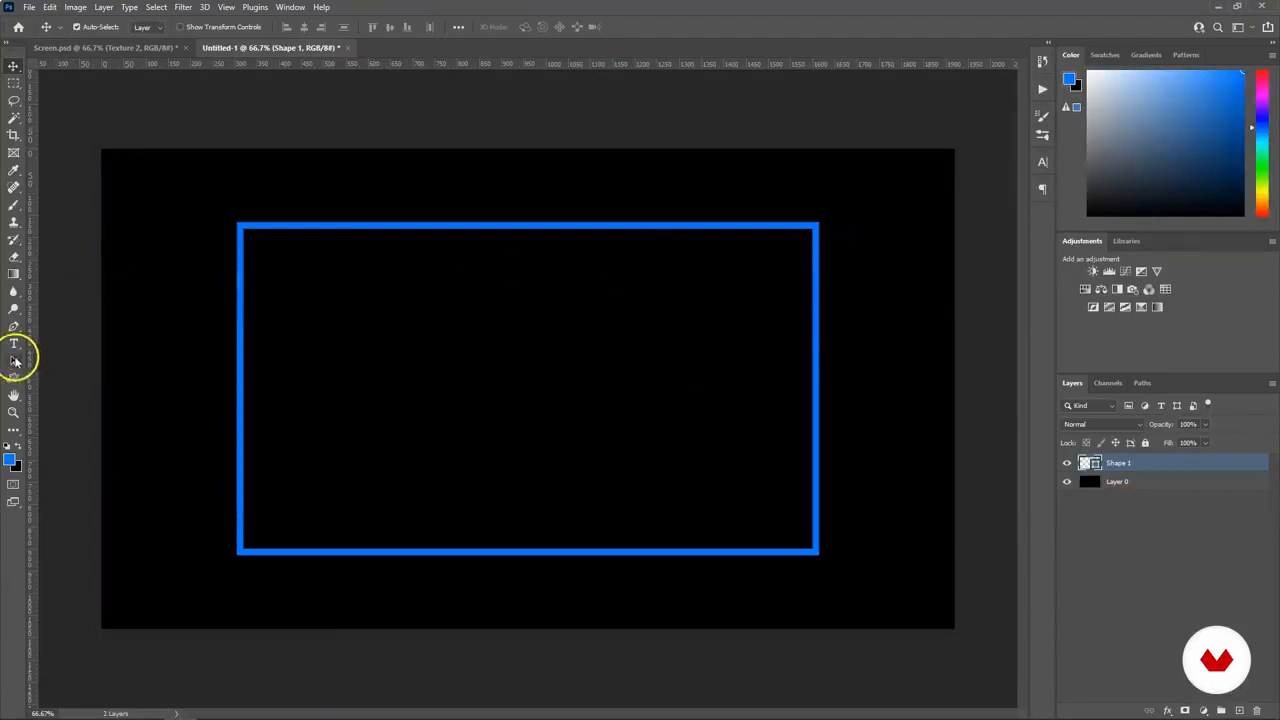
Step: Select the pasted frame's path with the Path Selection tool and define it as a custom shape named "Webcam Frame 1"
left_click(14, 360)
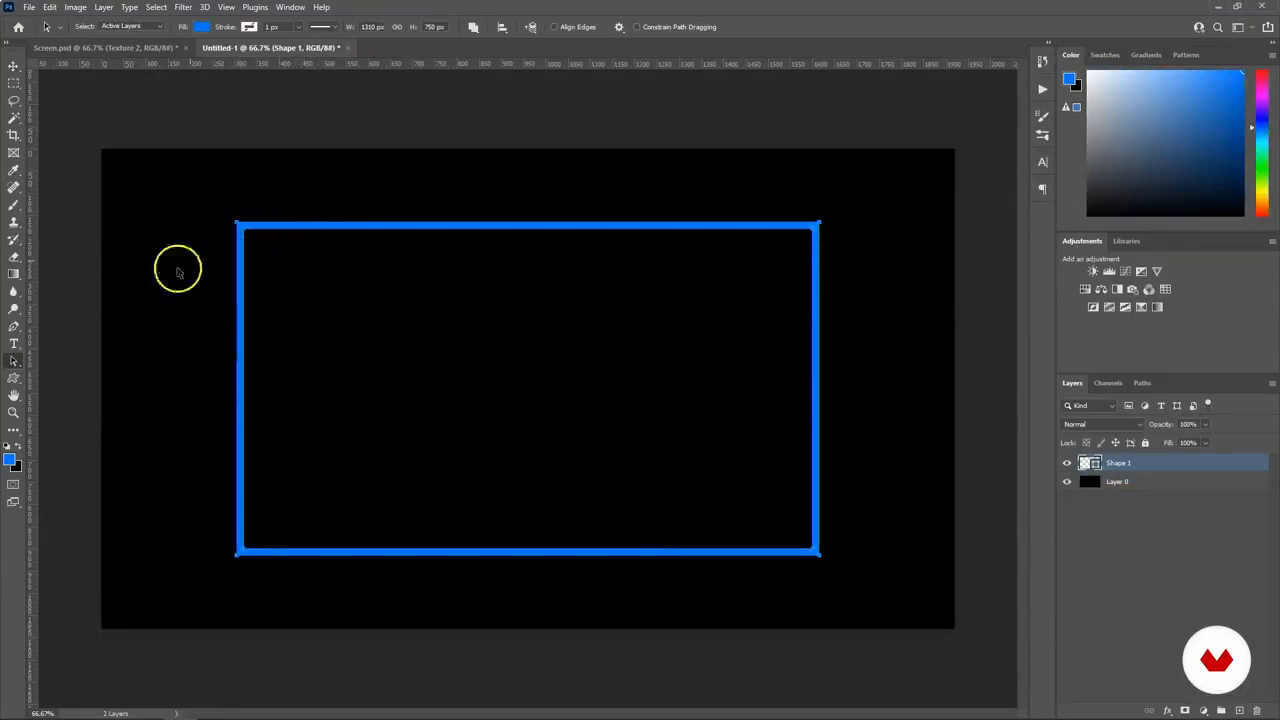
right_click(14, 361)
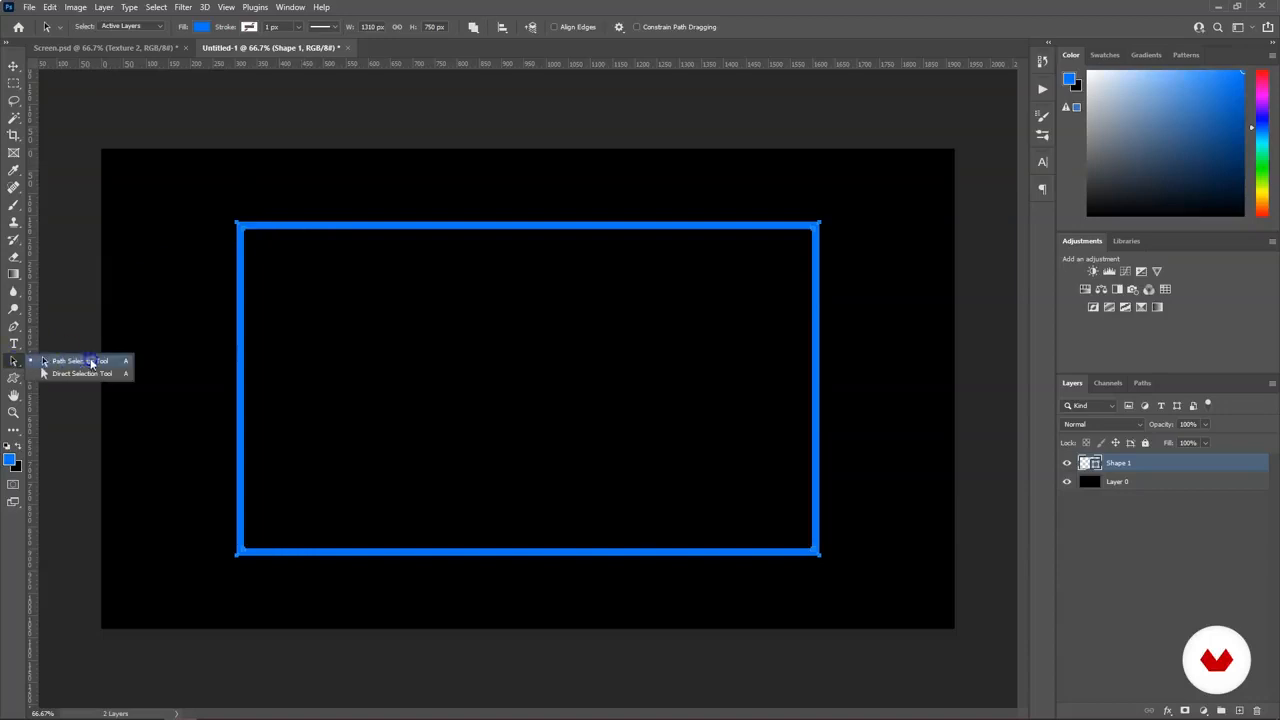
left_click(70, 364)
left_click_drag(200, 206, 900, 588)
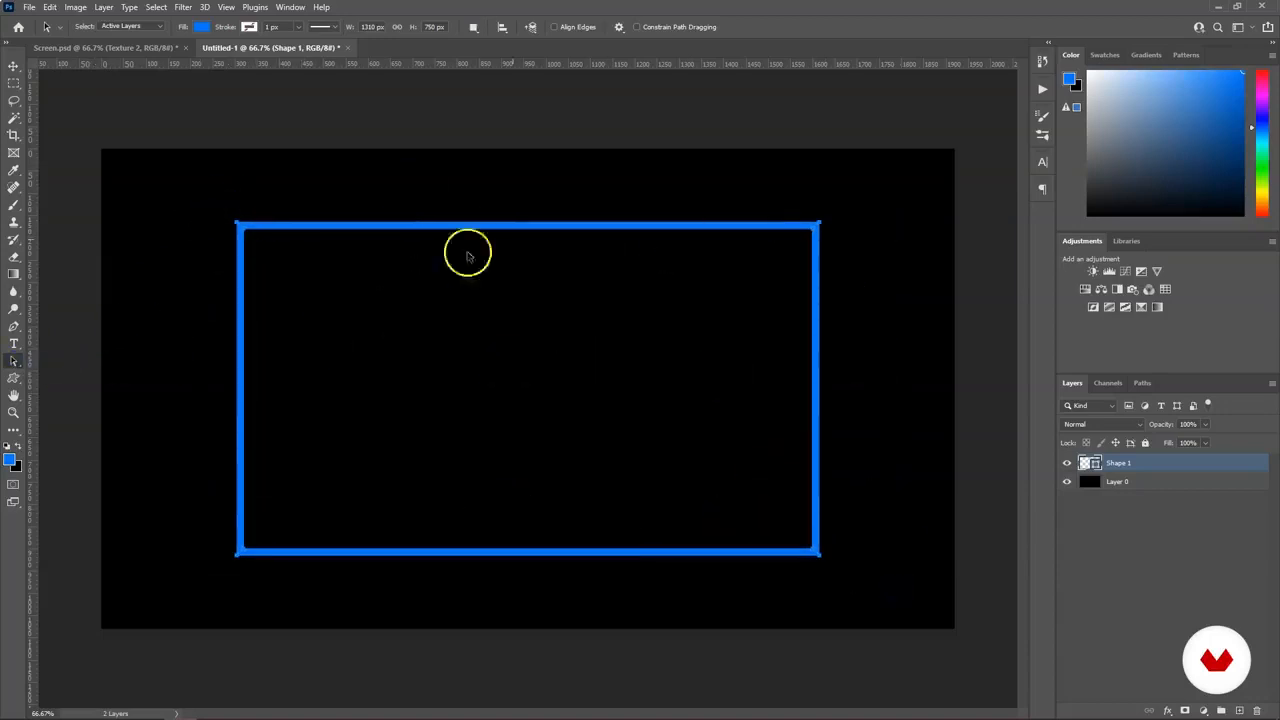
left_click(49, 7)
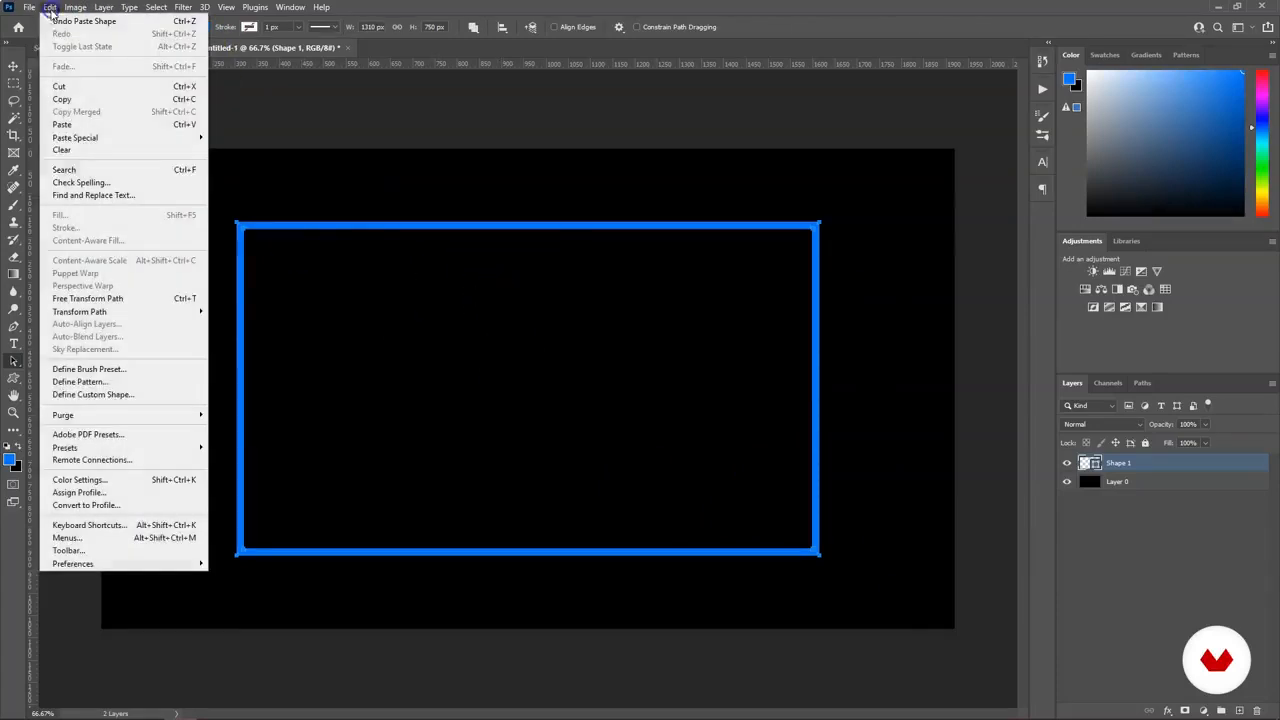
left_click(92, 395)
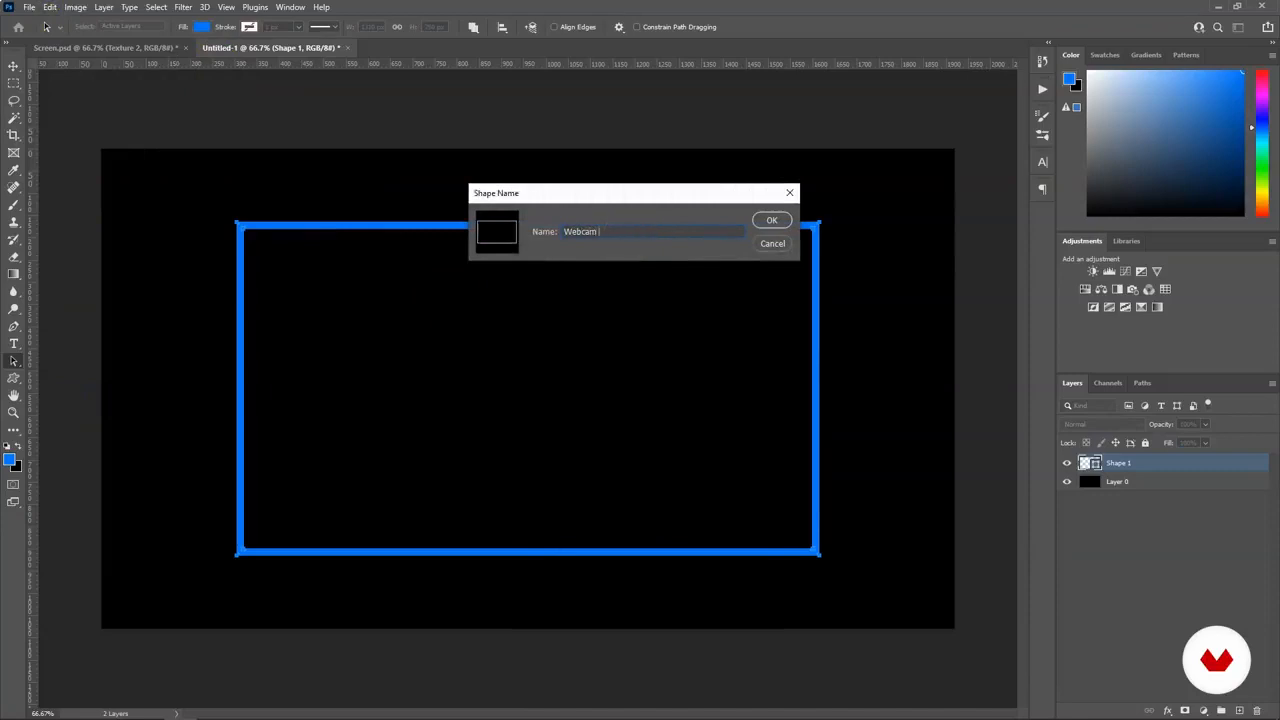
key("Return")
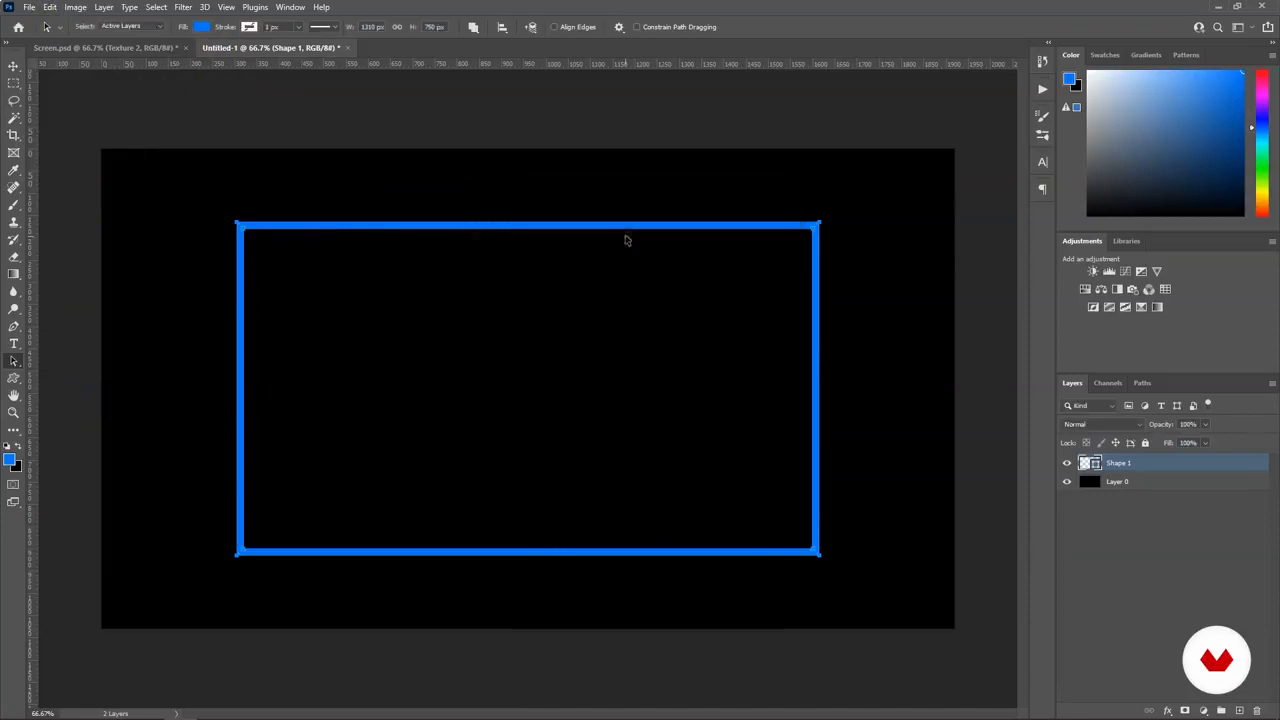
Step: Set the Custom Shape tool to draw the saved Webcam Frame 1 shape
left_click(14, 378)
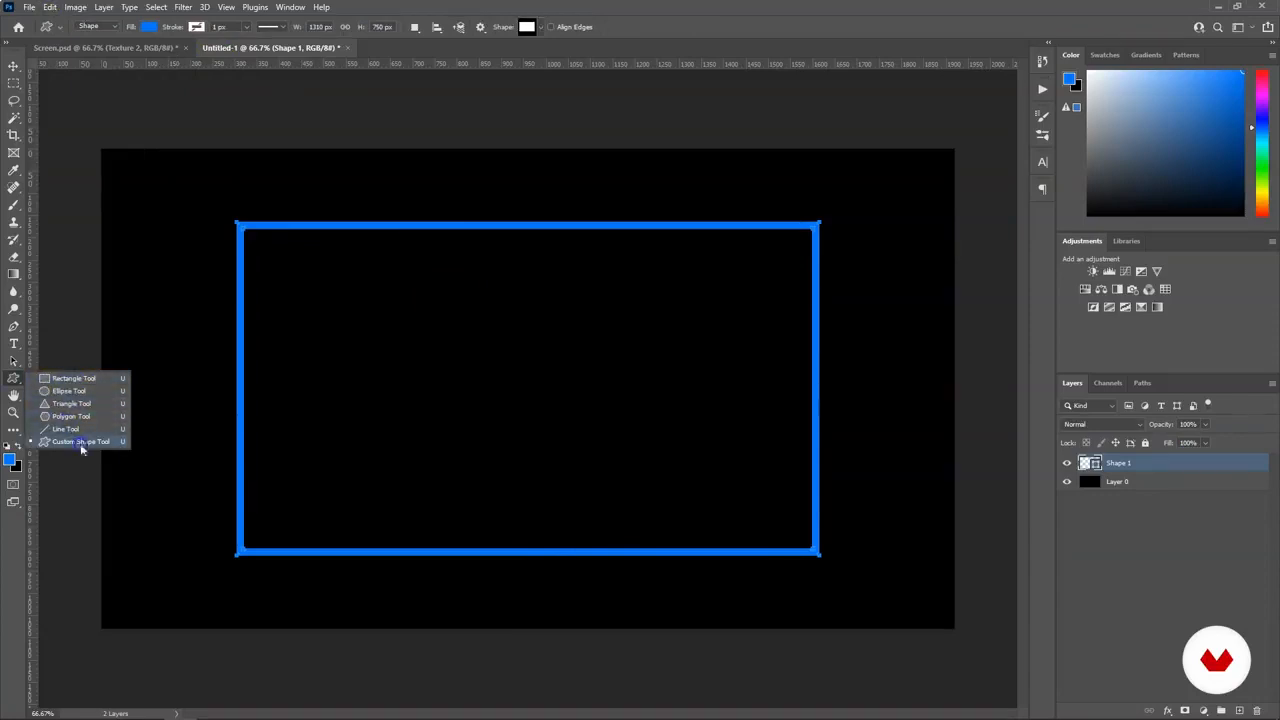
left_click(63, 442)
left_click(527, 27)
left_click(463, 121)
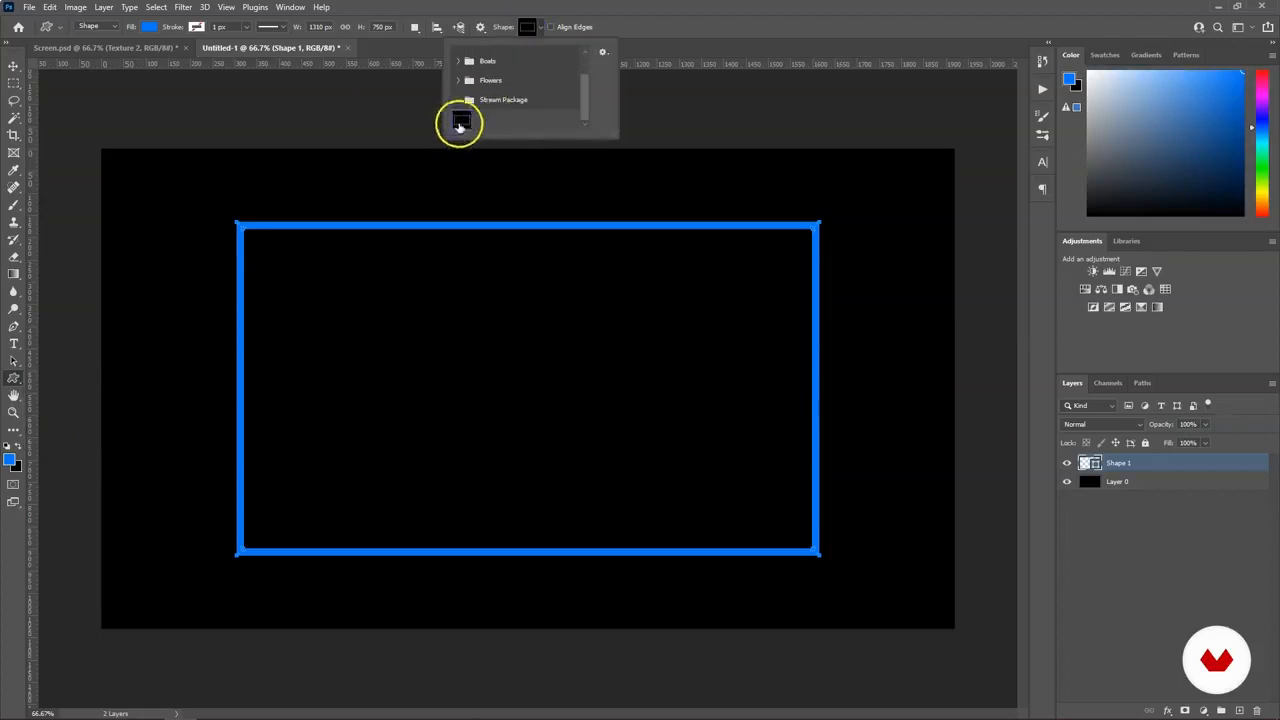
left_click(497, 99)
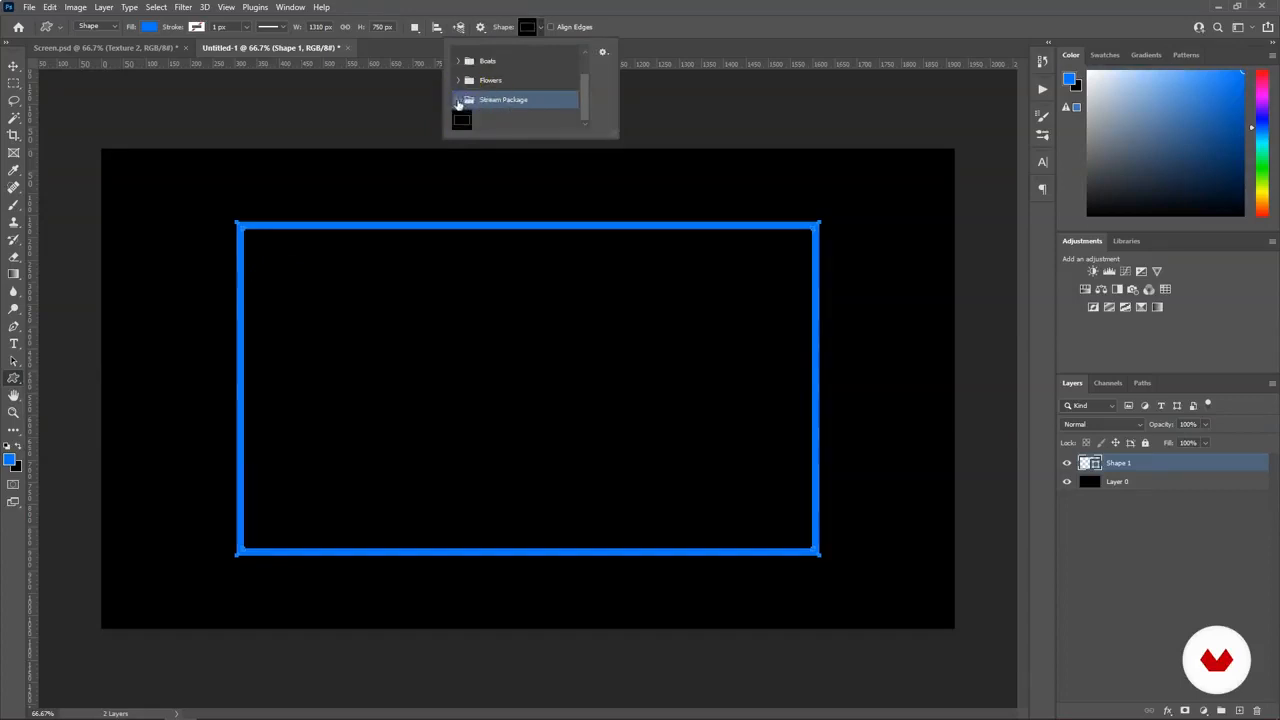
left_click(526, 121)
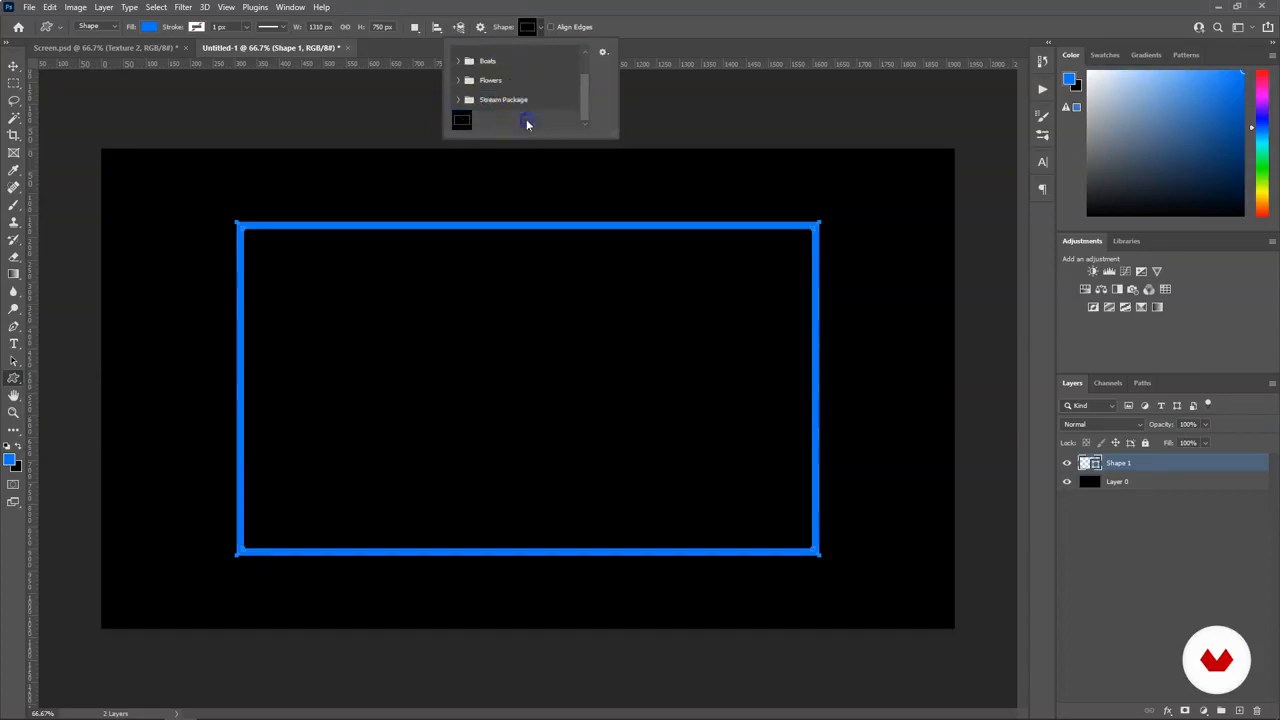
right_click(508, 86)
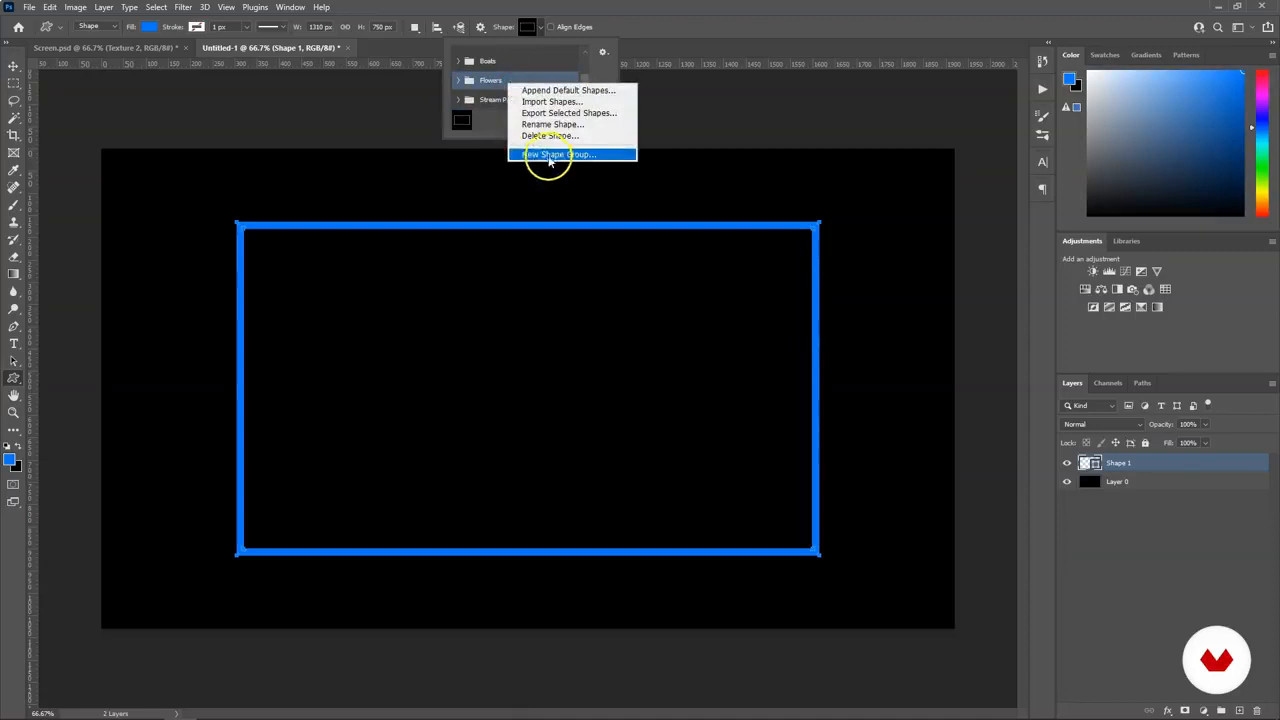
left_click(484, 123)
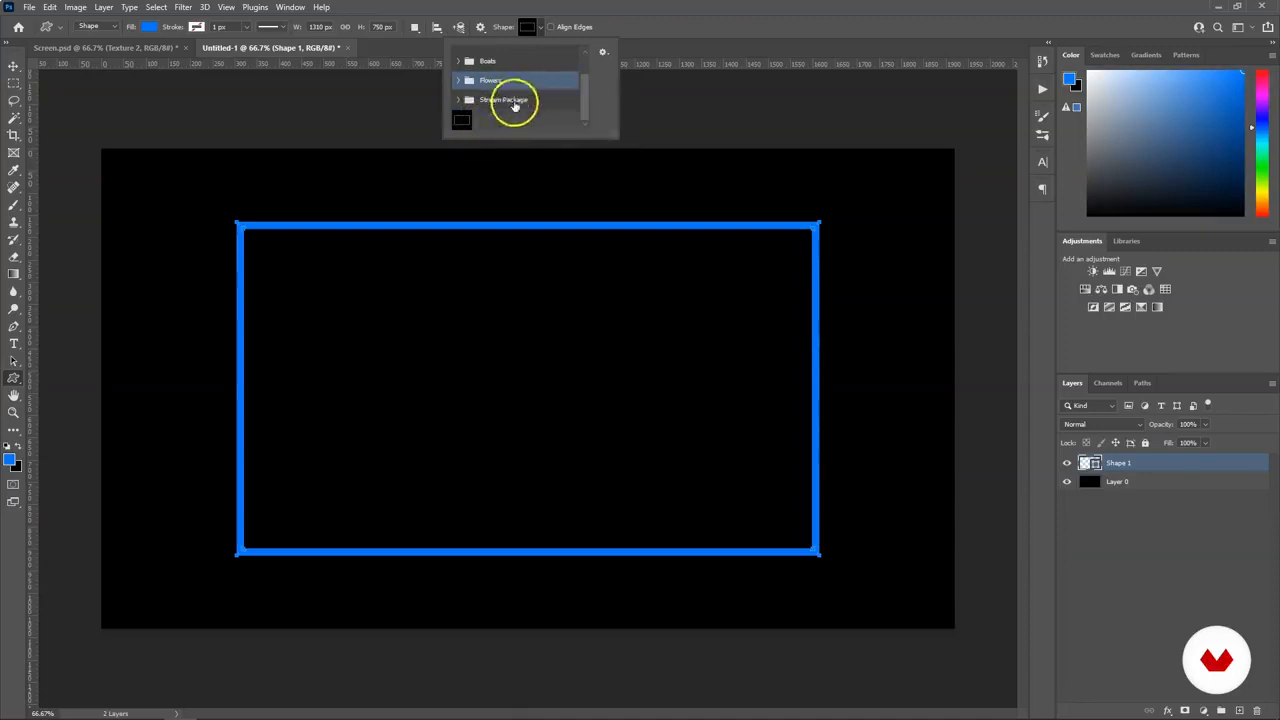
Step: Draw the saved frame shape at about 822 x 471 px in the middle of the black canvas and fill it with blue
left_click(516, 115)
left_click_drag(344, 285, 710, 581)
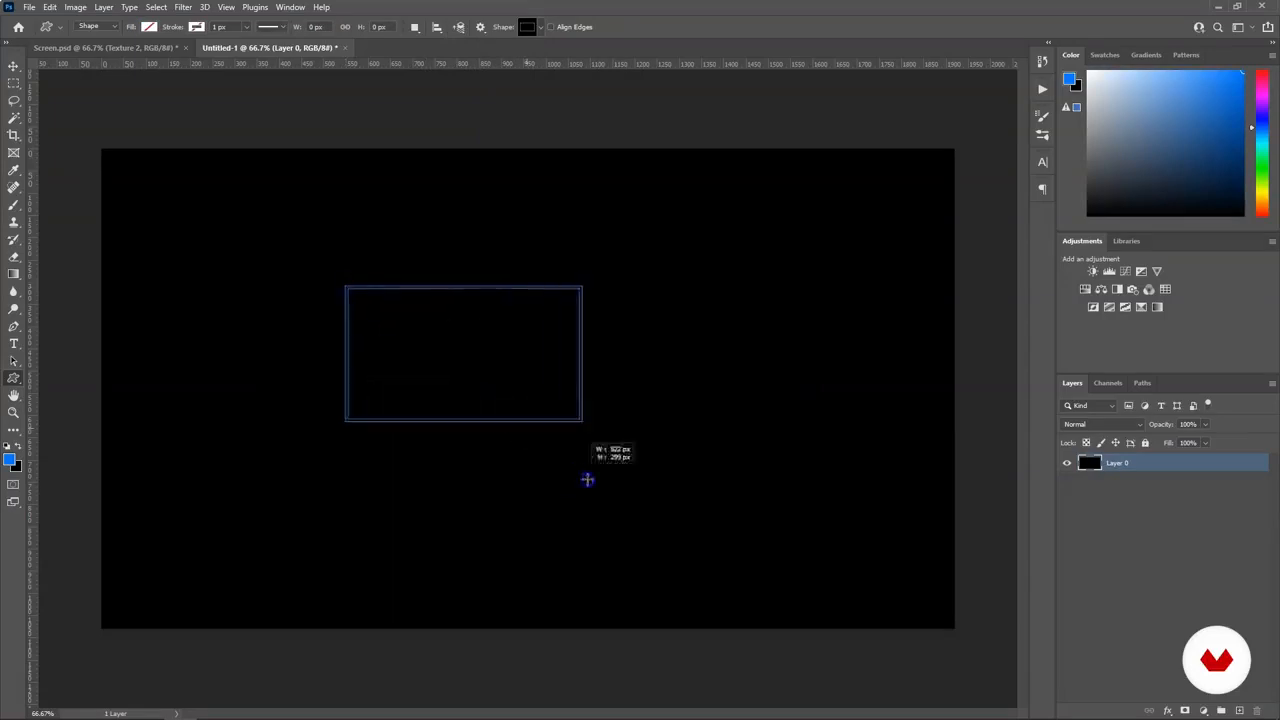
left_click(911, 239)
left_click(876, 310)
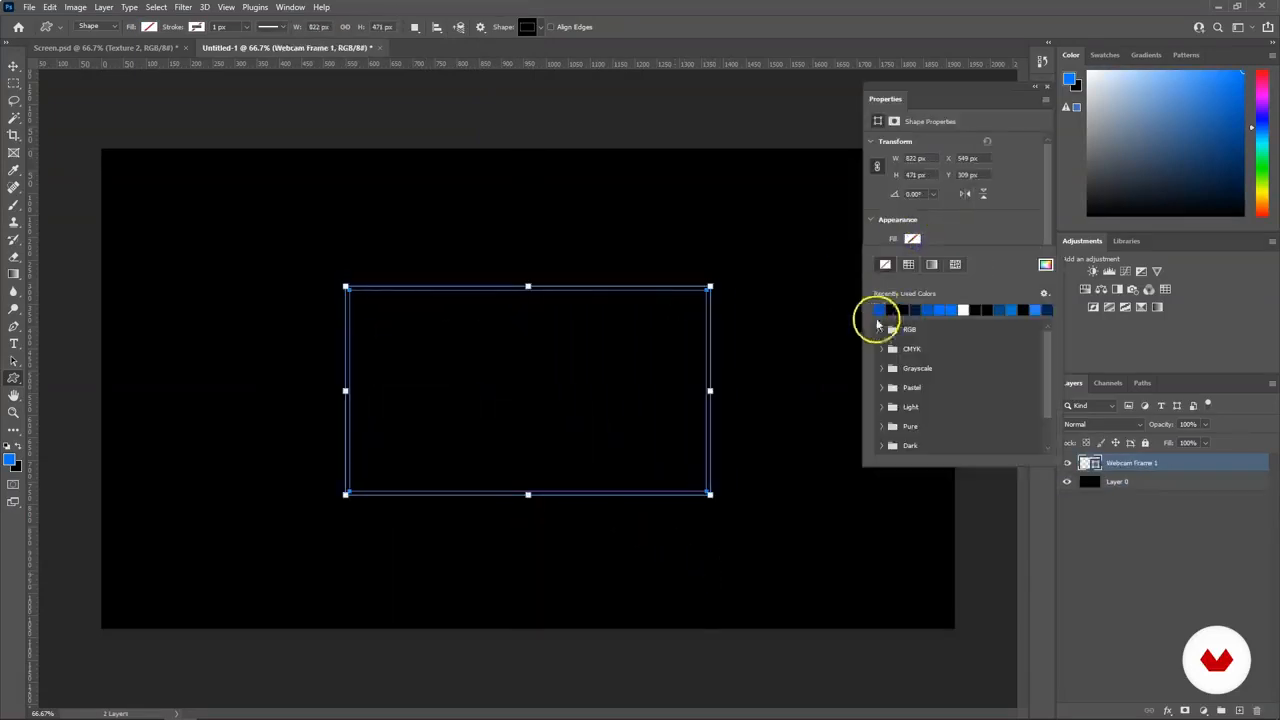
left_click(13, 66)
left_click(507, 271)
left_click_drag(547, 290, 545, 290)
left_click_drag(641, 268, 641, 268)
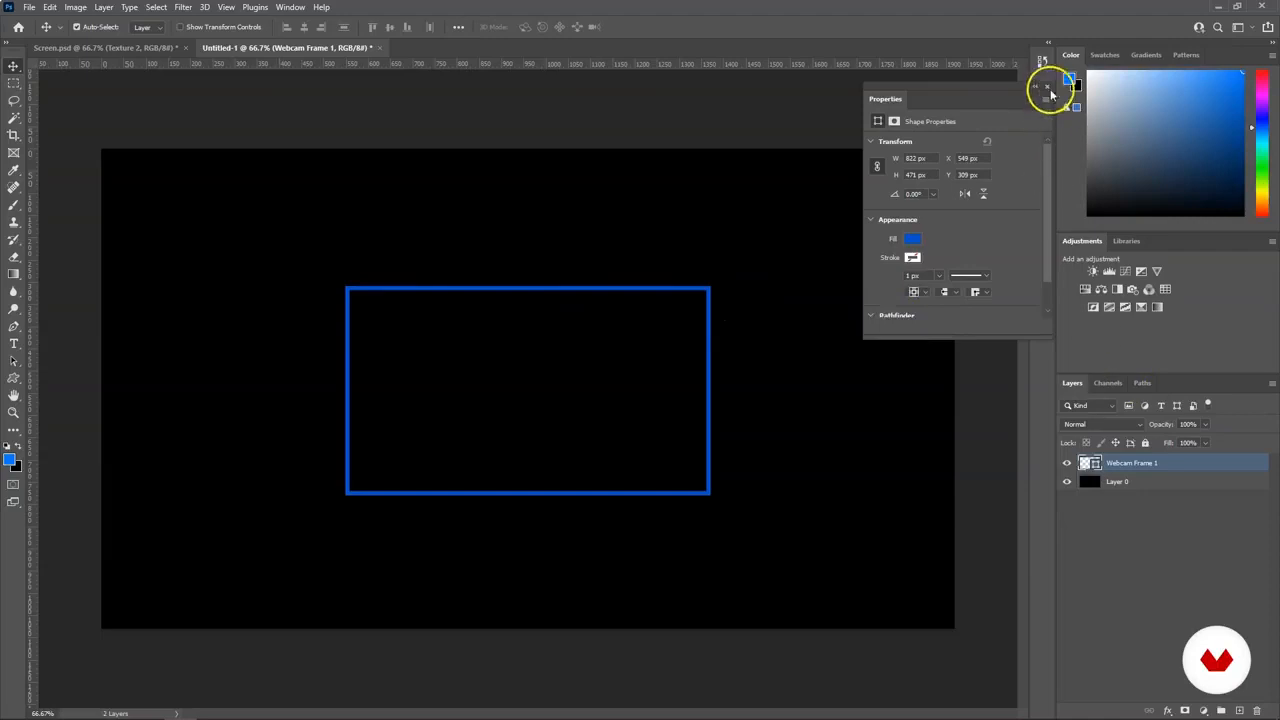
left_click(1045, 89)
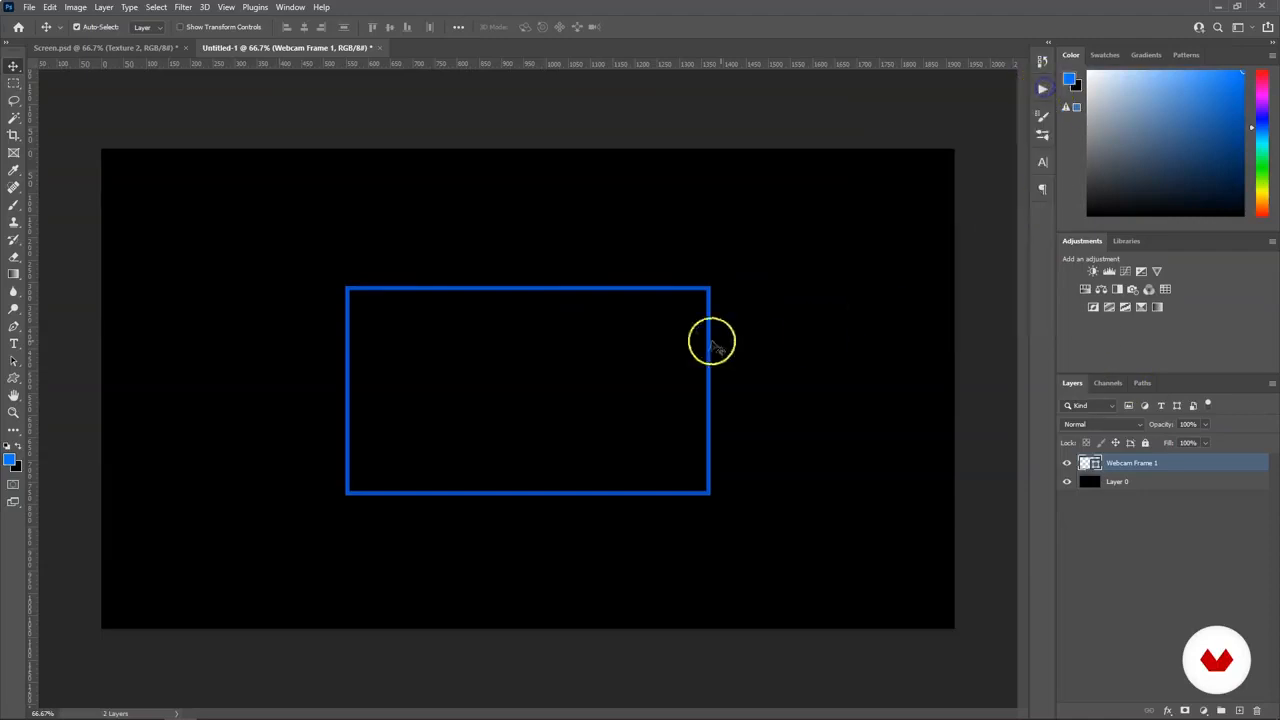
Step: Convert the Webcam Frame 1 layer to a smart object and open its contents for editing
right_click(1178, 466)
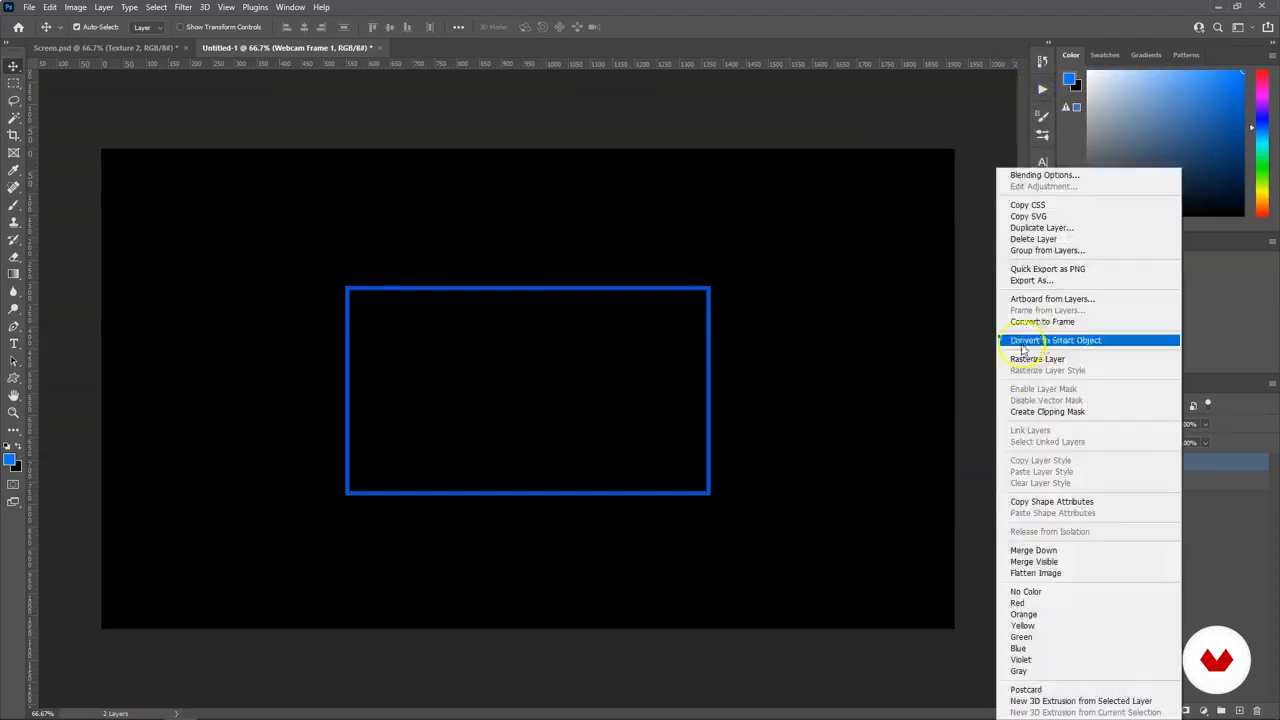
left_click(1077, 342)
double_click(1089, 464)
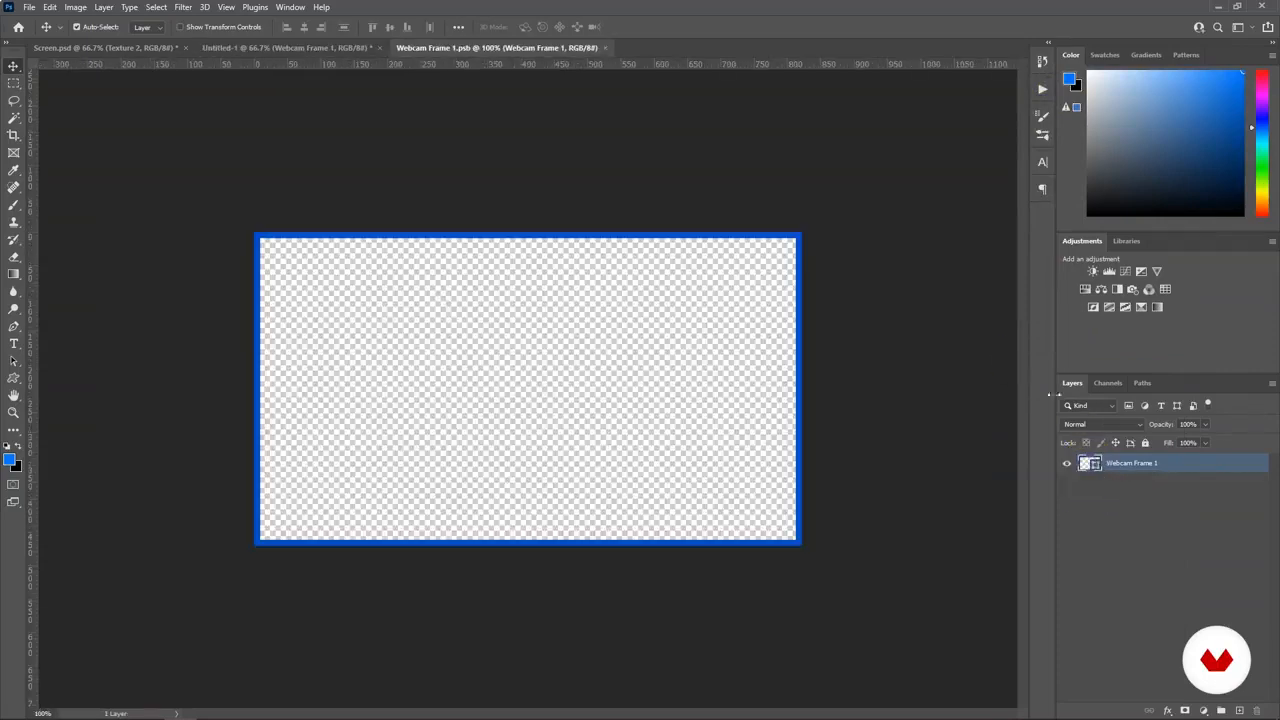
Step: Scale the blue frame down slightly around its centre, leaving a transparent margin on all sides of the smart object's canvas
key("ctrl+t")
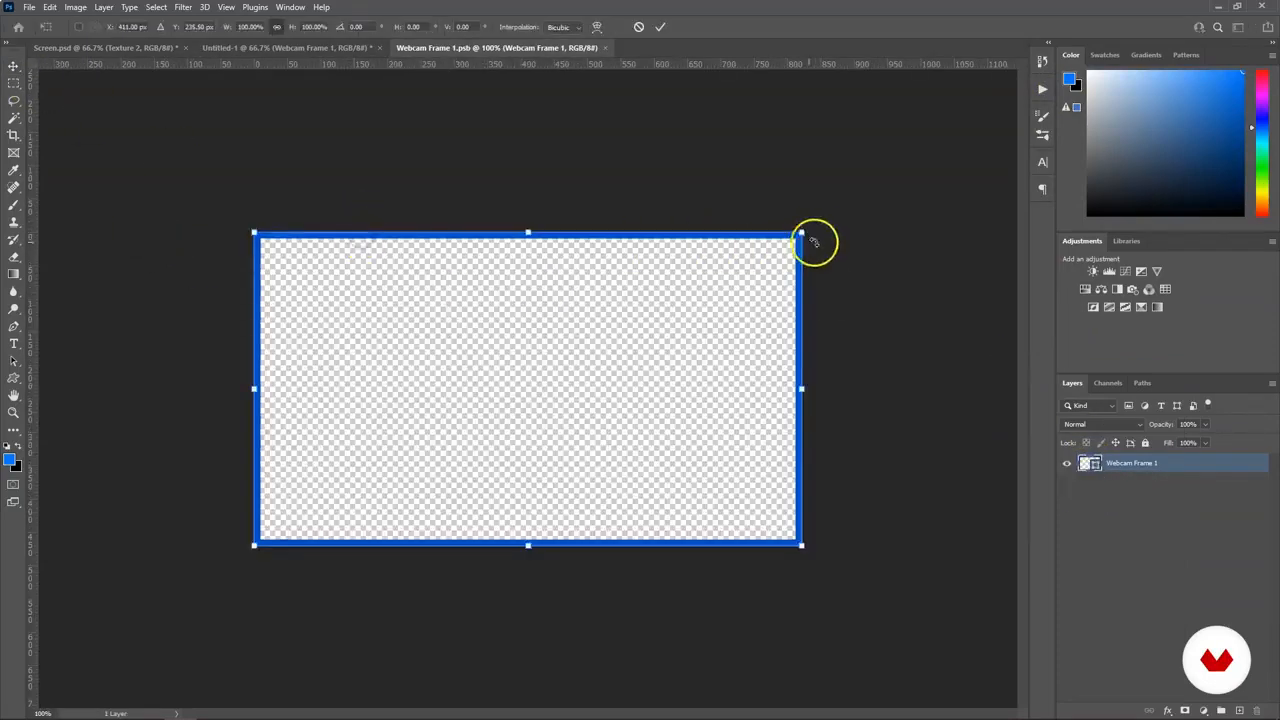
left_click_drag(800, 232, 791, 237)
key("Return")
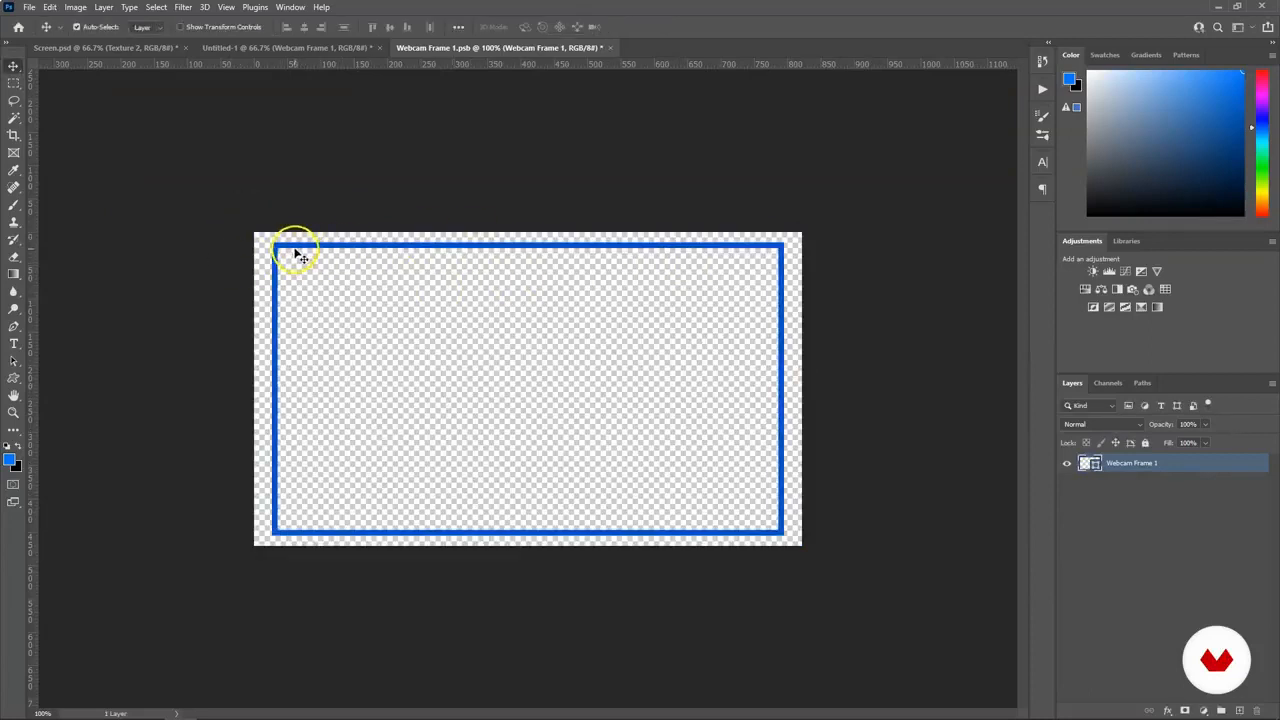
Step: Activate the Pen tool and add a new layer above the Webcam Frame 1 layer
left_click(14, 325)
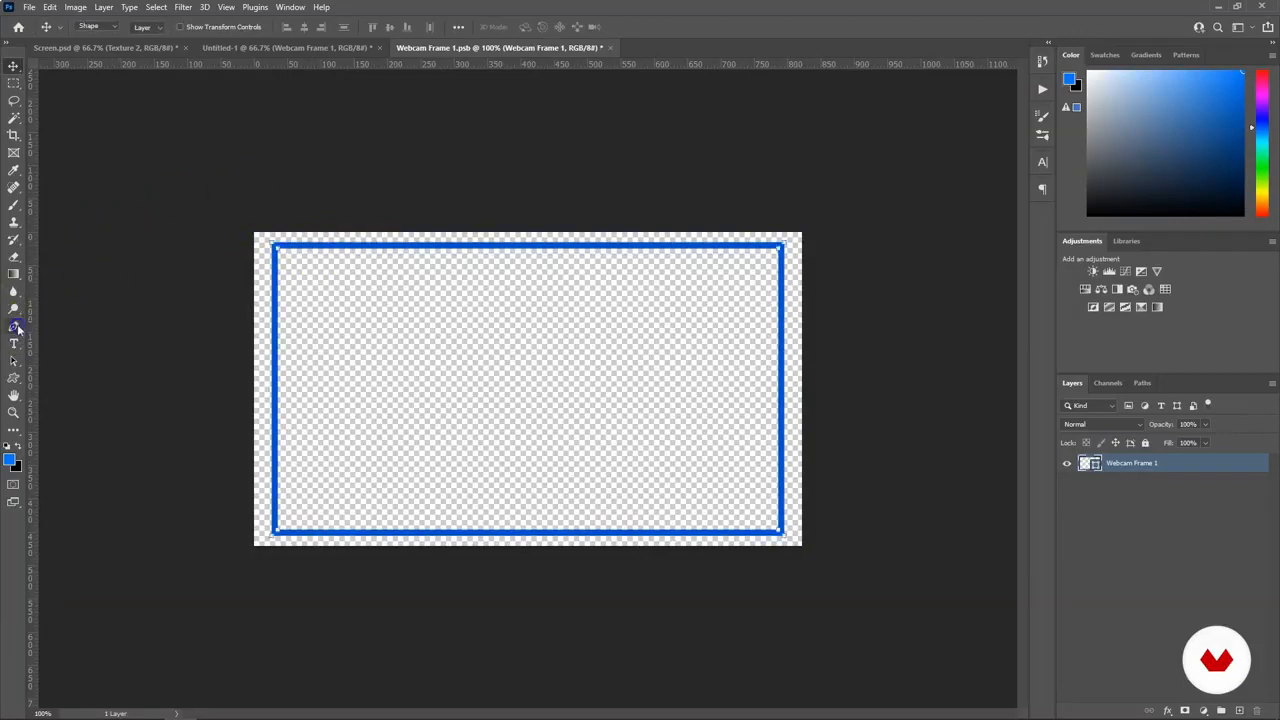
left_click(1239, 711)
double_click(1118, 463)
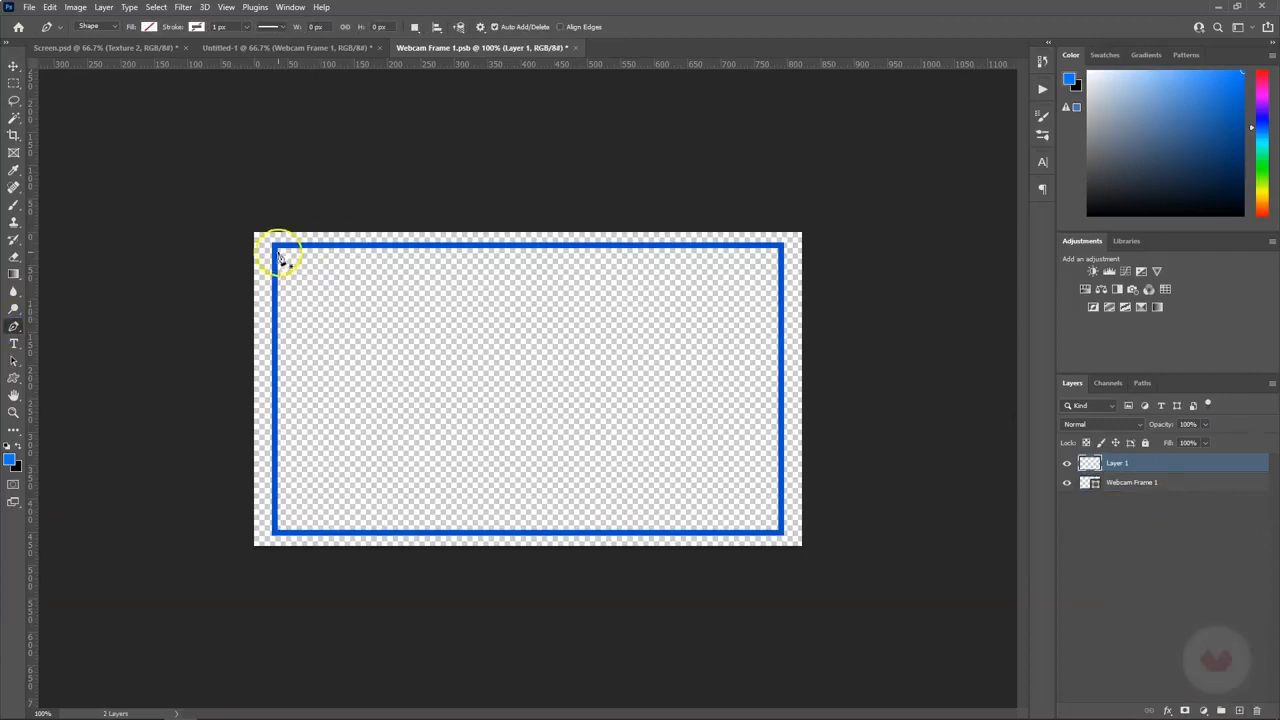
Step: Place a vertical and a horizontal guide that cross at the centre of the canvas
key("ctrl+plus")
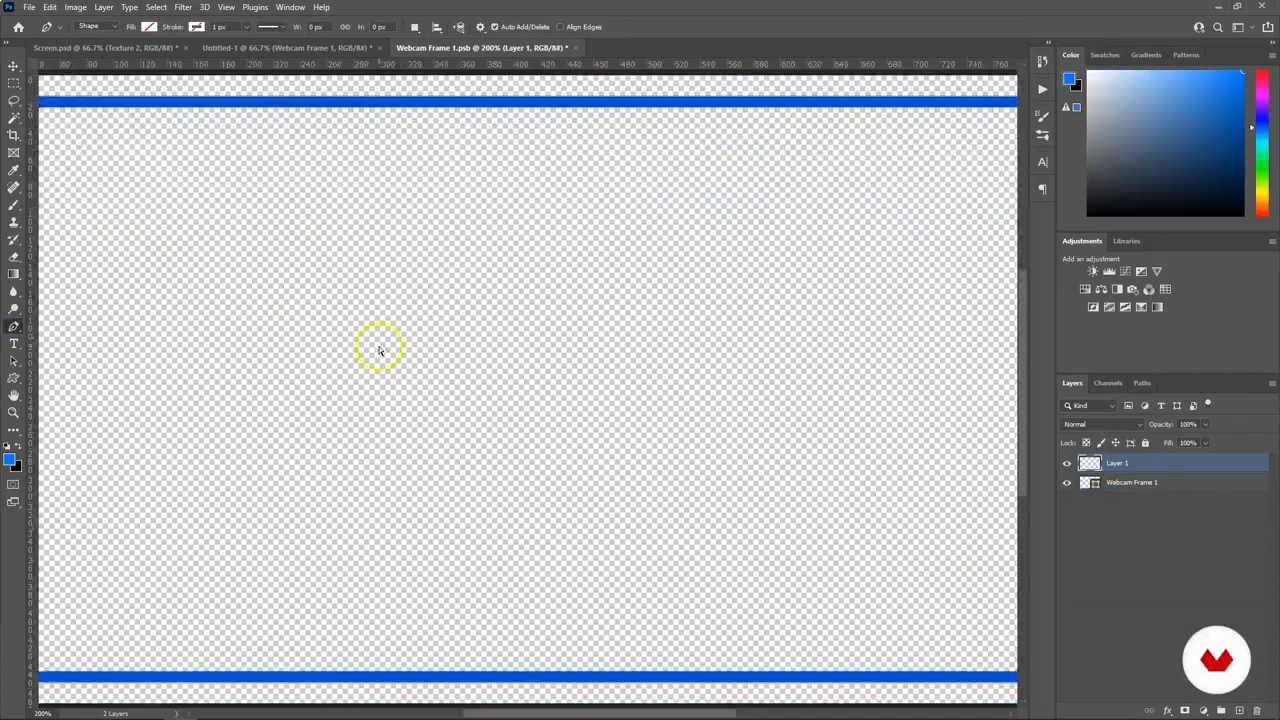
key("ctrl+minus")
left_click_drag(31, 183, 528, 200)
left_click_drag(568, 66, 578, 389)
Step: Draw an L-shaped corner piece of about 24 x 23.5 px at the guides' crossing and define it as a custom shape
key("ctrl+plus")
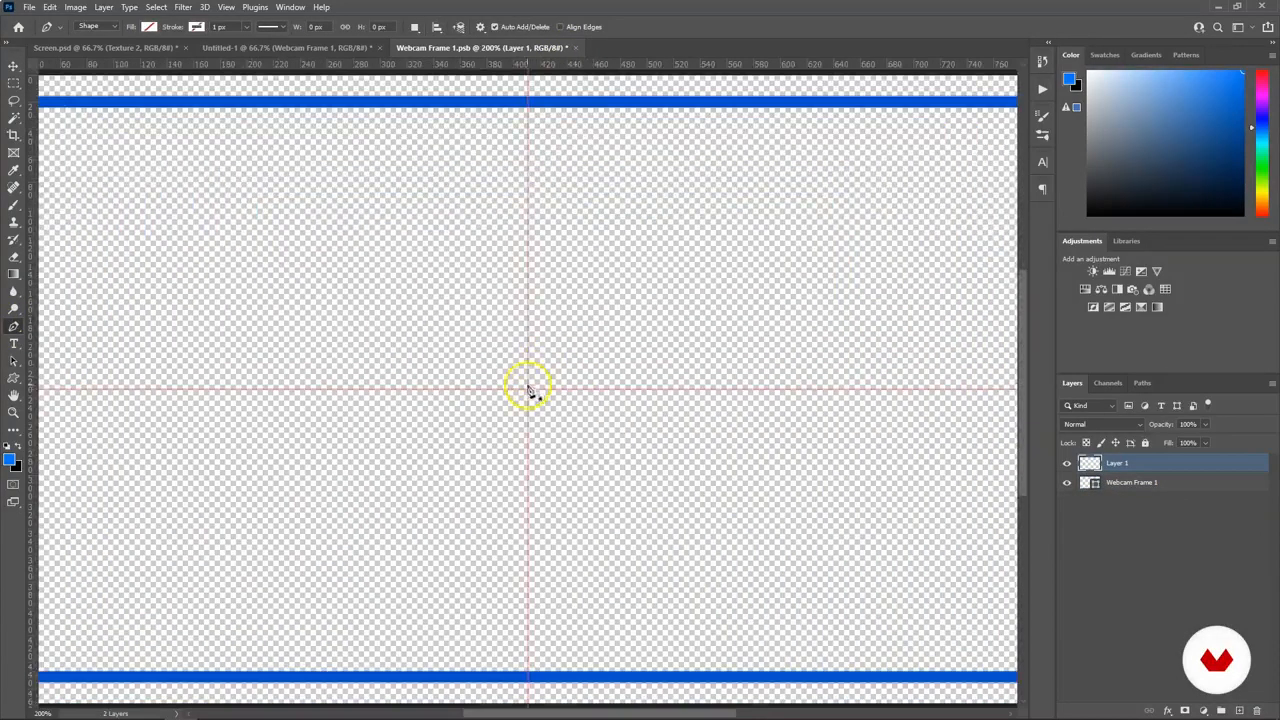
left_click(527, 358)
right_click(541, 384)
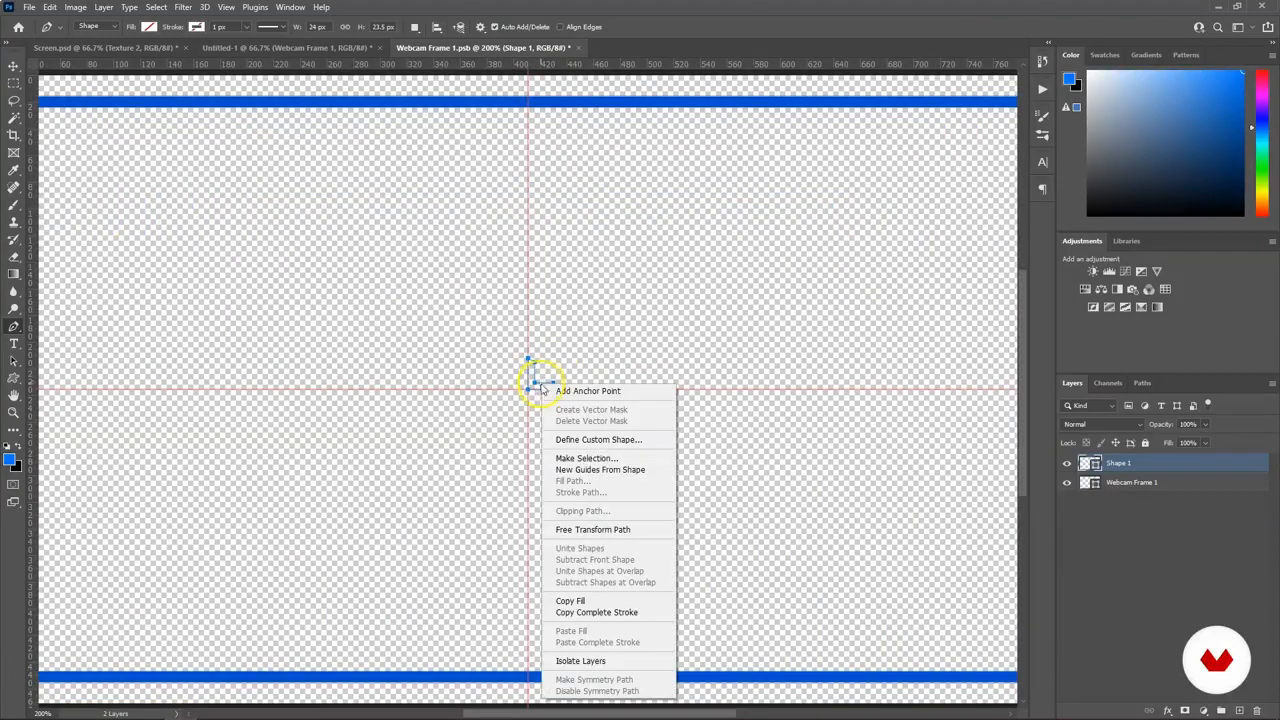
left_click(606, 440)
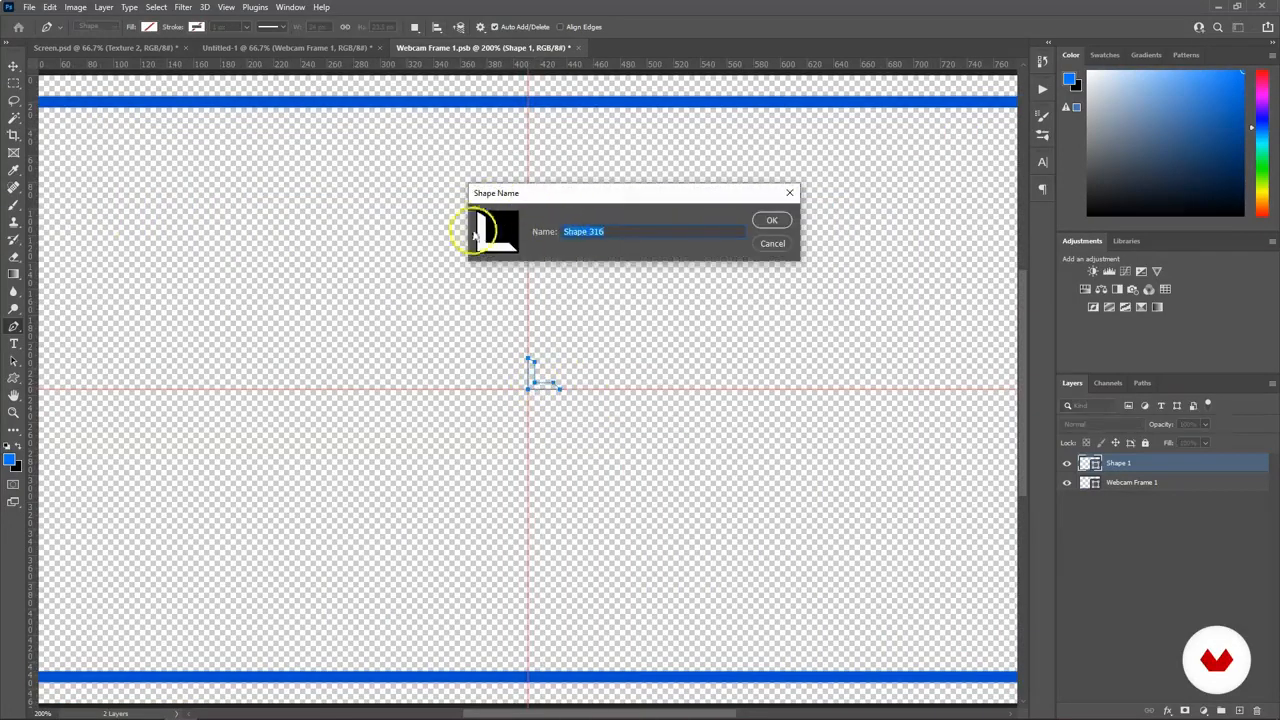
left_click(772, 220)
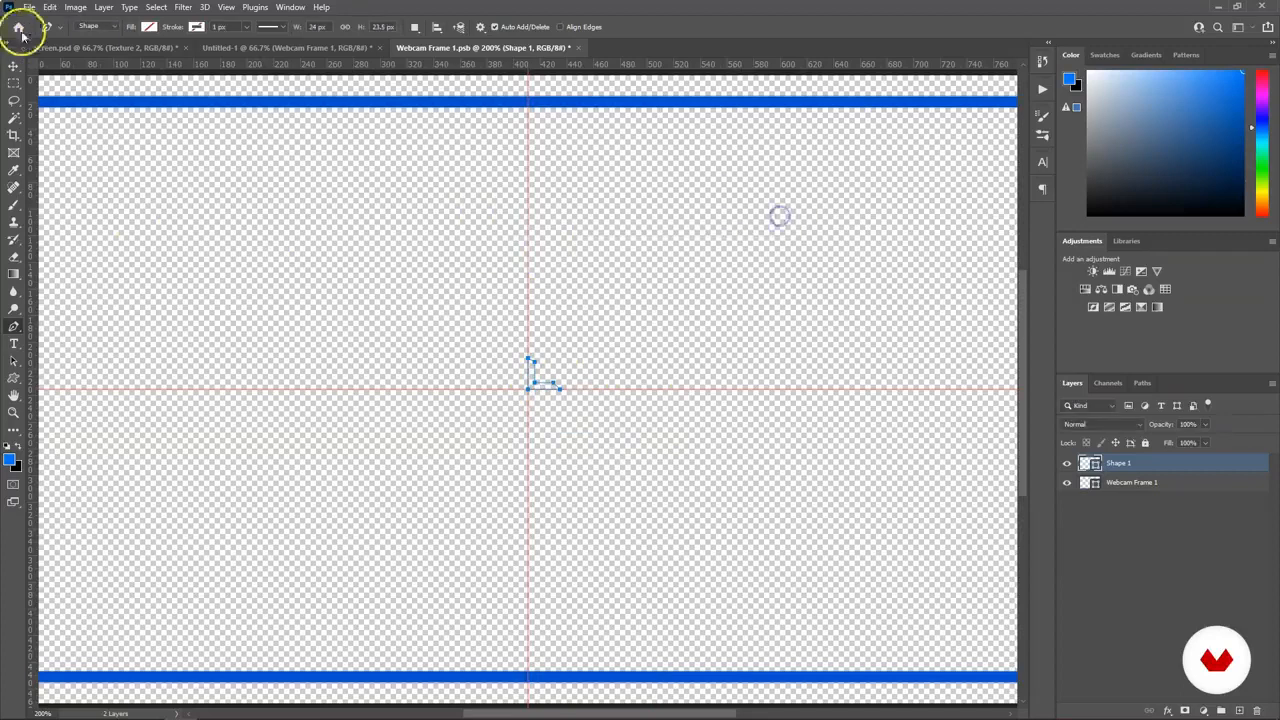
Step: Fill the L-shaped corner piece with the frame's blue and switch to the Move tool
left_click(155, 27)
left_click(62, 95)
left_click(14, 64)
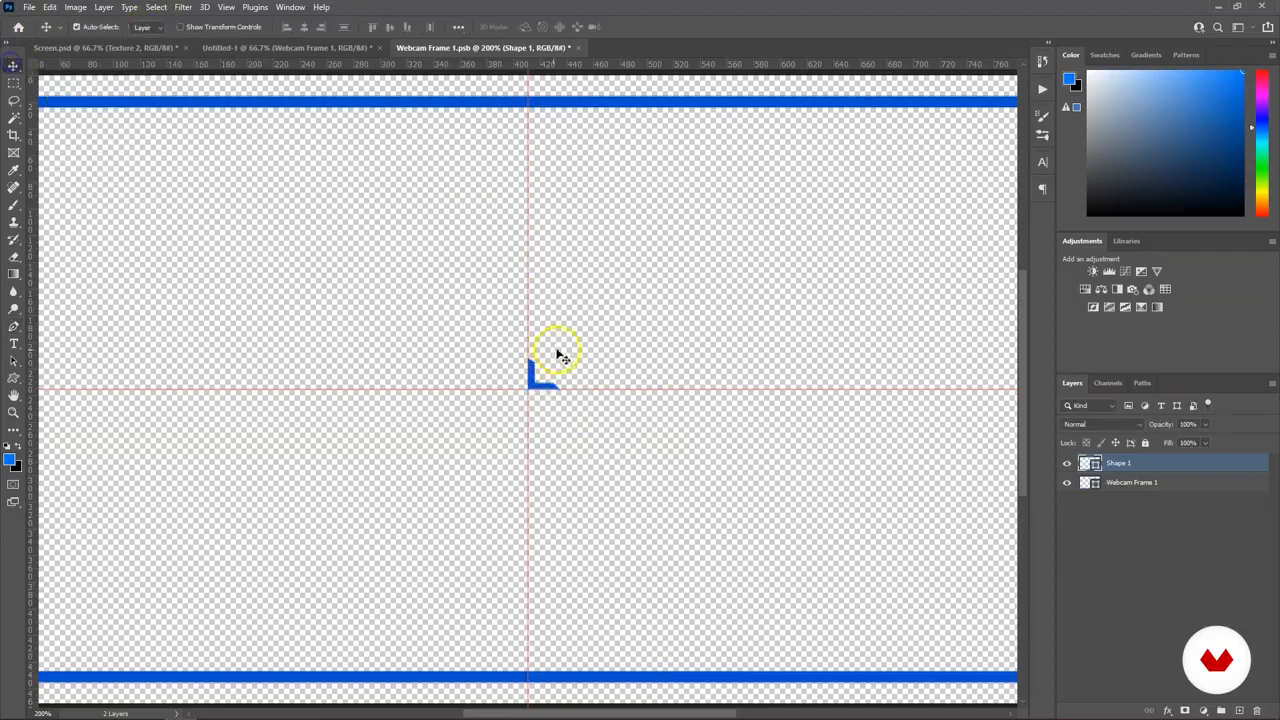
Step: Place the L-shaped piece in the frame's lower-left inner corner and a mirrored duplicate in the lower-right corner, and check the frame in Untitled-1
key("ctrl+minus")
left_click_drag(529, 382, 246, 404)
key("ctrl+j")
key("ctrl+t")
left_click_drag(298, 521, 767, 509)
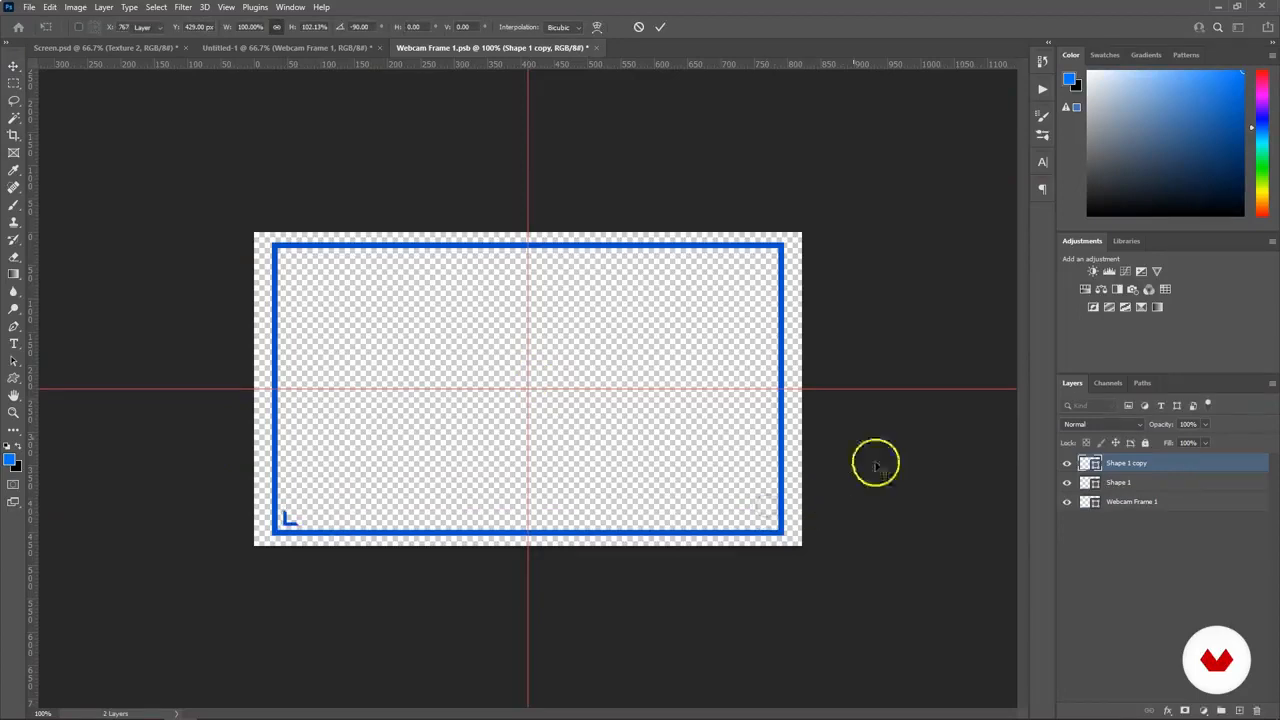
key("Return")
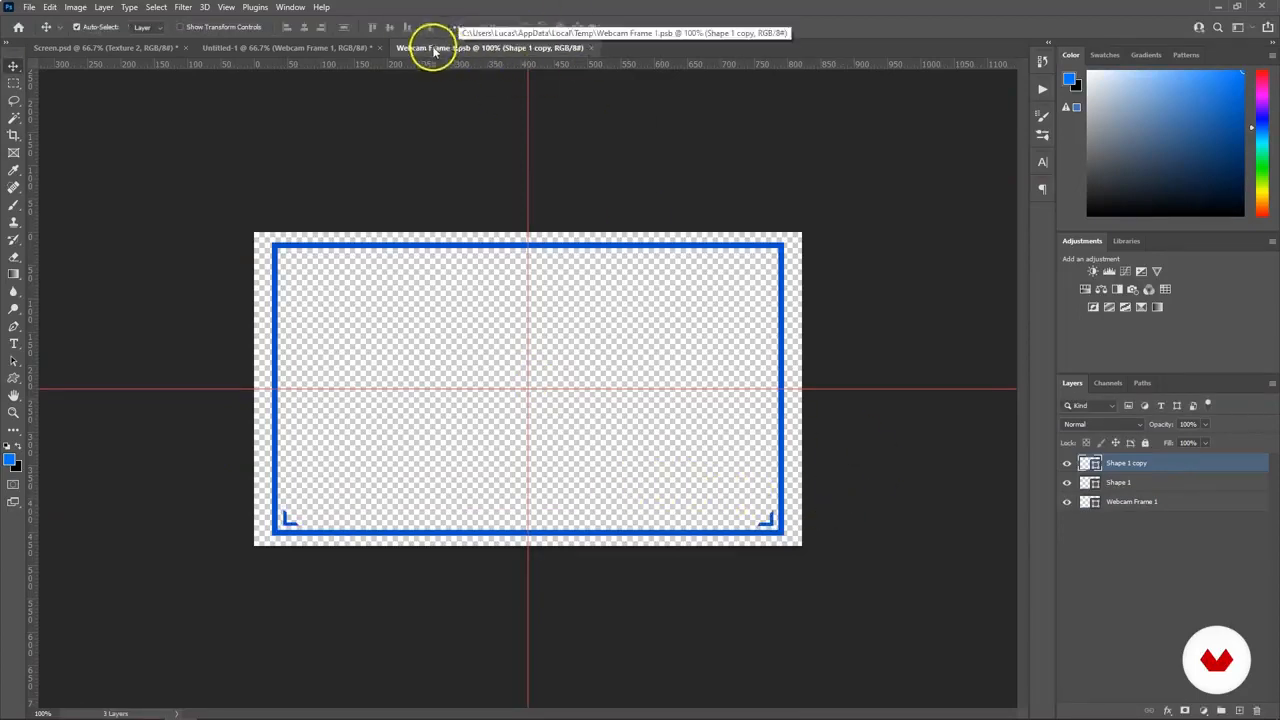
left_click(318, 50)
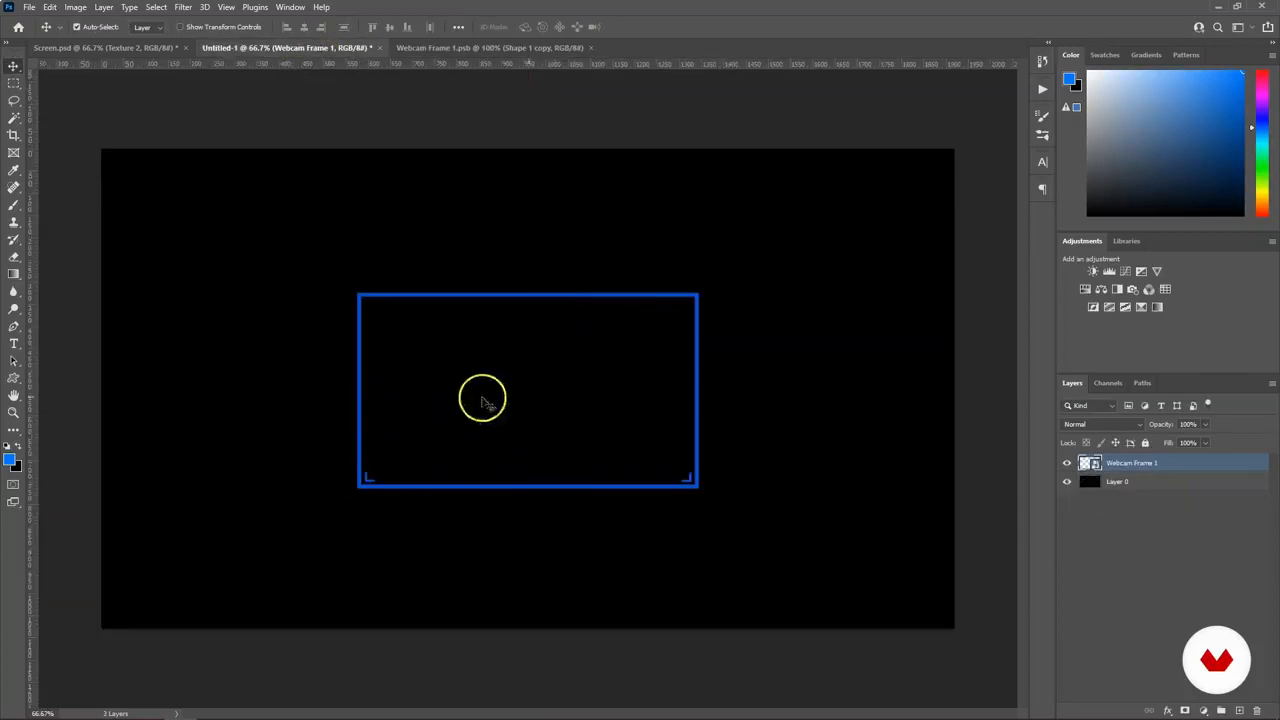
left_click(1066, 463)
left_click(1066, 463)
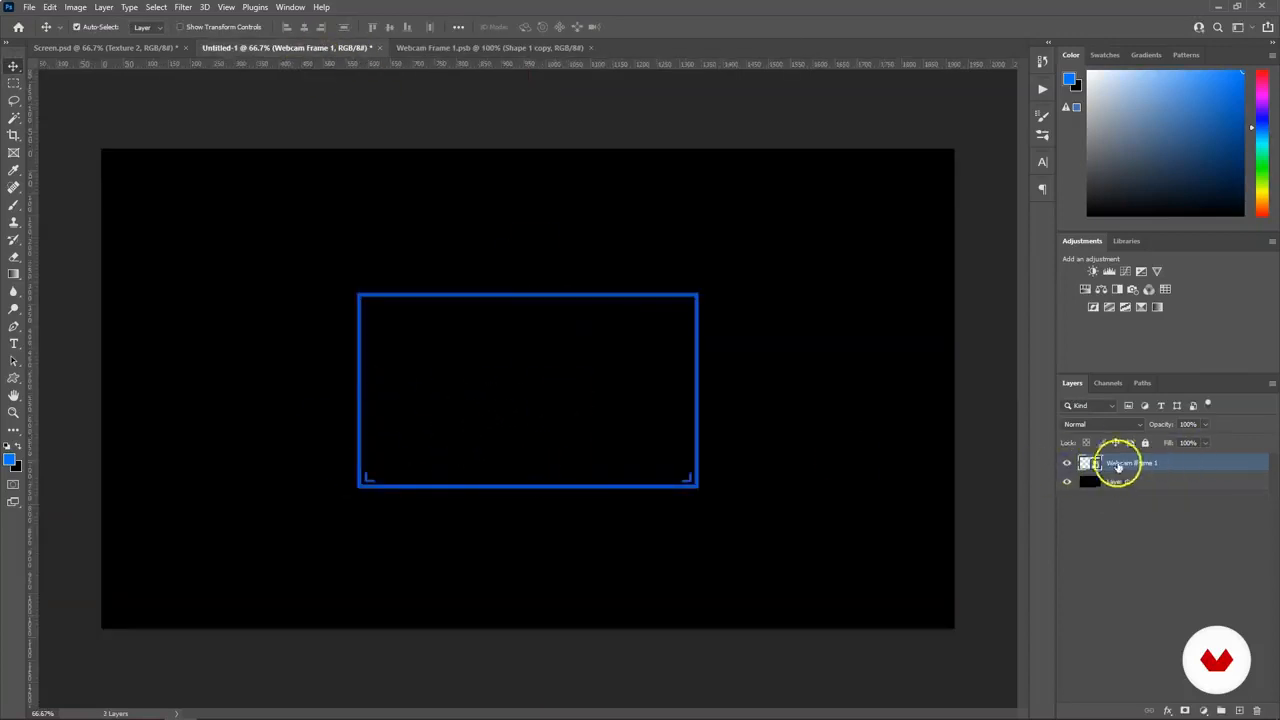
double_click(1090, 464)
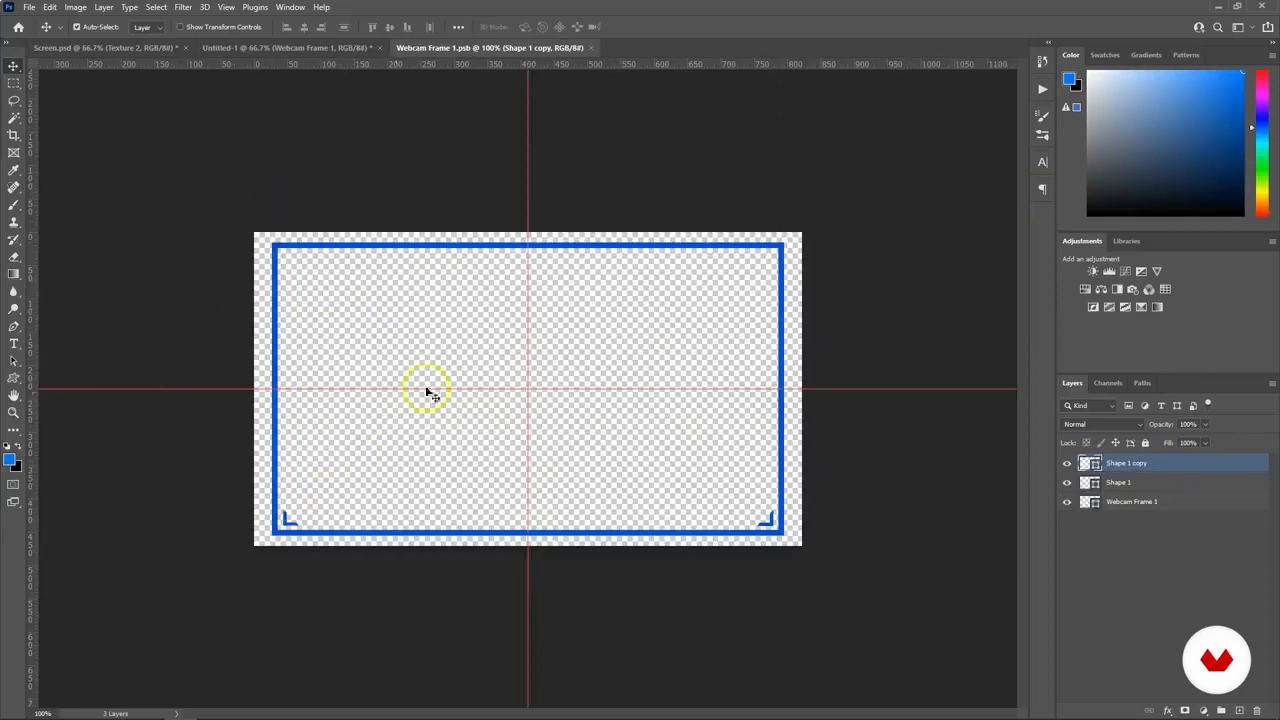
left_click_drag(285, 520, 298, 525)
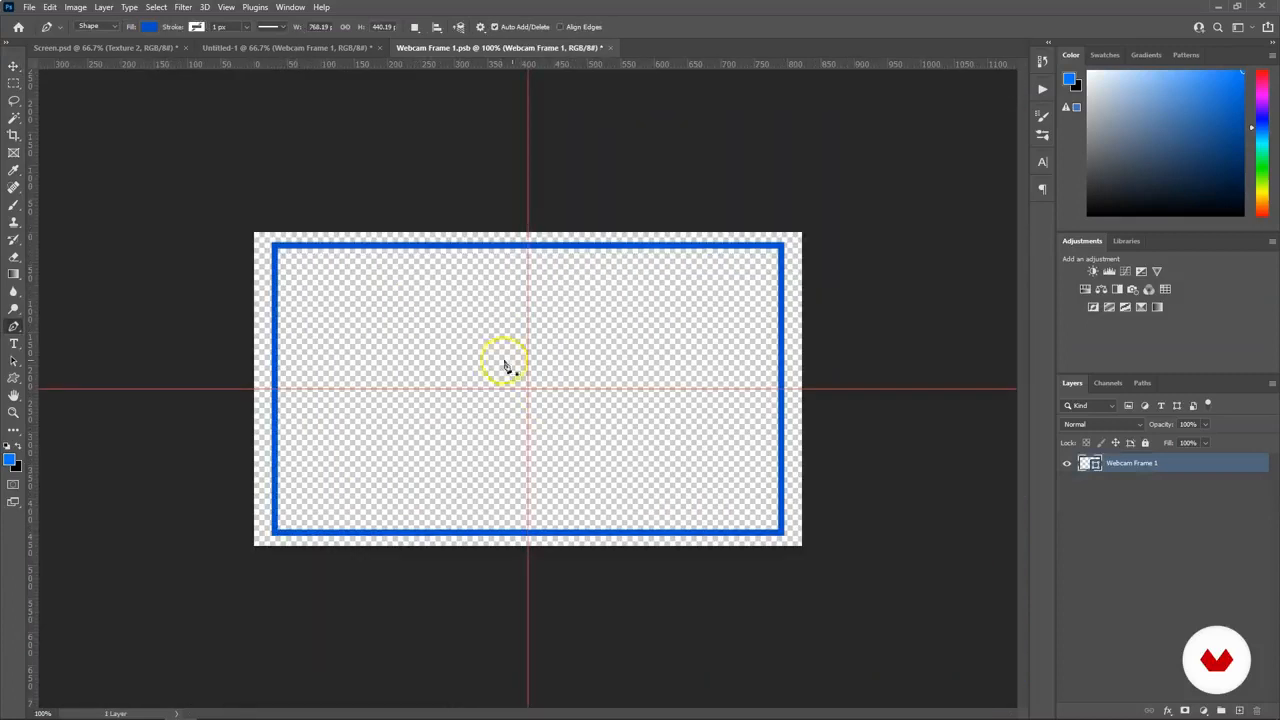
Step: Draw half of a thin bar with a slanted end using the Pen tool, duplicate it and flip the copy horizontally
left_click(446, 382)
left_click(442, 386)
left_click(14, 65)
left_click_drag(512, 386, 547, 386, "alt")
key("ctrl+t")
right_click(587, 350)
left_click(636, 597)
key("Return")
Step: Merge the two bar halves into one shape and place it at the centre of the frame's top edge, pointing inward
left_click(1120, 483)
left_click(1131, 465, "shift")
key("ctrl+e")
key("ctrl+t")
left_click_drag(630, 370, 457, 414, "shift")
left_click_drag(543, 392, 550, 253)
key("Return")
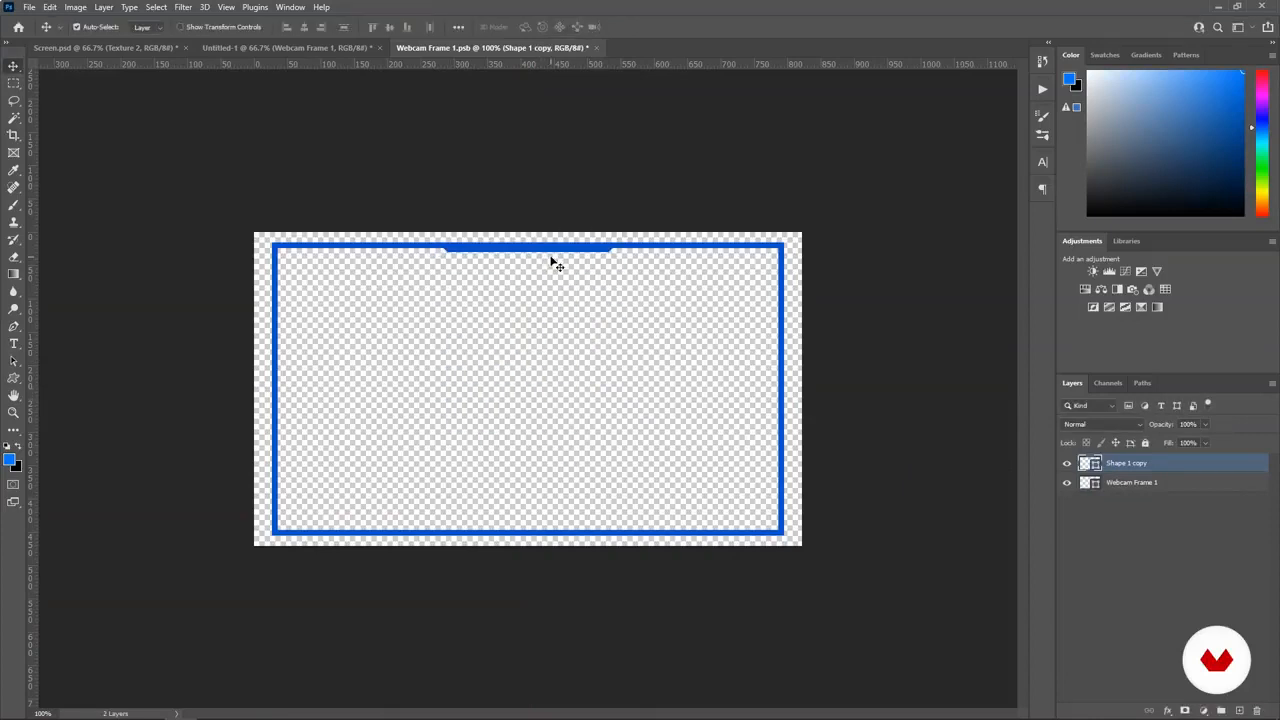
Step: Duplicate the top bar, flip the copy vertically and place it along the left part of the frame's bottom edge
key("ctrl+j")
key("ctrl+t")
left_click_drag(551, 249, 397, 524)
key("Return")
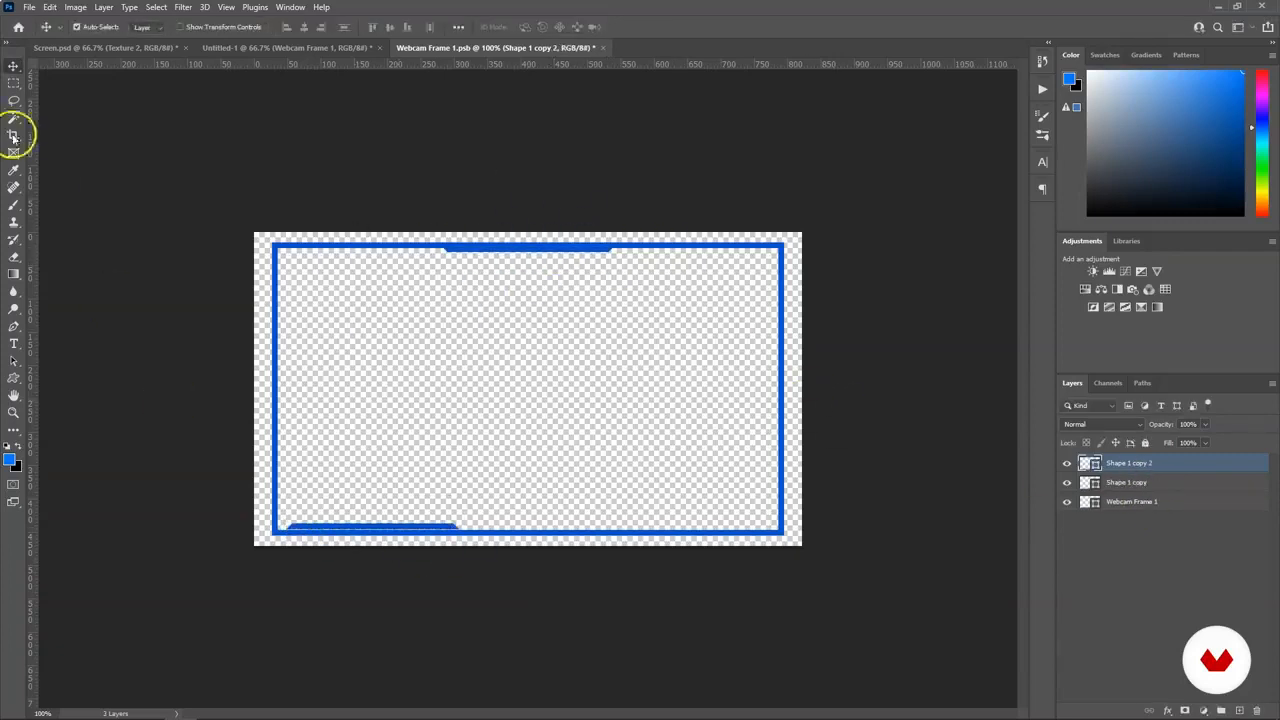
Step: Shorten the bottom bar to about 180 px wide by moving its end anchor points so the slanted ends keep their angle
left_click(12, 363)
left_click(75, 358)
left_click(448, 533)
key("ctrl+h")
key("shift+Right")
key("shift+Right")
key("shift+Right")
key("shift+Right")
left_click_drag(276, 512, 749, 521)
left_click(436, 503)
Step: Nudge the shortened bottom bar down so it sits flush on the frame's bottom edge
left_click(15, 69)
key("Down")
key("Down")
key("Down")
key("ctrl+z")
key("Delete")
left_click(1069, 463)
left_click(1069, 463)
Step: Duplicate the bottom bar to the right part of the bottom edge, spacing both bars evenly about the vertical centre guide
key("ctrl+alt+t")
left_click_drag(314, 534, 741, 541)
left_click(1125, 483, "shift")
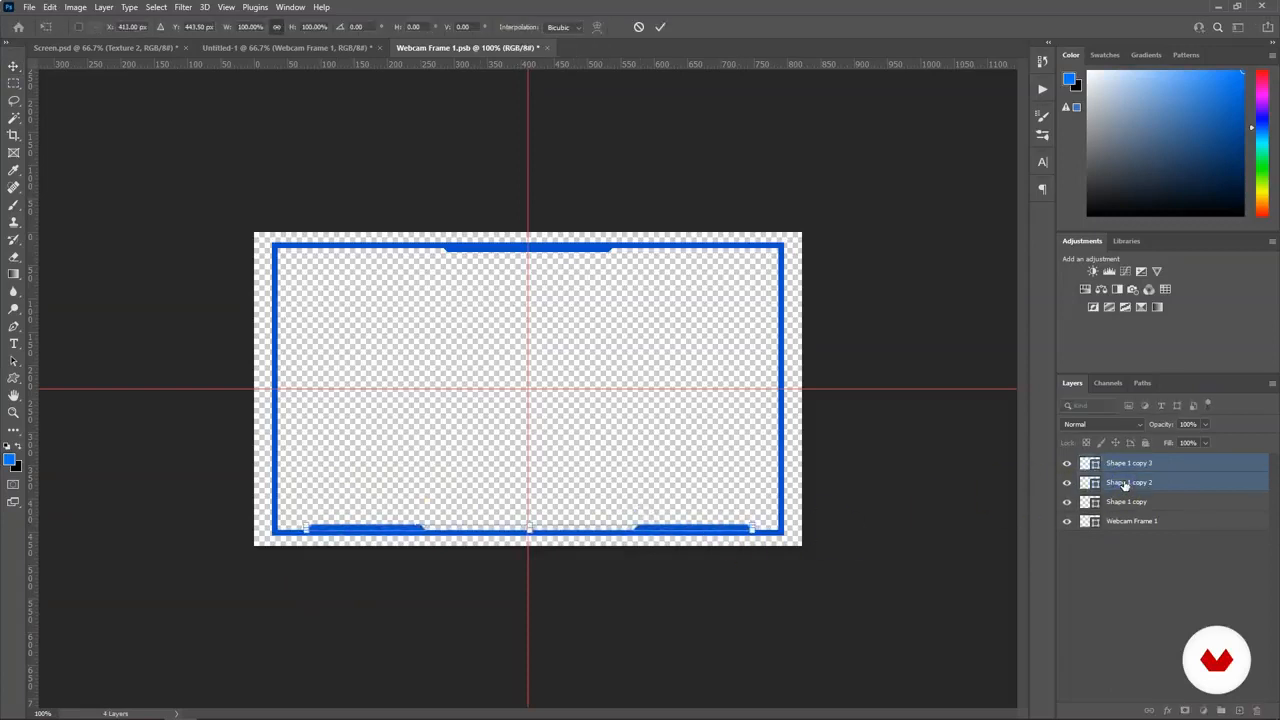
key("Return")
key("ctrl+semicolon")
Step: Draw a slanted dash of about 10 x 4 px beside the lower-left bar's inner end and duplicate it into a row of three
left_click(14, 328)
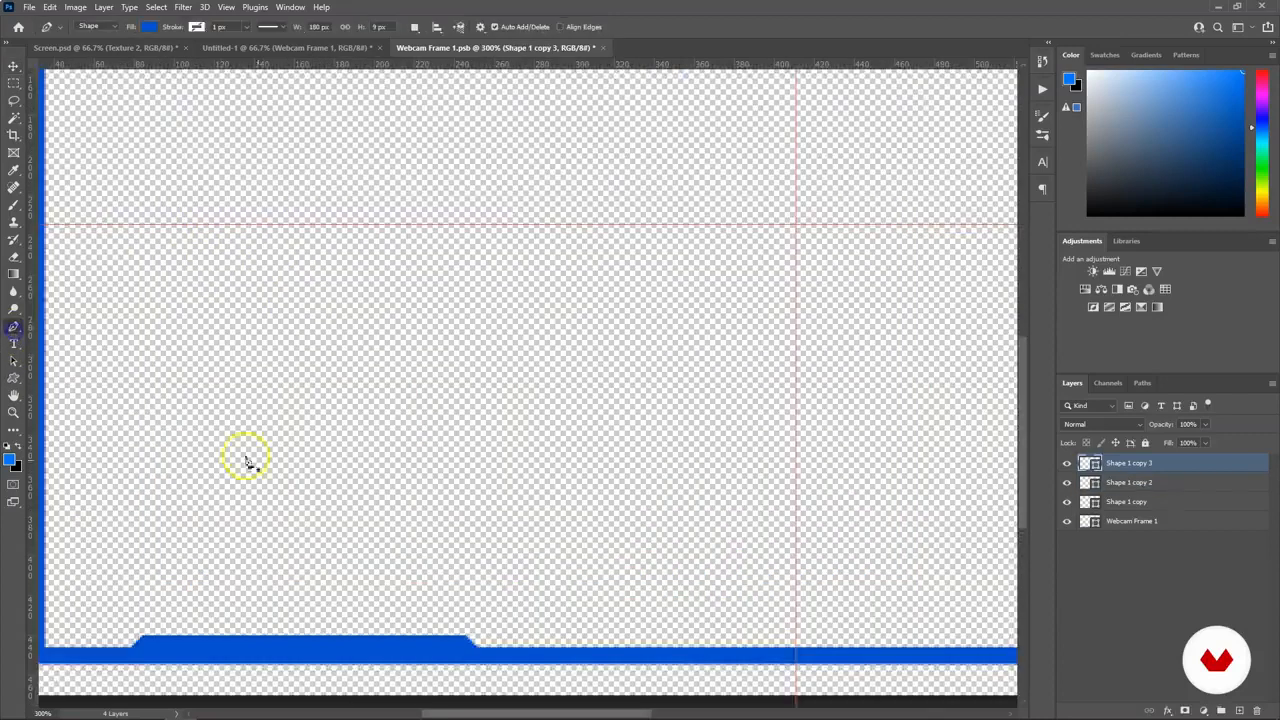
key("ctrl+plus")
left_click_drag(408, 502, 451, 306)
left_click(503, 515)
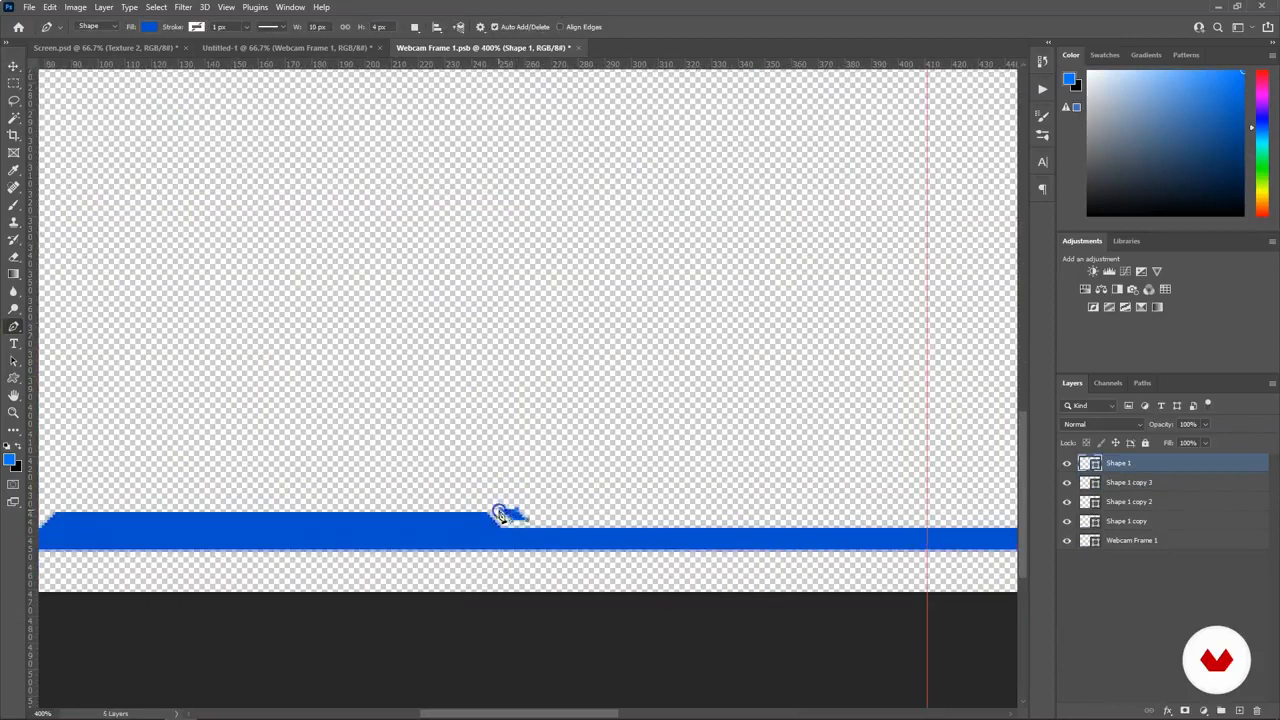
key("v")
left_click_drag(503, 515, 566, 516)
key("ctrl+minus")
key("ctrl+minus")
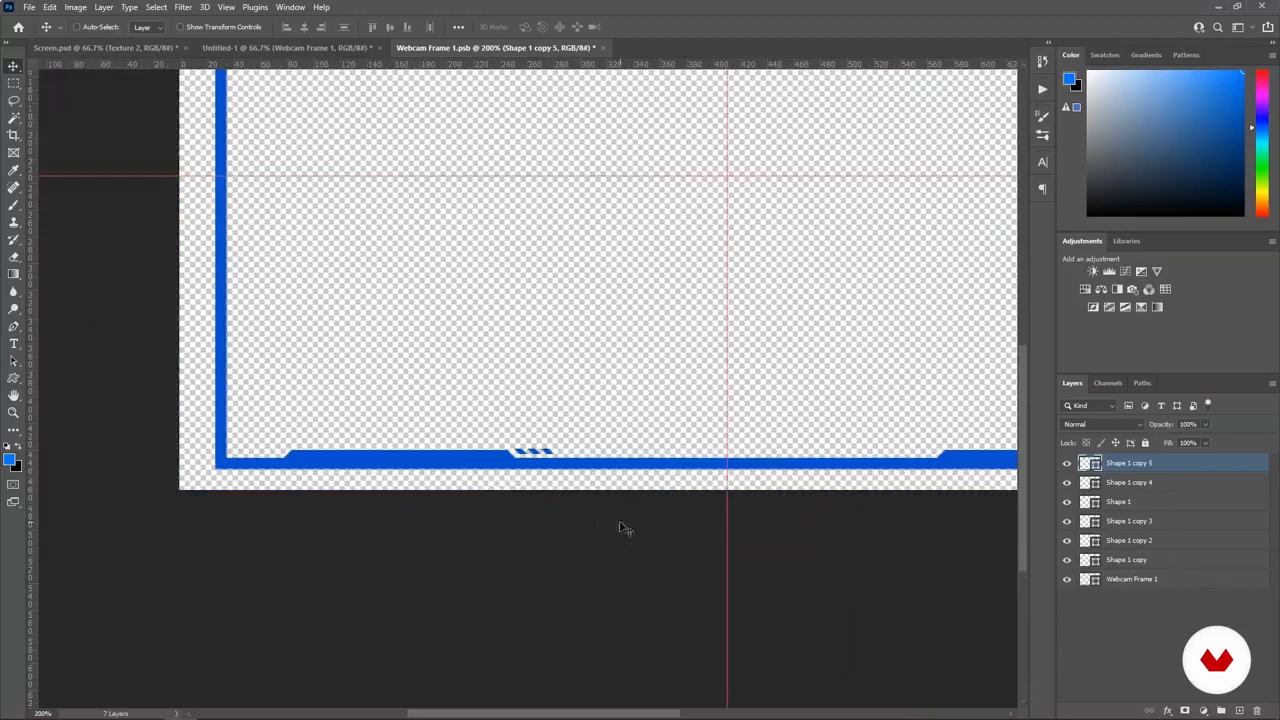
Step: Duplicate the three dashes, flip the copies horizontally and place them beside the lower-right bar's inner end
left_click(1155, 503, "shift")
key("ctrl+j")
key("ctrl+t")
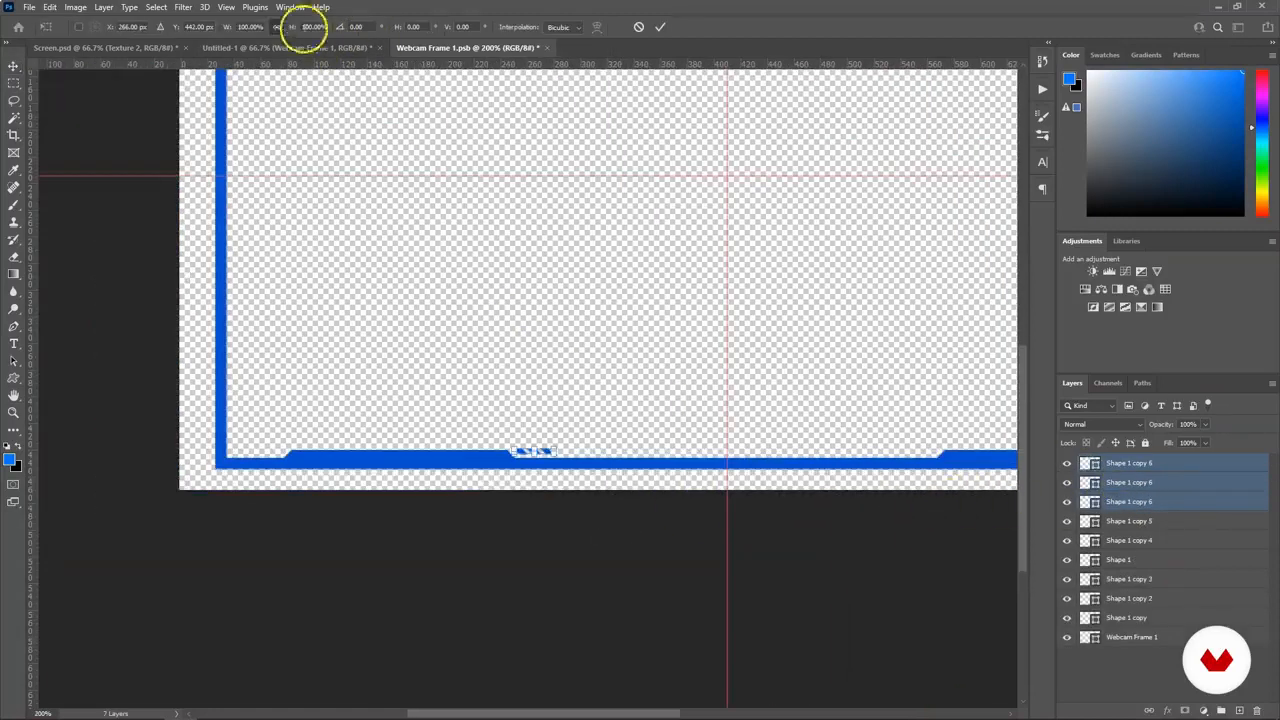
left_click_drag(523, 449, 905, 450)
key("Return")
key("ctrl+minus")
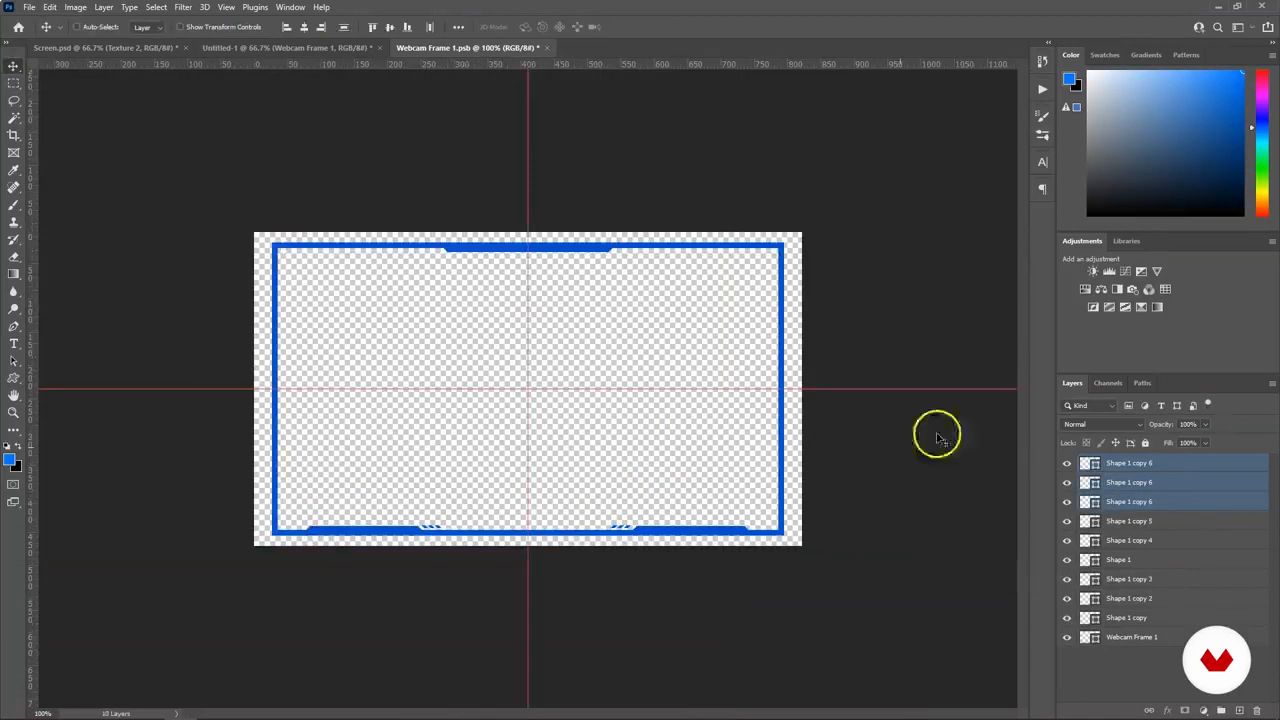
Step: Select the six dash layers without the bars and shift them slightly right to centre them about the vertical guide
left_click(1128, 521)
left_click(1122, 579)
left_click(1128, 463, "shift")
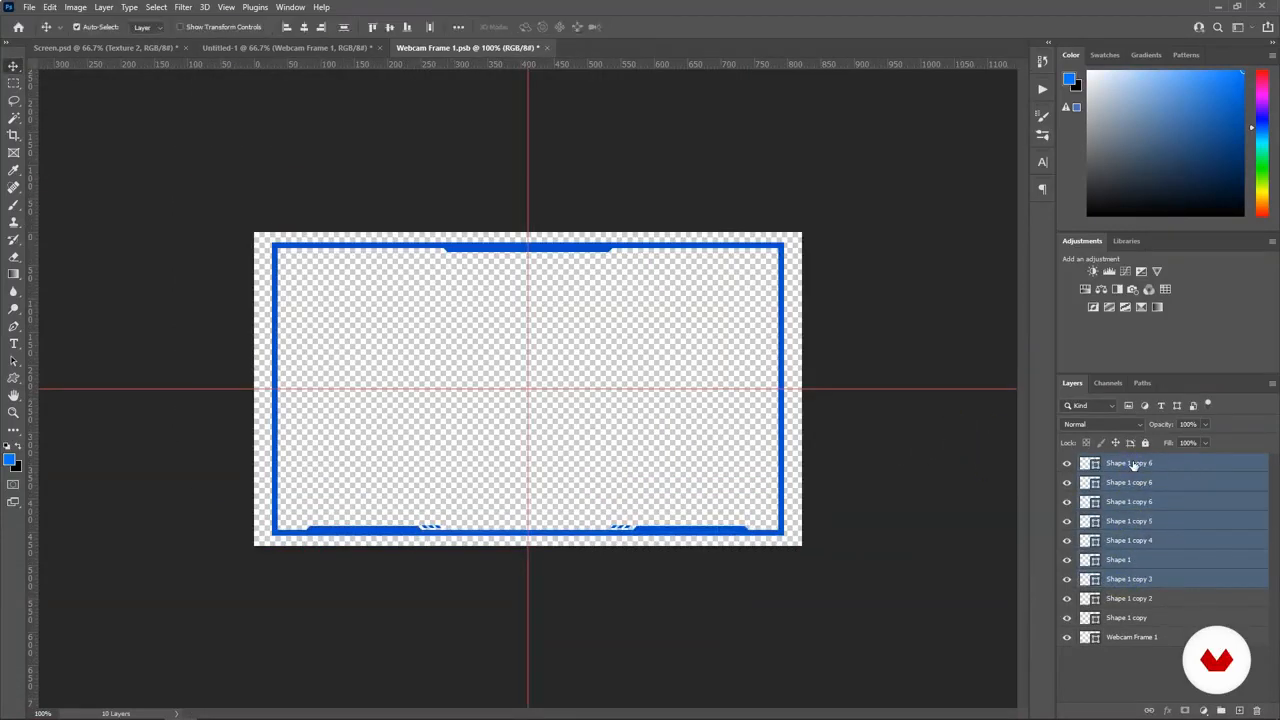
left_click(1133, 577, "ctrl")
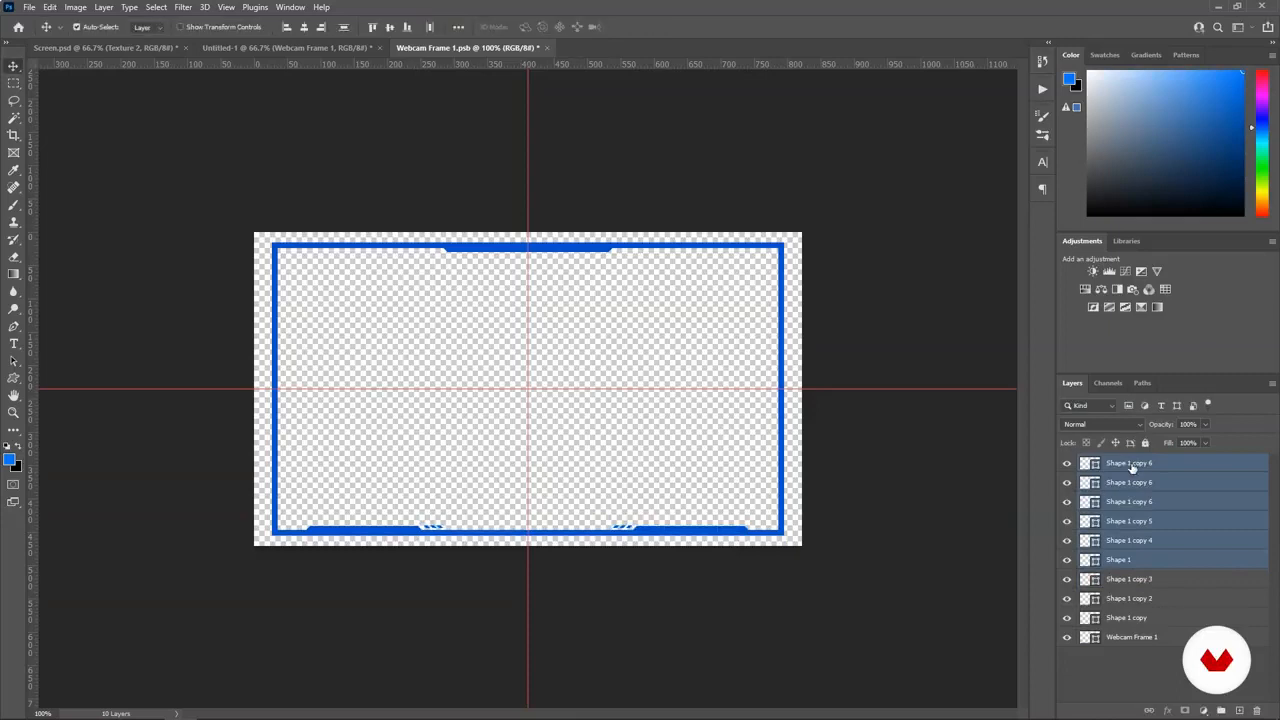
scroll(600, 477, "up", 3)
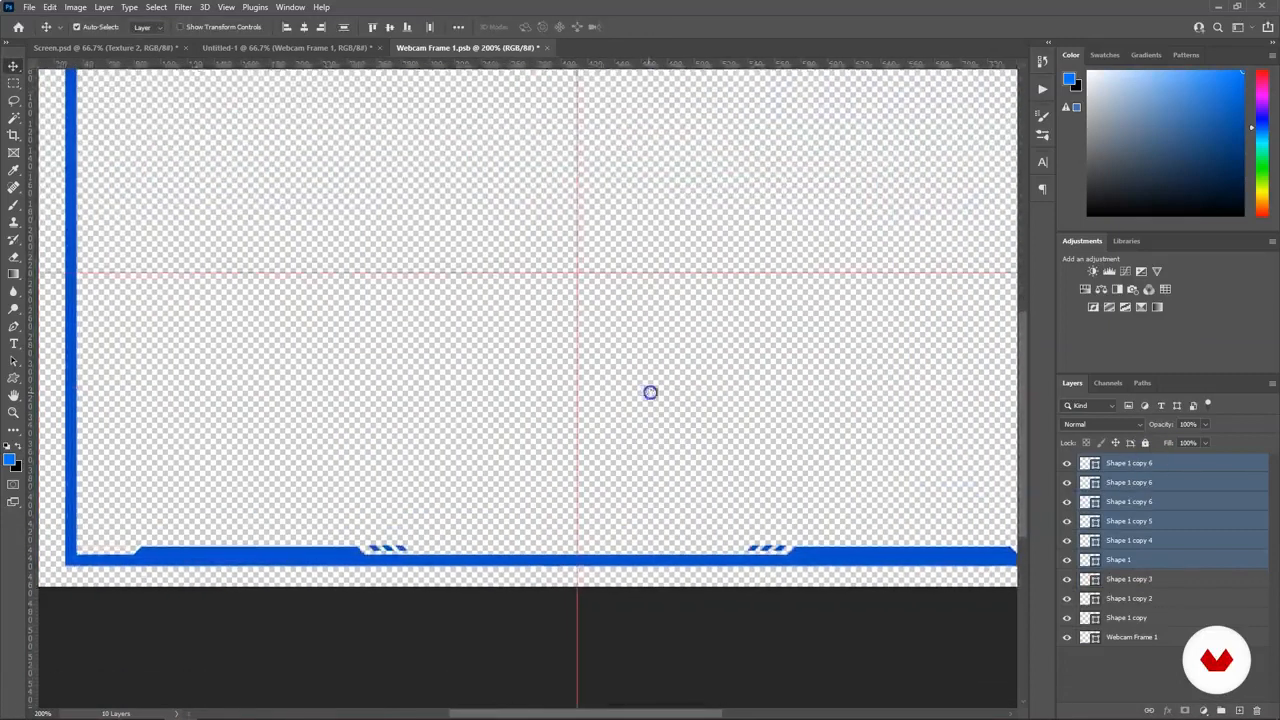
scroll(649, 391, "down", 3)
Step: Draw a small triangle on a new layer at the guides' crossing with the Pen tool and fill it with the frame's blue
left_click(14, 328)
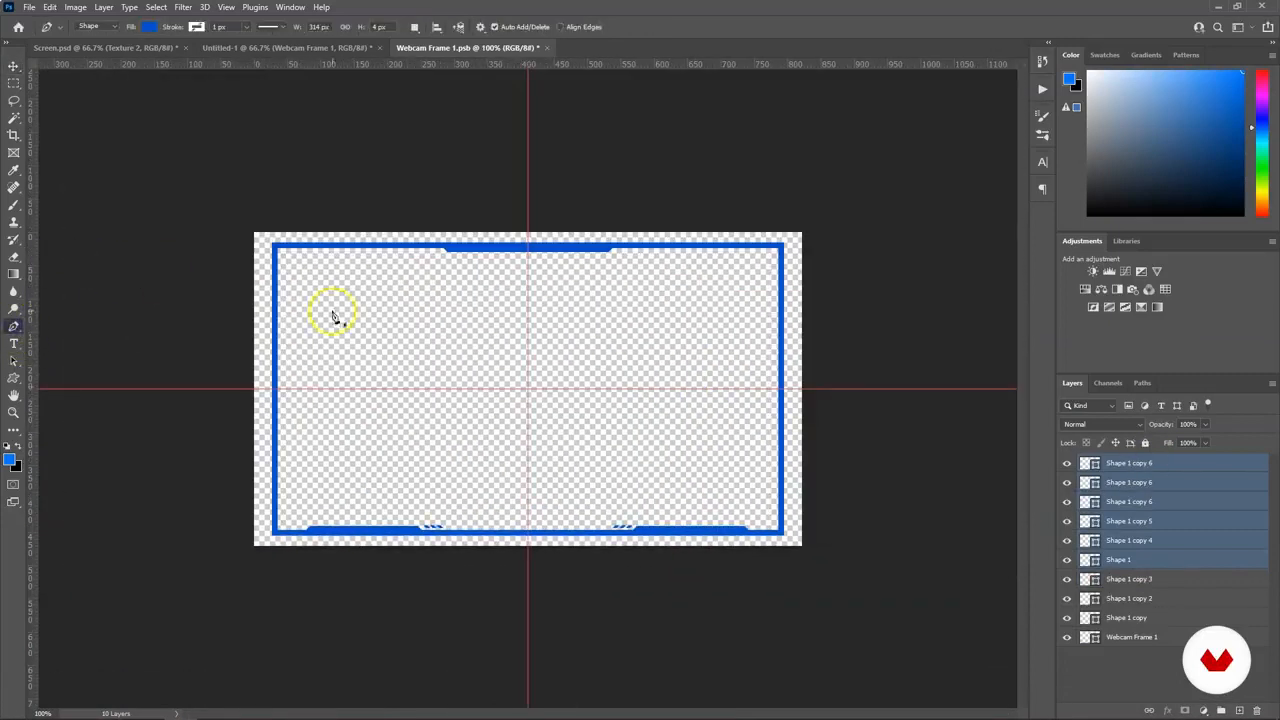
key("ctrl+plus")
key("ctrl+plus")
left_click(1239, 710)
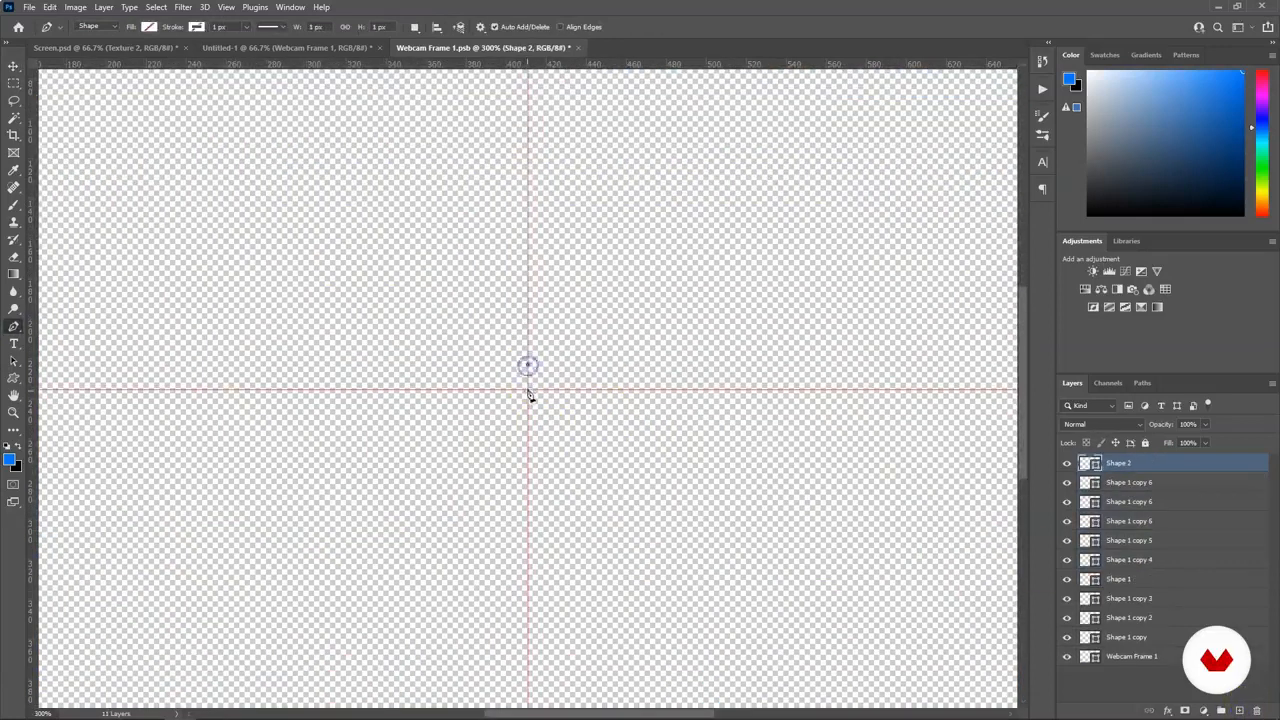
right_click(535, 381)
left_click(148, 27)
left_click(80, 95)
Step: Adjust the small triangle with Free Transform and move it into the frame's lower-left inner corner
key("v")
key("ctrl+minus")
key("ctrl+minus")
key("ctrl+t")
key("ctrl+plus")
key("Return")
key("ctrl+t")
key("ctrl+plus")
key("ctrl+plus")
key("Return")
left_click_drag(550, 367, 91, 534)
key("ctrl+minus")
key("ctrl+minus")
left_click_drag(224, 509, 484, 427)
left_click_drag(571, 375, 300, 576)
key("ctrl+minus")
Step: Duplicate the triangle, flip the copy vertically and place it in the frame's upper-left inner corner
key("ctrl+j")
key("ctrl+t")
left_click_drag(285, 524, 277, 305)
key("Return")
Step: Duplicate and mirror the triangle into the upper-right and lower-right inner corners, and review the updated frame in Untitled-1
key("ctrl+j")
key("ctrl+t")
key("Return")
left_click_drag(286, 255, 778, 527)
key("ctrl+j")
key("ctrl+t")
key("Return")
key("ctrl+h")
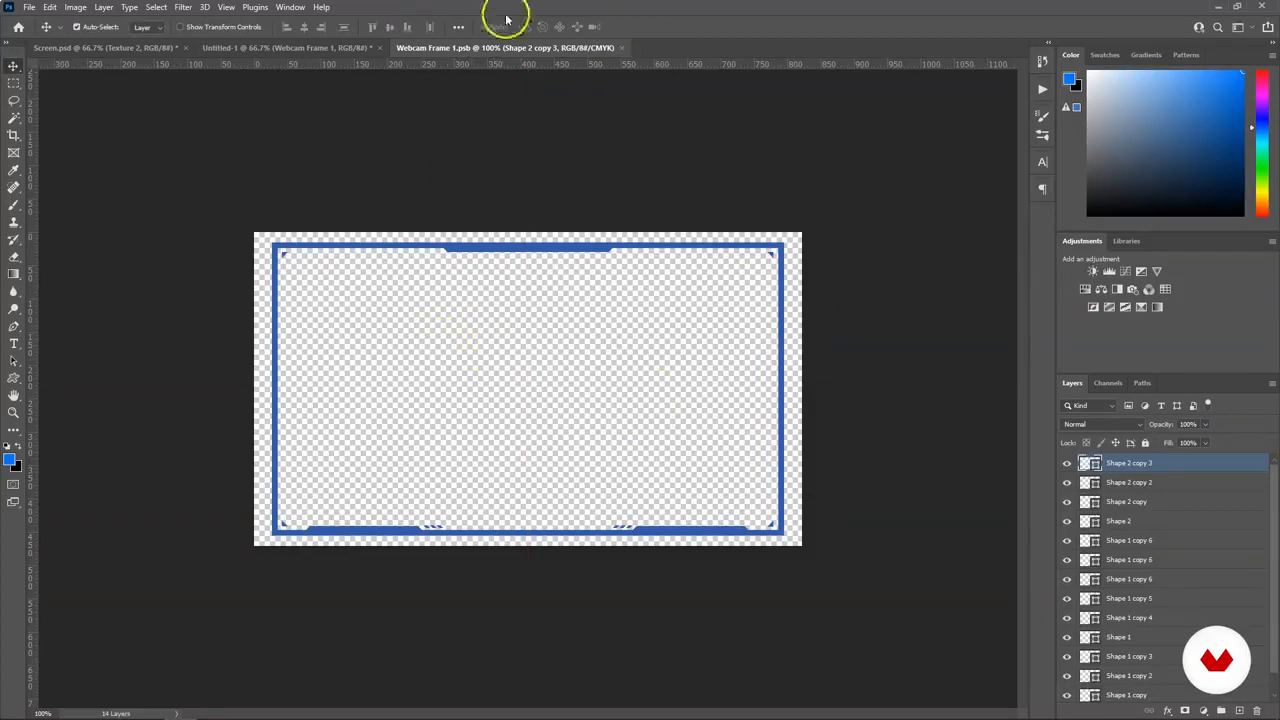
key("ctrl+y")
left_click_drag(453, 447, 491, 380)
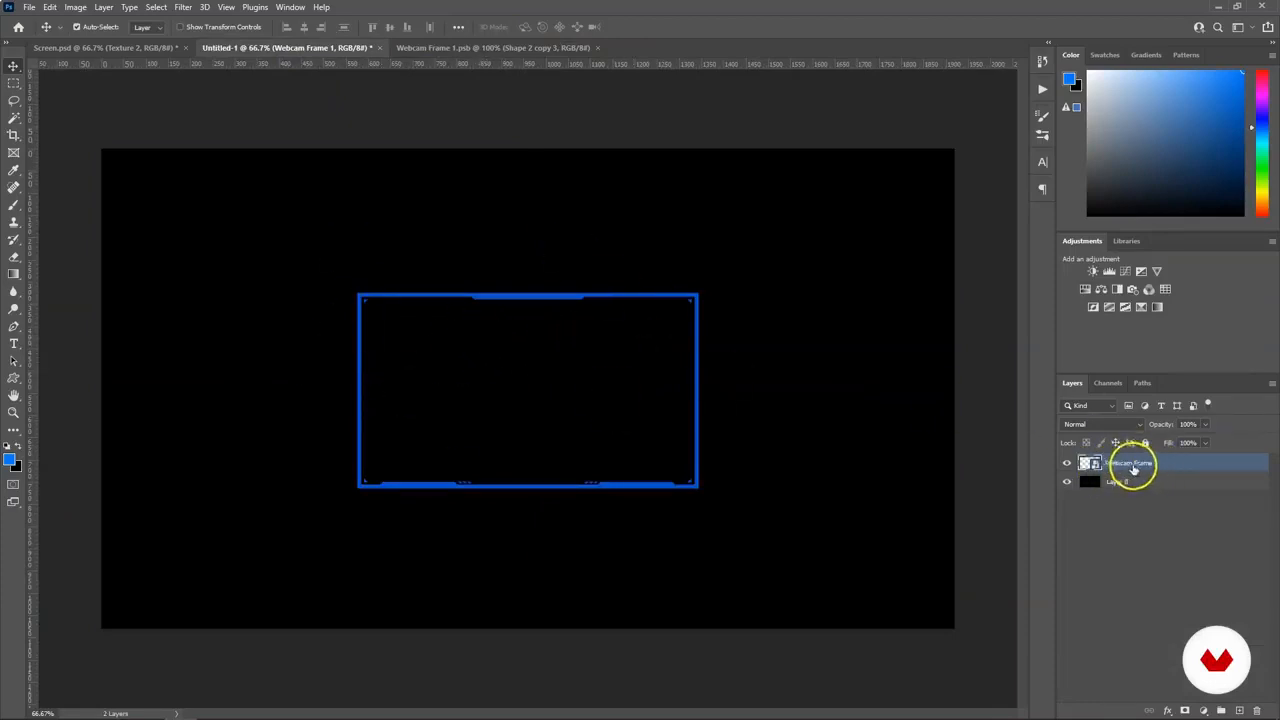
key("ctrl+plus")
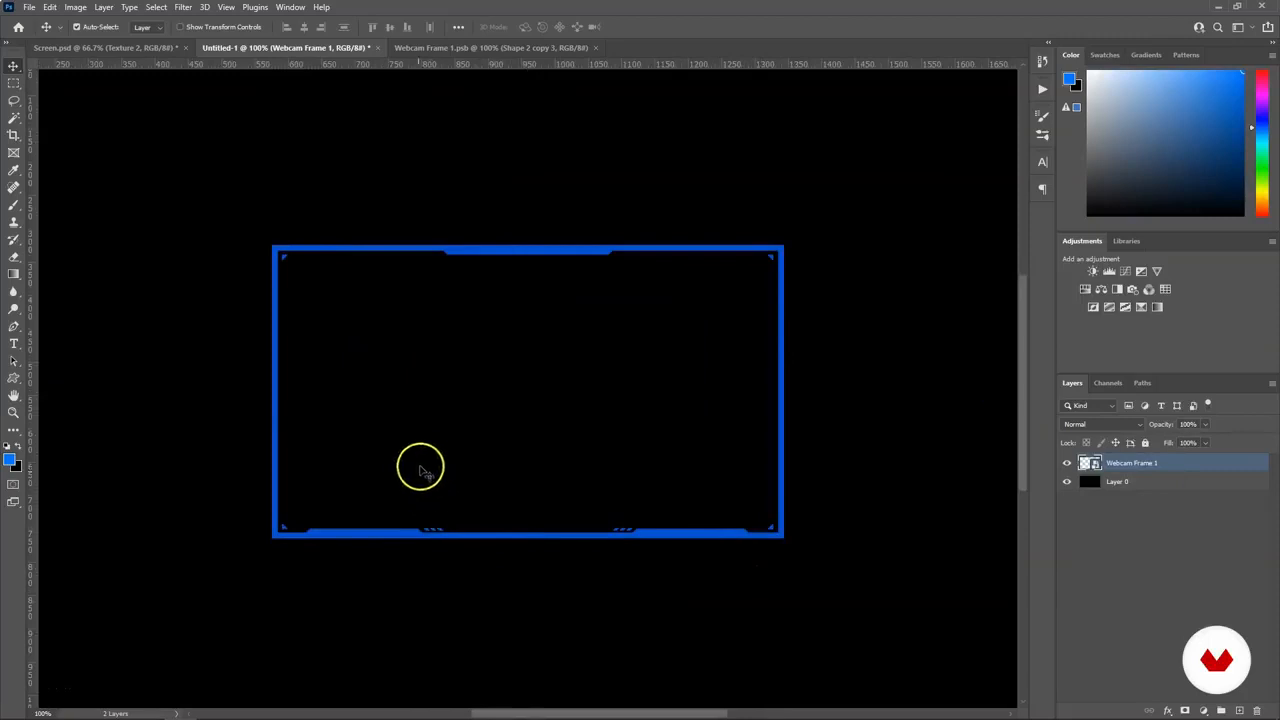
Step: Select the six dashes and four corner triangles inside the Webcam Frame 1 smart object and move them into Untitled-1 above the frame layer
double_click(1089, 463)
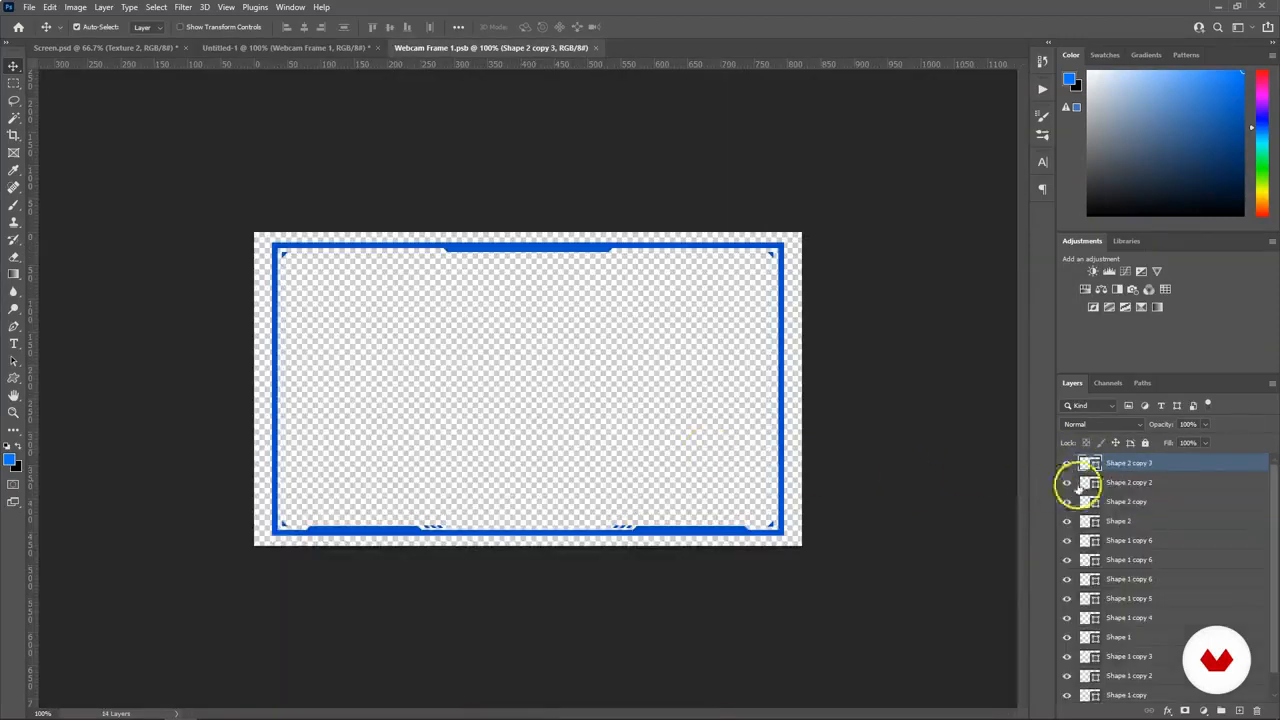
scroll(1164, 569, "down", 2)
key("ctrl+plus")
left_click_drag(424, 537, 571, 405)
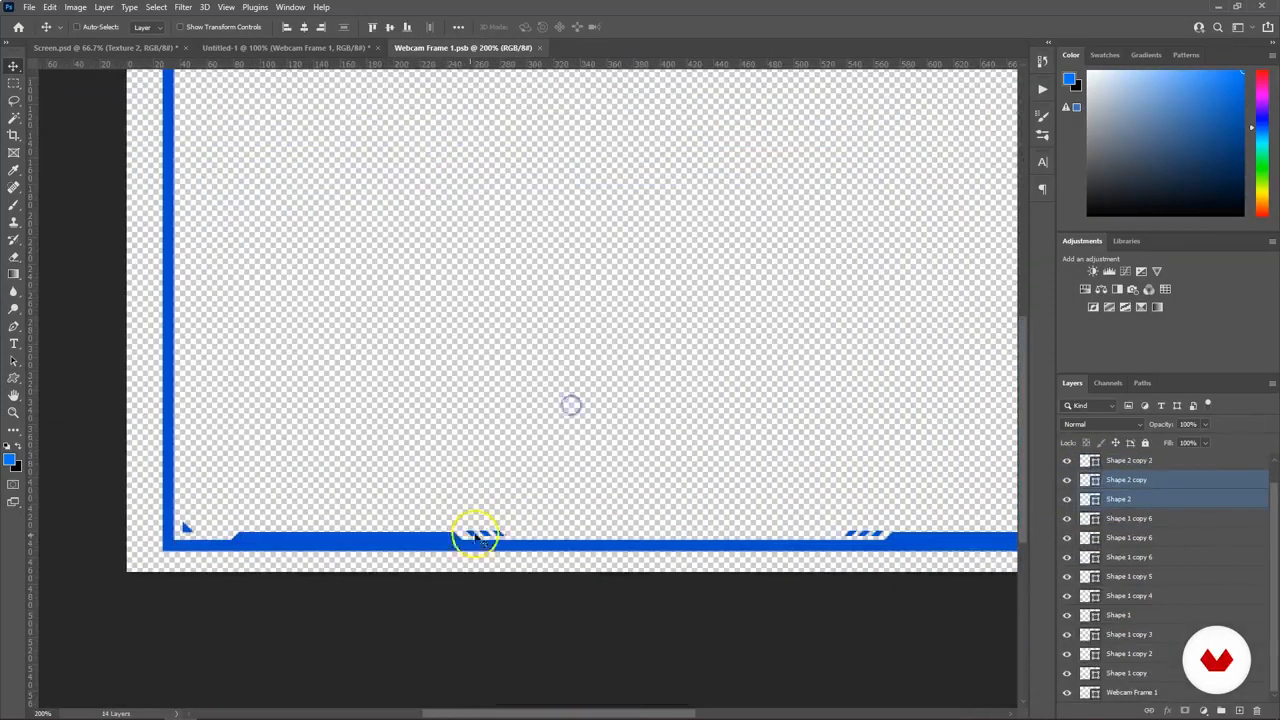
scroll(1187, 510, "up", 1)
left_click(473, 533, "shift")
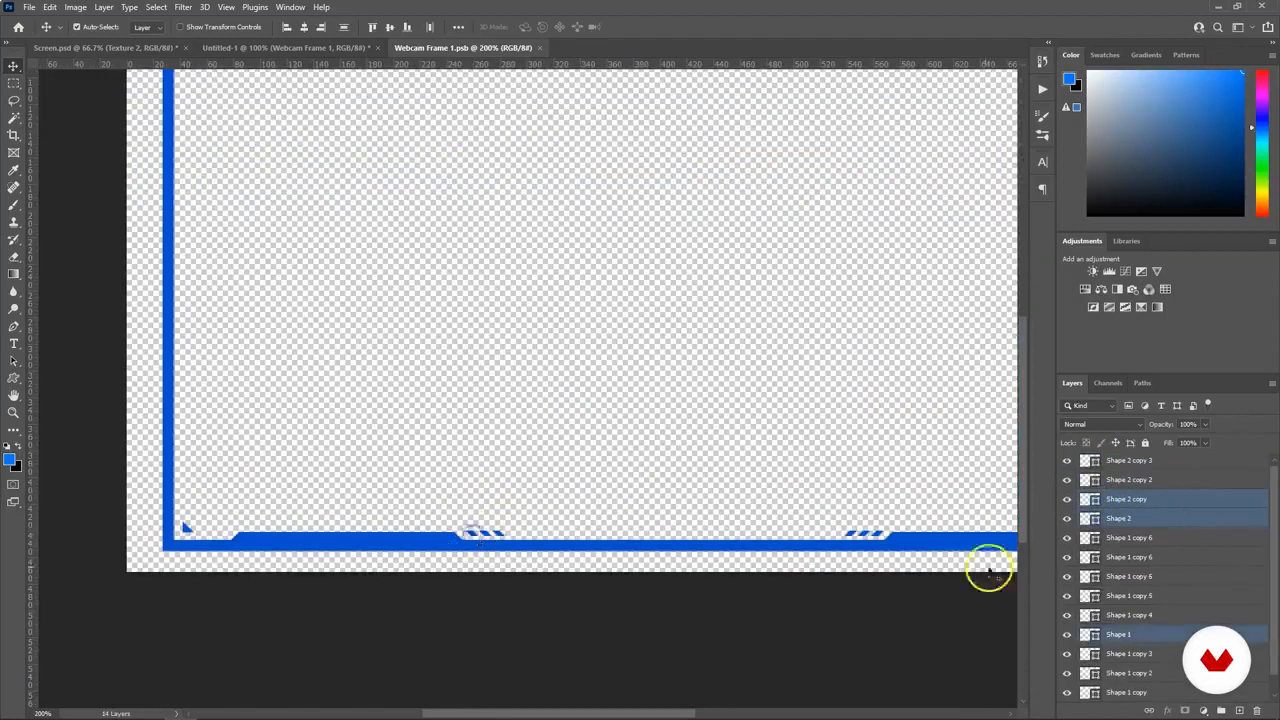
left_click(488, 535, "shift")
left_click(500, 534, "shift")
left_click(858, 534, "shift")
left_click(876, 536, "shift")
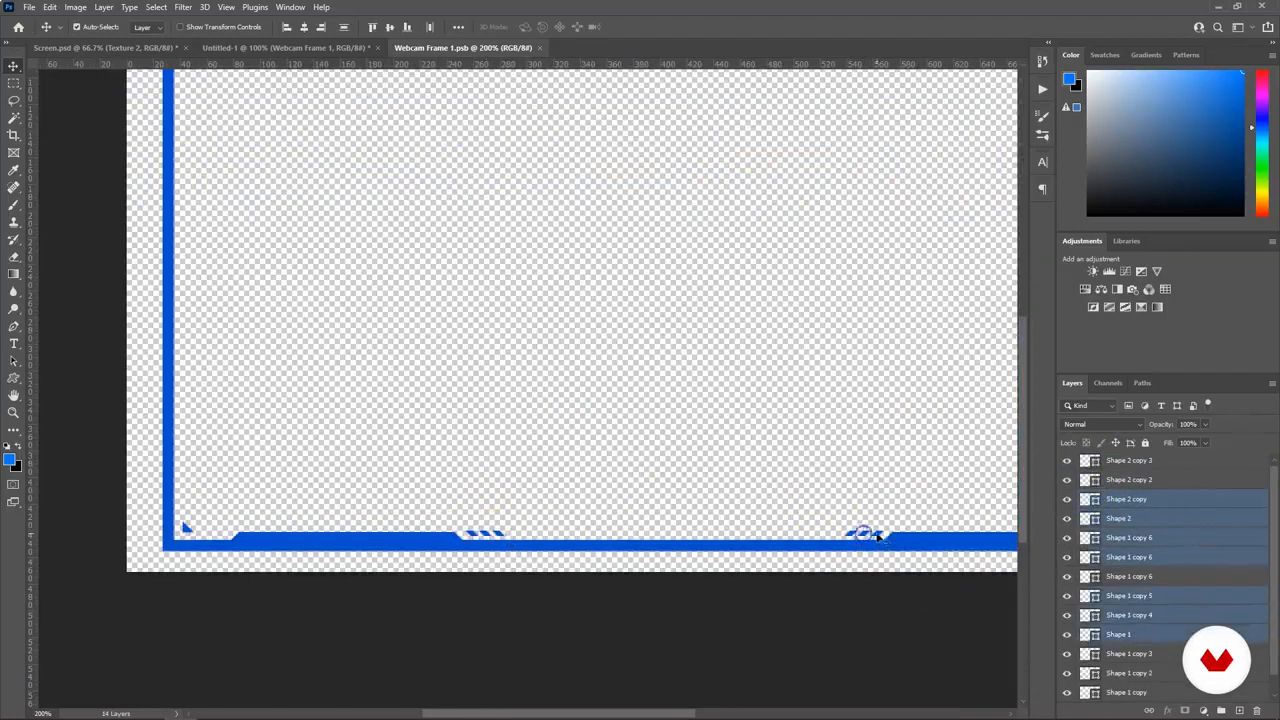
left_click_drag(894, 394, 478, 379)
left_click(750, 519, "shift")
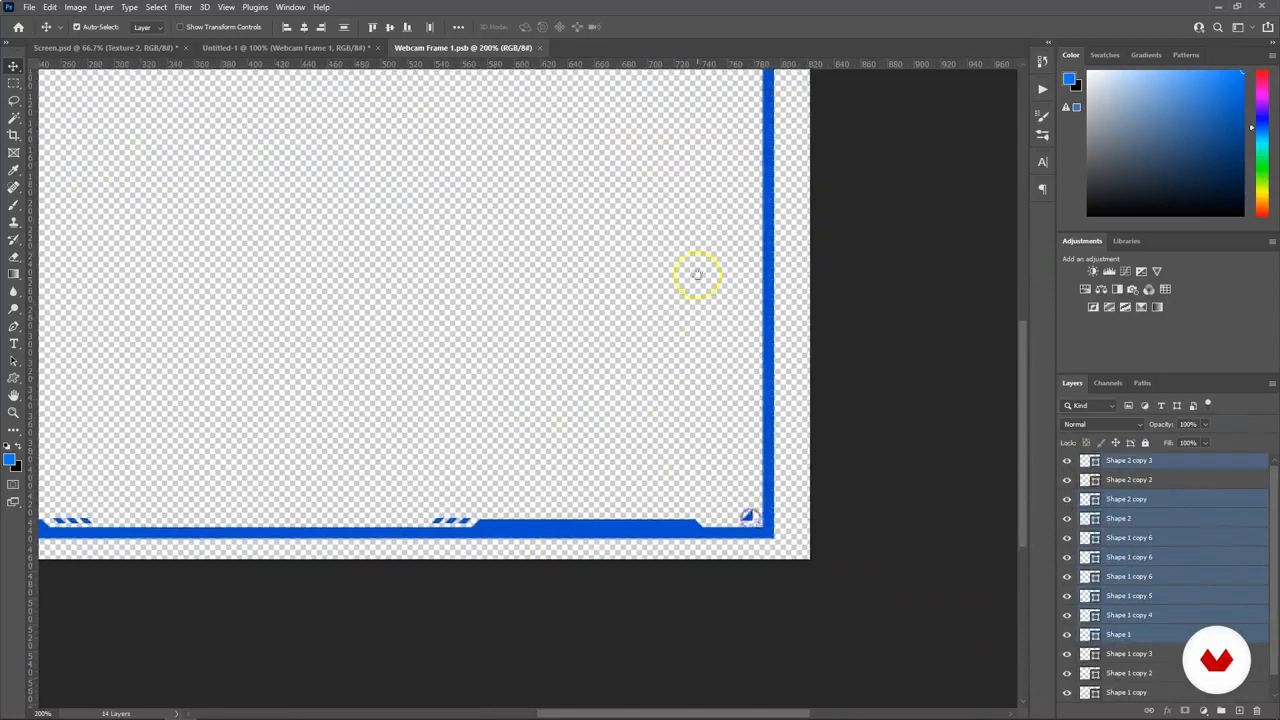
left_click_drag(697, 277, 705, 547)
left_click(756, 256, "shift")
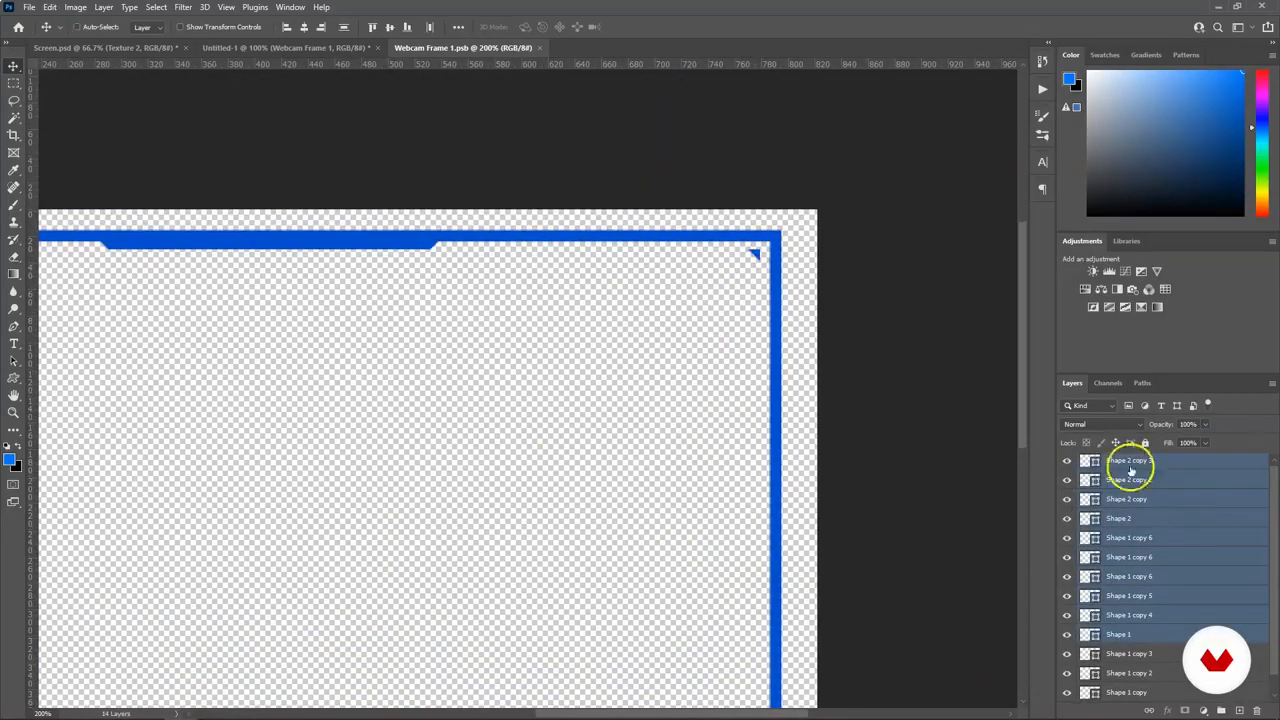
left_click(226, 49)
key("ctrl+v")
left_click(358, 50)
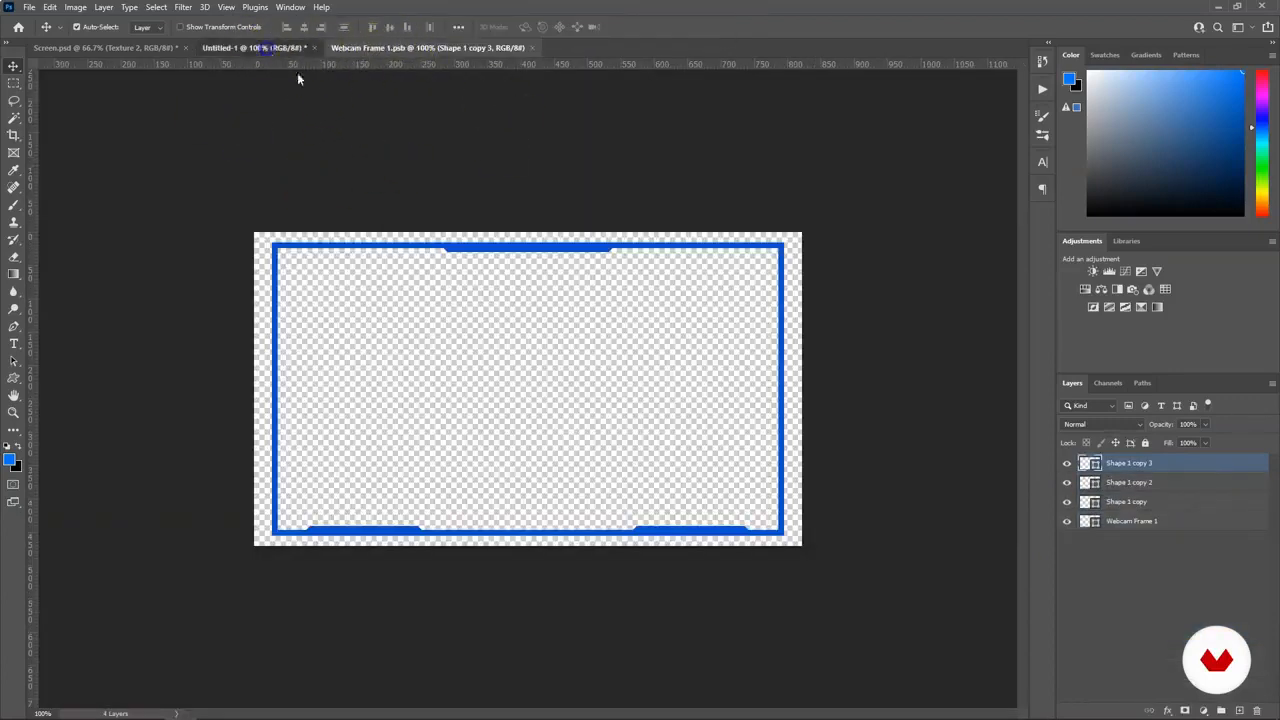
left_click(265, 48)
key("ctrl")
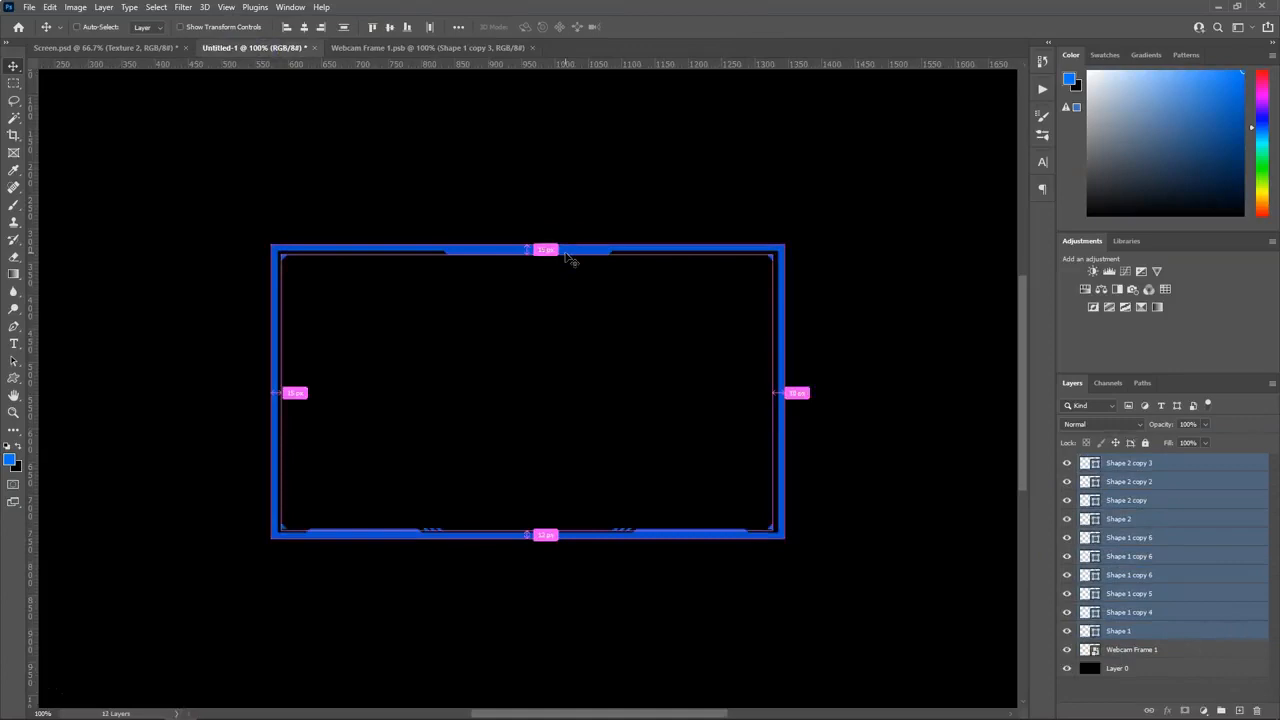
Step: Check the Webcam Frame 1 layer by toggling its visibility, and add a white Inner Shadow at 100% opacity to it
left_click(1075, 650)
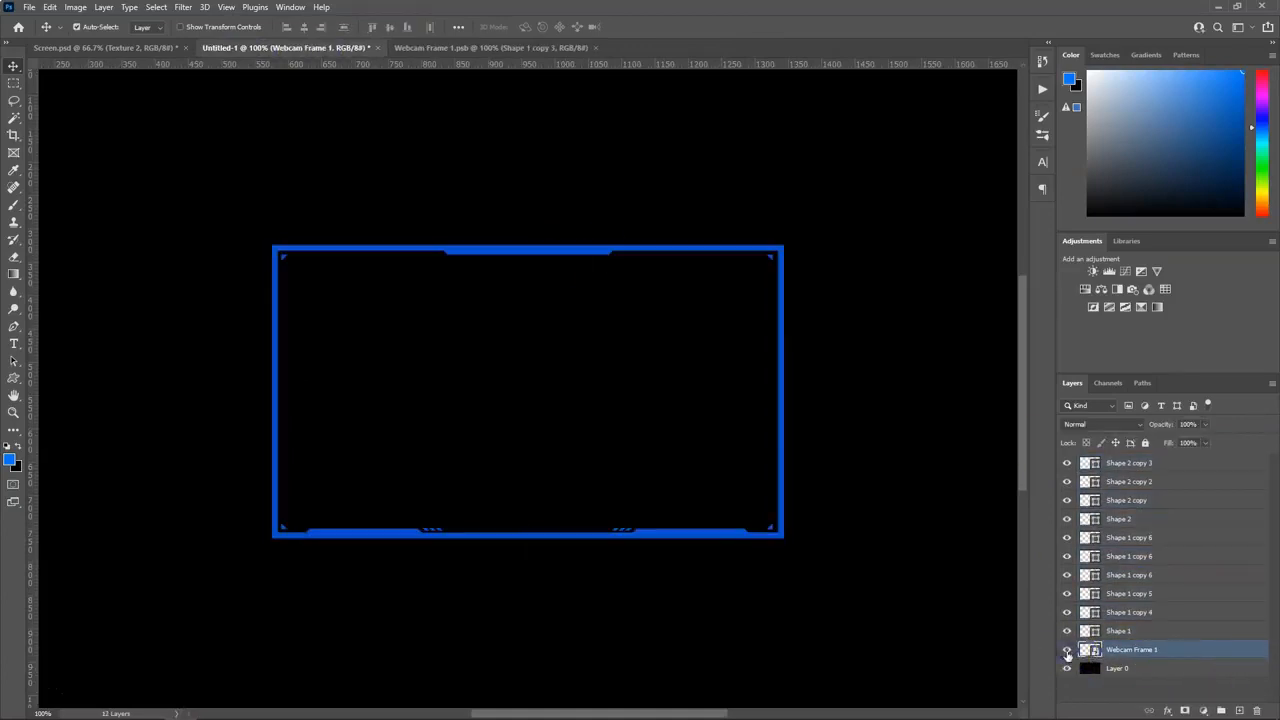
left_click(1066, 650)
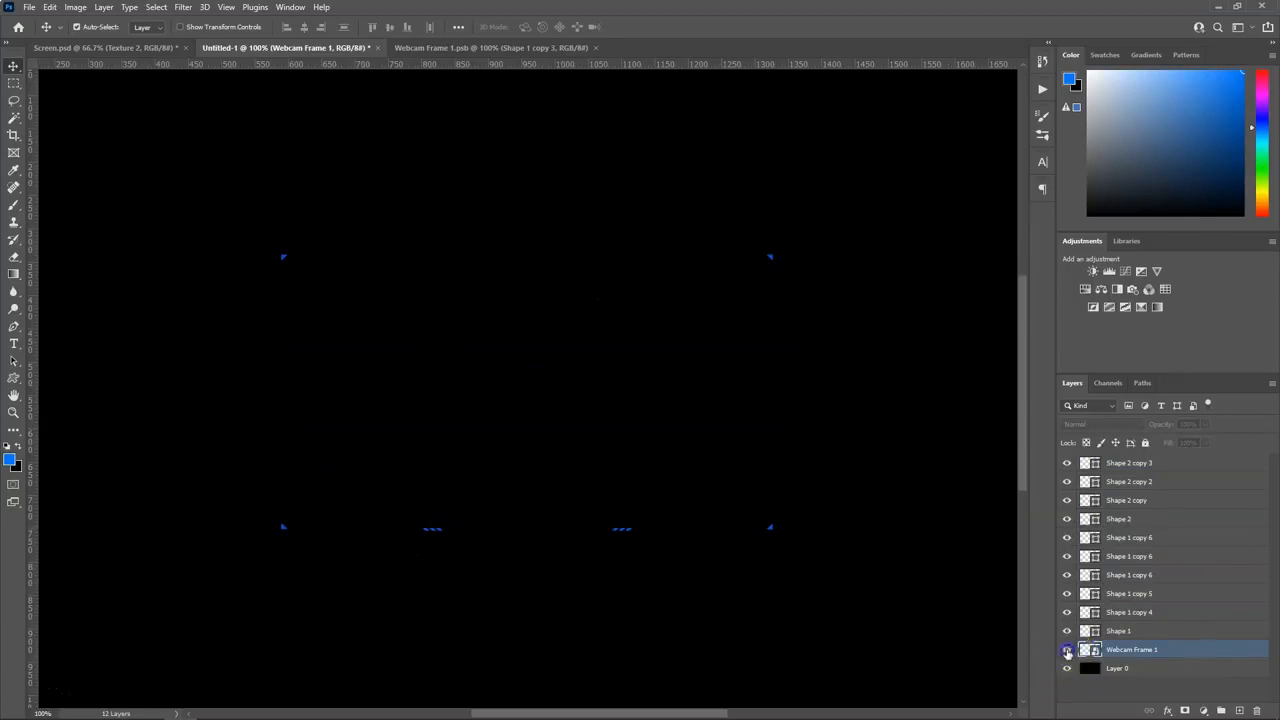
left_click(1067, 651)
key("ctrl+minus")
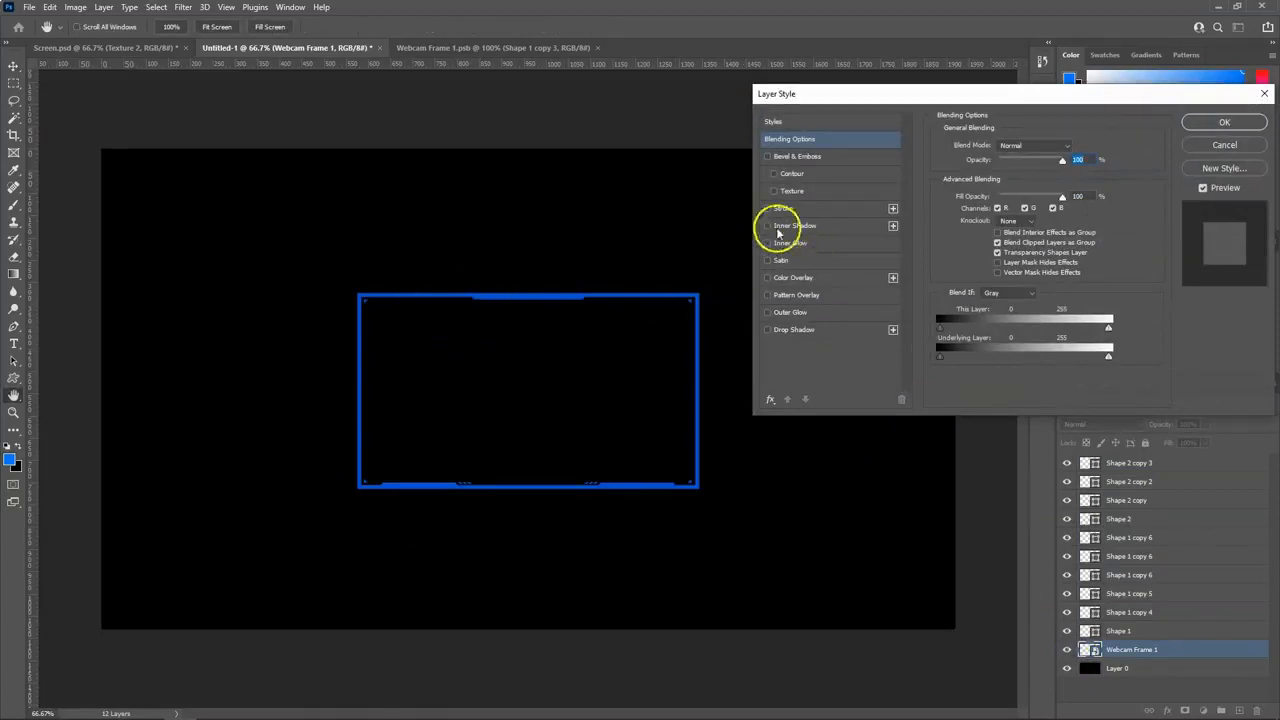
left_click(796, 225)
left_click(1073, 147)
left_click_drag(889, 286, 832, 270)
left_click(1128, 271)
left_click_drag(1002, 165, 1101, 166)
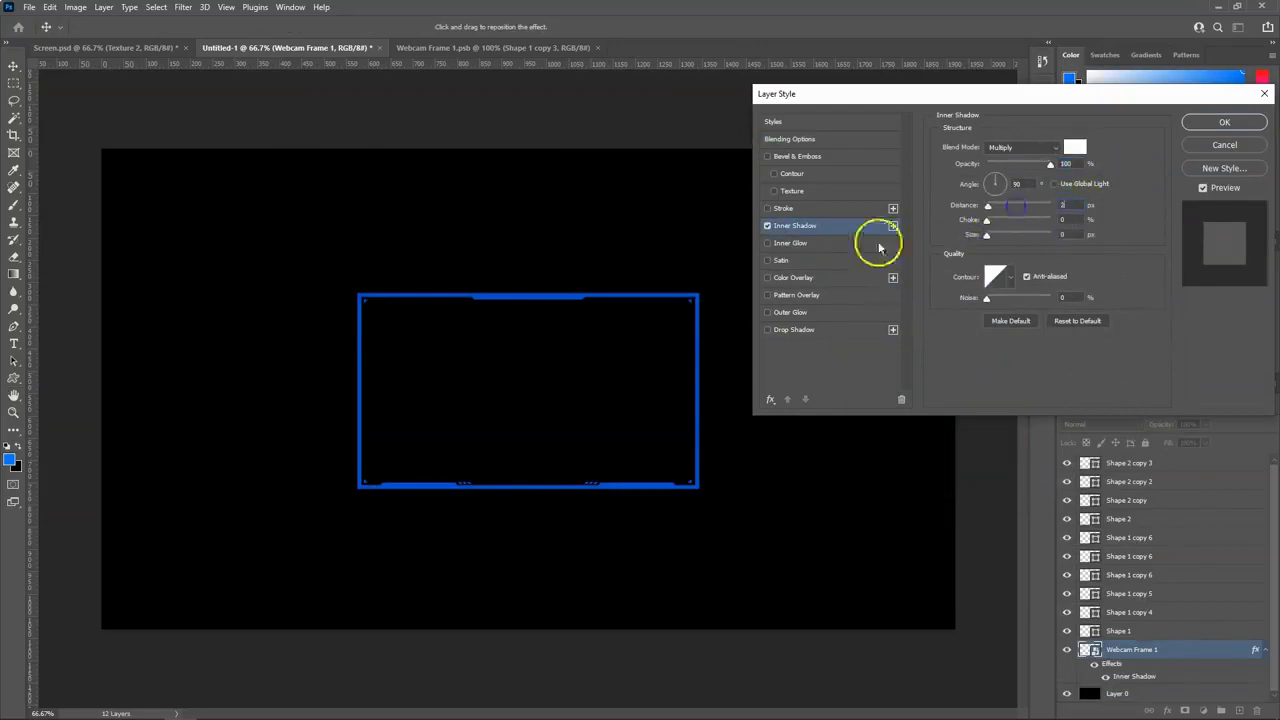
Step: Set the inner shadow's blend mode to Overlay and apply the layer style
left_click(1020, 147)
left_click(1003, 305)
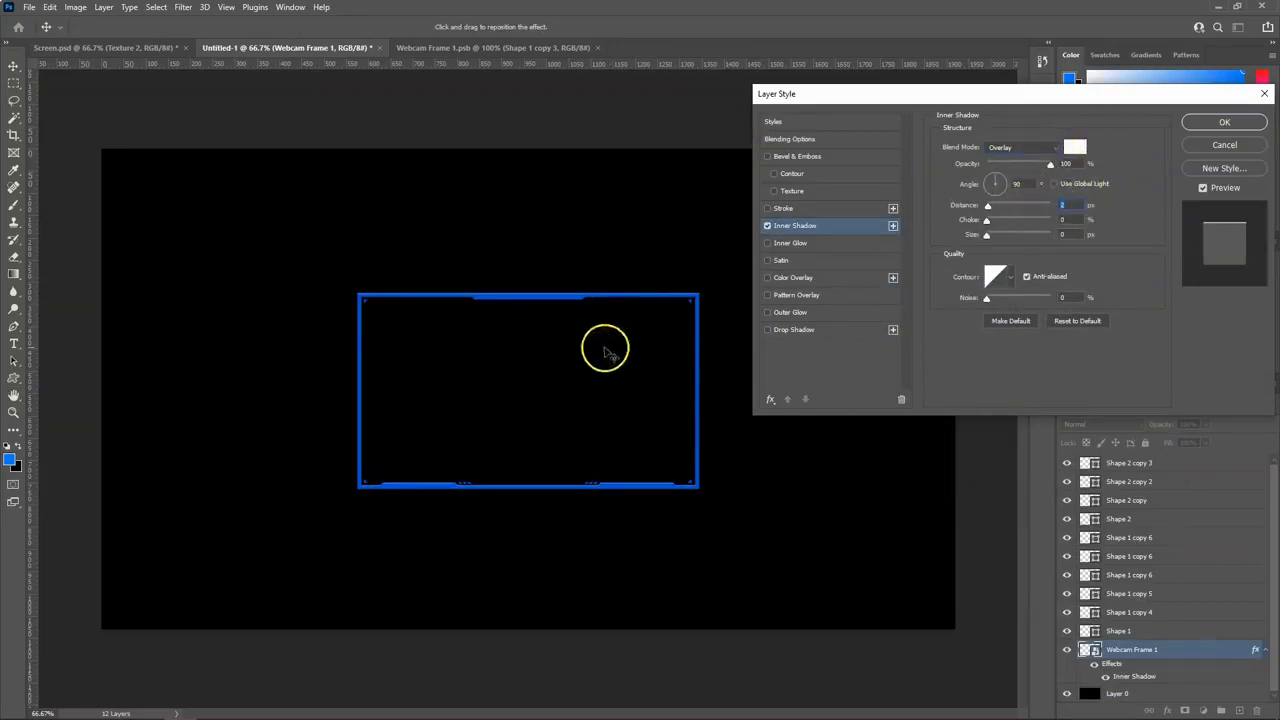
left_click(1224, 122)
key("ctrl+1")
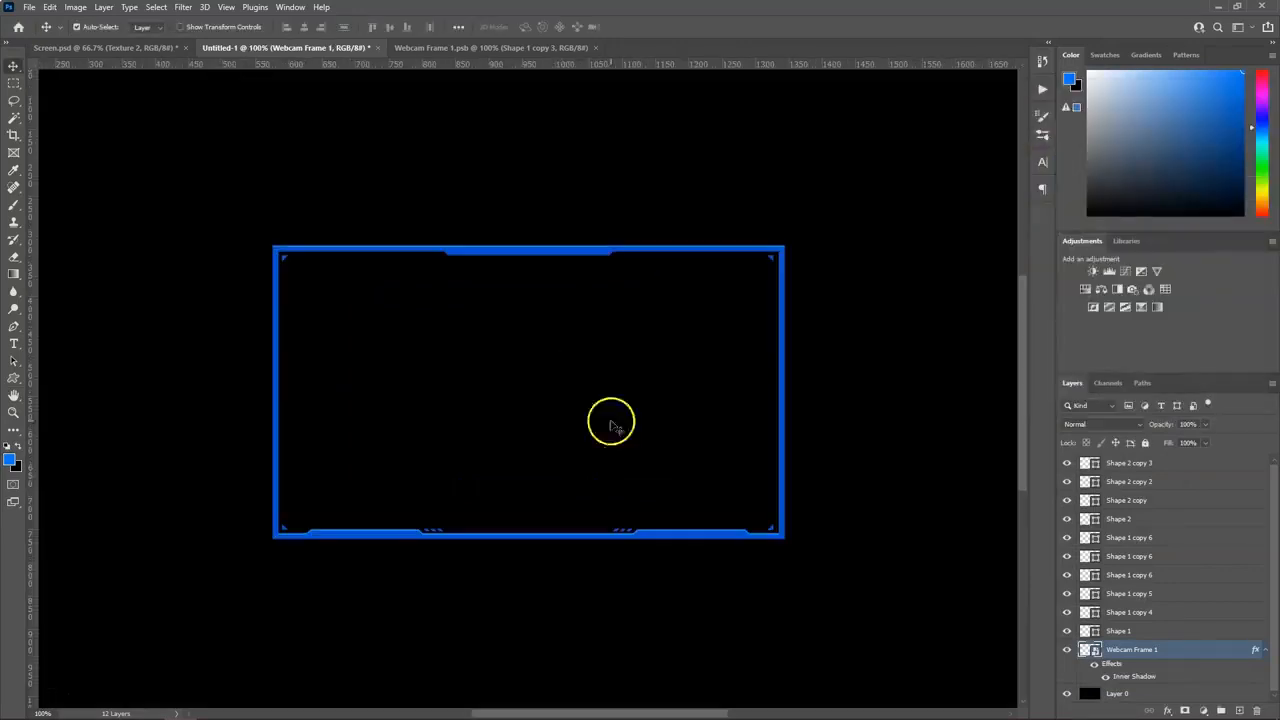
Step: Add an Outer Glow to Webcam Frame 1 in blue sampled from the frame, with 19% opacity and a size of about 15 px
double_click(1165, 645)
left_click(790, 312)
left_click(970, 192)
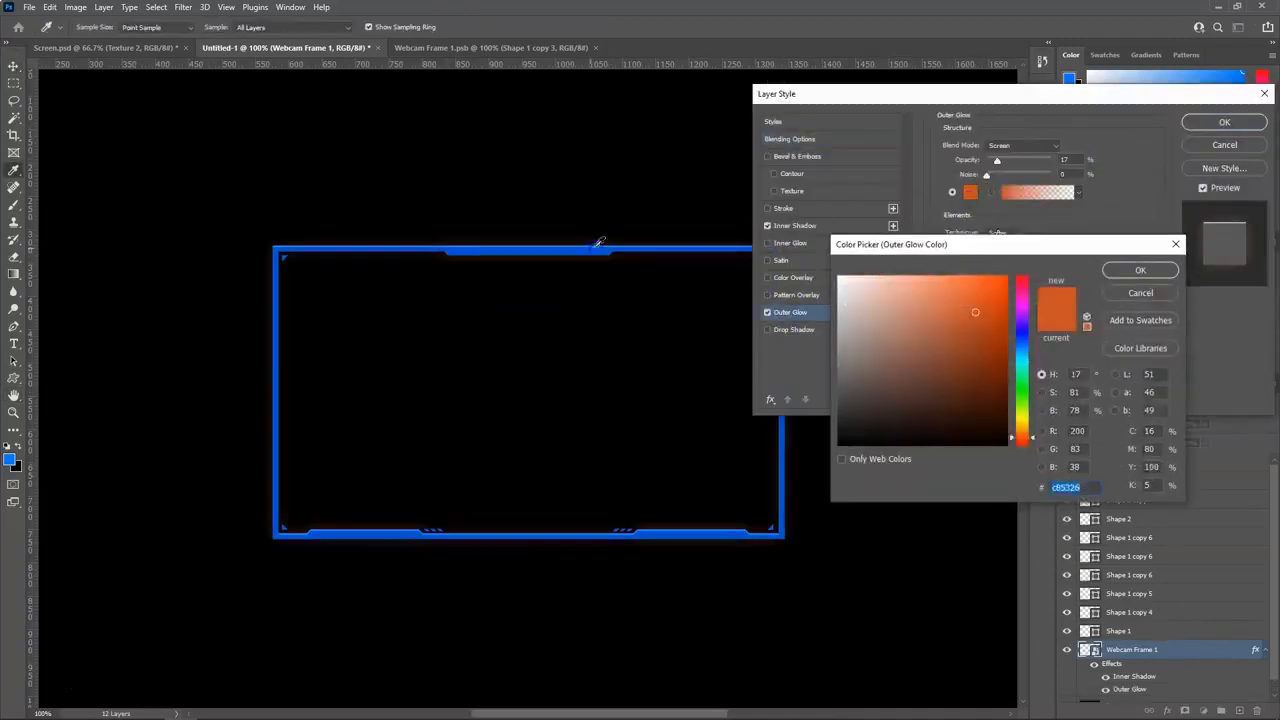
left_click(598, 245)
left_click(1140, 270)
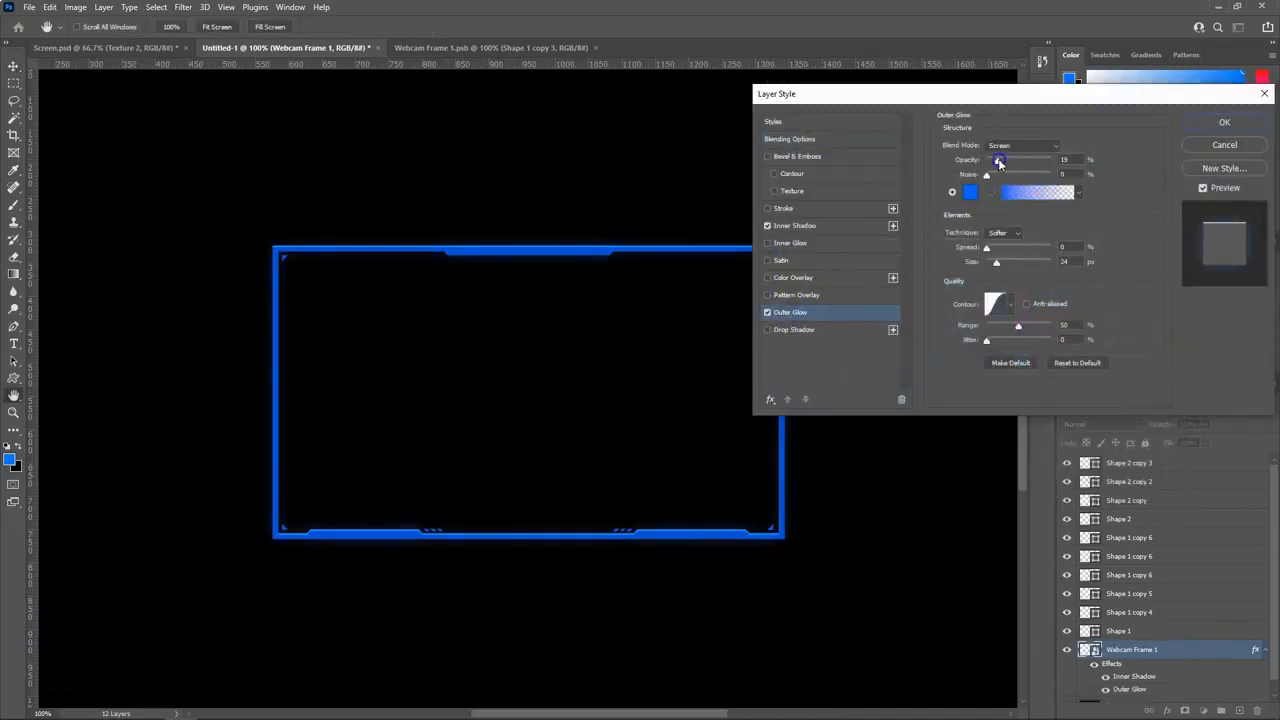
left_click_drag(996, 261, 997, 263)
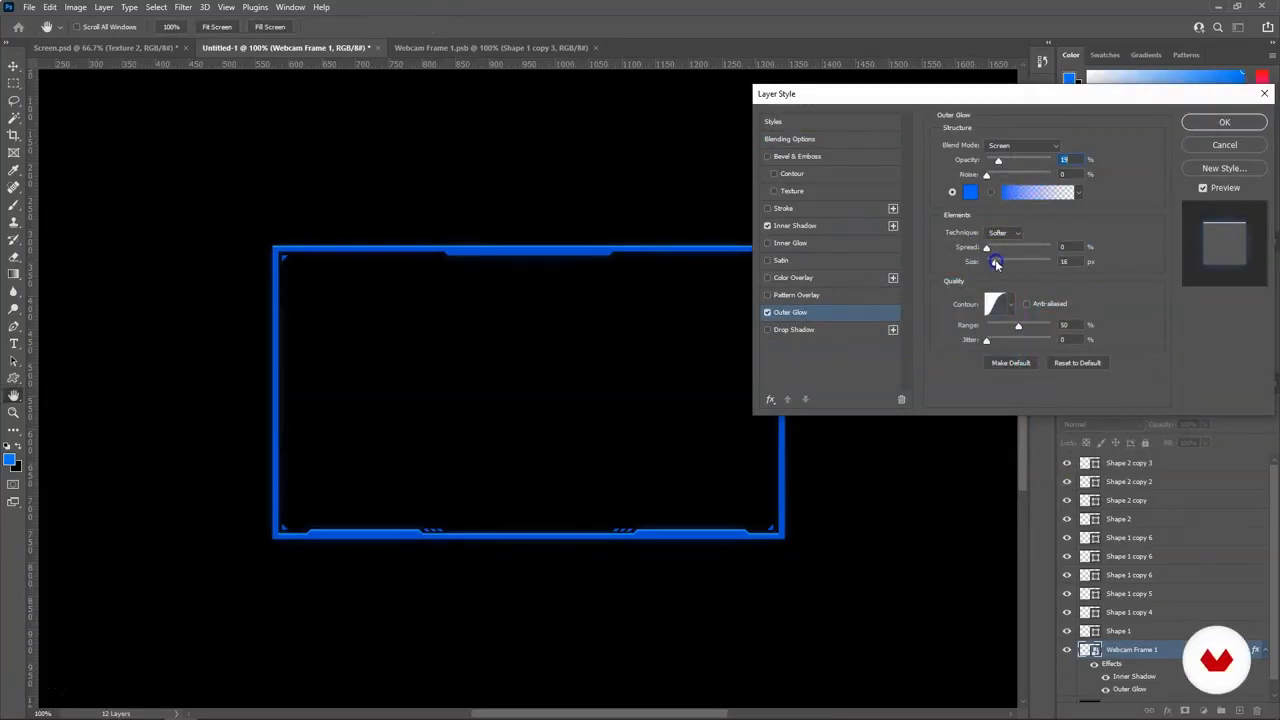
key("Return")
key("v")
key("ctrl+minus")
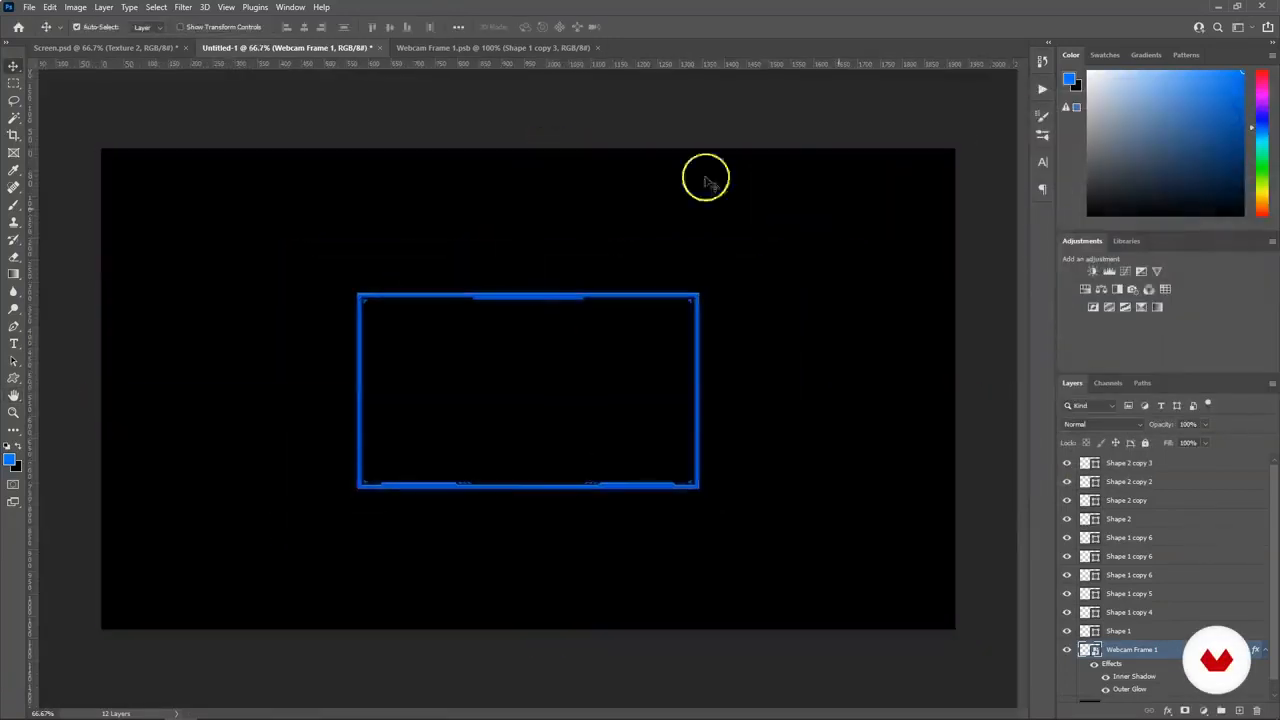
Step: In Screen.psd, duplicate the Background and Final Effects groups and merge the two copies into one layer
left_click(110, 48)
left_click(1124, 643)
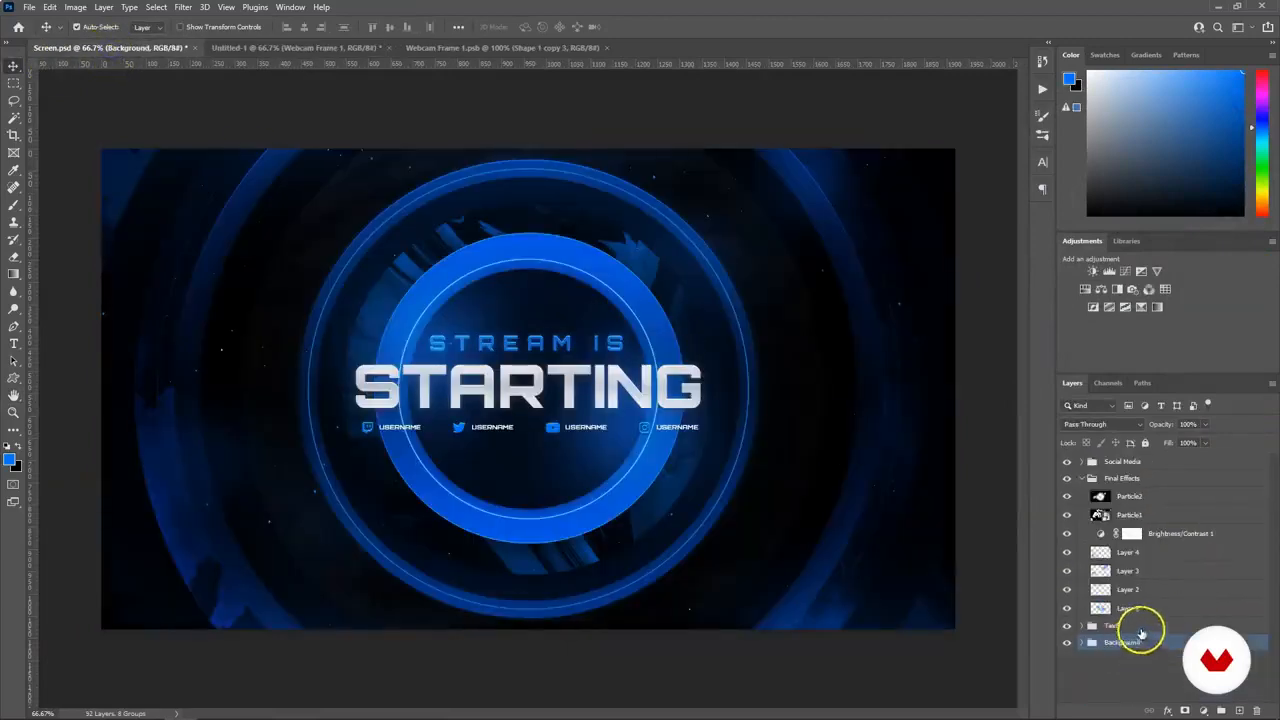
left_click(1080, 478)
key("ctrl+j")
left_click(1127, 478)
key("ctrl+j")
left_click_drag(1137, 523, 1137, 520)
left_click(1137, 533, "shift")
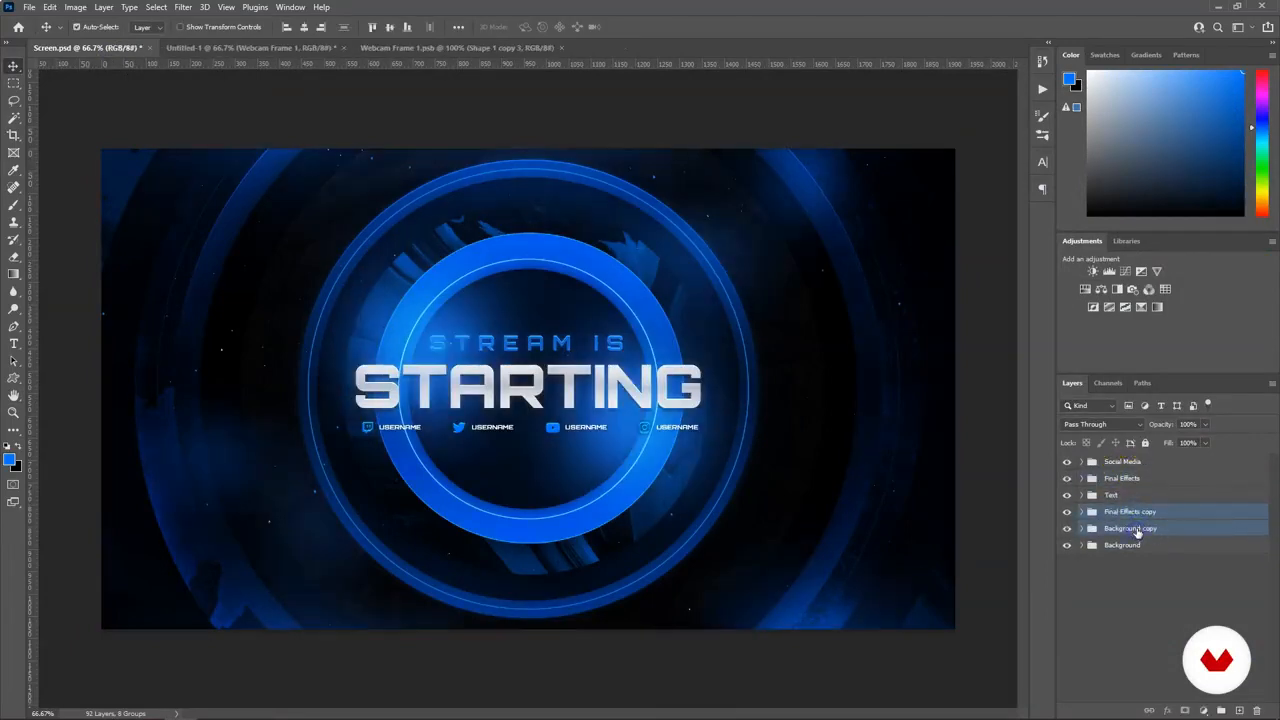
key("ctrl+e")
Step: Check the merged background layer by toggling its visibility and move it above the Social Media group
left_click(1067, 514)
left_click(1067, 514)
left_click(1067, 514)
left_click(1067, 514)
left_click_drag(1083, 515, 1066, 462)
left_click(1066, 463)
left_click(1066, 463)
left_click(1093, 471)
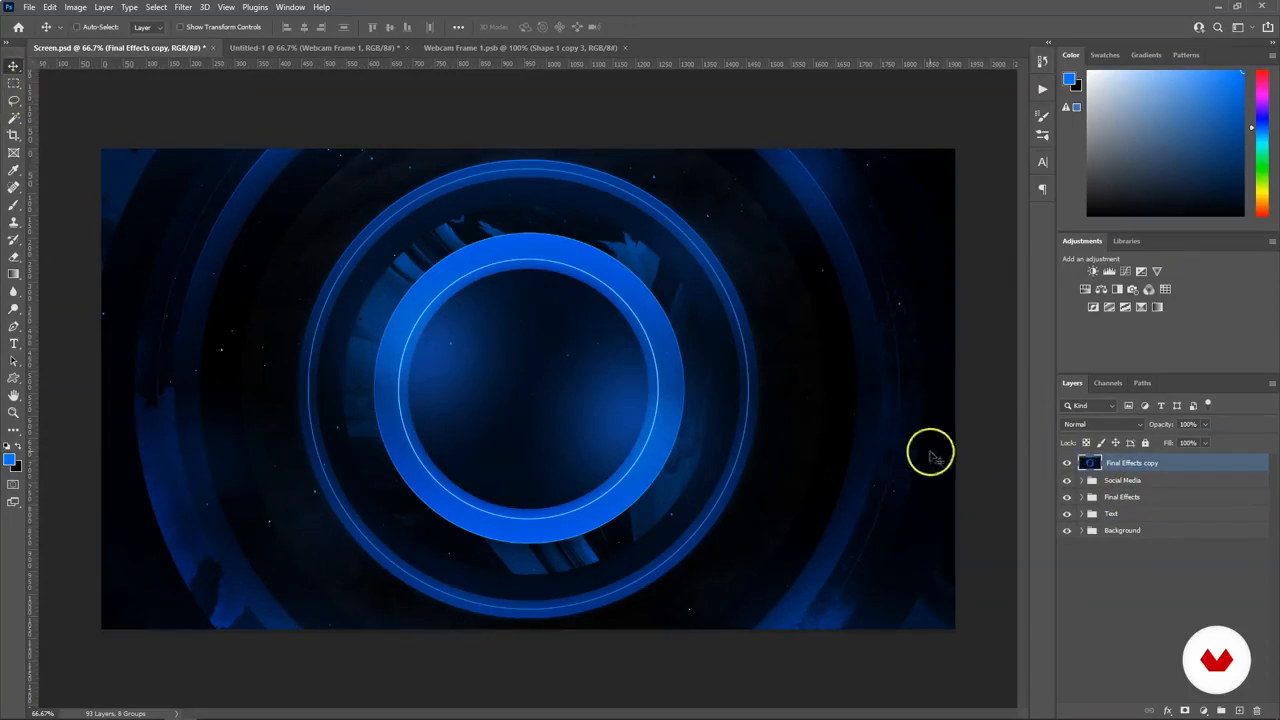
Step: Copy the whole merged background into Untitled-1 above Webcam Frame 1 and clip it to the frame layer
key("ctrl+a")
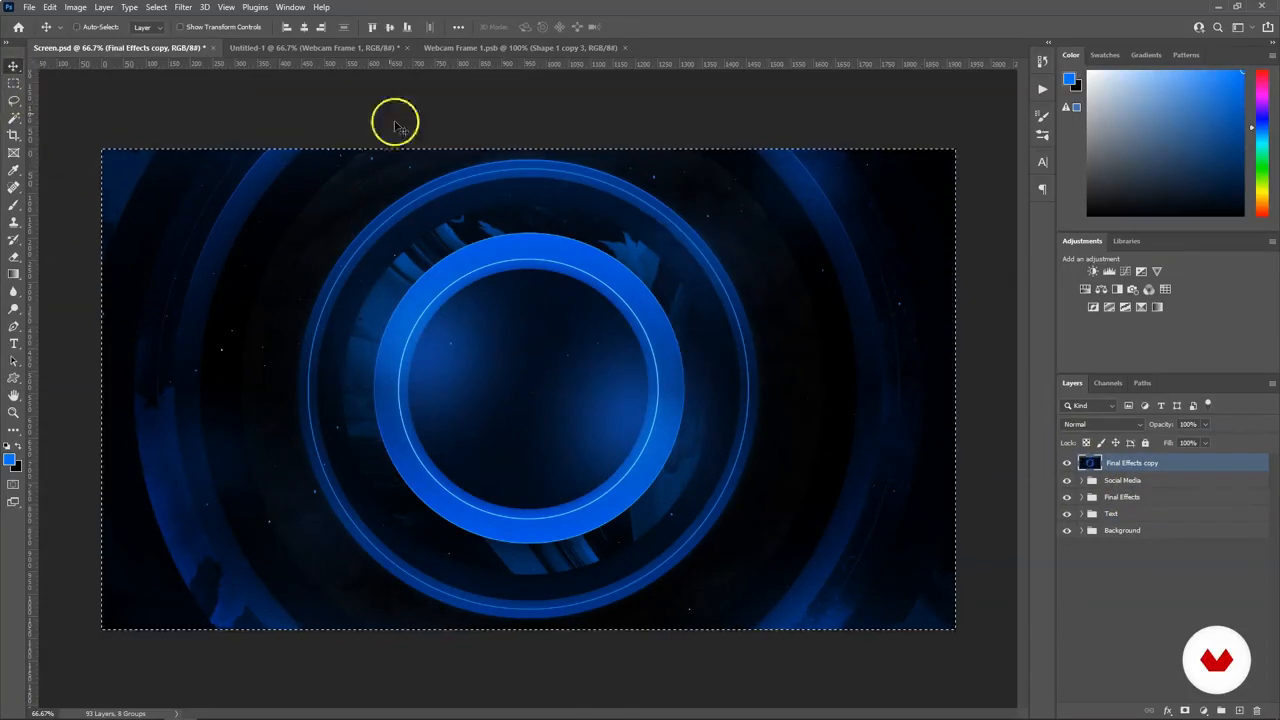
left_click(483, 50)
left_click_drag(526, 297, 367, 376)
key("ctrl+v")
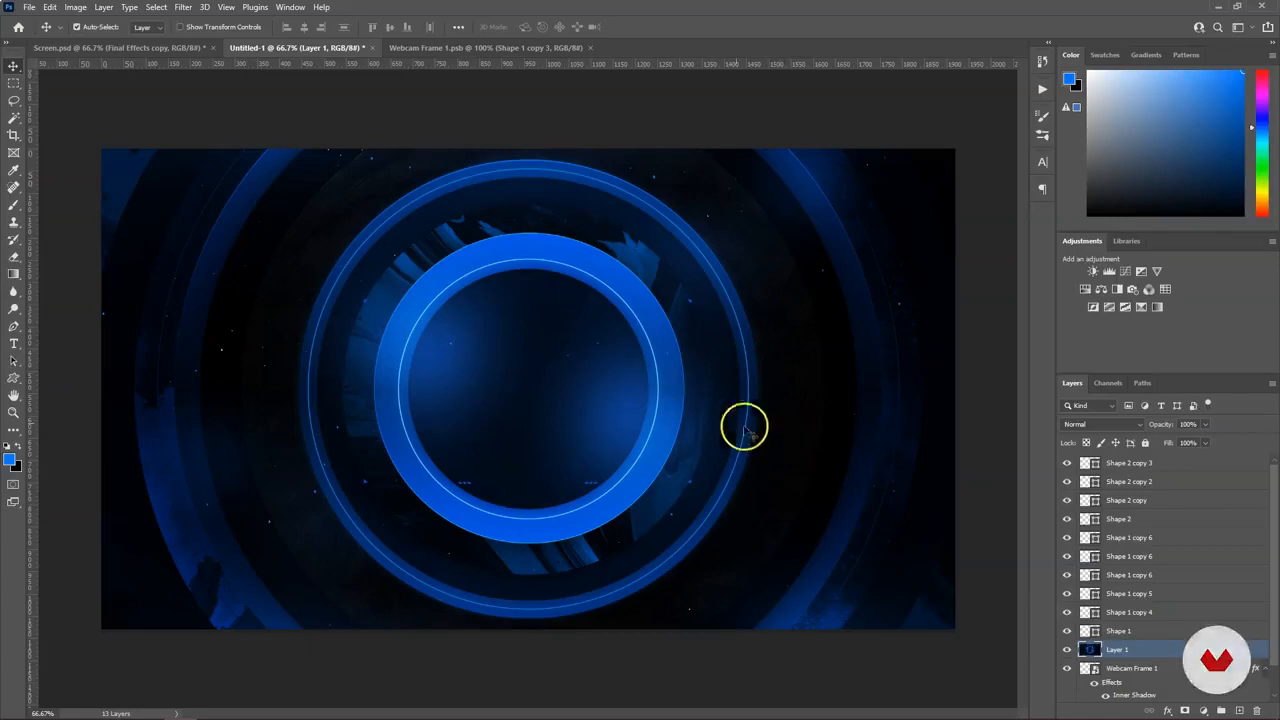
right_click(1143, 655)
left_click(1148, 362)
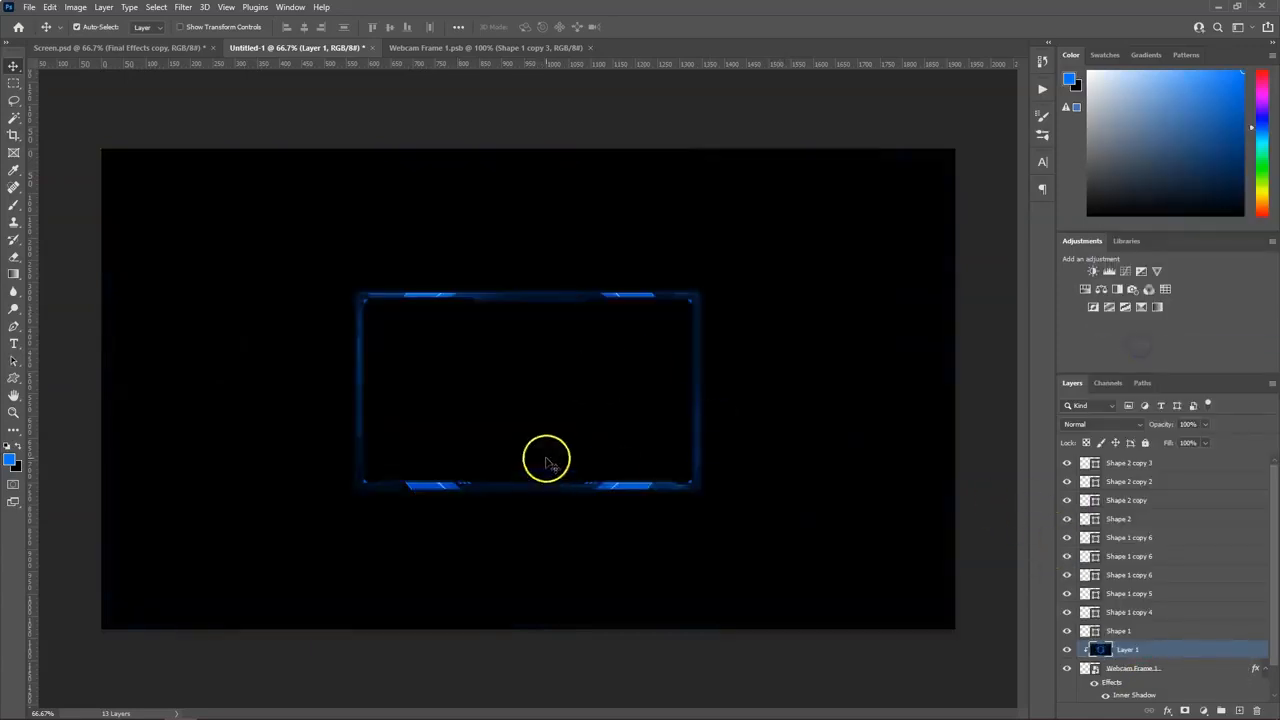
Step: Examine the webcam frame with the clipped background texture up close and at full canvas view
key("ctrl+plus")
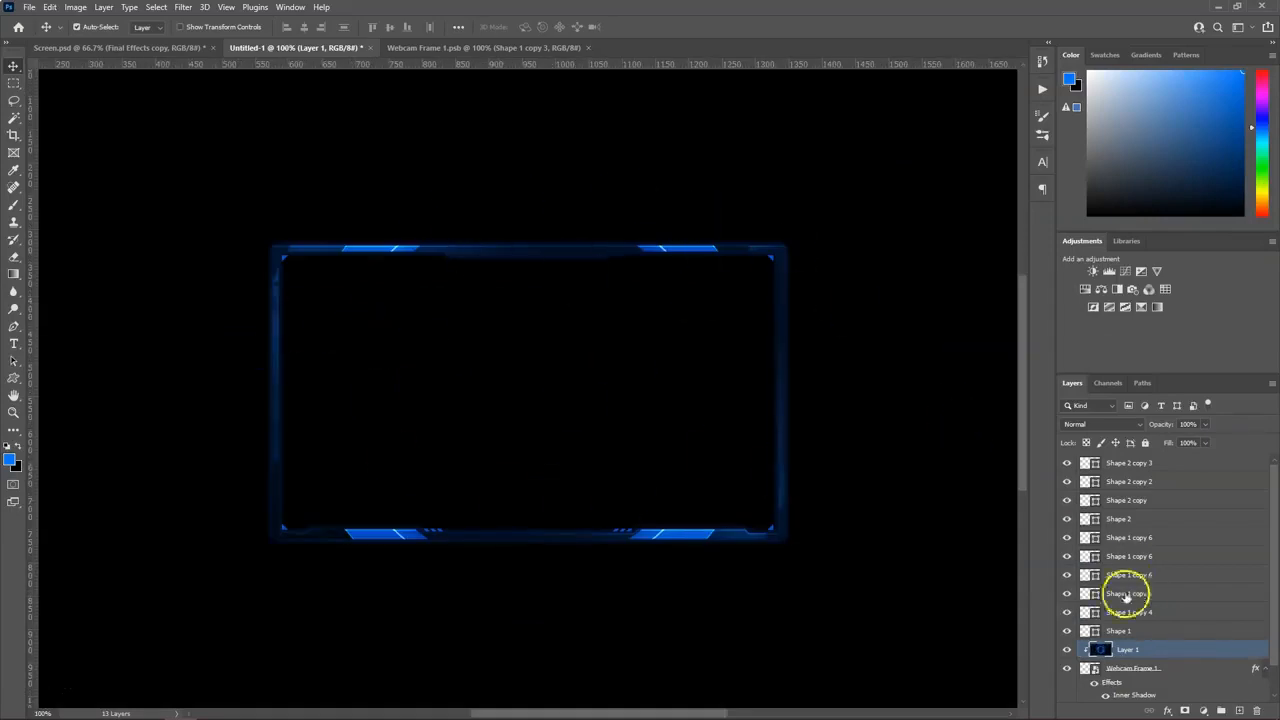
scroll(1126, 597, "down", 2)
left_click(1096, 652)
left_click(1096, 652)
left_click(1096, 652)
left_click(1096, 652)
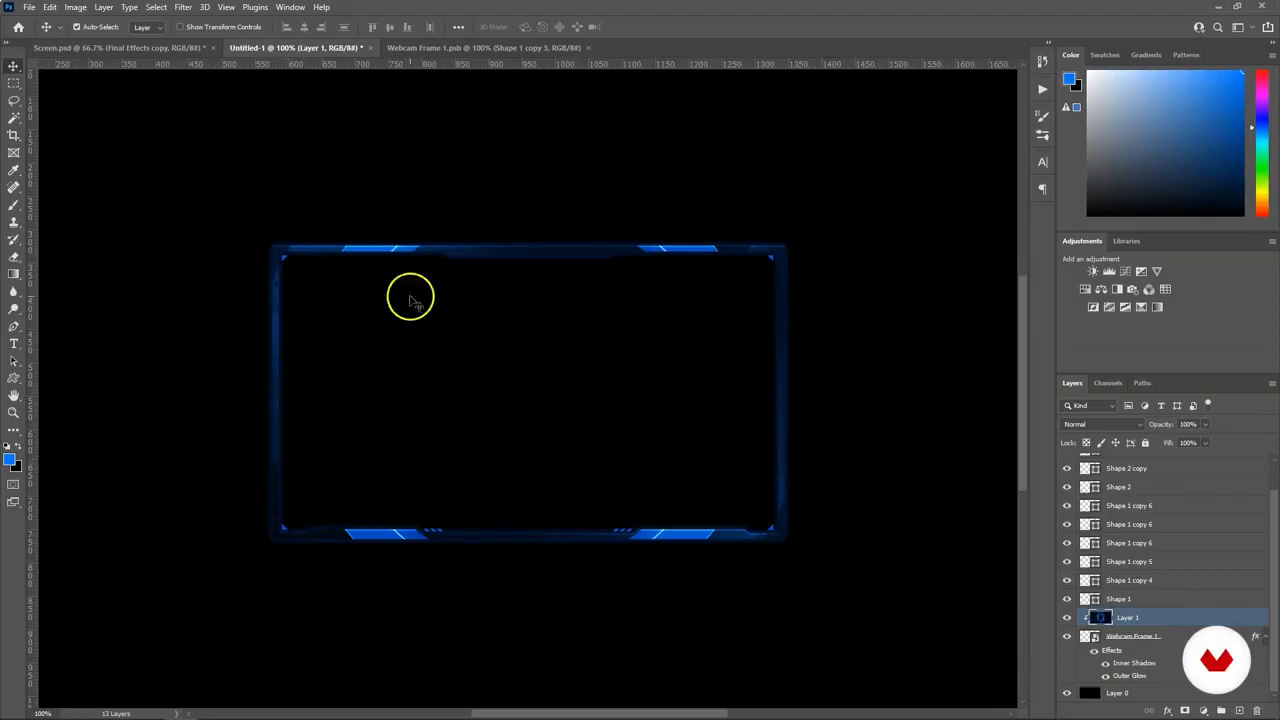
key("ctrl+minus")
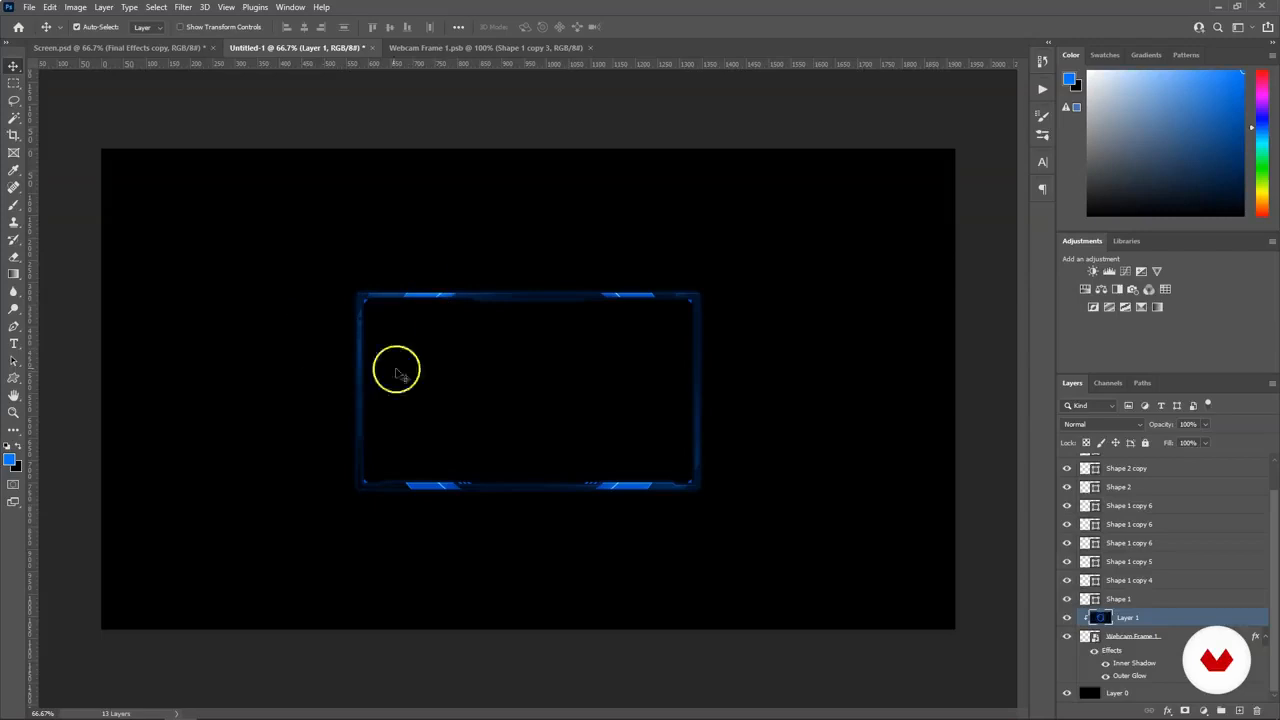
Step: Deselect and delete the merged Final Effects copy layer in Screen.psd, and return to Untitled-1
left_click(125, 48)
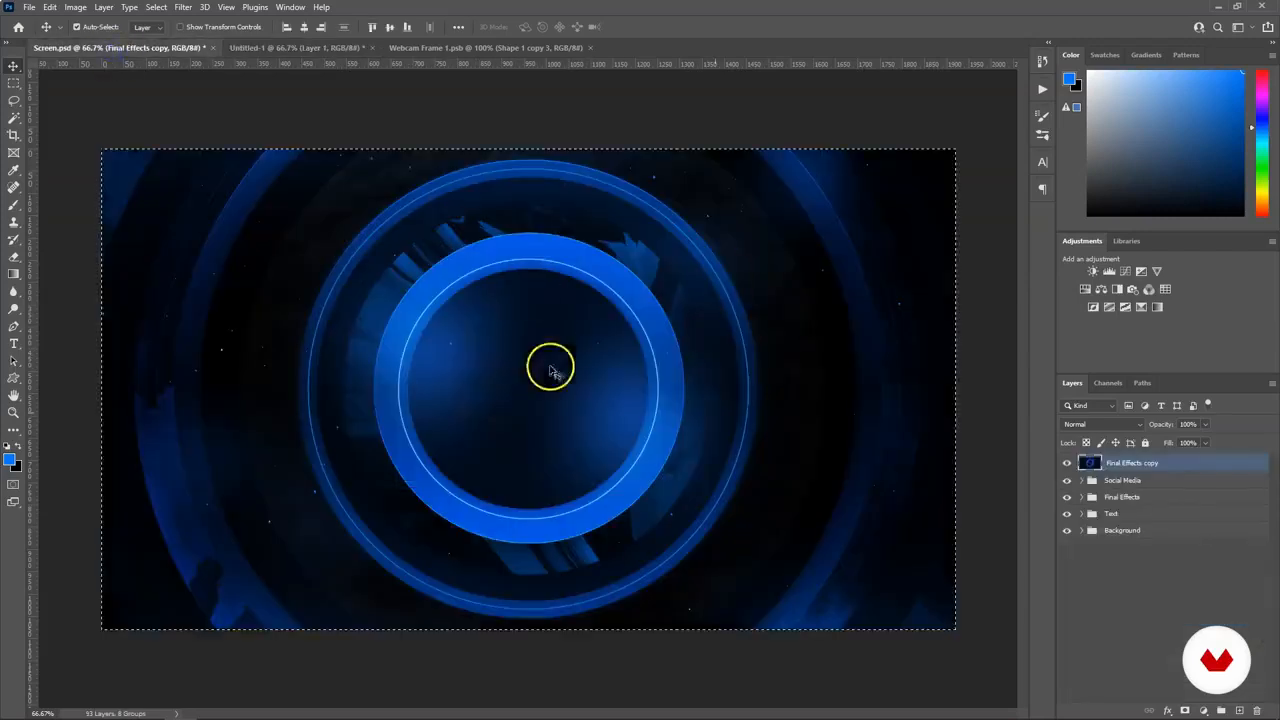
left_click(13, 83)
left_click(245, 114)
key("Delete")
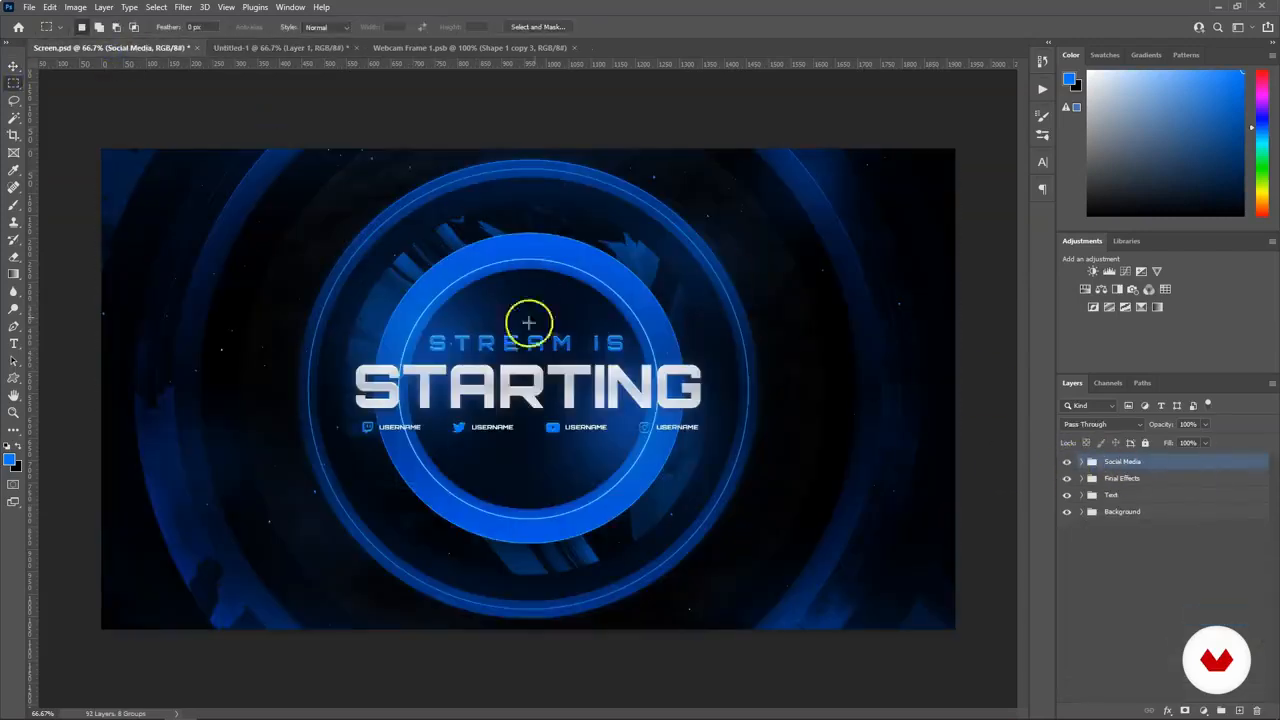
left_click(13, 66)
left_click(280, 48)
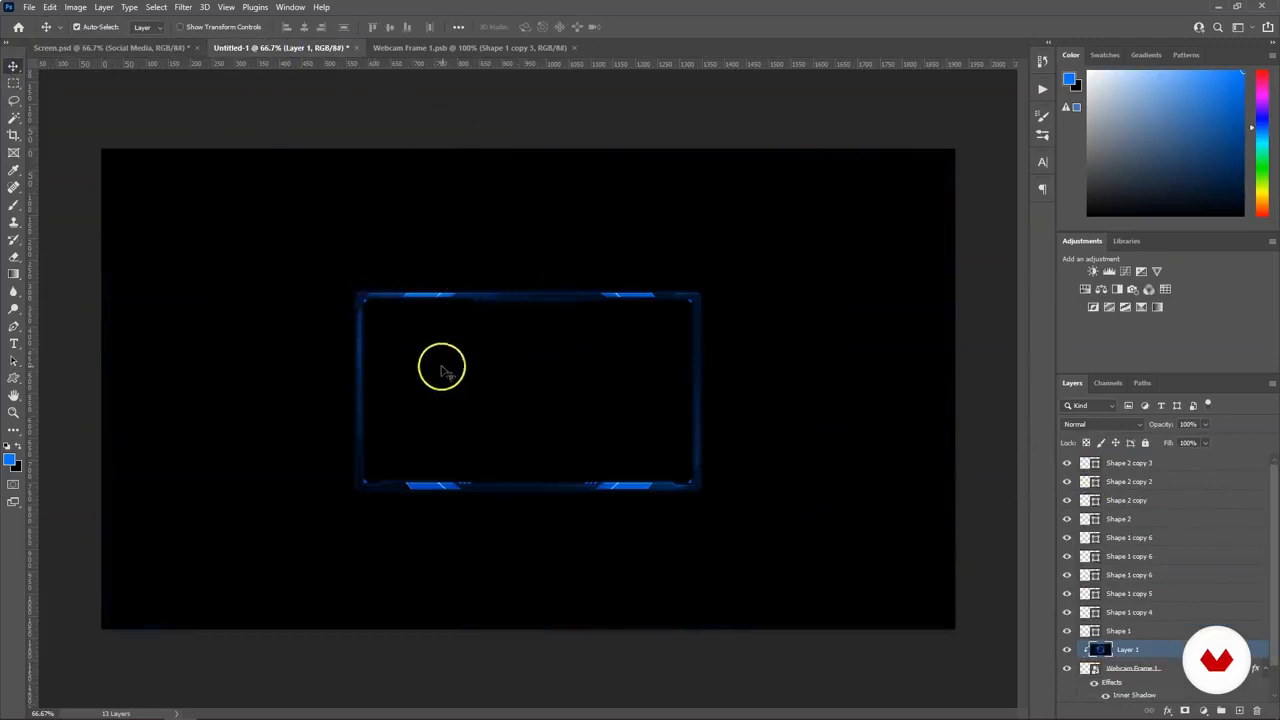
Step: Lower the opacity of the Webcam Frame 1 layer's Outer Glow slightly
key("ctrl+plus")
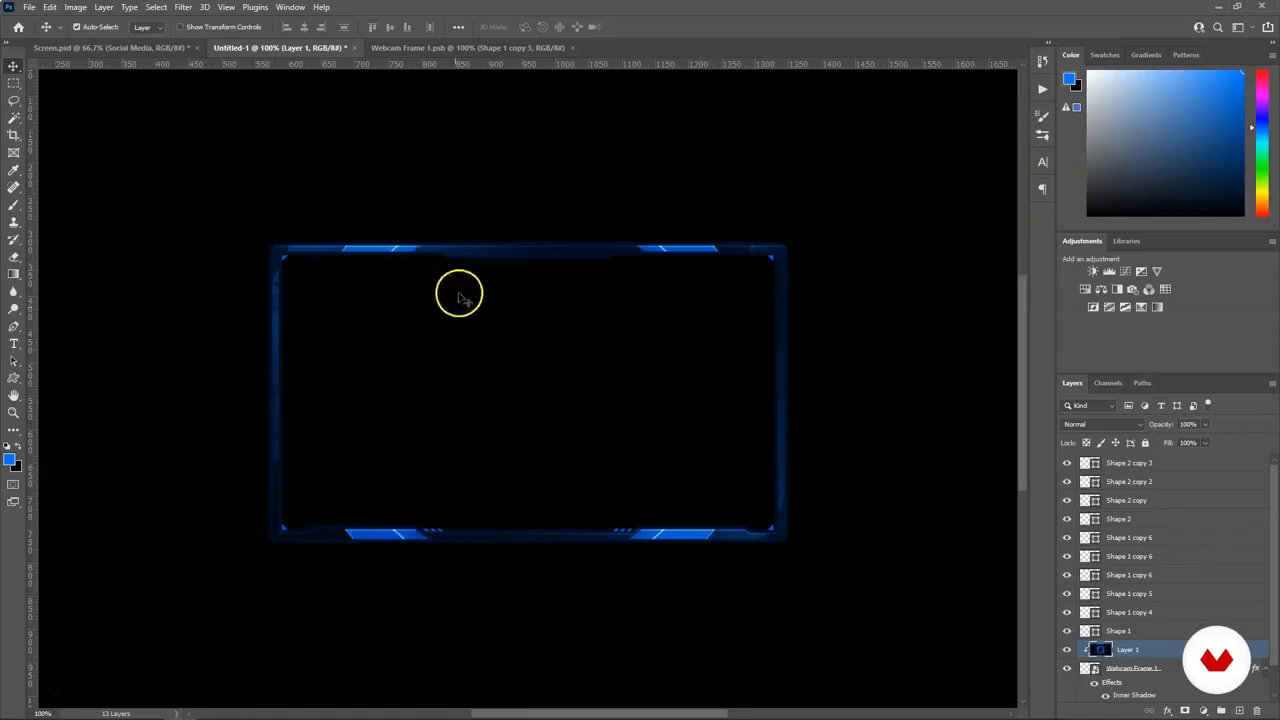
key("ctrl+minus")
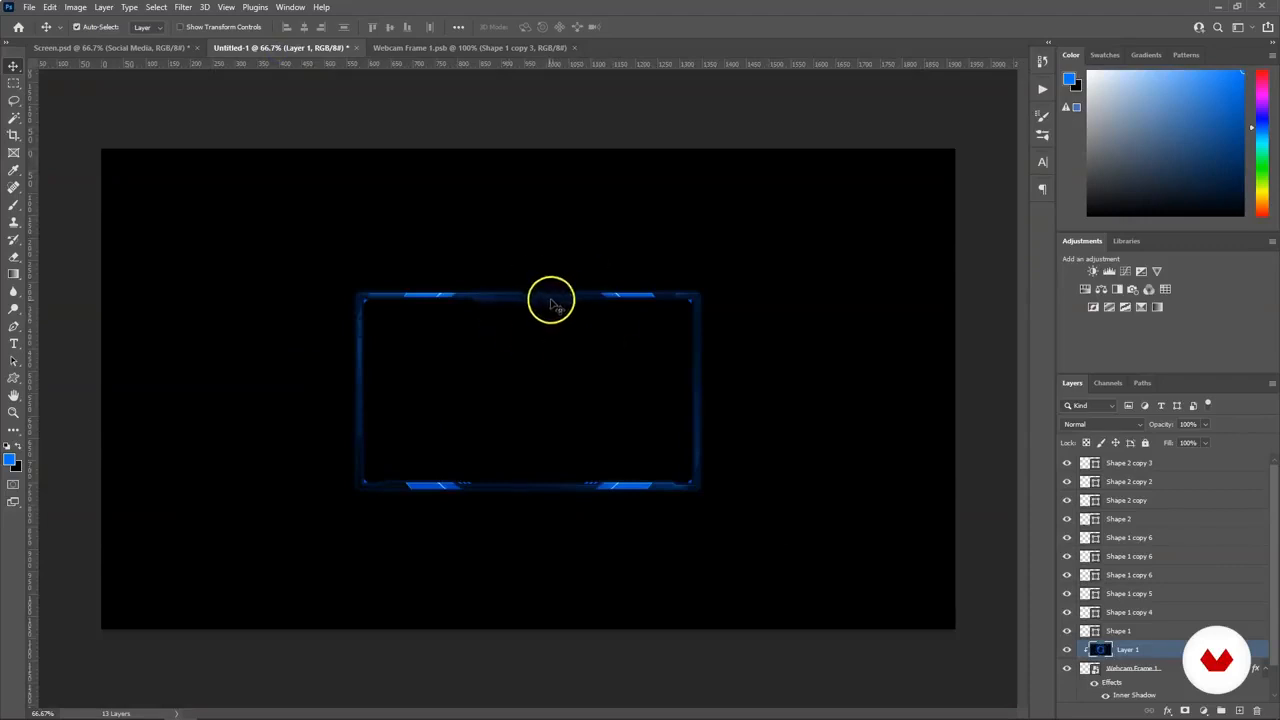
key("ctrl+plus")
double_click(1197, 667)
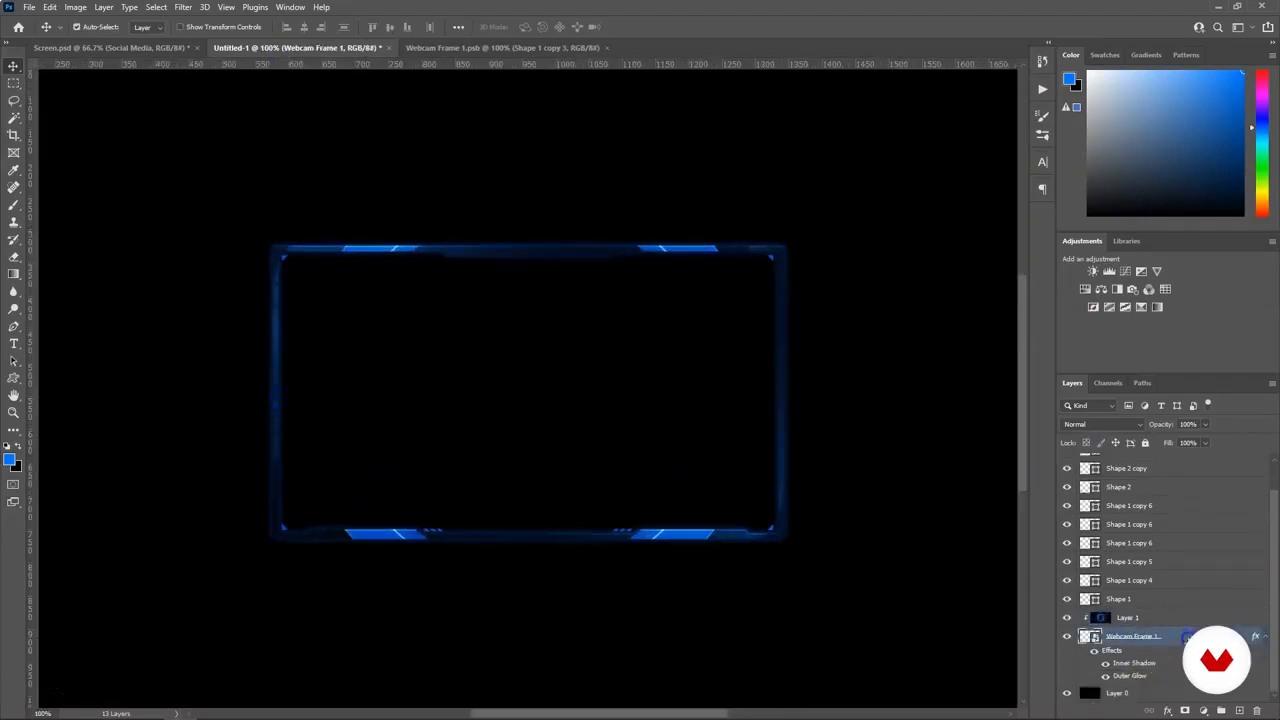
left_click(795, 312)
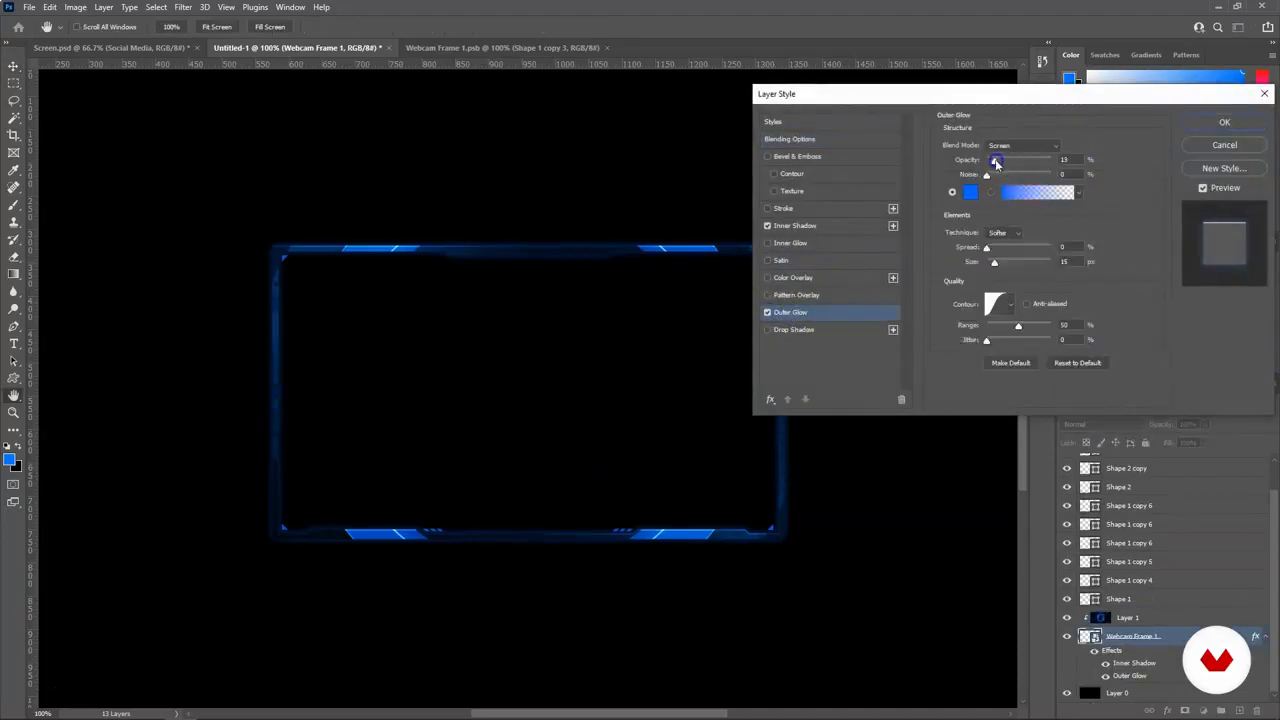
left_click_drag(1016, 172, 1104, 171)
Step: Try a bright blue Drop Shadow on Webcam Frame 1 with Normal blend mode, 100% opacity and 2 px distance
left_click(784, 331)
left_click(1046, 149)
left_click(1000, 158)
left_click_drag(993, 206, 985, 206)
mouse_move(993, 221)
left_mouse_down()
mouse_move(986, 236)
mouse_move(996, 204)
left_mouse_up()
left_click(1075, 147)
left_click(1022, 335)
type("0090ff")
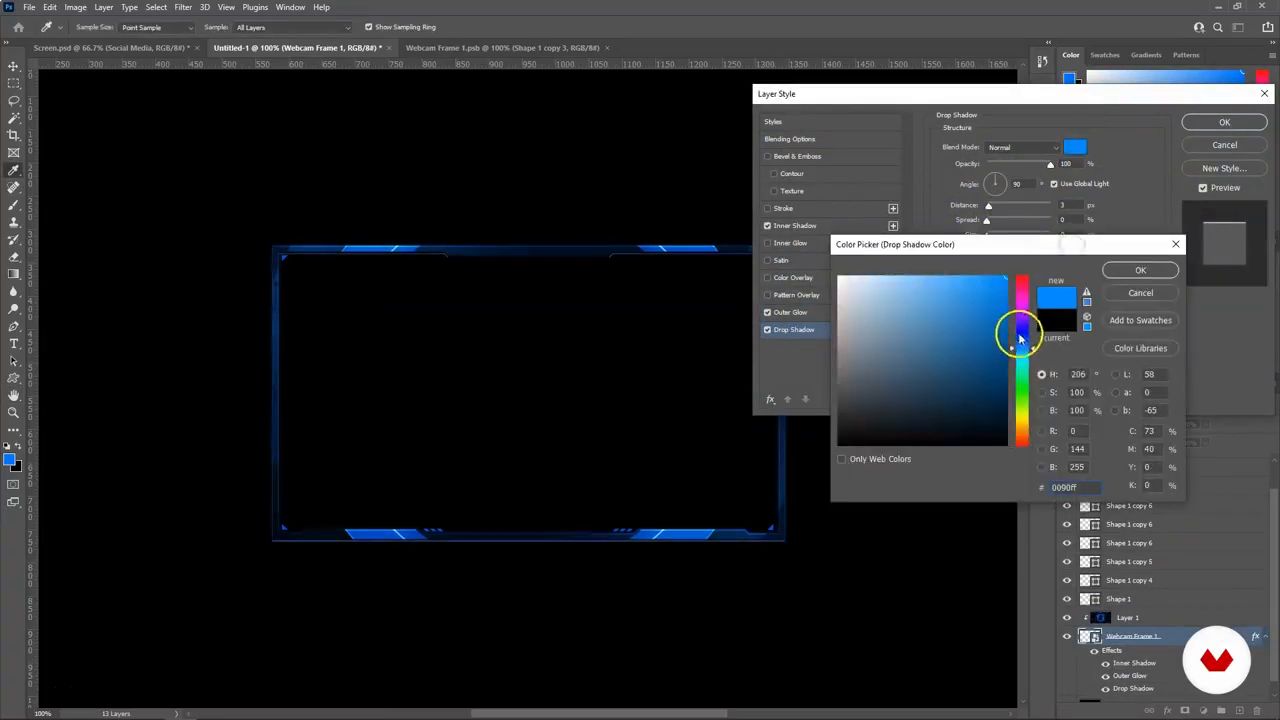
left_click_drag(1022, 347, 1025, 349)
left_click(1140, 270)
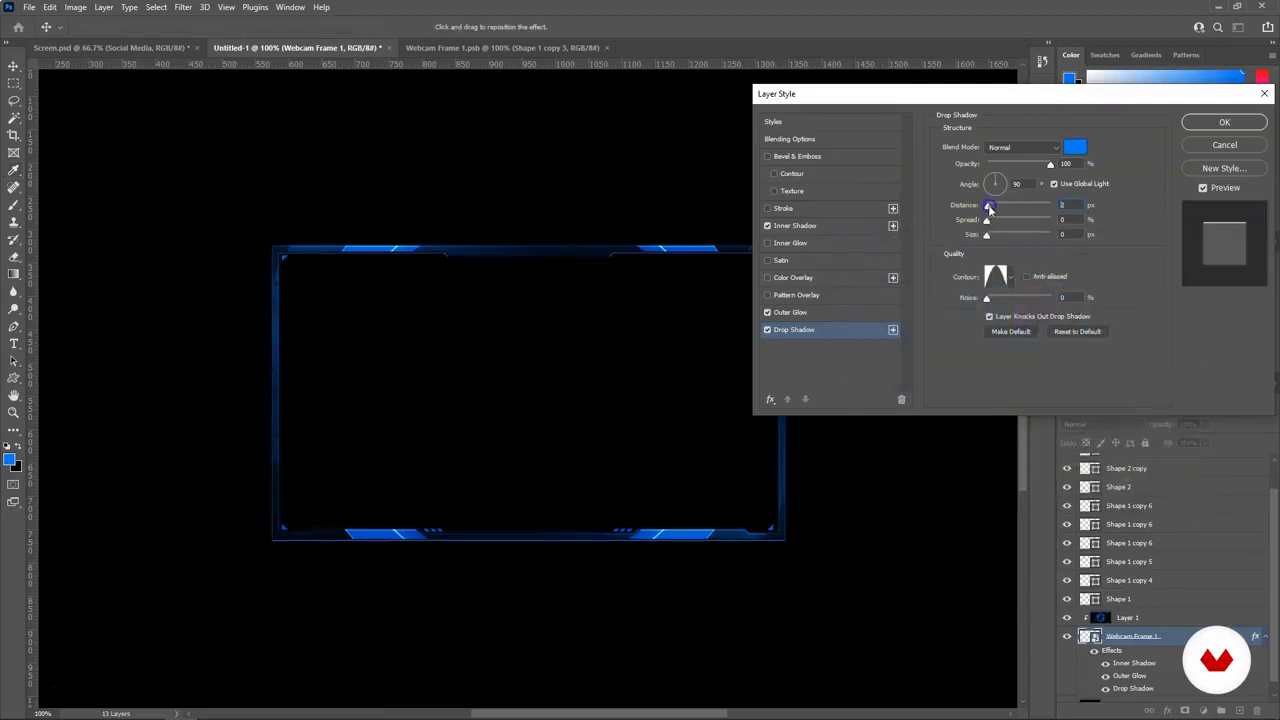
left_click_drag(1053, 207, 1035, 213)
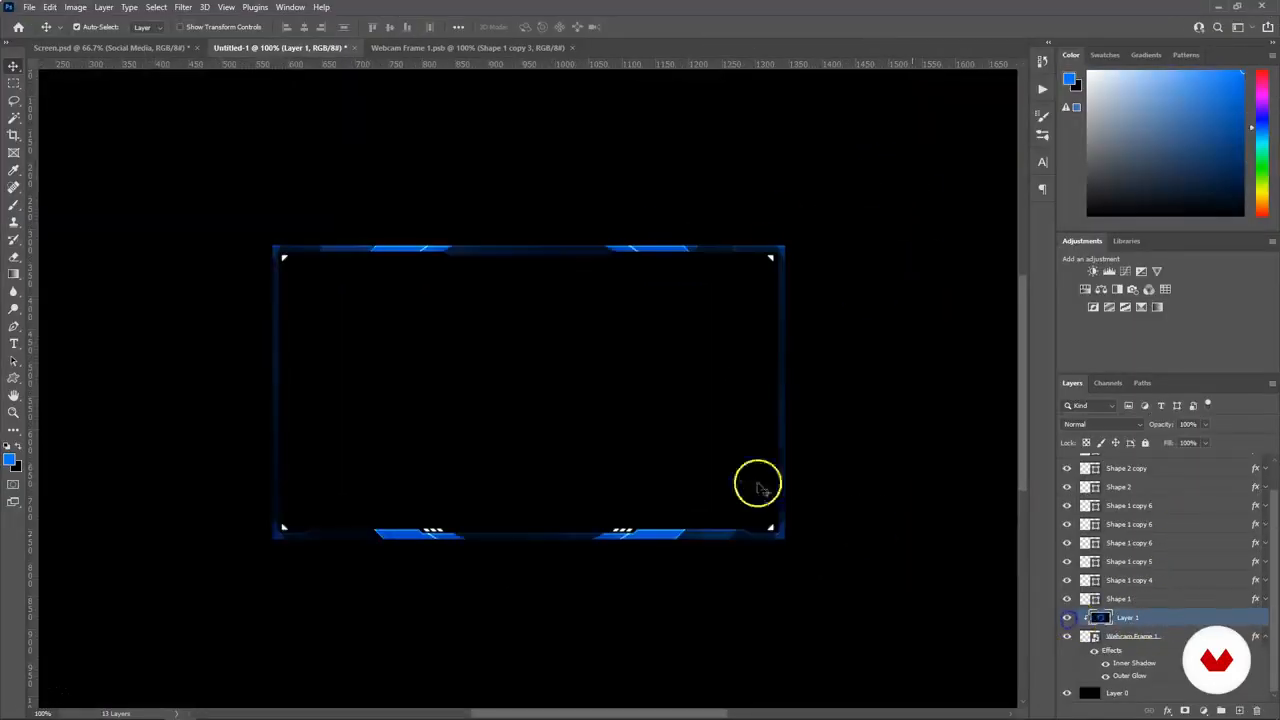
Step: Scale the clipped texture Layer 1 down around its centre to about 96.5% with Free Transform
key("ctrl+minus")
key("ctrl+t")
mouse_move(914, 171)
left_mouse_down()
mouse_move(951, 157)
mouse_move(810, 205)
mouse_move(735, 194)
mouse_move(716, 234)
mouse_move(683, 246)
mouse_move(799, 185)
mouse_move(873, 194)
mouse_move(926, 174)
mouse_move(901, 180)
left_mouse_up()
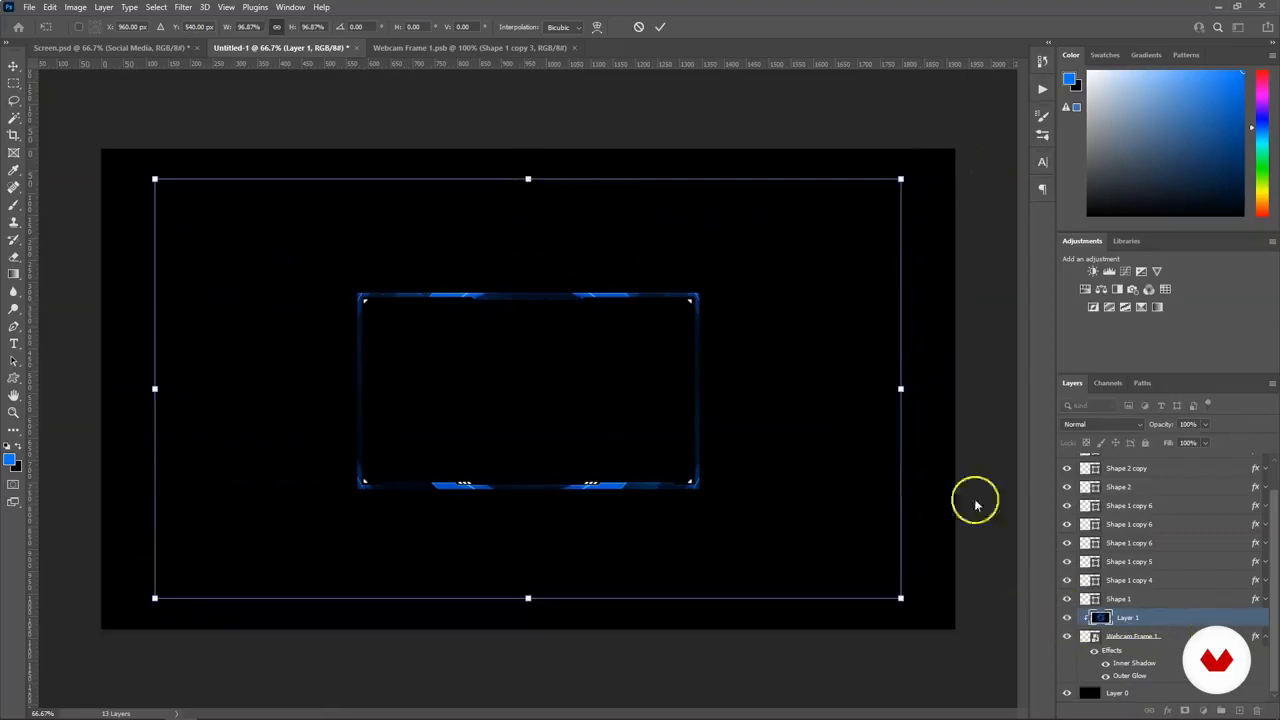
mouse_move(899, 179)
left_mouse_down()
mouse_move(886, 186)
mouse_move(897, 182)
left_mouse_up()
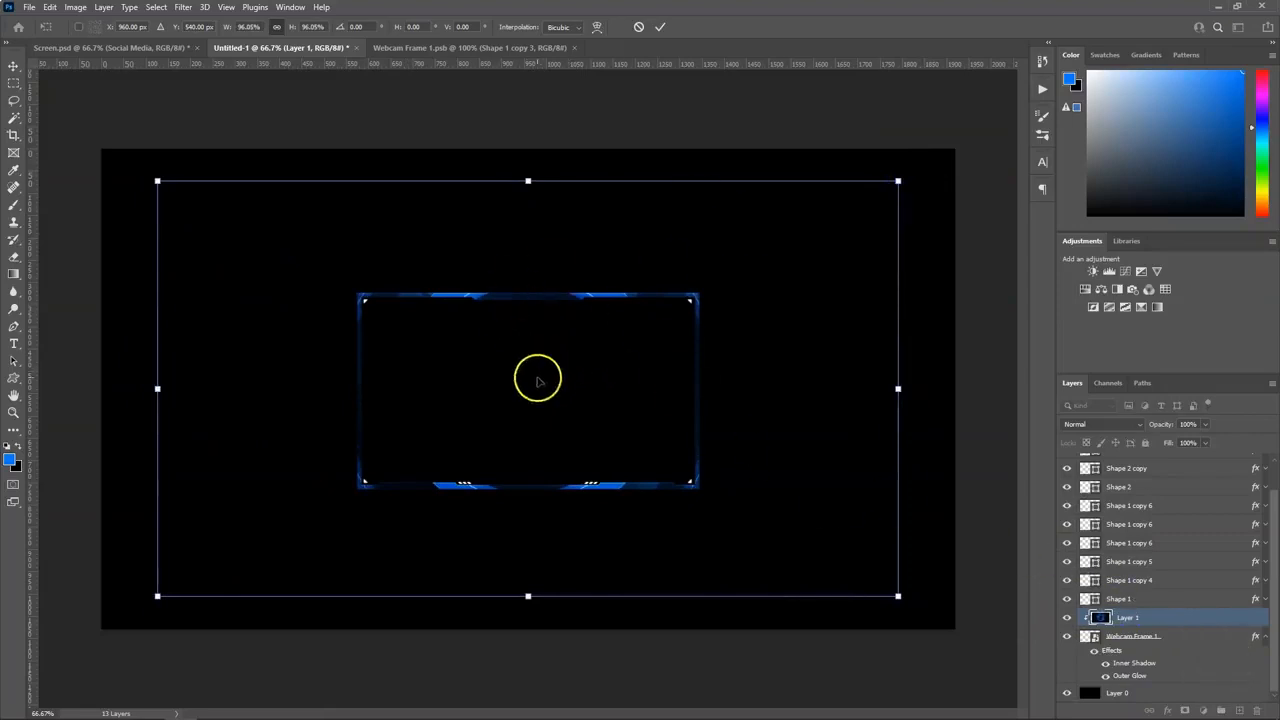
mouse_move(903, 178)
left_mouse_down()
mouse_move(851, 207)
mouse_move(901, 181)
left_mouse_up()
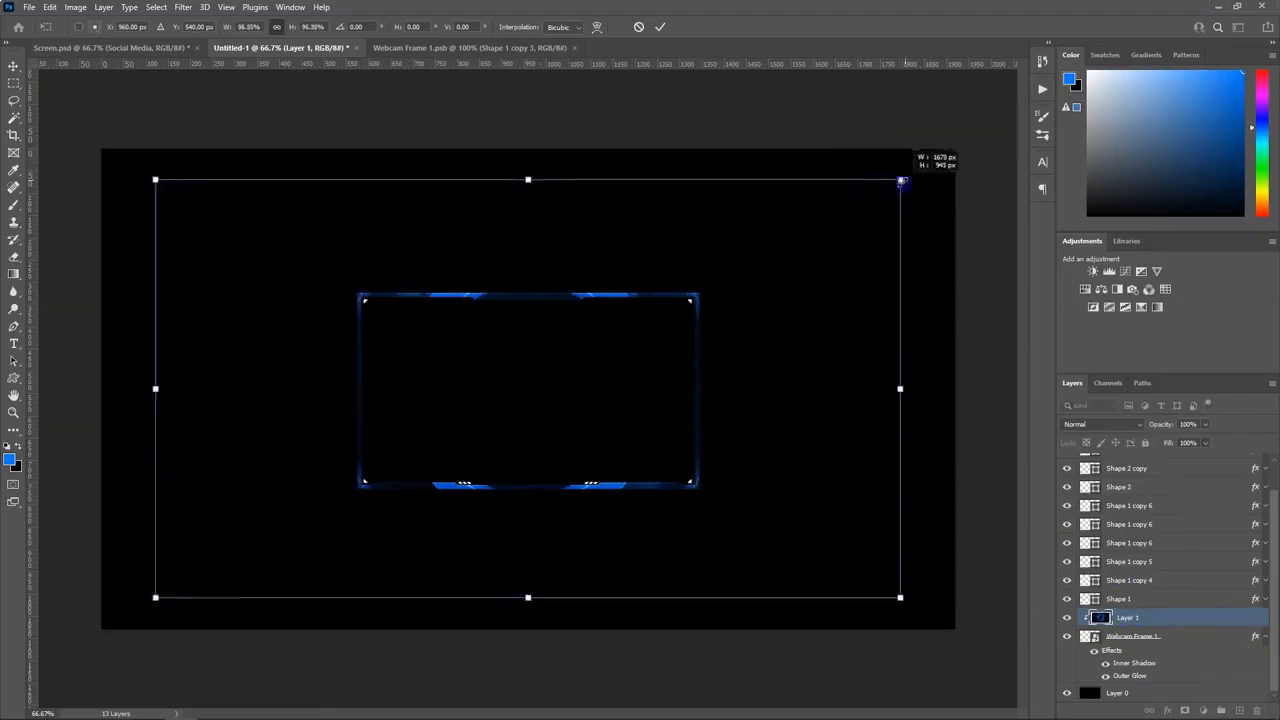
key("Return")
Step: Copy the Ellipse 1 circle from the Background group in Screen.psd into Untitled-1 above Layer 1
left_click(190, 48)
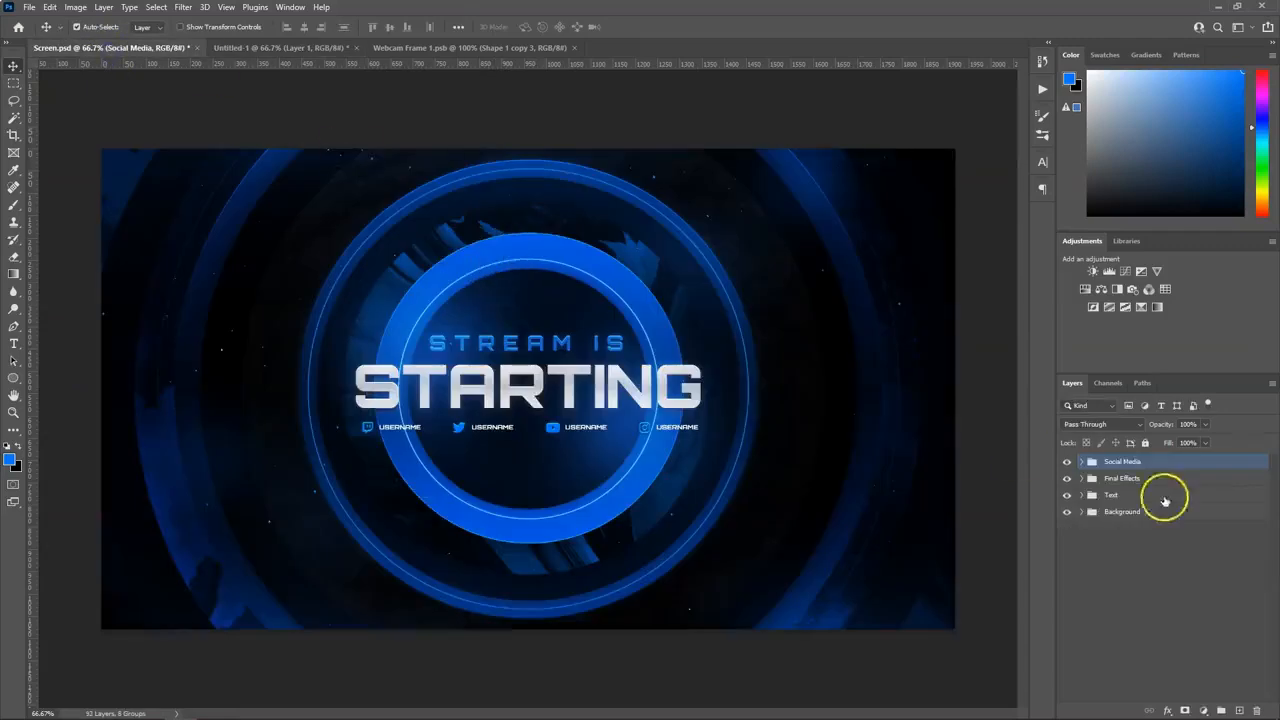
left_click(1082, 512)
scroll(1134, 560, "down", 1)
left_click(1138, 587)
left_click(386, 49)
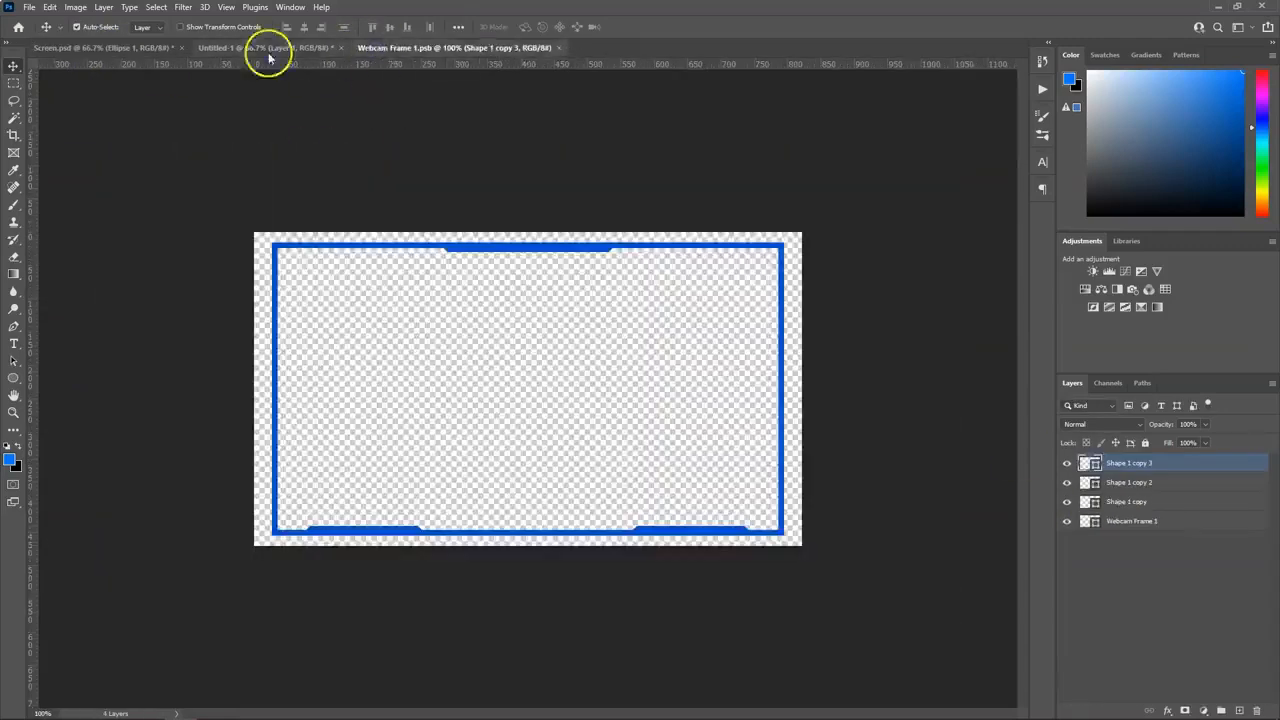
left_click(265, 48)
Step: Try scaling the pasted Ellipse 1 circle down to about 15.64%, and delete its layer
key("ctrl+t")
left_click_drag(646, 271, 515, 340)
key("ctrl+plus")
key("ctrl+plus")
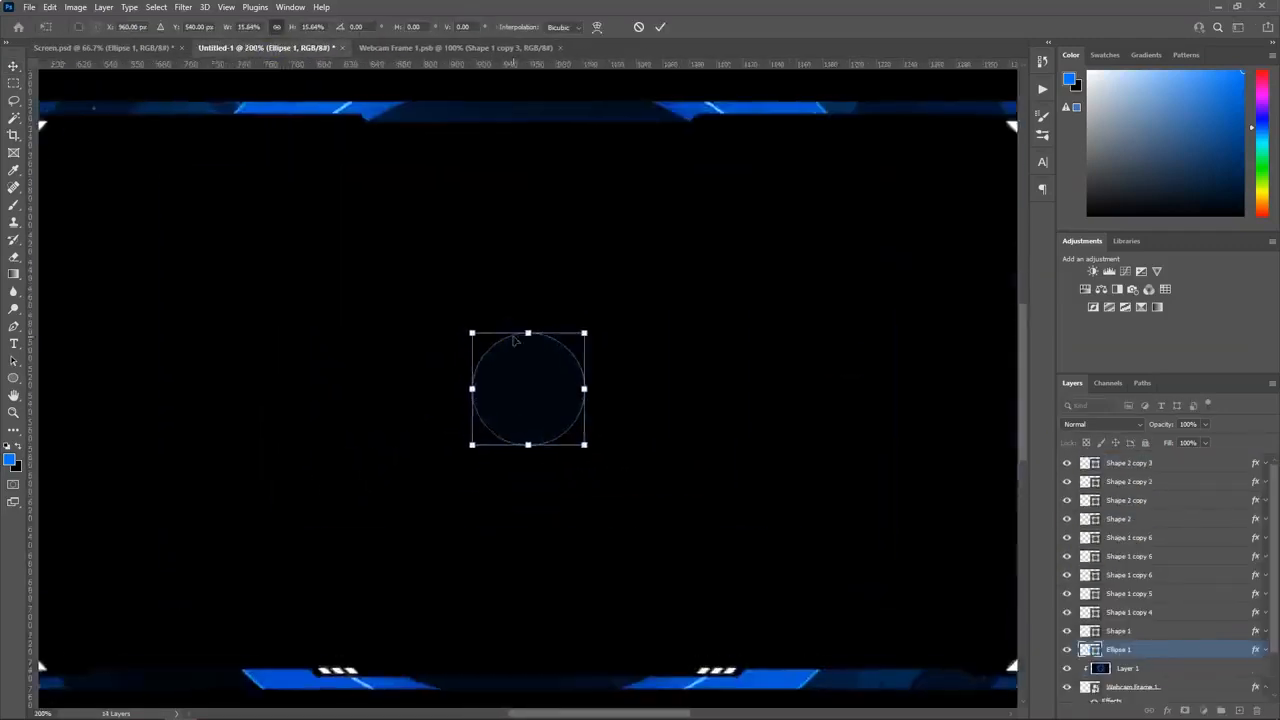
key("ctrl+minus")
key("Return")
key("Delete")
Step: Copy the Ellipse 1, Ellipse 2, Texture and Ellipse 3 layers together from Screen.psd into Untitled-1
left_click(110, 48)
left_click(1155, 626, "ctrl")
left_click(1158, 648, "ctrl")
left_click_drag(1159, 657, 557, 320)
Step: Scale the copied circle group down to a small badge and place it on the middle of the webcam frame's bottom edge
key("ctrl+t")
left_click_drag(837, 387, 544, 508)
key("Return")
key("ctrl+t")
left_click(646, 285)
key("Return")
key("ctrl+t")
left_click(651, 281)
key("Return")
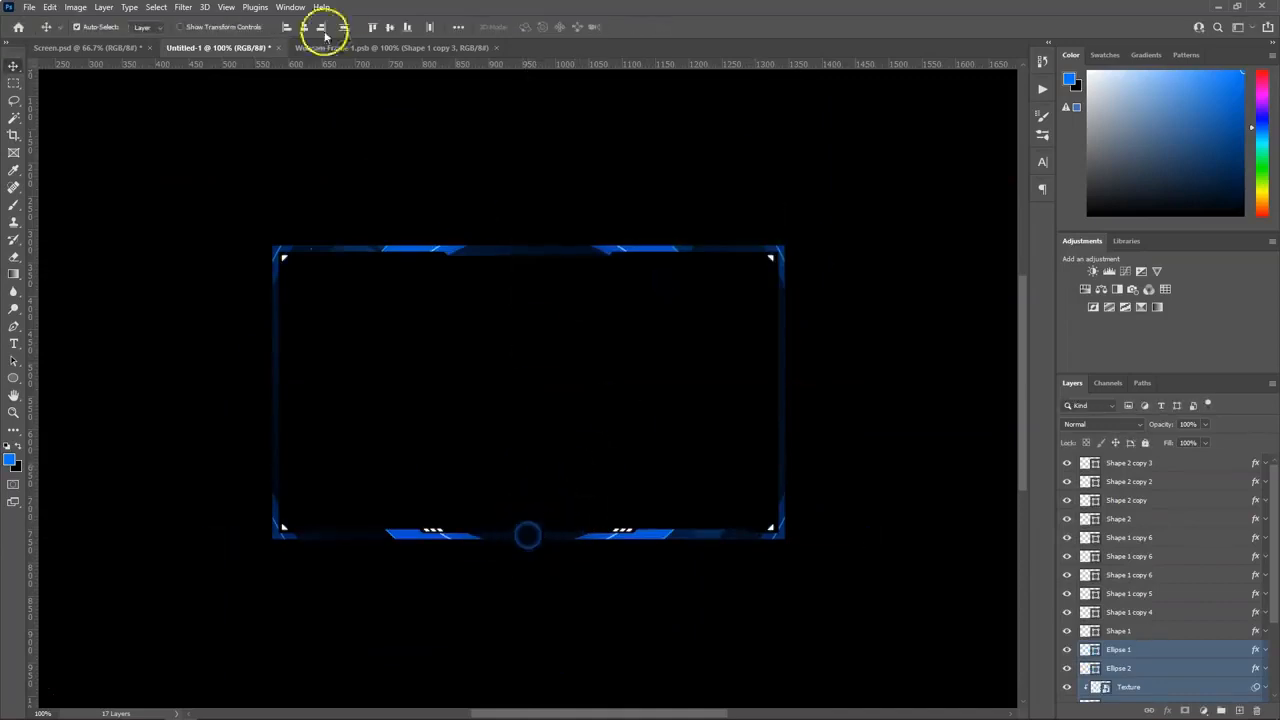
Step: In Screen.psd, identify Outline 4 and Outline 2 by toggling layer visibility and add them to the selected circle layers
left_click(97, 47)
scroll(1183, 645, "down", 2)
left_click(1067, 553)
left_click(1067, 495)
left_click(1067, 496)
left_click(1131, 498, "ctrl")
left_click(1067, 516)
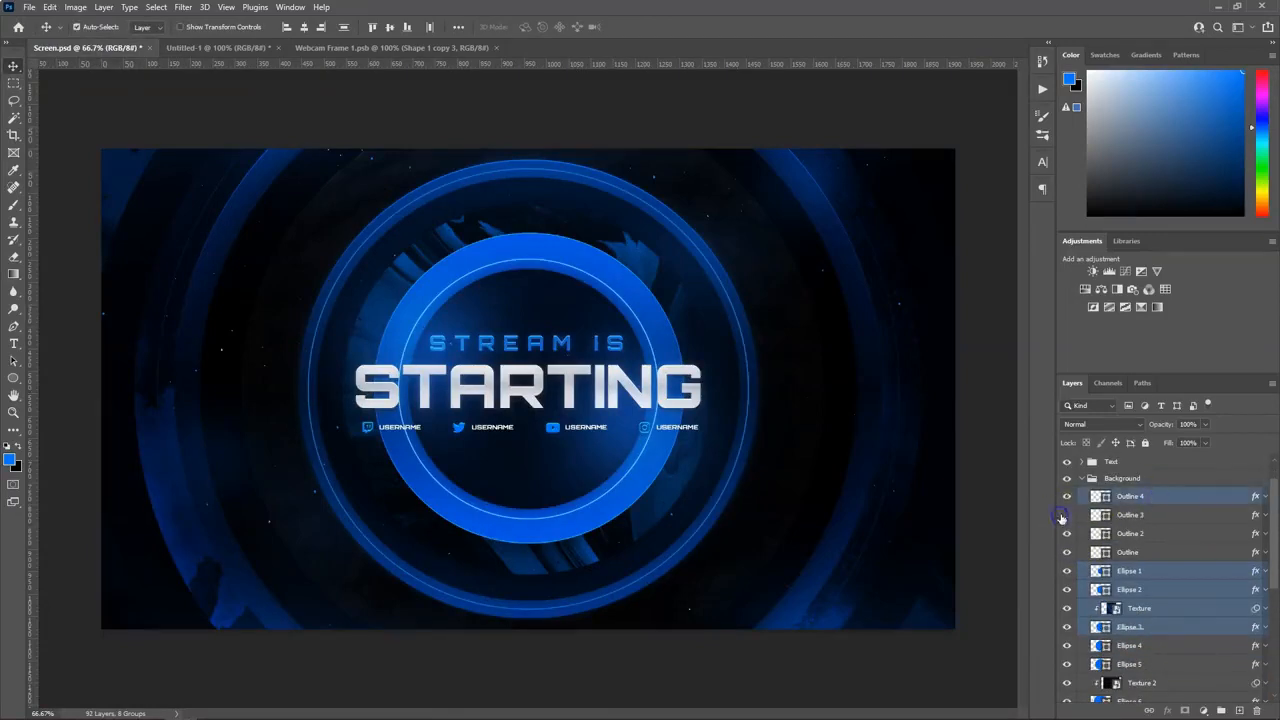
left_click(1067, 535)
left_click(1067, 535)
left_click(1163, 535, "ctrl")
left_click(1067, 497)
left_click(1067, 497)
Step: Copy the selected outlines and circles into Untitled-1, scale them to 5.45% and centre them on the frame's bottom edge
key("ctrl+c")
left_click(241, 48)
key("ctrl+v")
key("ctrl+t")
left_click(653, 281)
left_click_drag(857, 389, 535, 535)
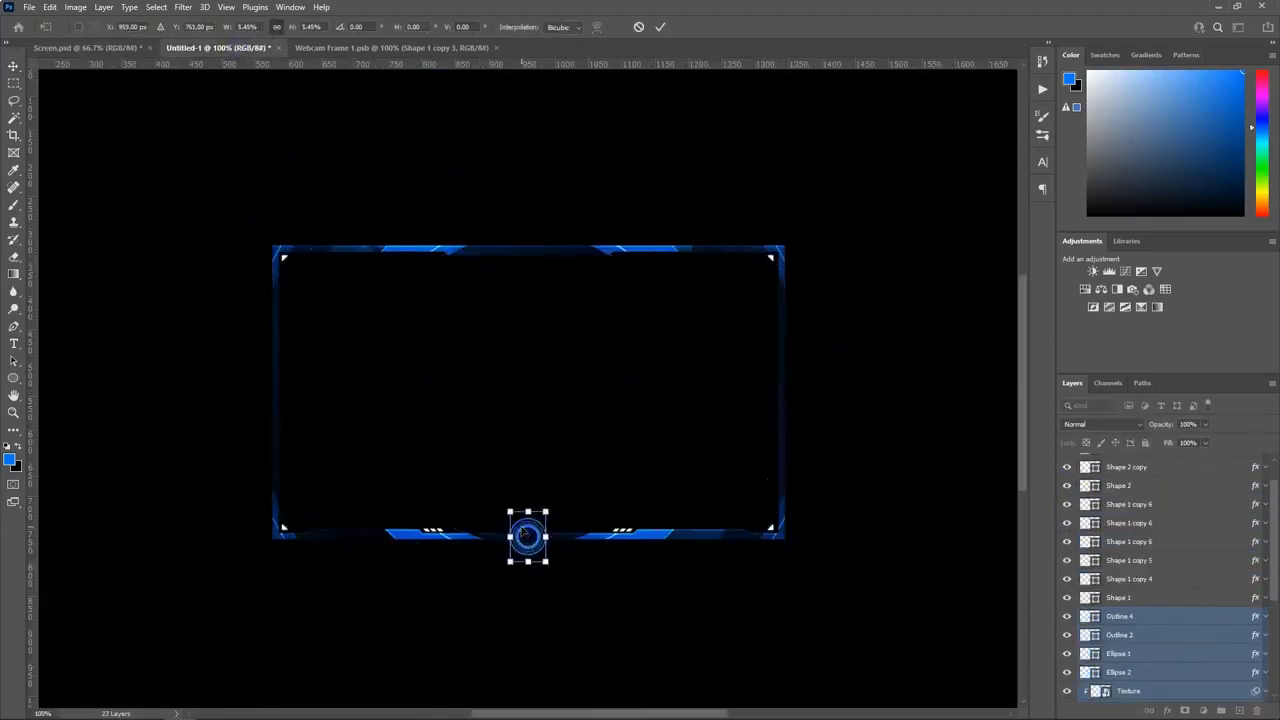
key("Return")
Step: Delete the older duplicate Ellipse 1, Ellipse 2, Texture and Ellipse 3 layers above Layer 1
scroll(1133, 603, "down", 5)
left_click(1131, 600)
left_click(1067, 598)
left_click(1067, 598)
key("Delete")
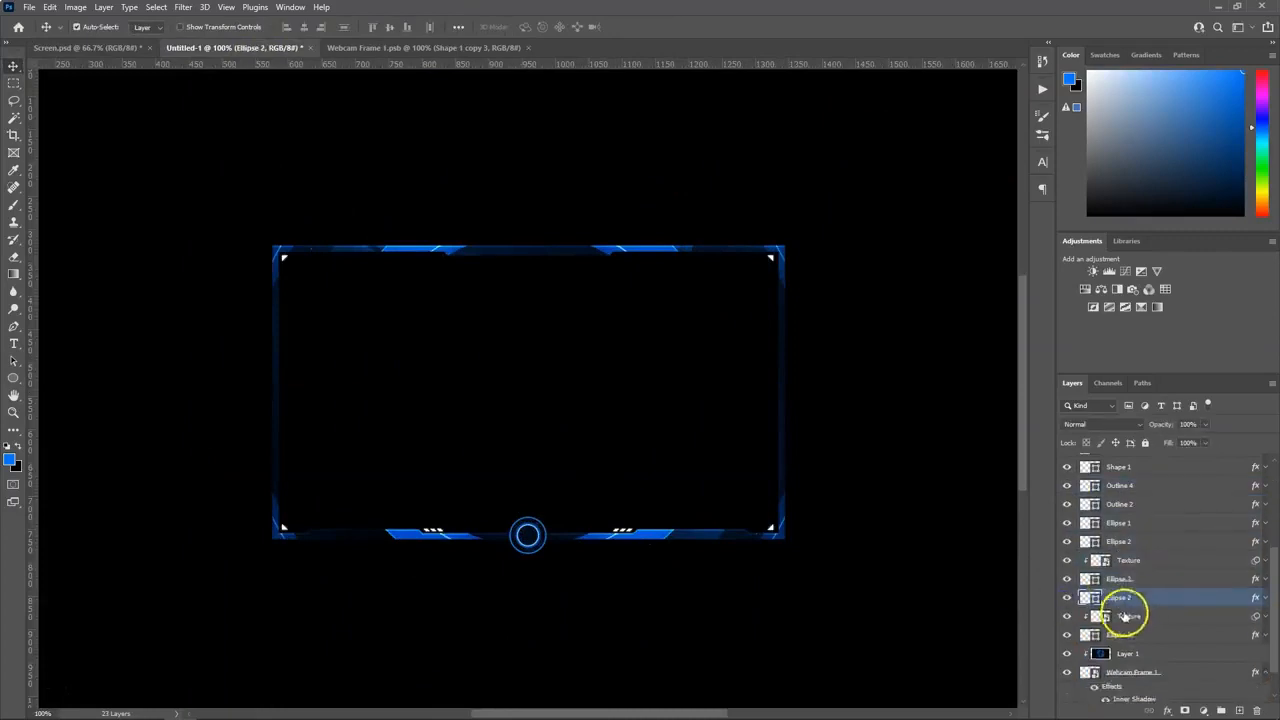
key("Delete")
key("Delete")
key("Delete")
Step: Toggle the visibility of the small Ellipse 1 circle and check the Outline 4 shape's stroke settings
left_click(1118, 598)
scroll(1128, 596, "up", 2)
left_click(1130, 583)
left_click(1063, 580)
left_click(1066, 583)
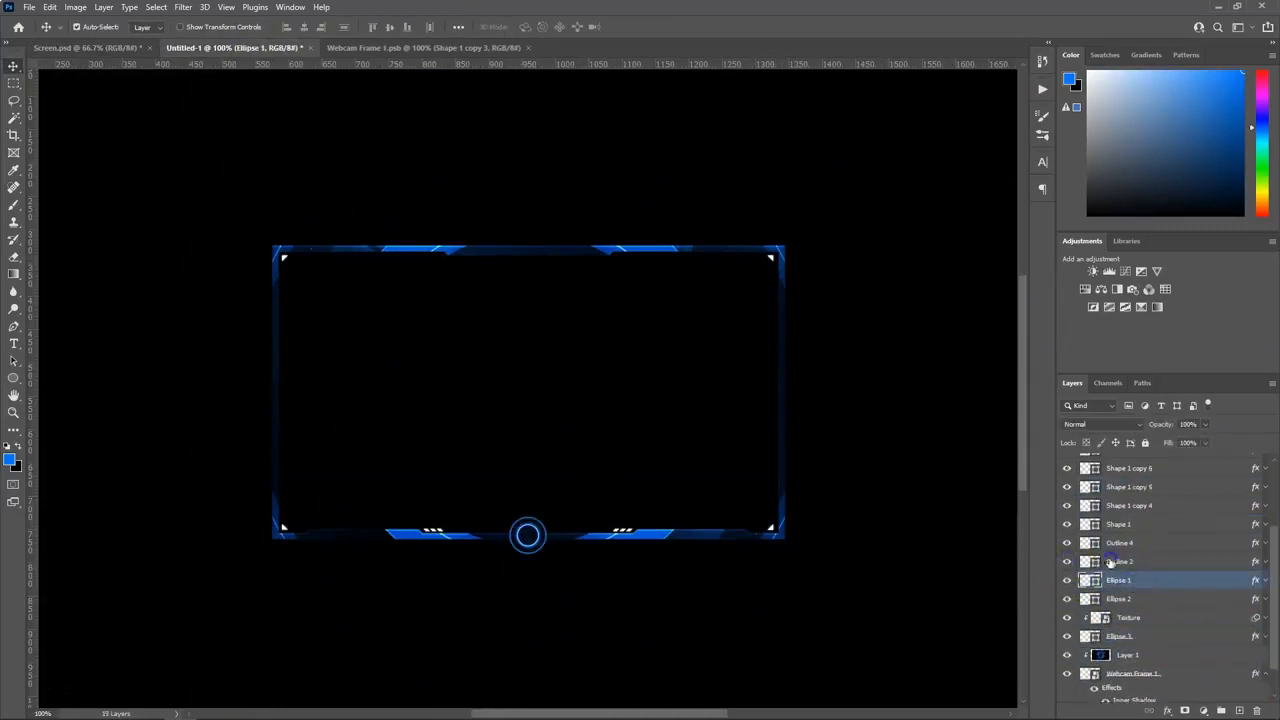
left_click(1112, 562)
left_click(14, 326)
left_click(1120, 543)
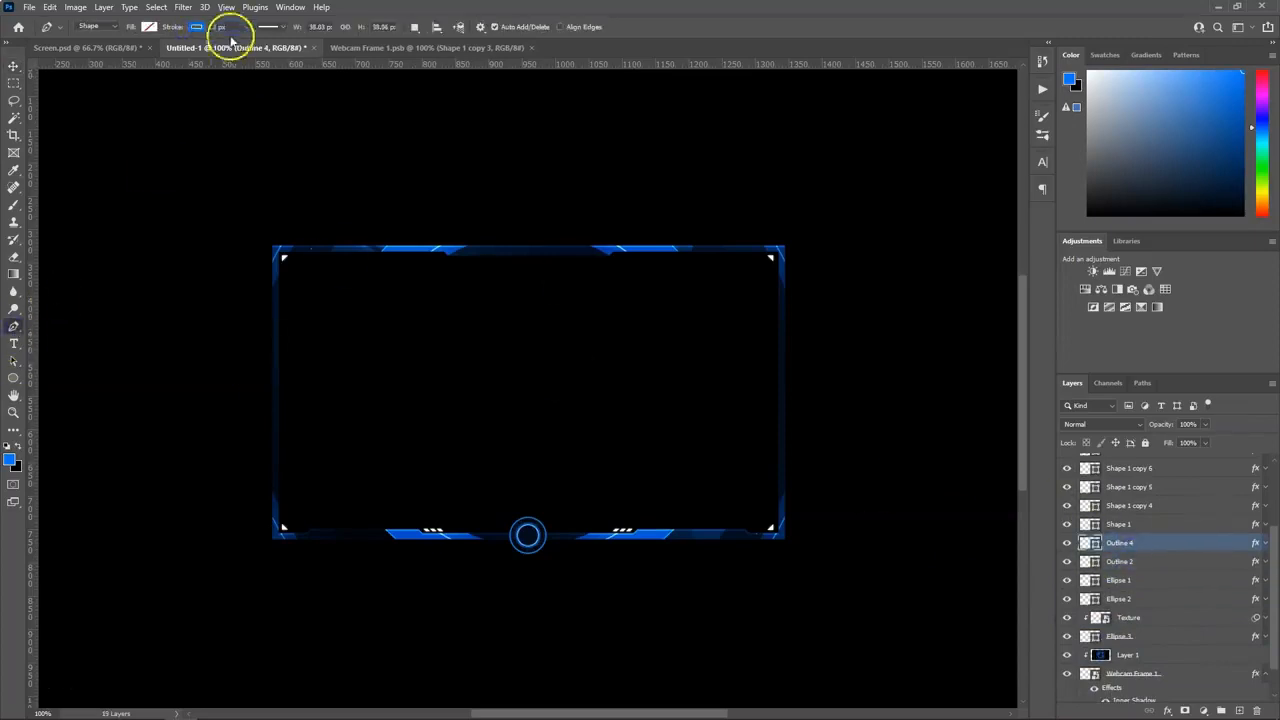
key("v")
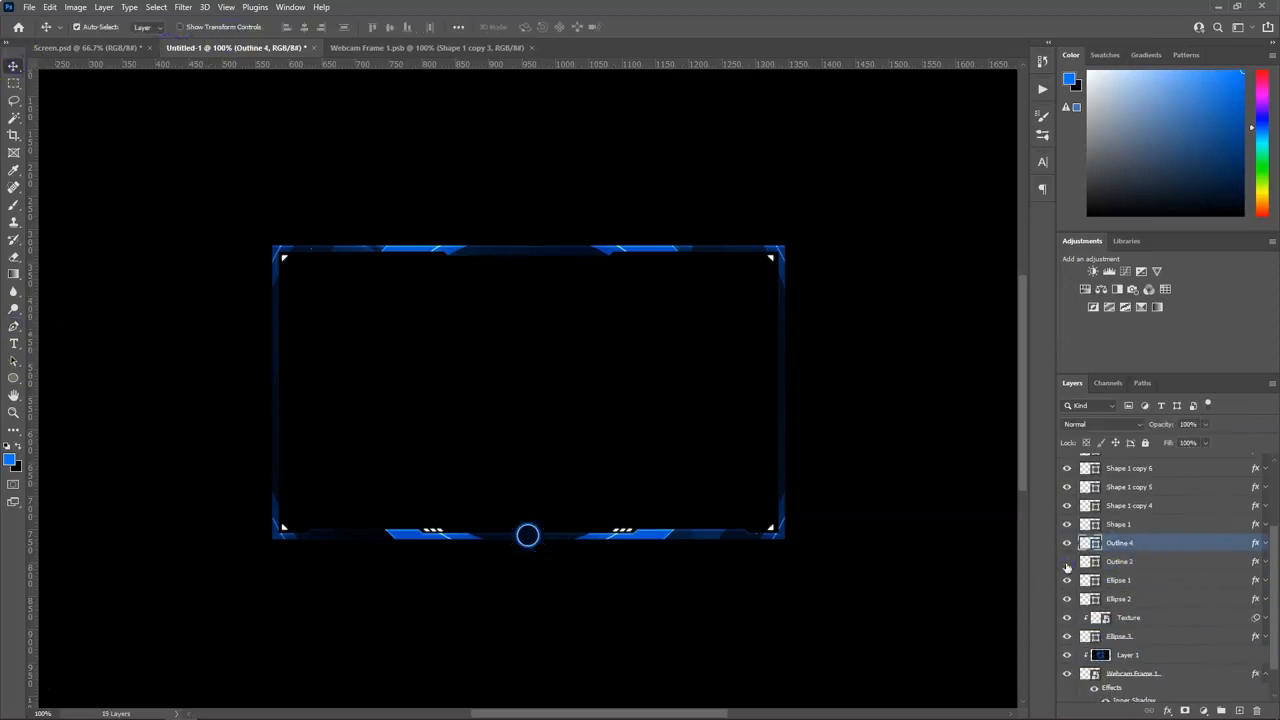
Step: Check the stroke of the Outline 2 ring around the small circle and delete its layer
left_click(1119, 566)
key("a")
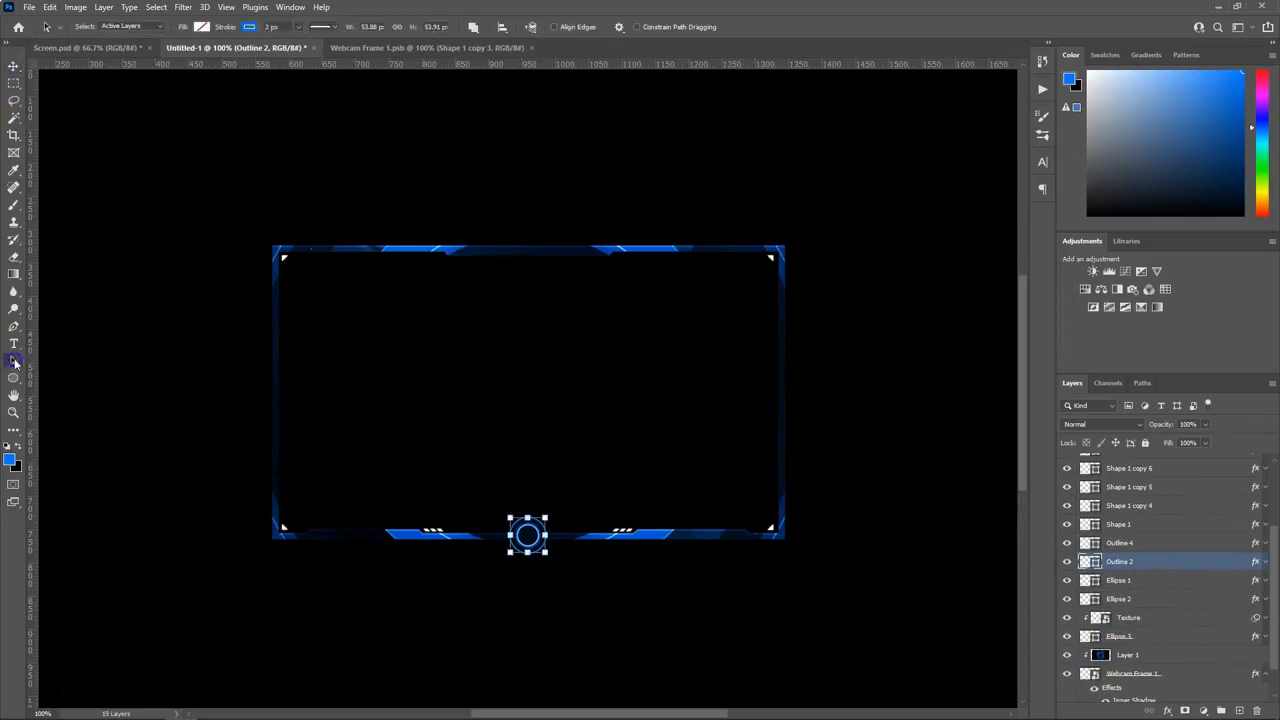
left_click(14, 65)
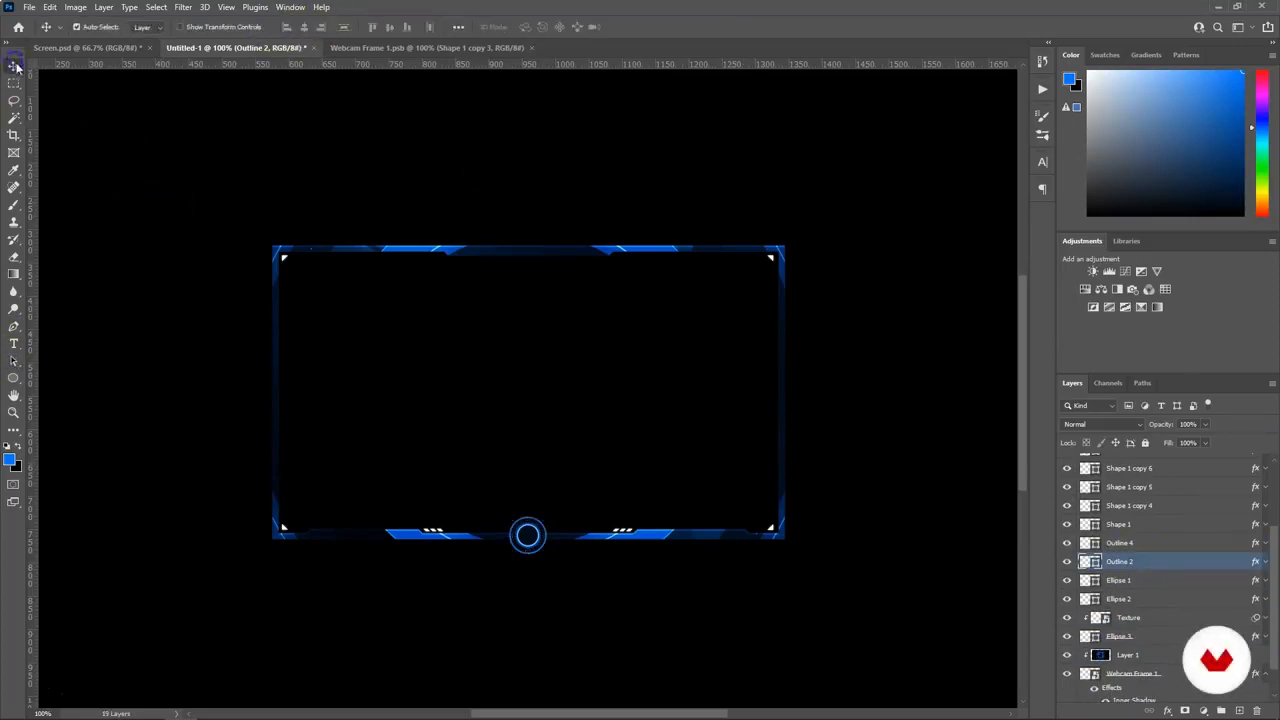
left_click(12, 358)
left_click(14, 65)
left_click(899, 571)
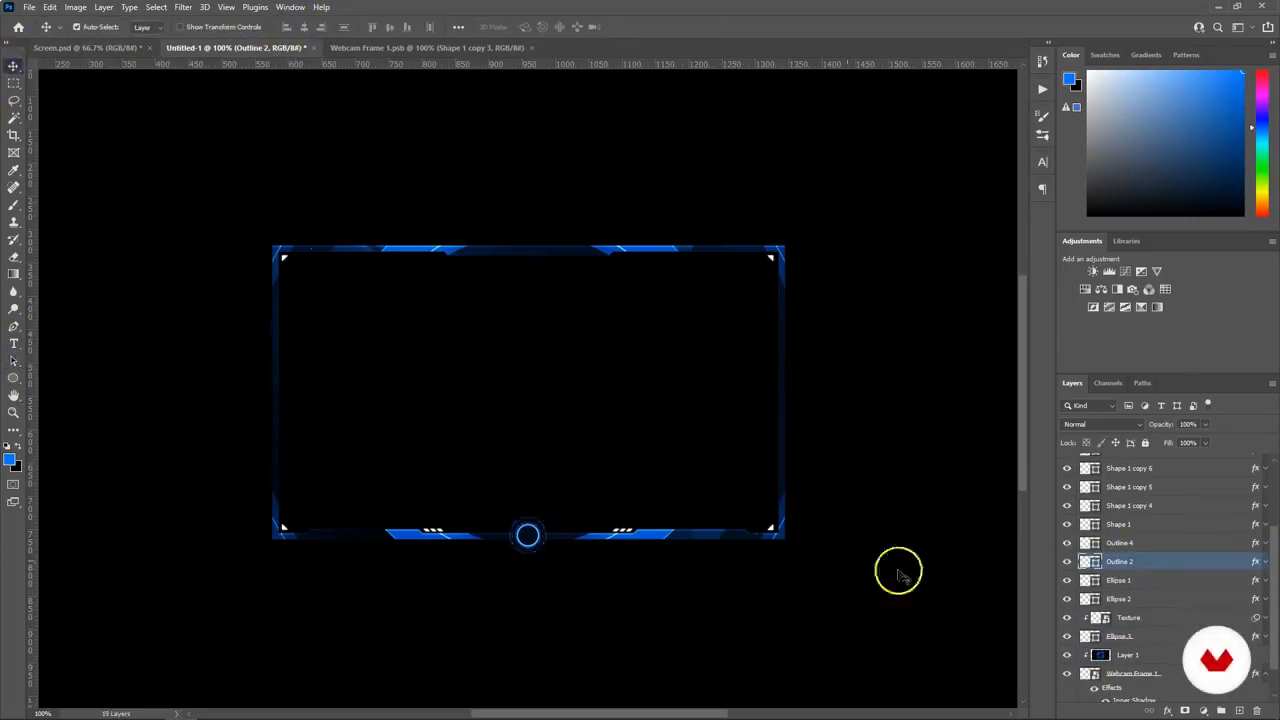
key("Delete")
Step: Review the webcam frame with its small circle and compare it with the Screen.psd artwork
key("ctrl+minus")
key("ctrl+plus")
left_click(611, 529)
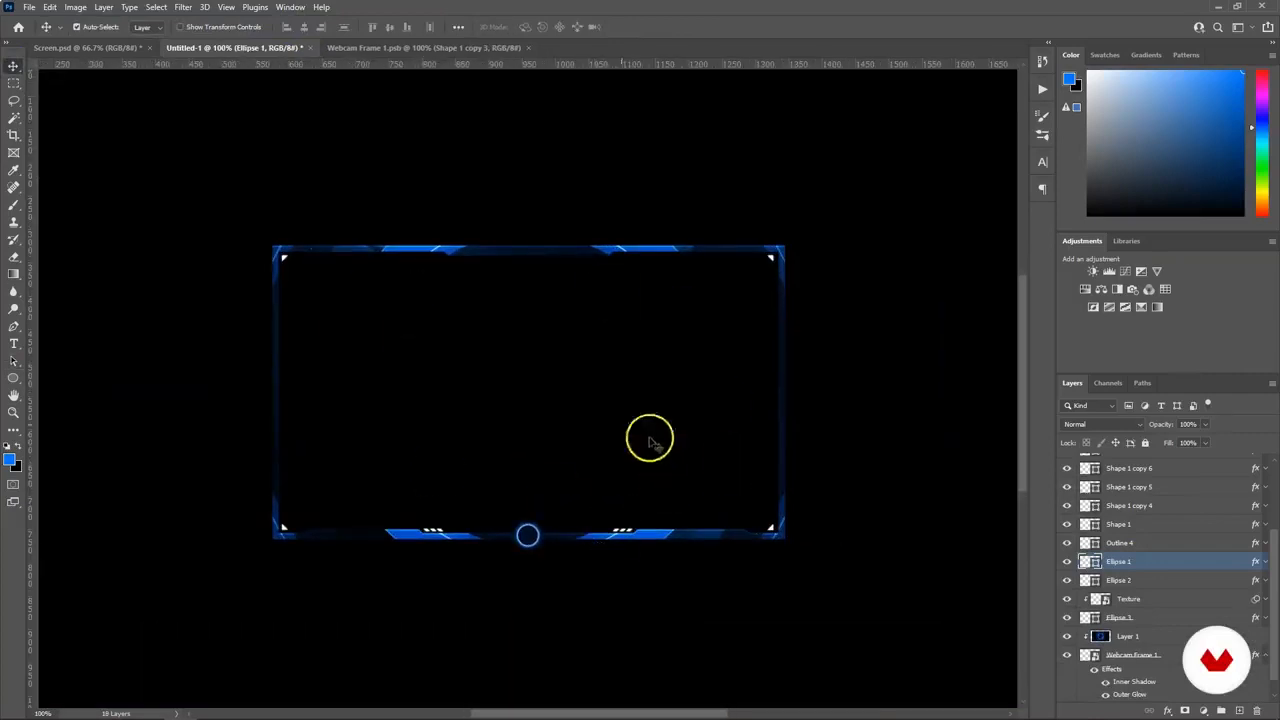
key("ctrl+minus")
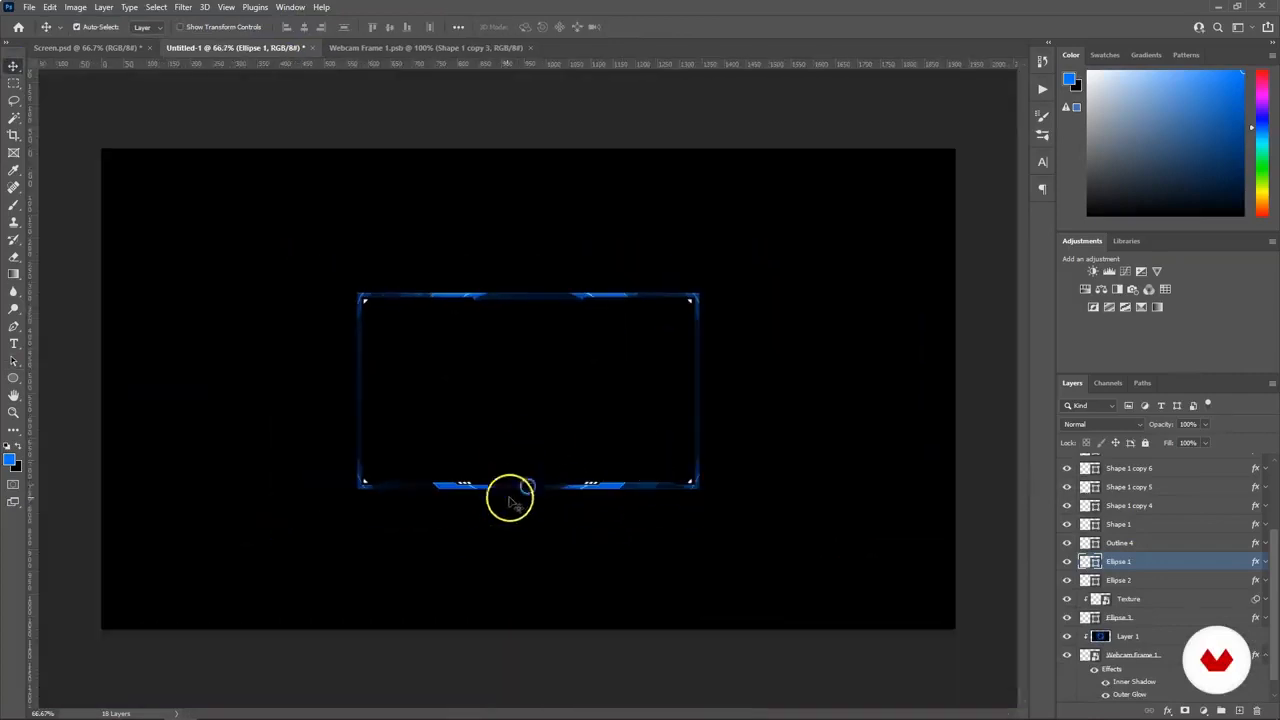
key("ctrl+plus")
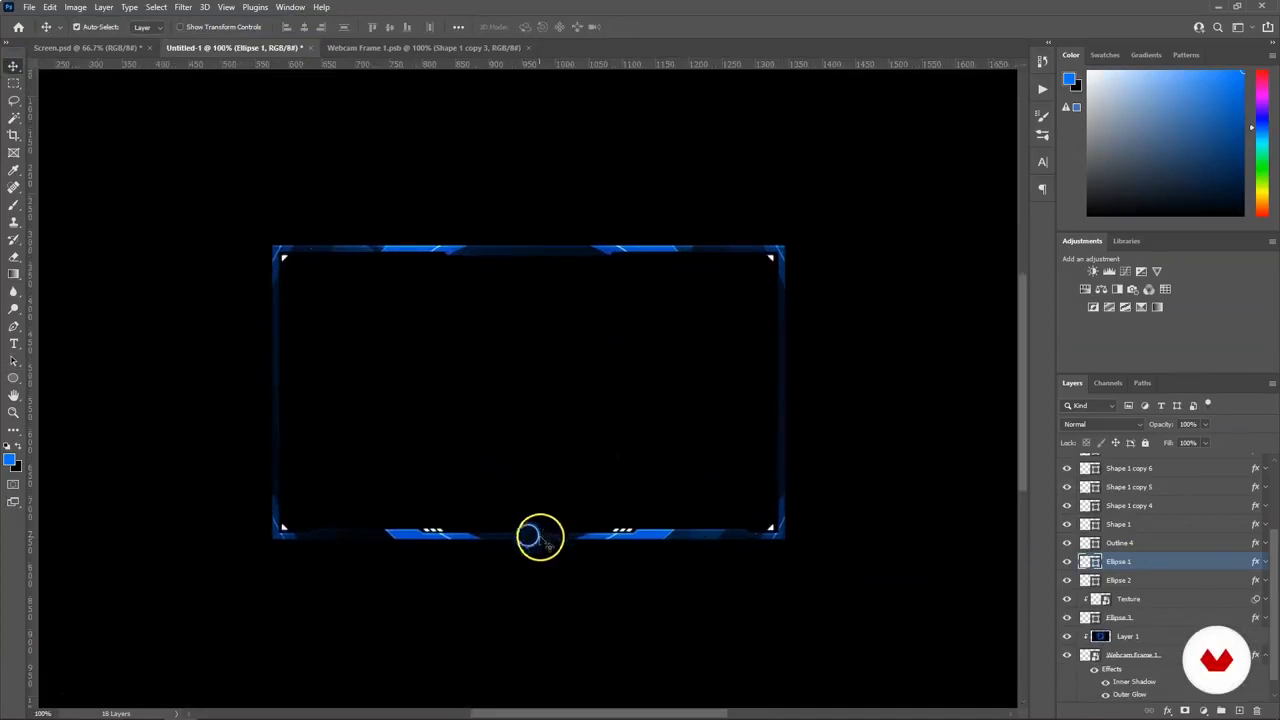
left_click(97, 47)
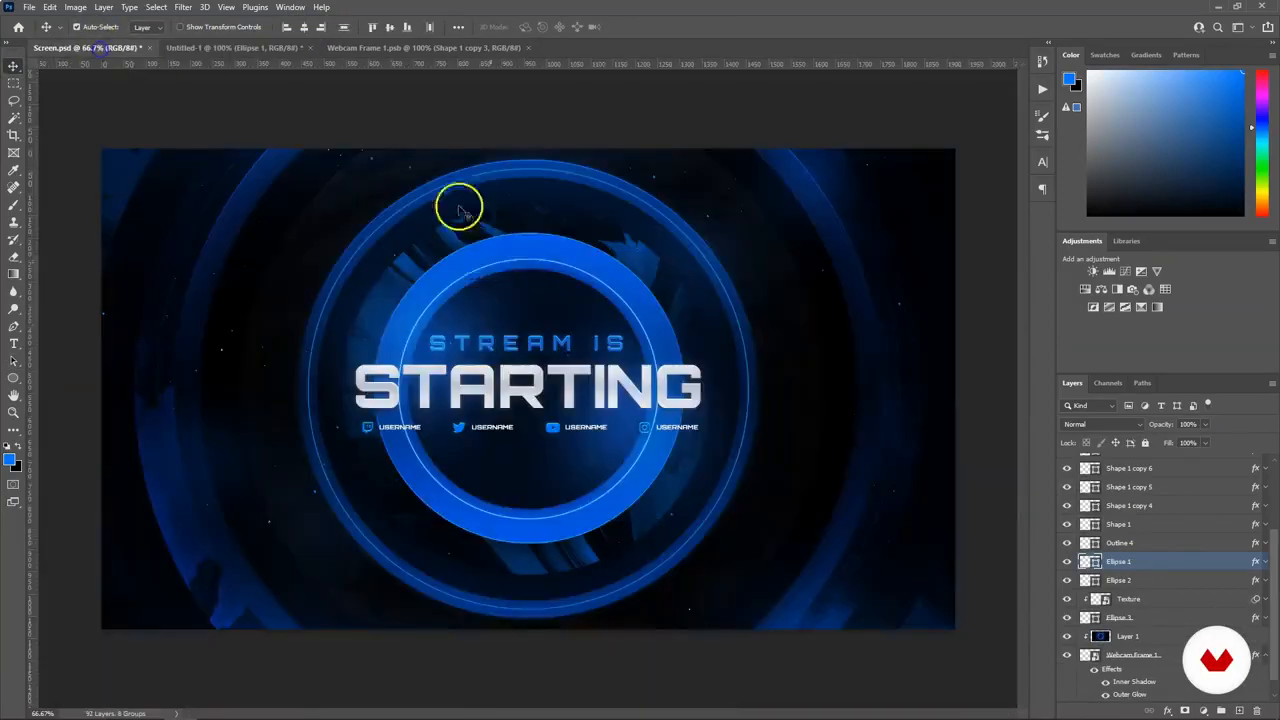
left_click(214, 47)
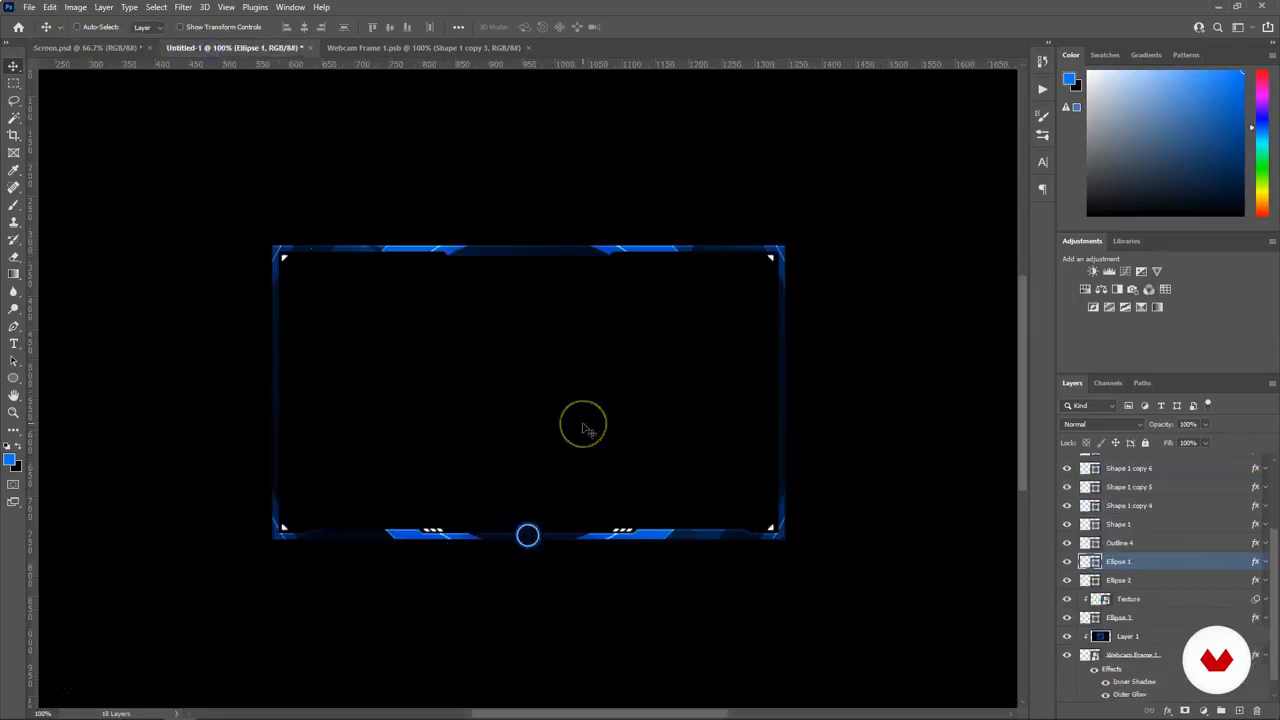
key("ctrl+minus")
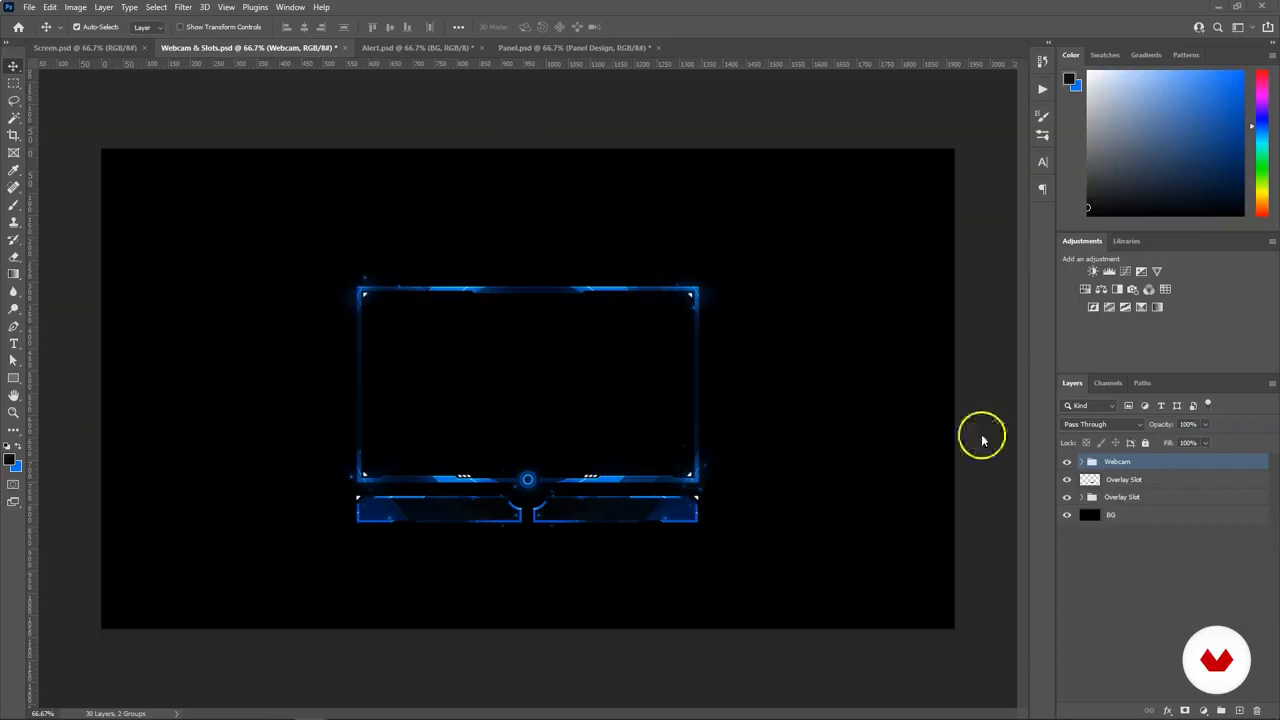
Step: Examine the Light layer in the Webcam group of Webcam & Slots.psd and compare the design with Screen.psd and Alert.psd
left_click(1083, 462)
left_click(1072, 481)
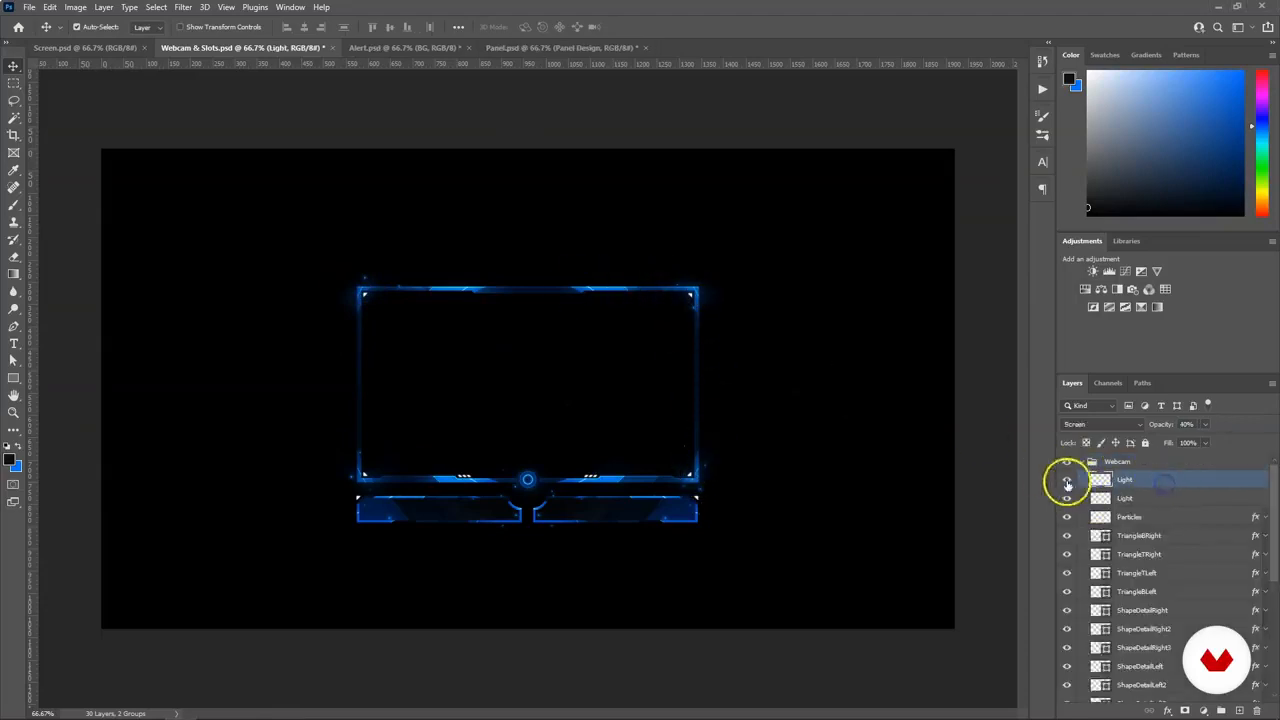
left_click(1066, 480)
left_click(1081, 463)
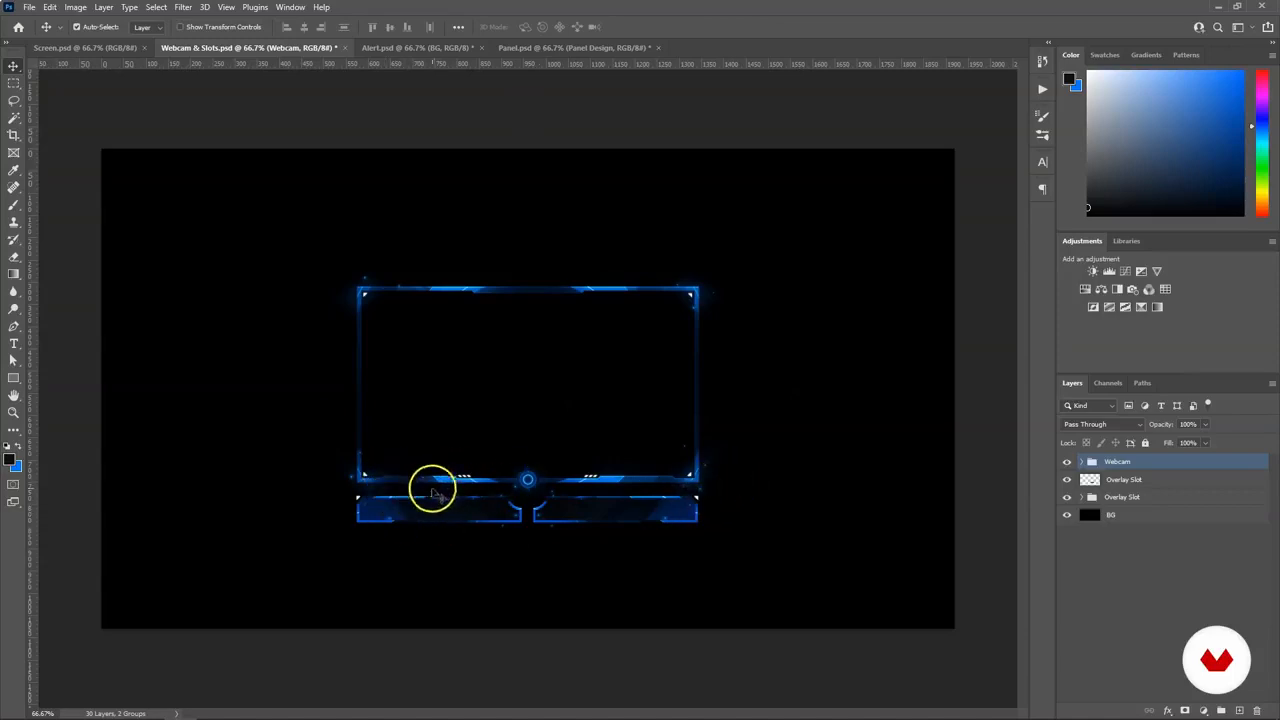
left_click(86, 48)
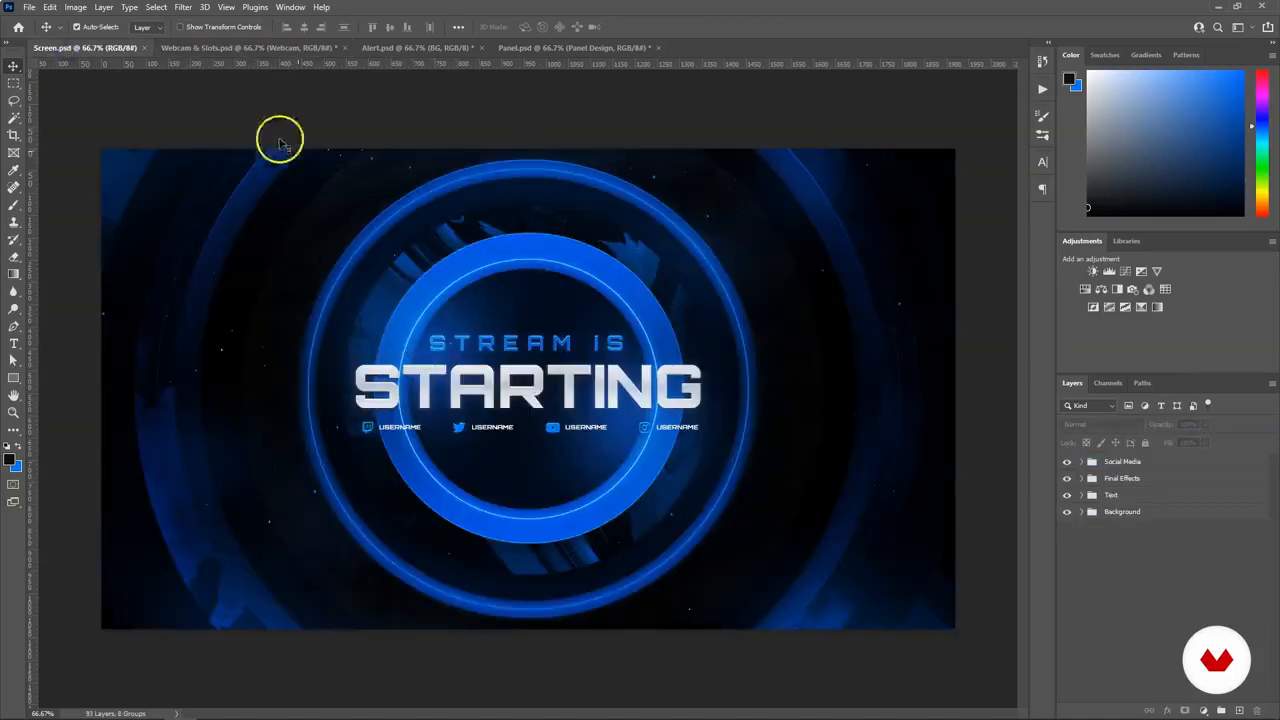
left_click(248, 48)
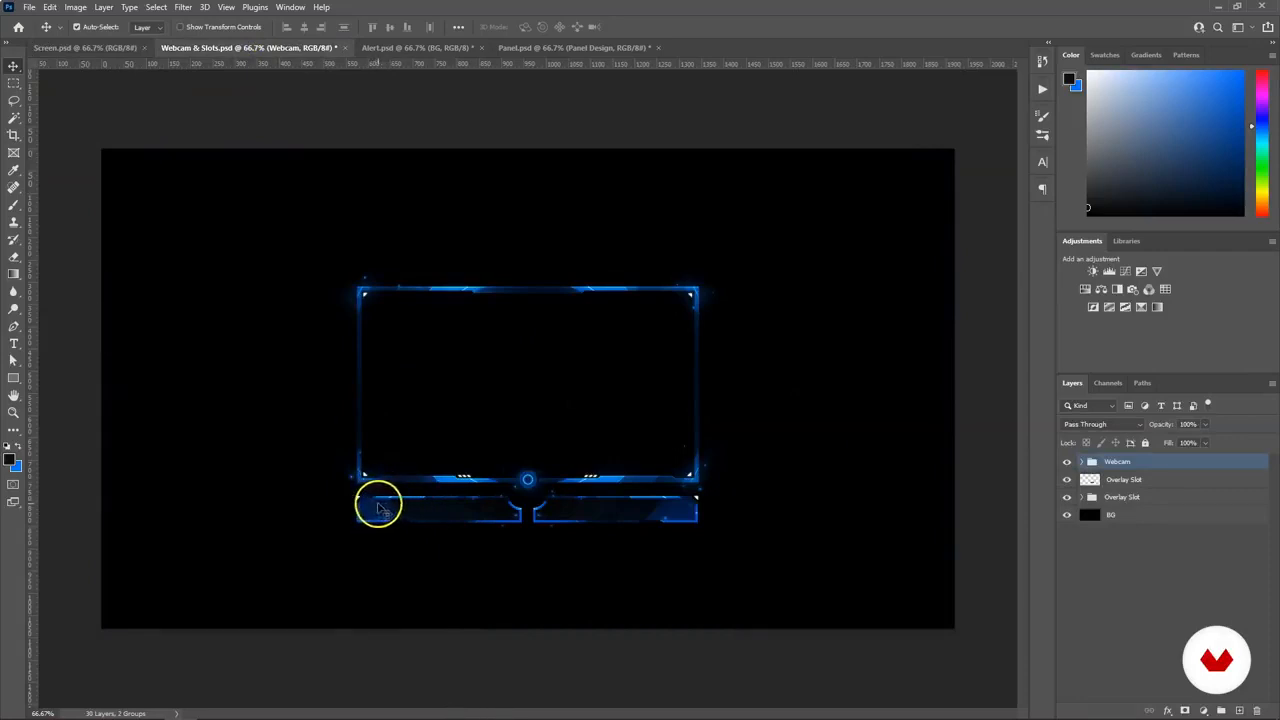
left_click(400, 48)
left_click(305, 48)
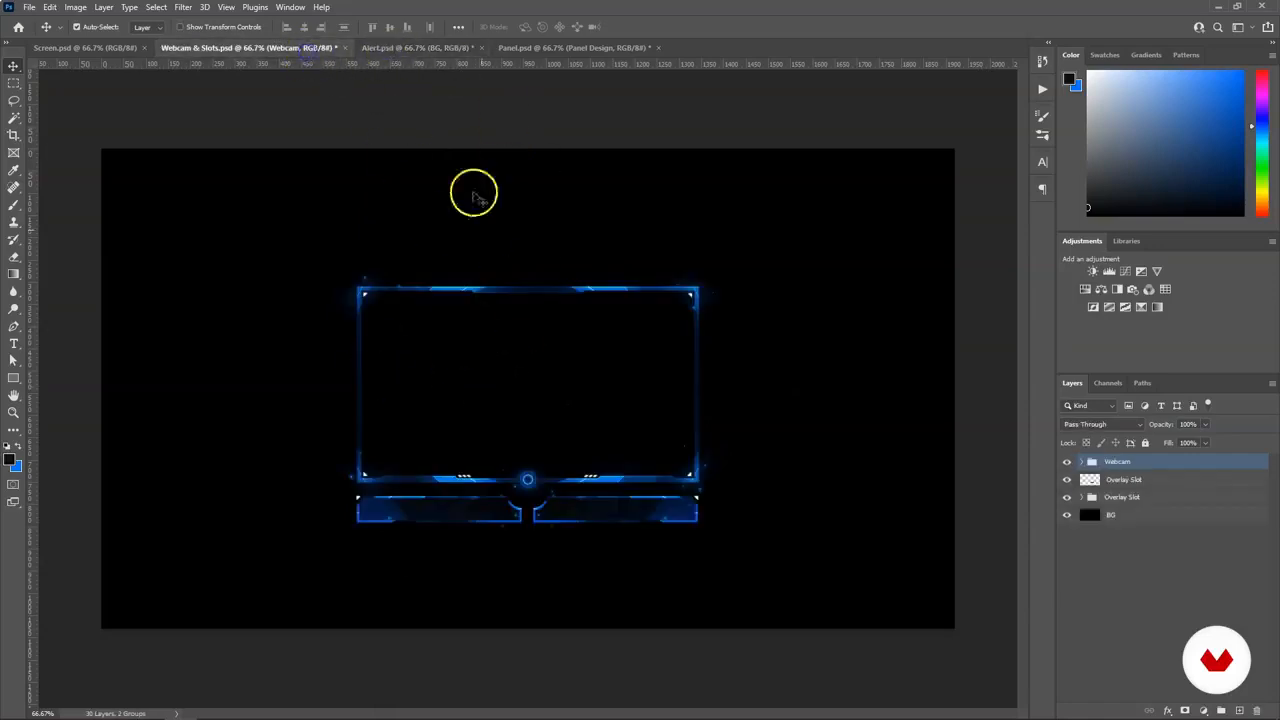
Step: Switch to Illustrator and review the webcam frame and overlay slot prototype shapes in Prototypes.ai
left_click(147, 706)
key("p")
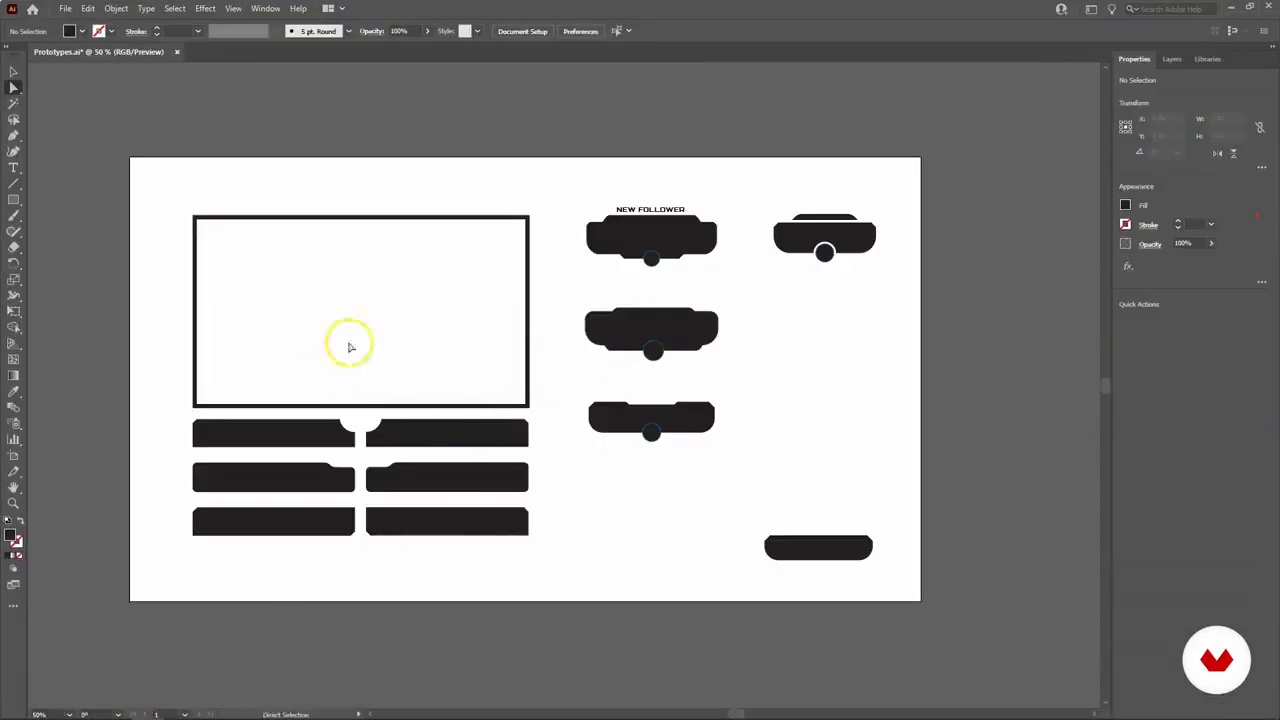
left_click(634, 256)
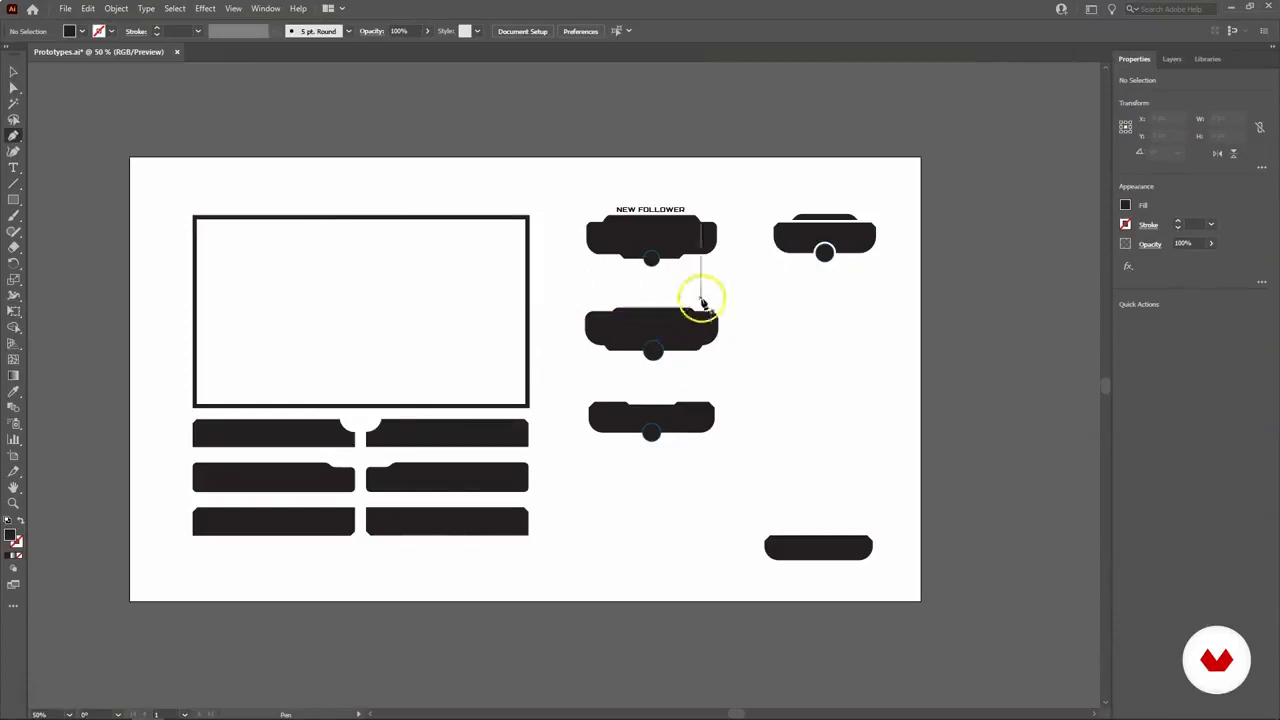
left_click(20, 73)
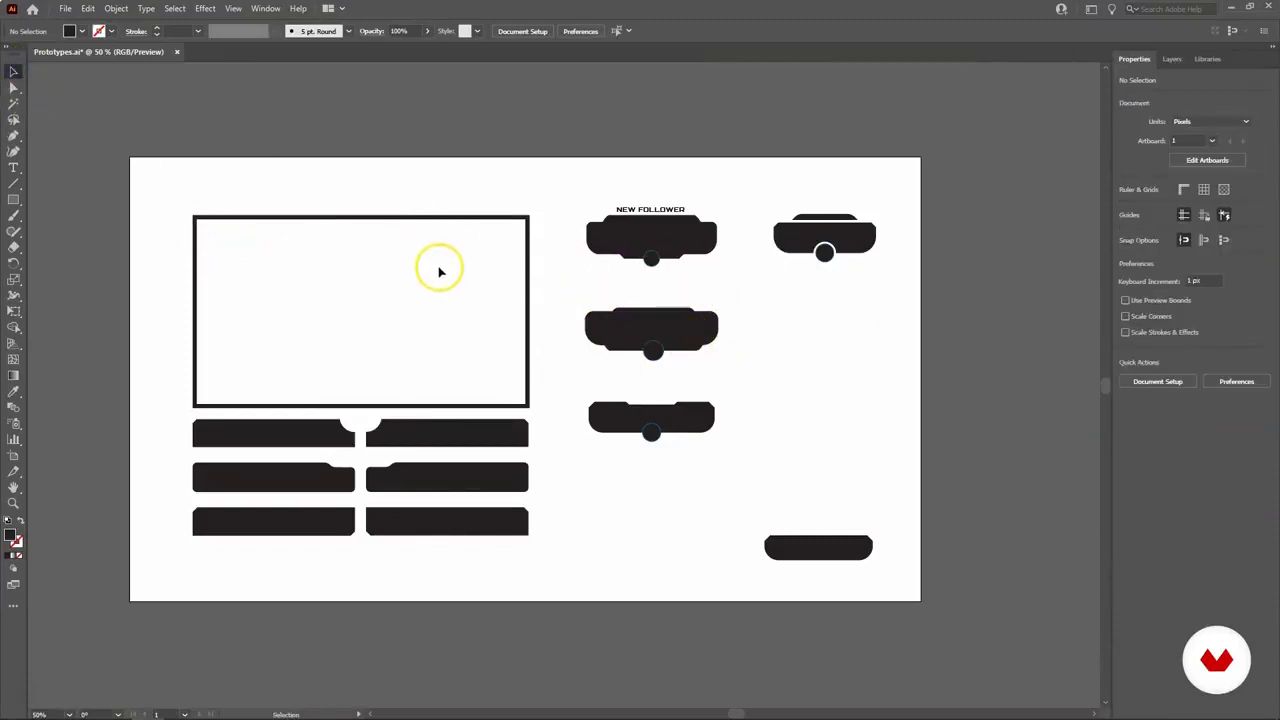
left_click_drag(475, 429, 484, 518)
left_click(184, 434)
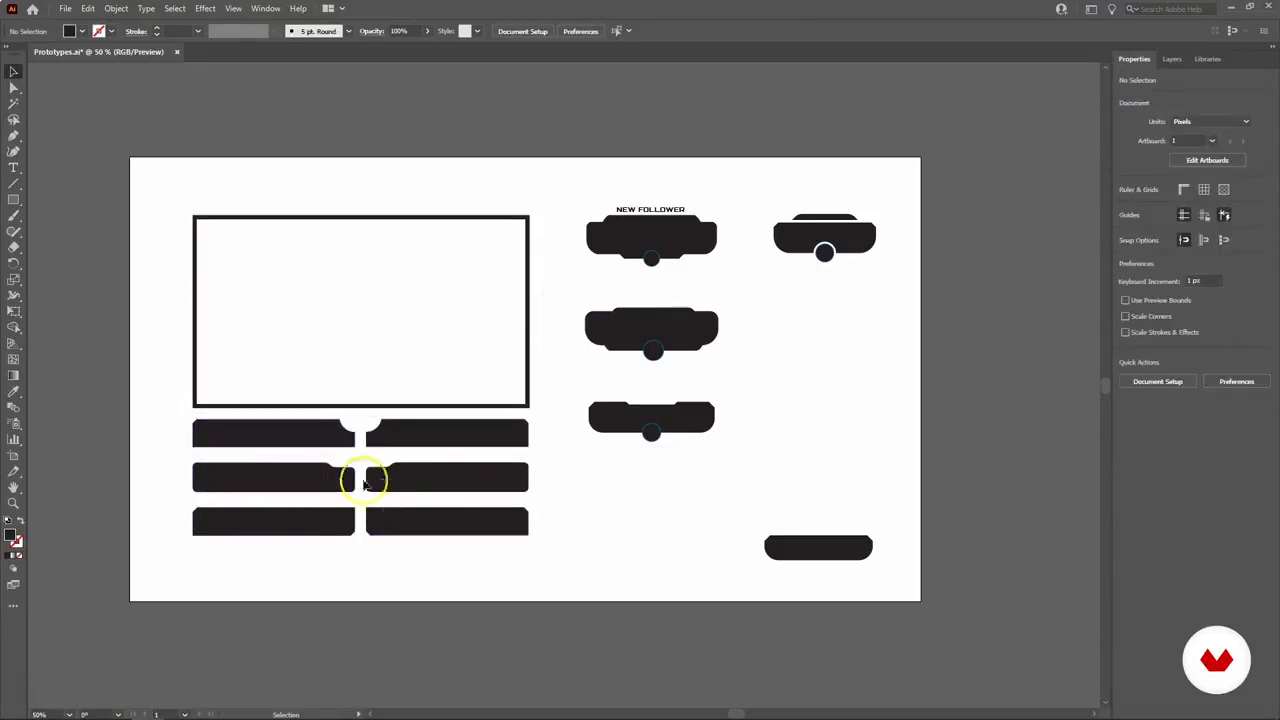
left_click(216, 447)
left_click(14, 87)
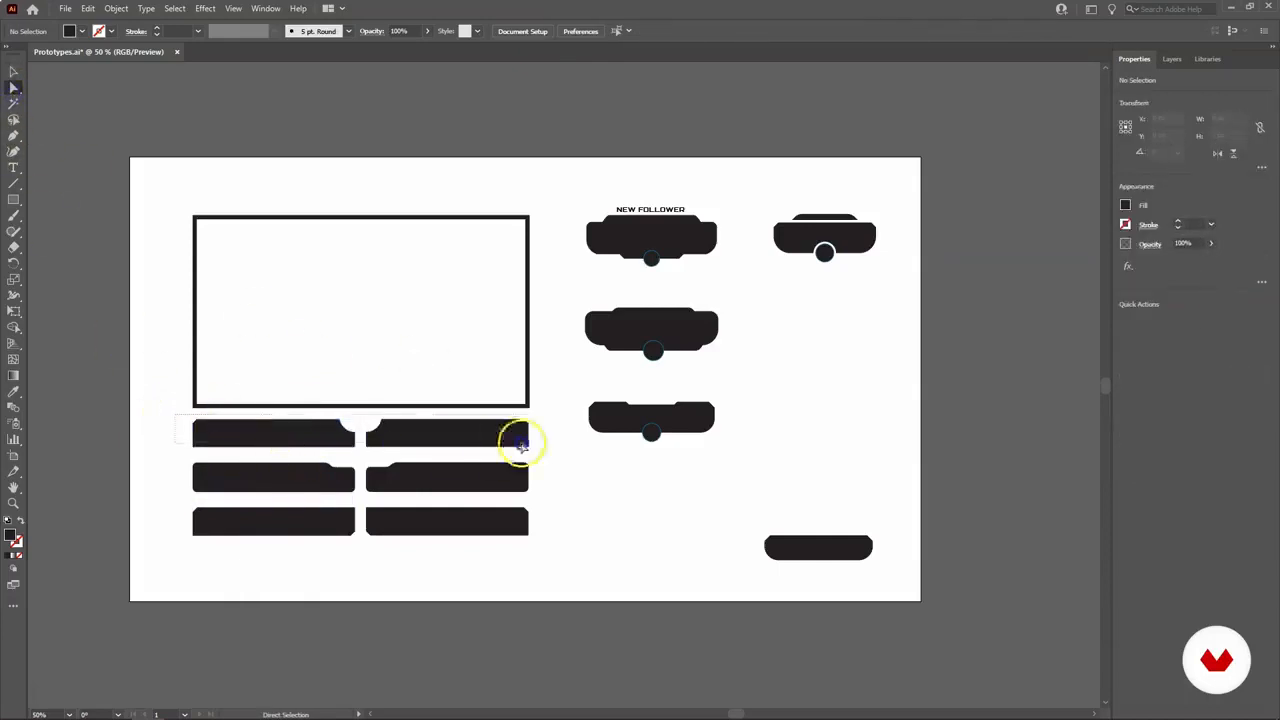
left_click_drag(549, 452, 550, 452)
left_click(165, 422)
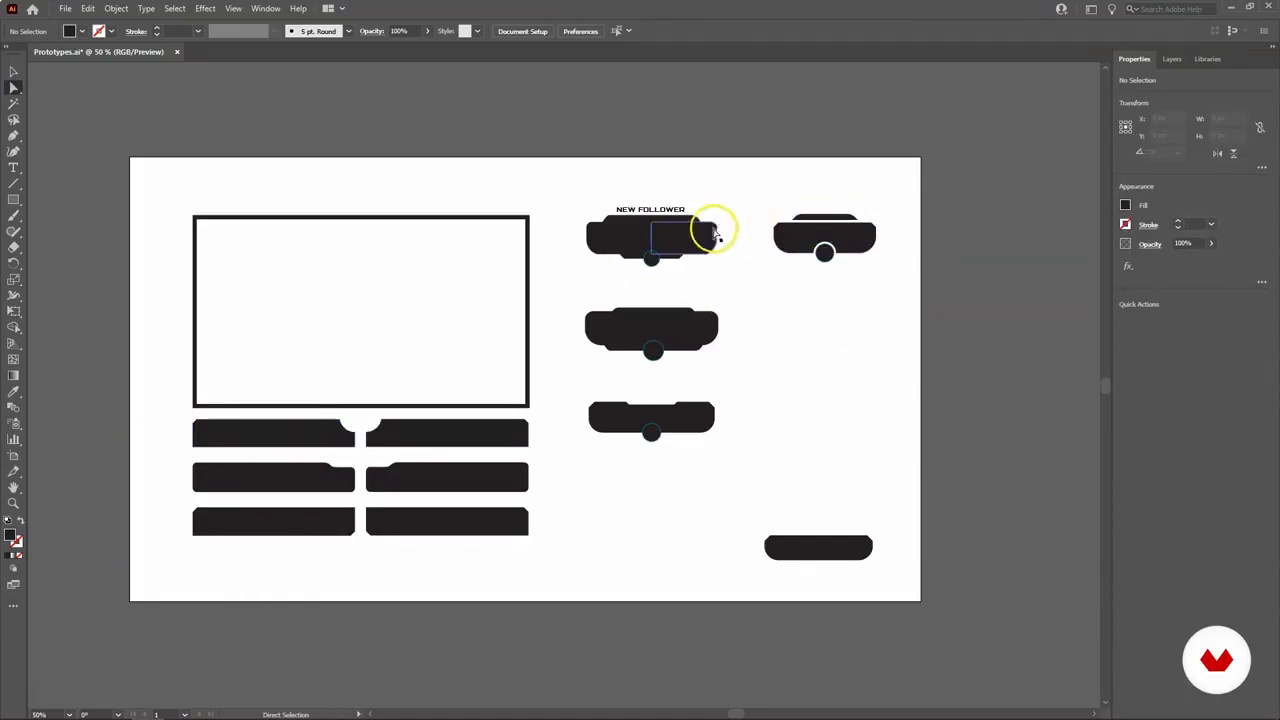
Step: Examine the alert prototype beside the New Follower design by selecting its cap, body and circle shapes individually
left_click_drag(848, 238, 903, 277)
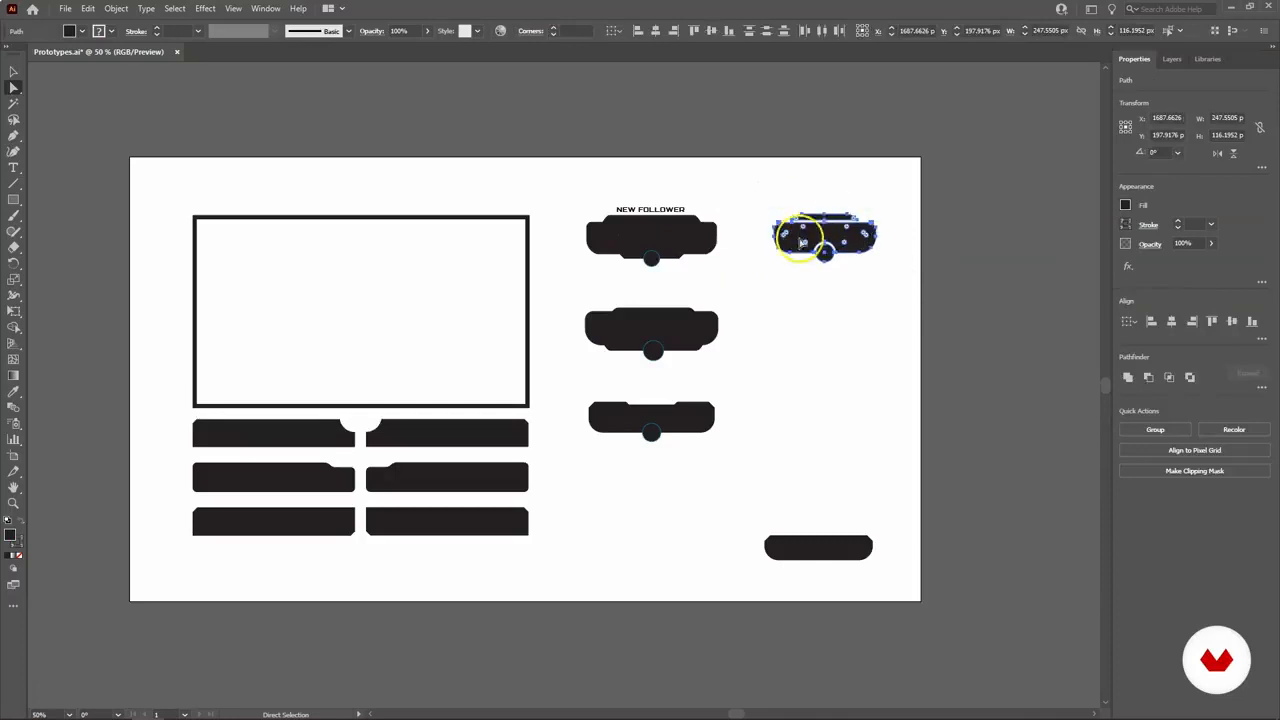
left_click(13, 72)
left_click(801, 290)
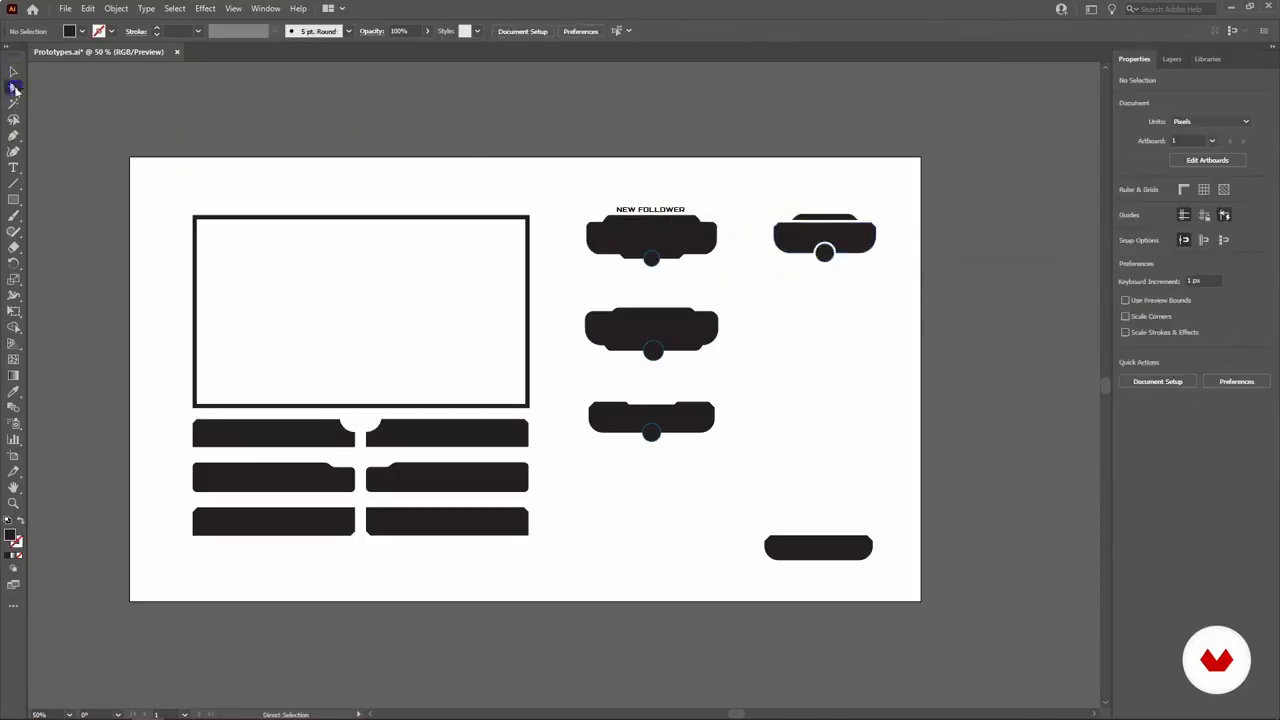
left_click(840, 224)
left_click_drag(873, 217, 871, 214)
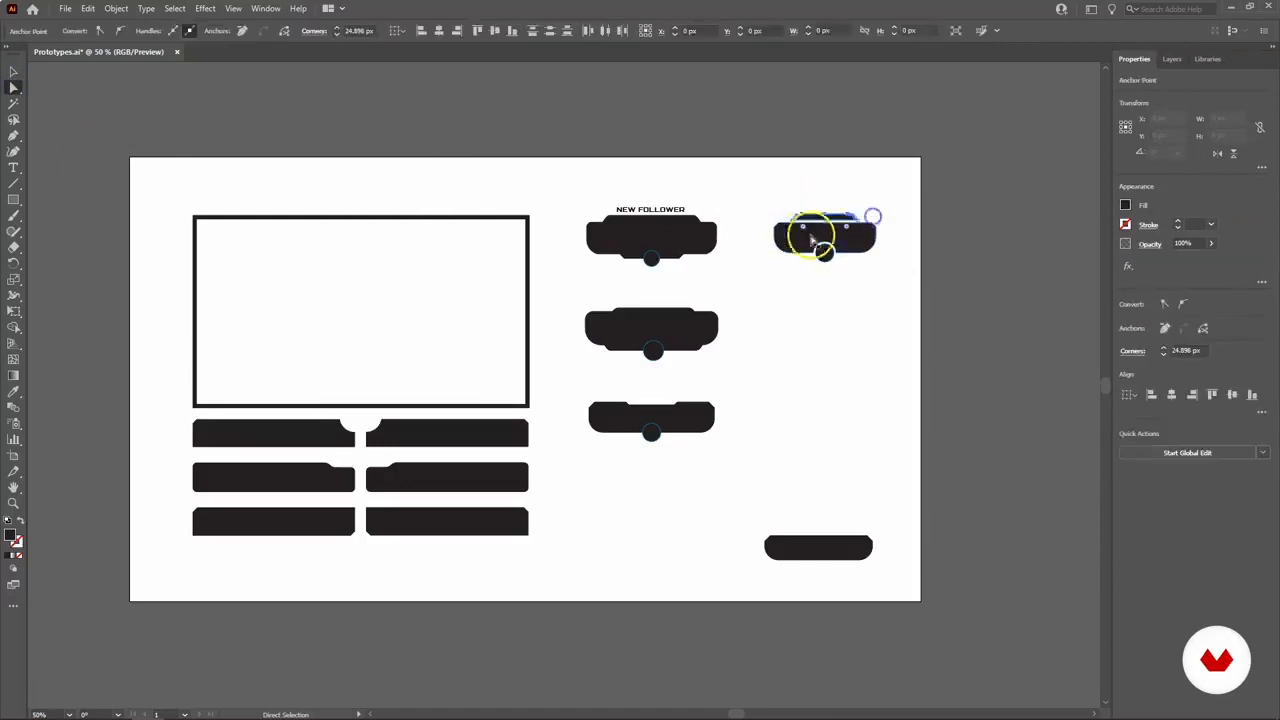
left_click(797, 215)
left_click(827, 215)
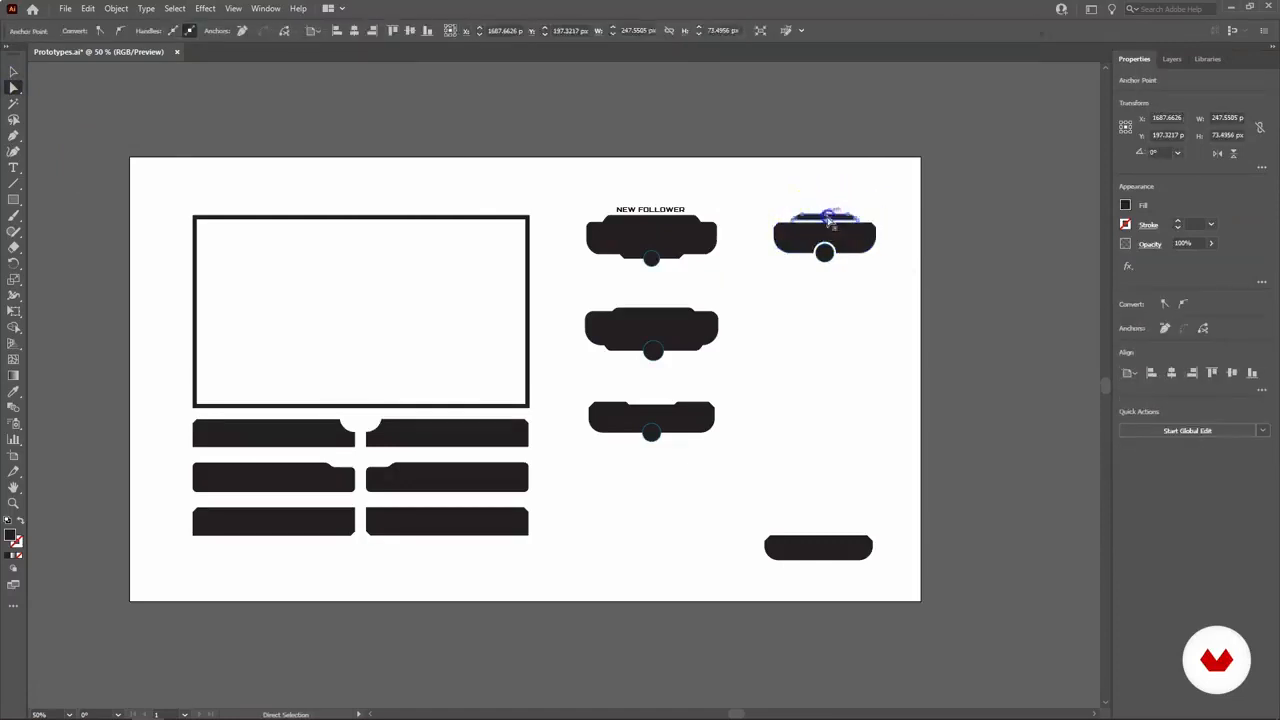
left_click(800, 240)
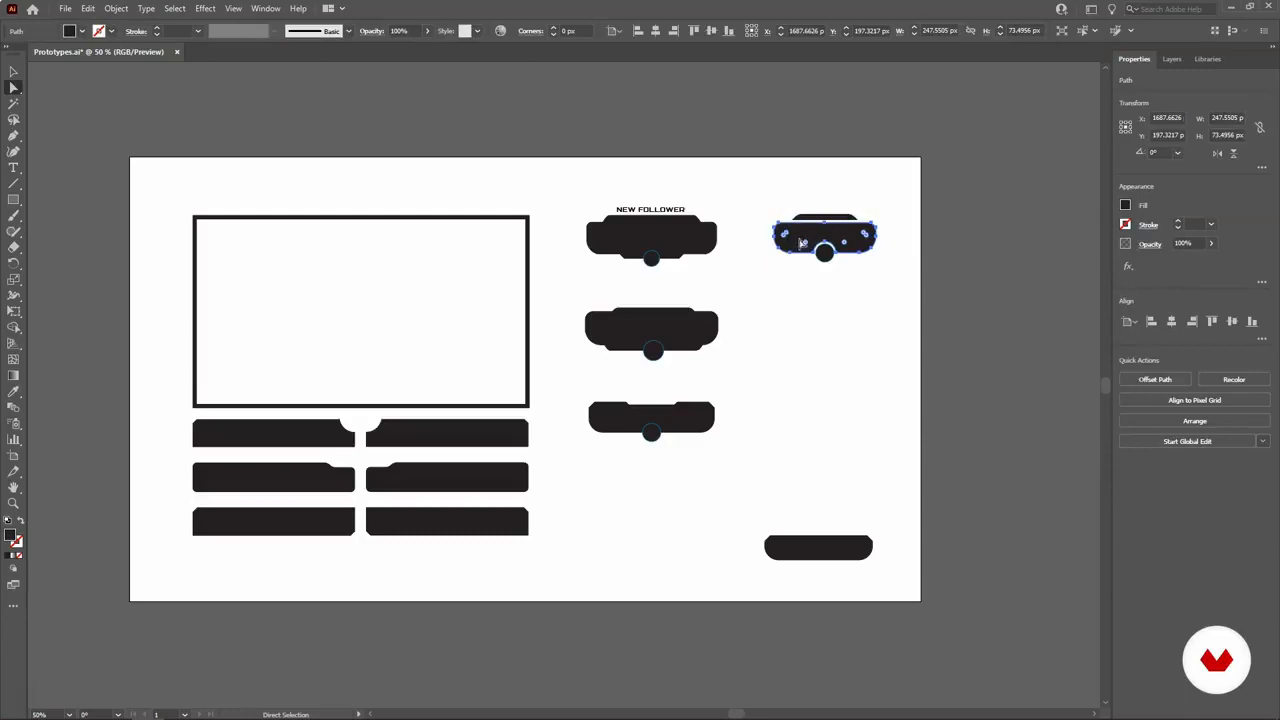
left_click(826, 252)
left_click(863, 271)
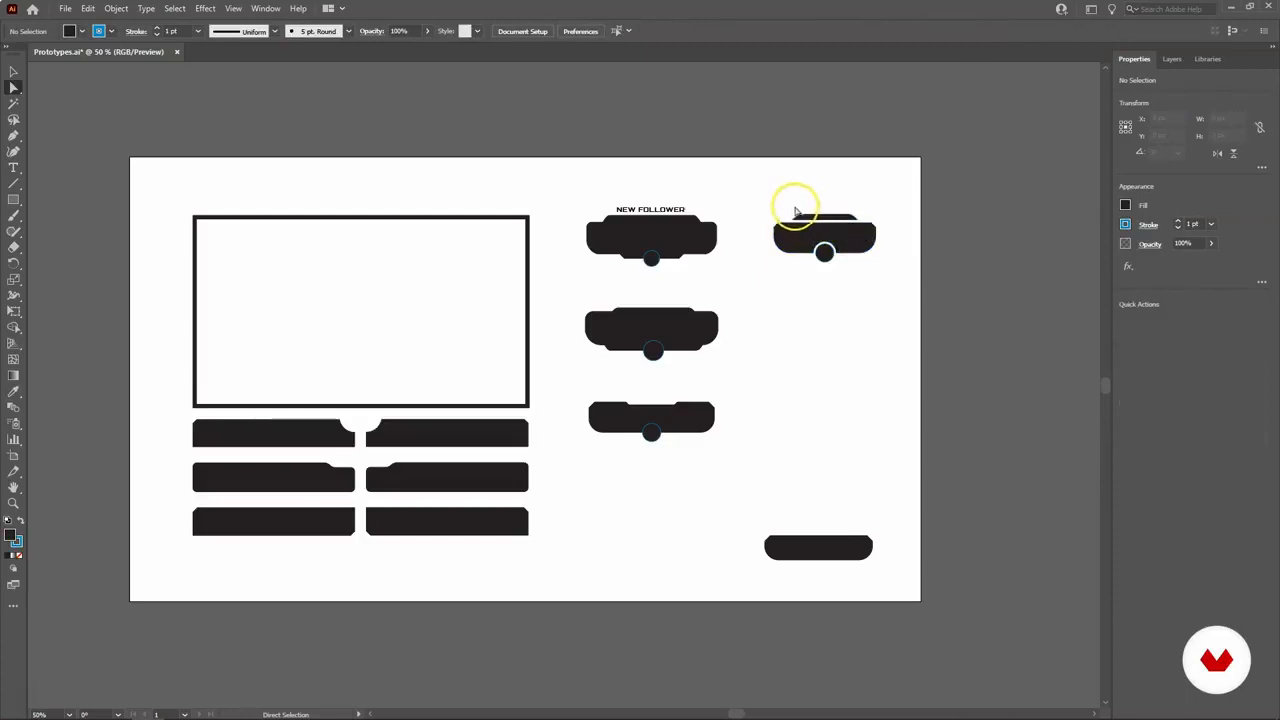
left_click(820, 225)
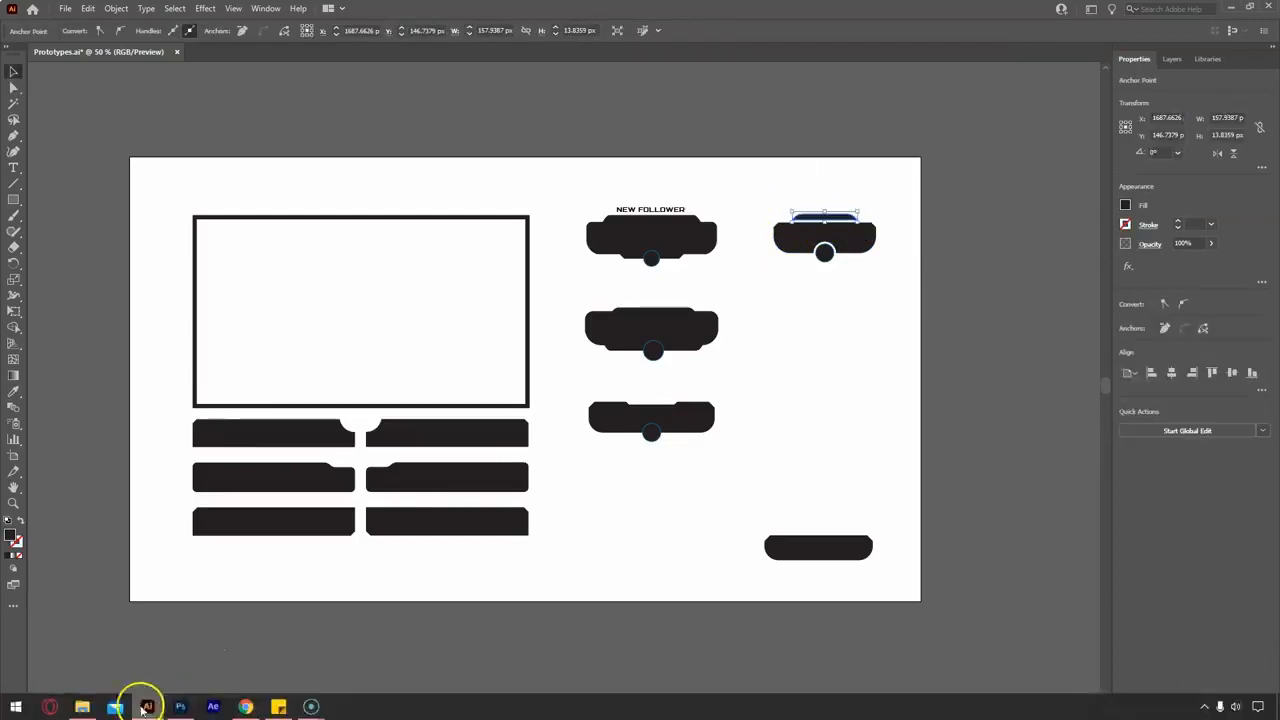
Step: Switch to Photoshop and add a new empty layer above BG in Alert.psd
left_click(180, 706)
left_click(412, 48)
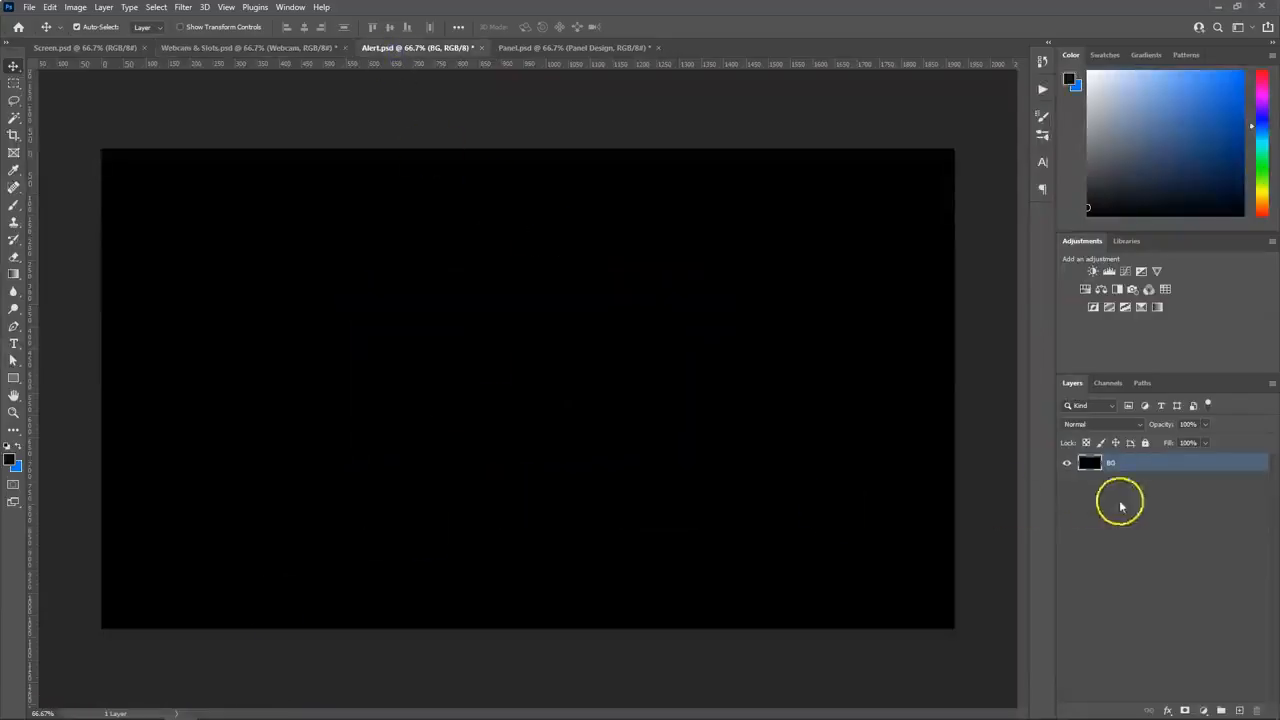
left_click(1241, 709)
Step: Copy the alert prototype's cap shape from Prototypes.ai in Illustrator and paste it into Photoshop's Alert.psd as a shape layer above the canvas centre
left_click(147, 711)
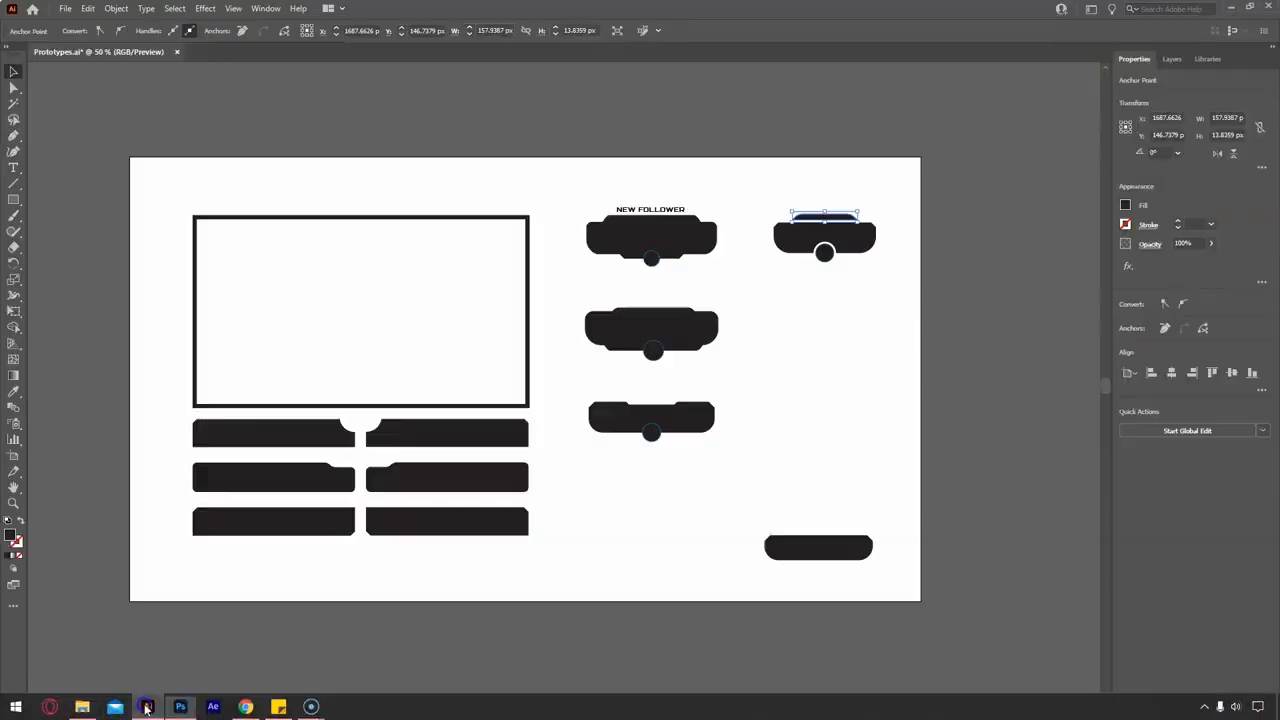
left_click(878, 309)
left_click(846, 220)
left_click(821, 201)
left_click(818, 218)
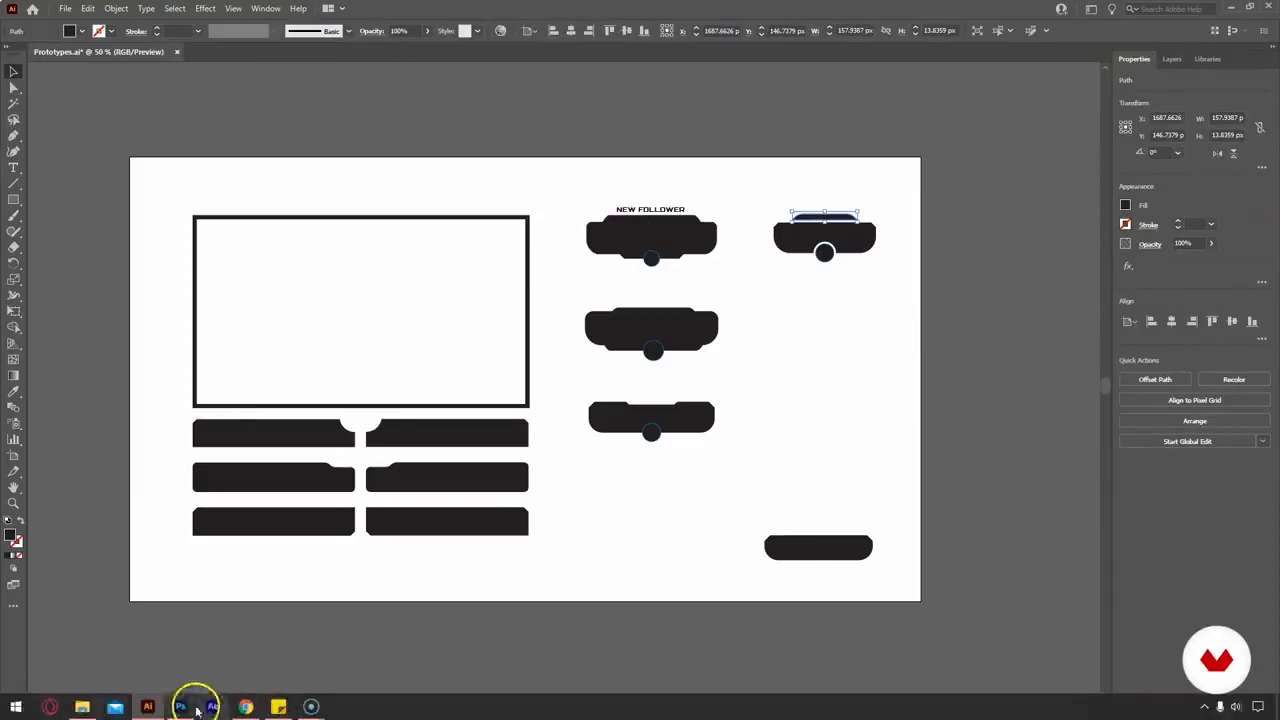
left_click(181, 709)
key("ctrl+v")
left_click(848, 218)
left_click_drag(429, 437, 532, 317)
Step: Change the pasted cap shape's fill colour to blue
left_click(13, 362)
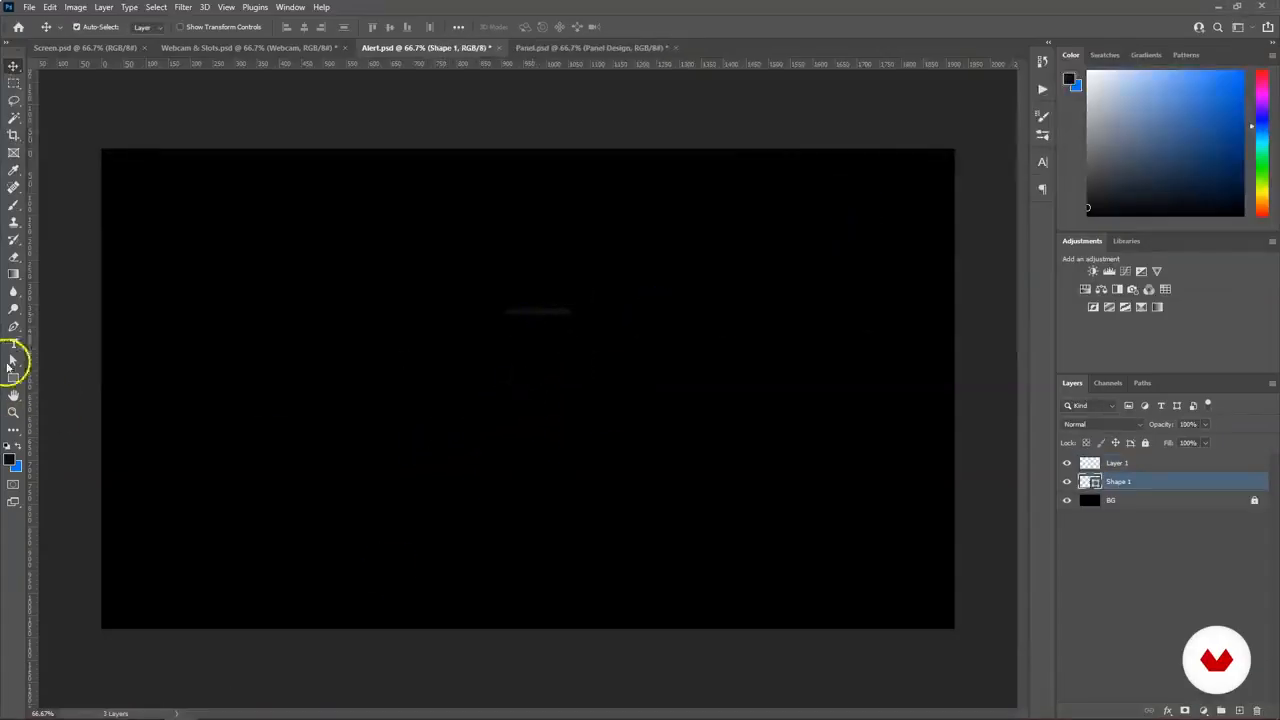
left_click(13, 327)
left_click(149, 26)
left_click(66, 98)
left_click(14, 65)
Step: Copy the notched alert body from Prototypes.ai in Illustrator and paste it into Photoshop's Alert.psd as a blue shape layer
mouse_move(213, 705)
left_click(148, 706)
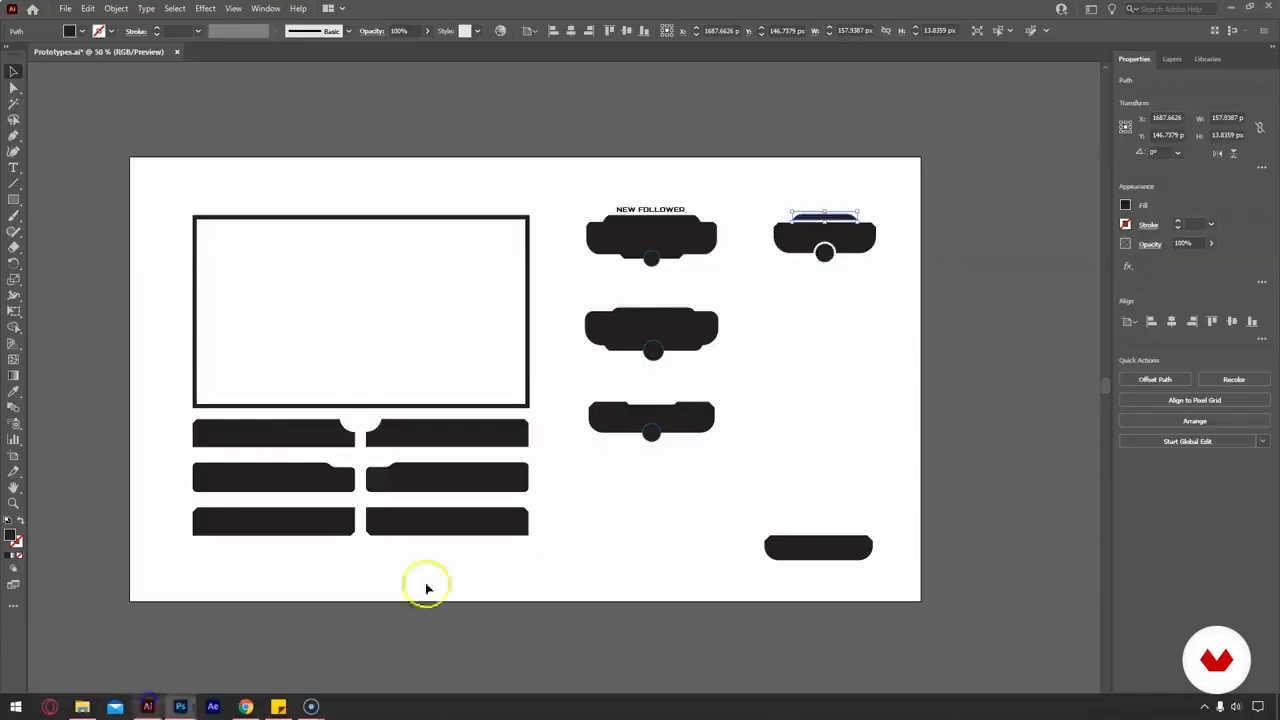
left_click(820, 235)
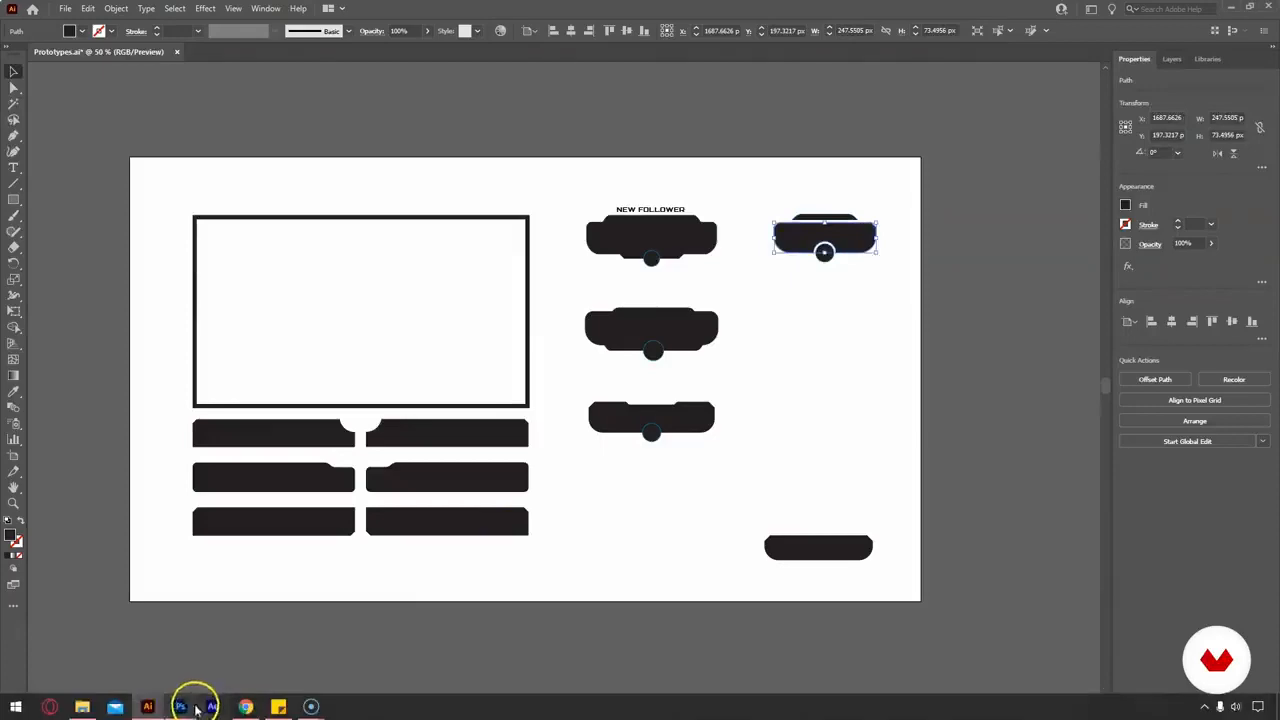
left_click(195, 707)
key("ctrl+v")
left_click(837, 224)
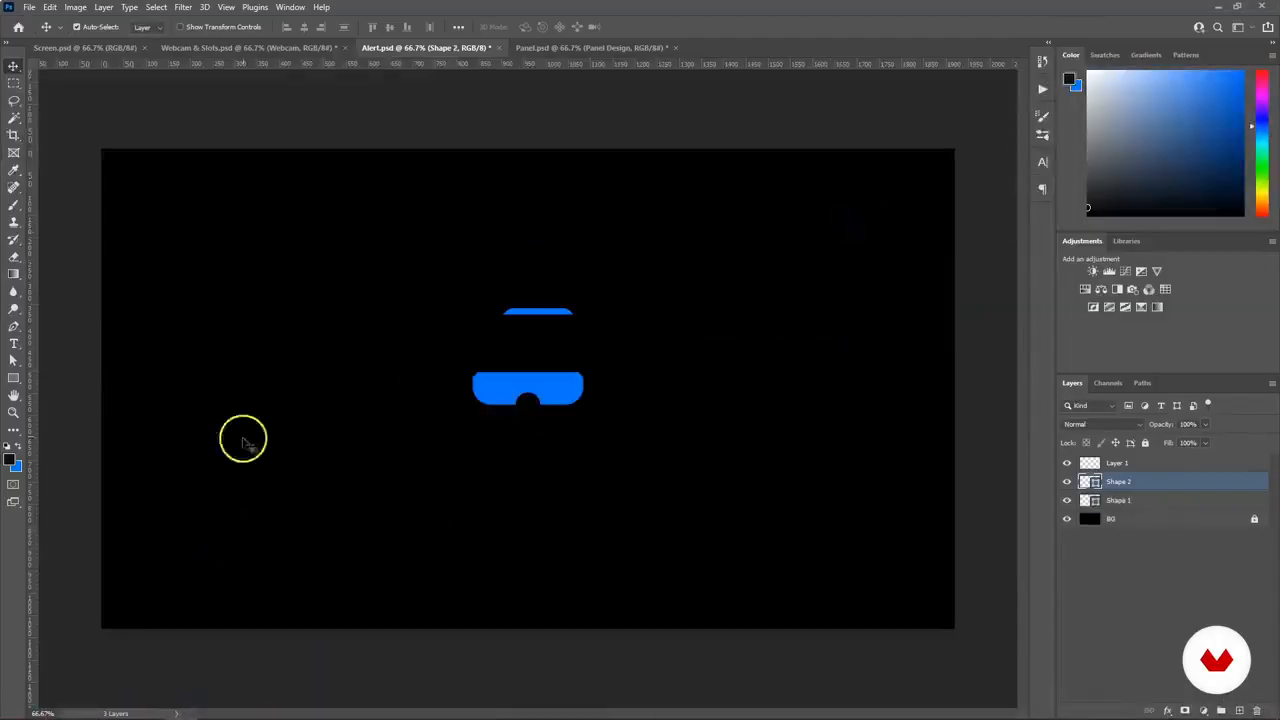
Step: Copy the small alert circle from Prototypes.ai in Illustrator, paste it into Photoshop's Alert.psd as a shape layer and fit it into the body's notch
mouse_move(100, 705)
left_click(148, 707)
key("ctrl+v")
key("ctrl+z")
left_click(820, 259)
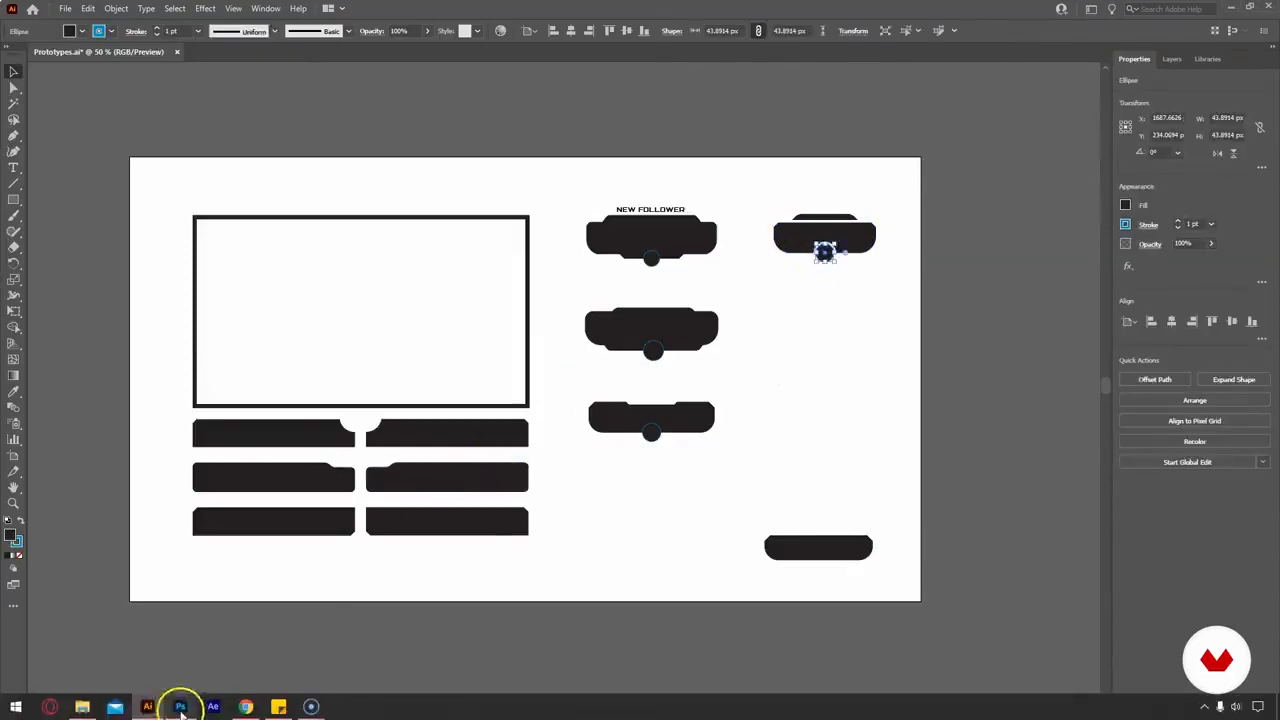
left_click(180, 703)
left_click(840, 222)
left_click_drag(522, 404, 528, 414)
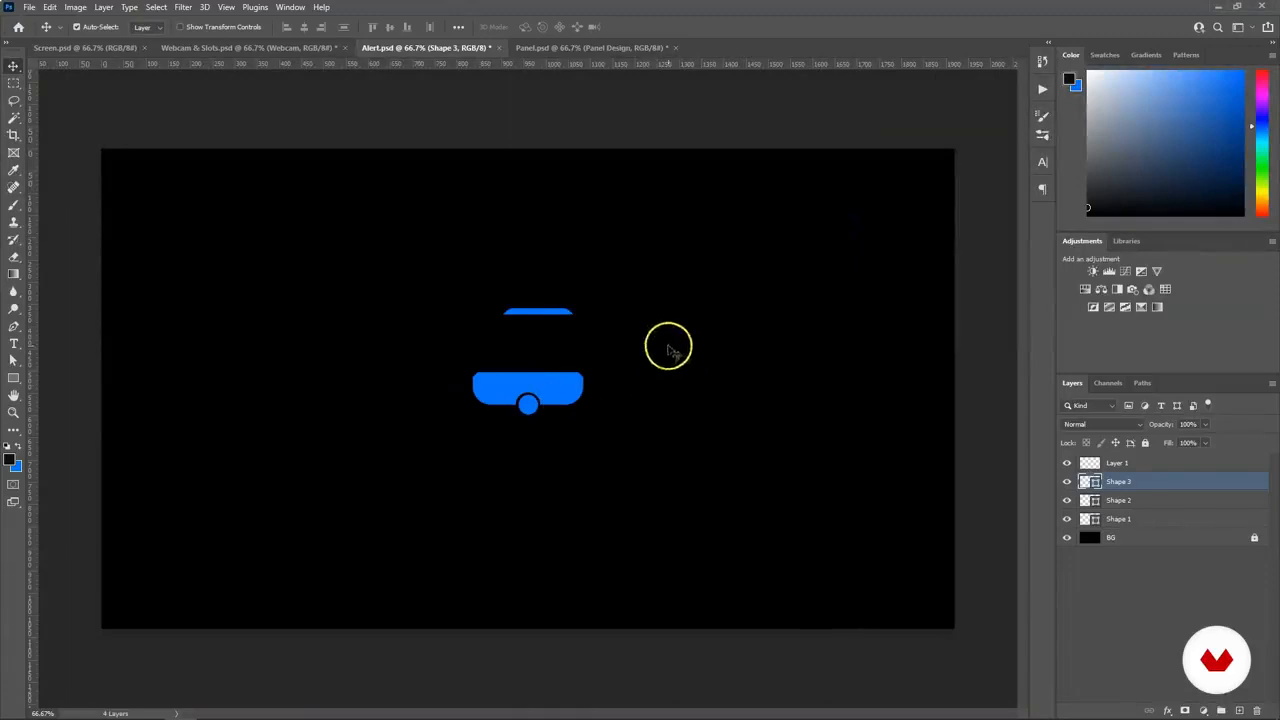
Step: Unlock the BG layer and add horizontal and vertical guides through the canvas centre
left_click(1251, 533)
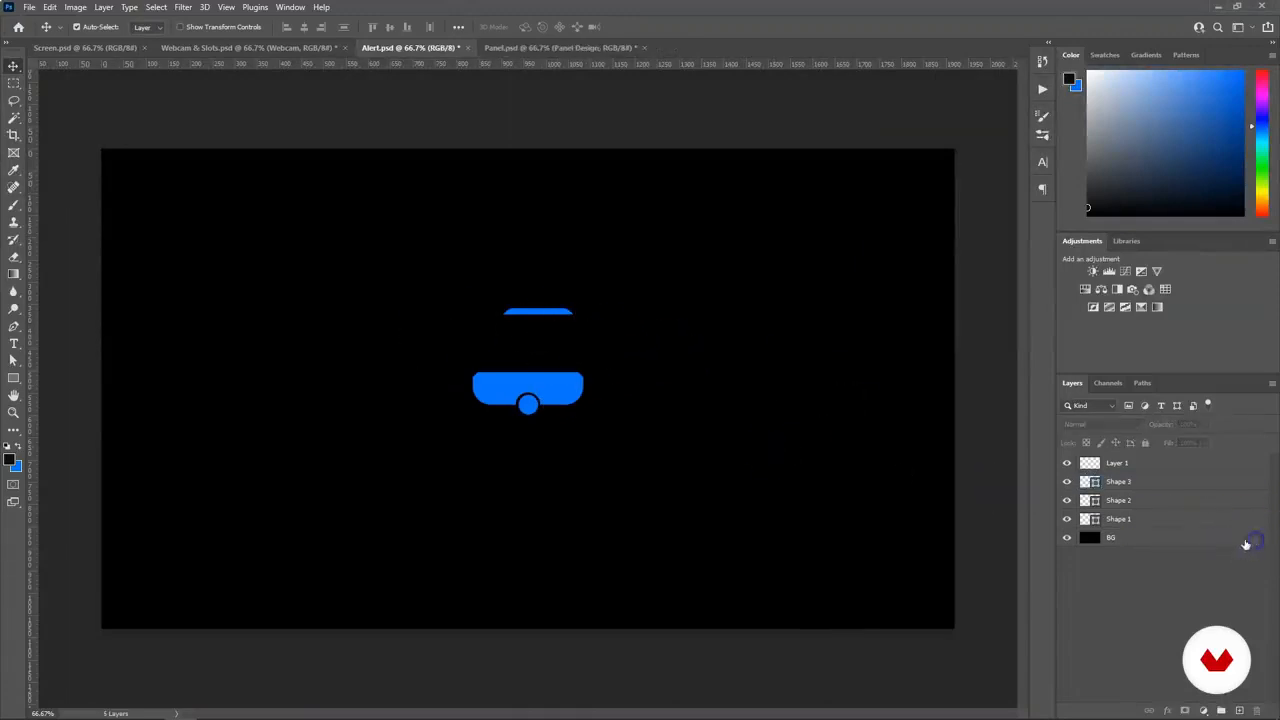
left_click(1157, 542)
left_click_drag(32, 316, 528, 295)
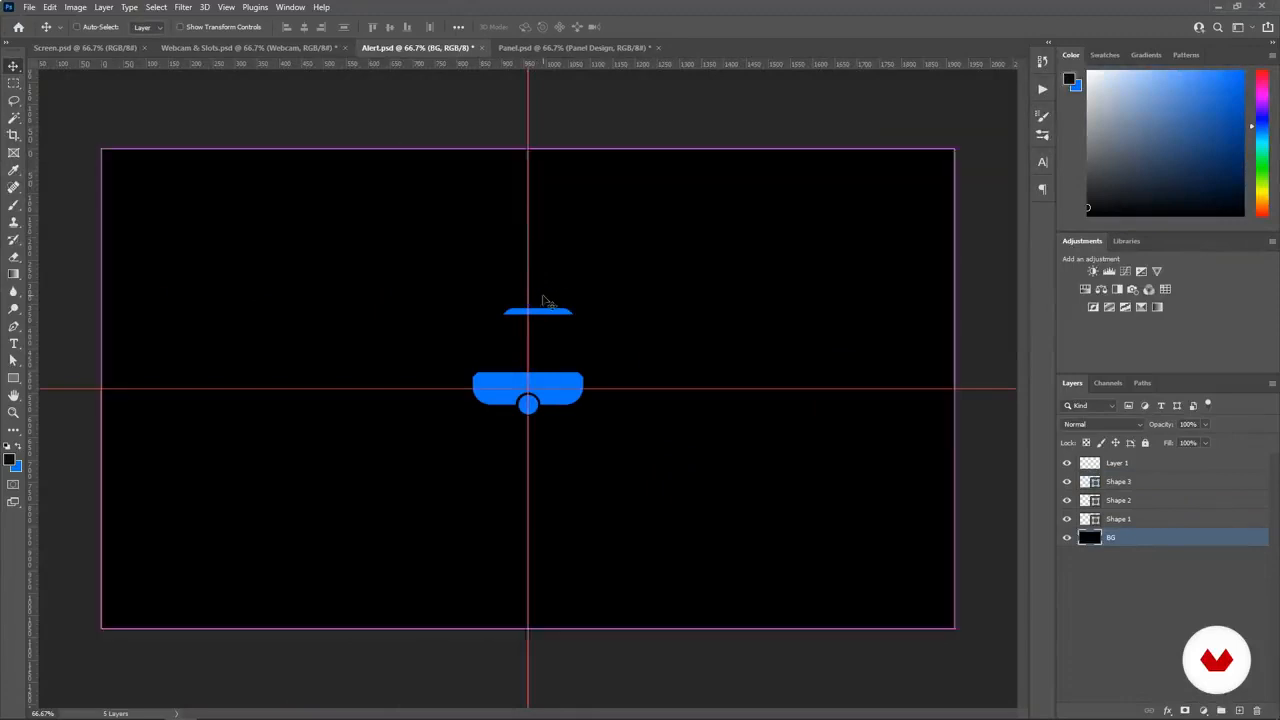
Step: Align the alert body with the crossing of the two centre guides
key("ctrl+plus")
left_click(568, 393)
key("ctrl+t")
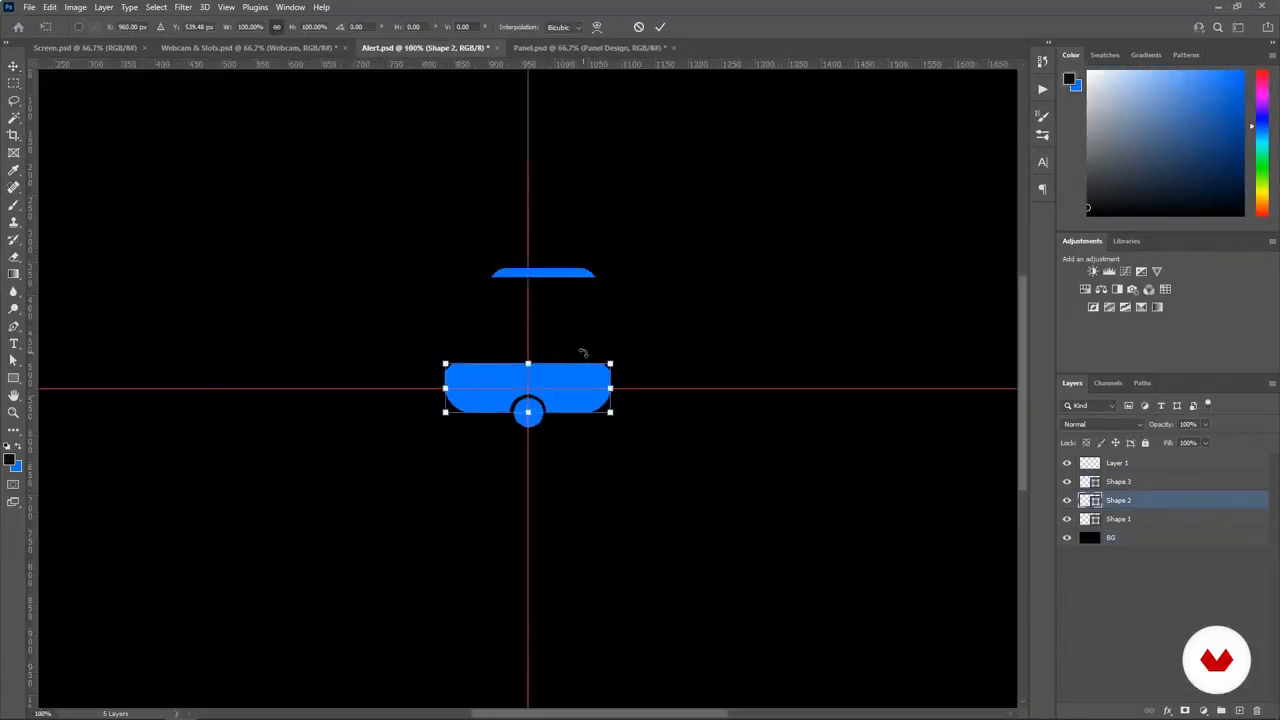
key("Return")
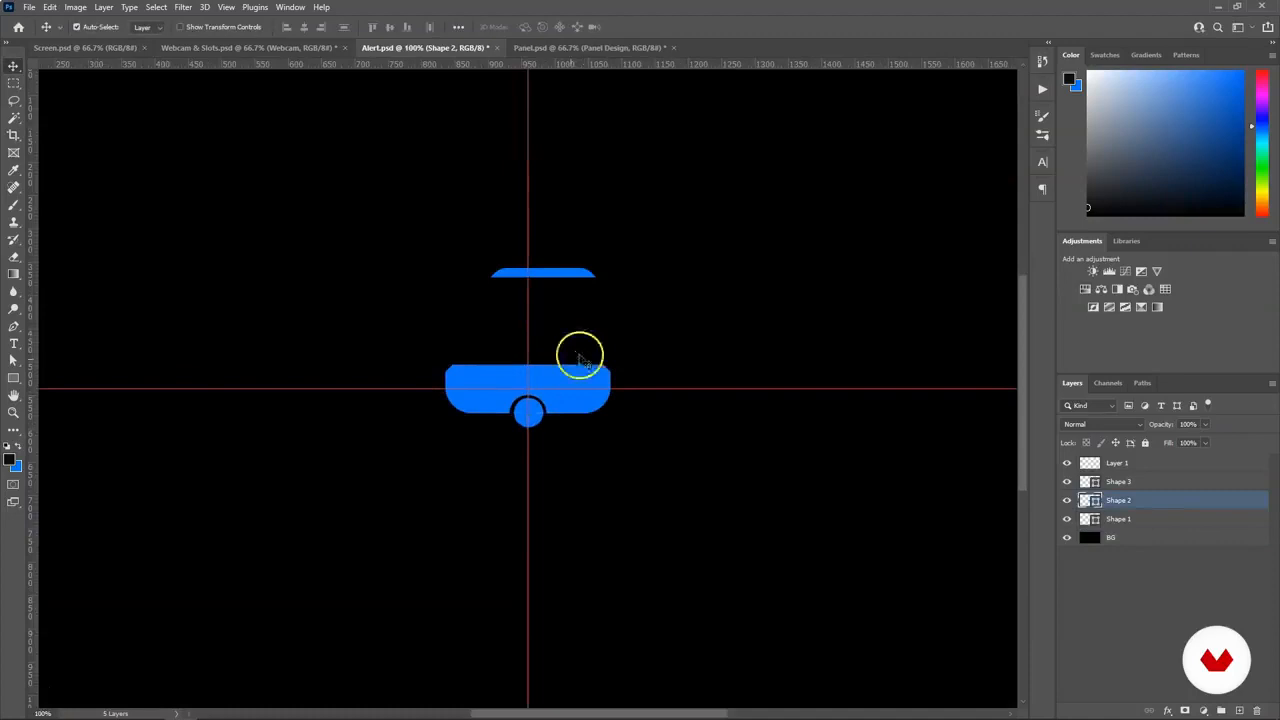
Step: Centre the circle in the body's notch and move the cap onto the body's upper edge, centred on the vertical guide
left_click_drag(529, 415, 536, 421)
left_click_drag(549, 274, 534, 361)
left_click(557, 329)
left_click(557, 357)
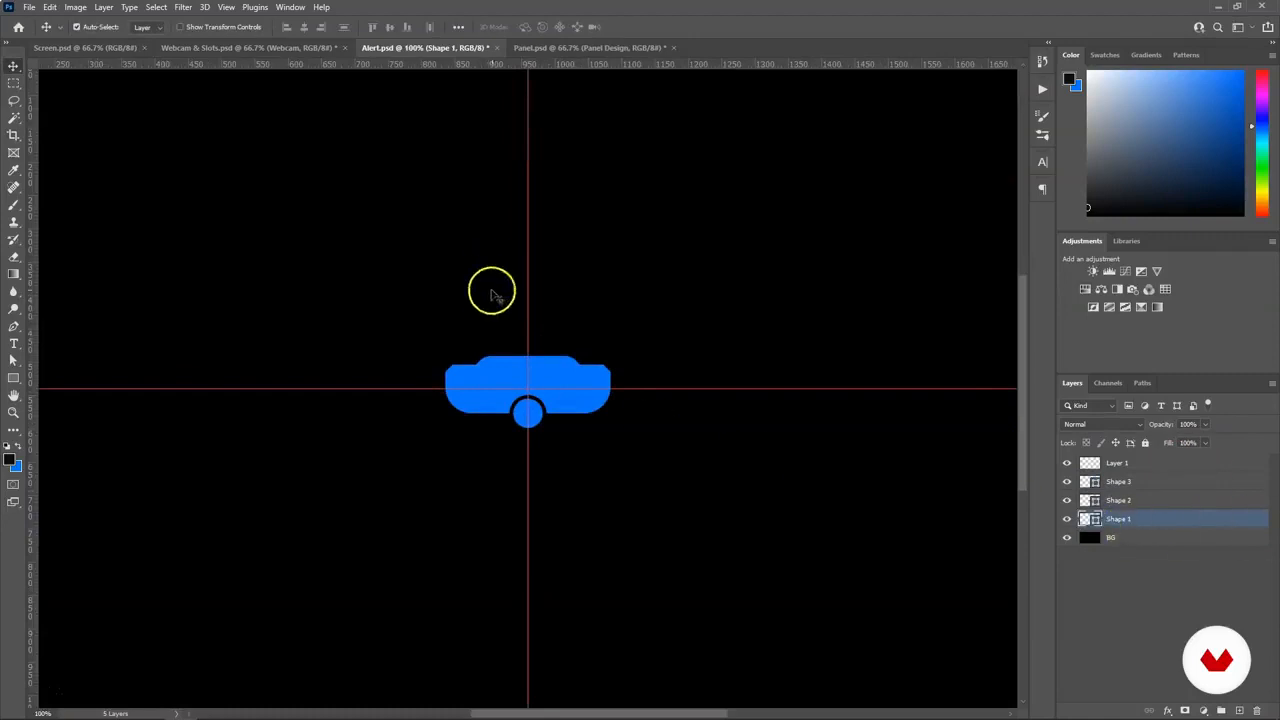
key("ctrl+minus")
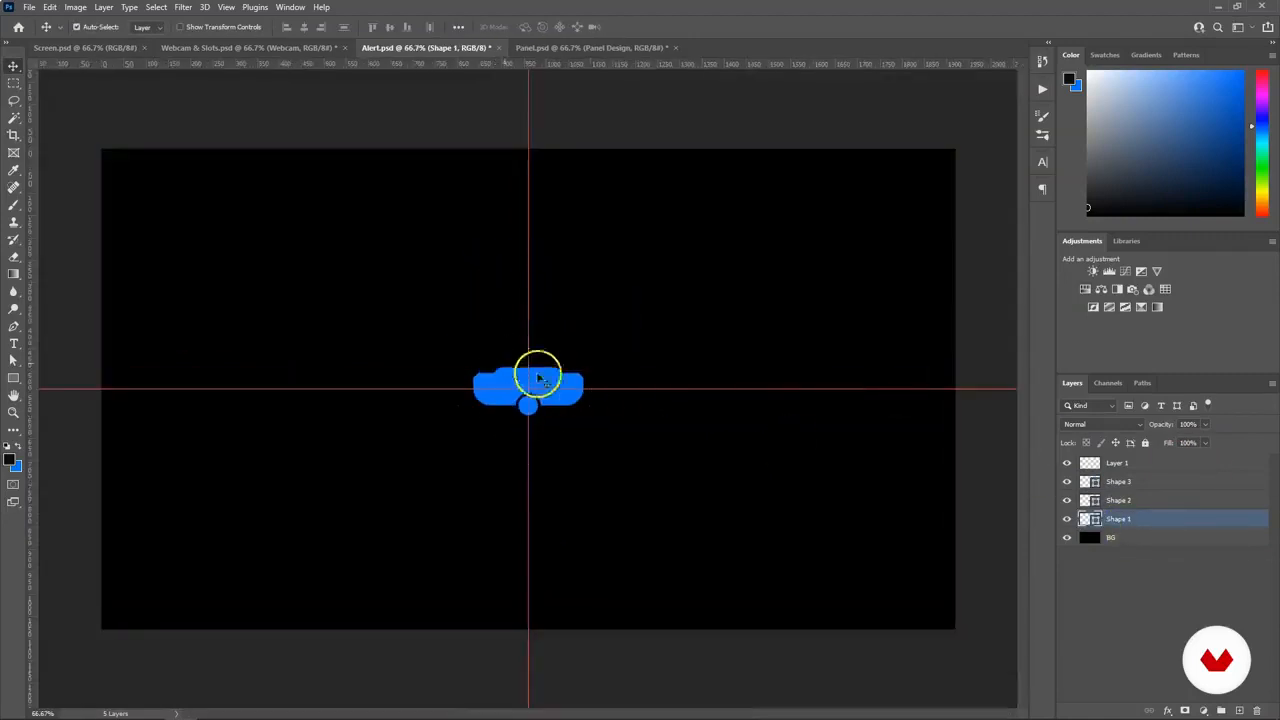
Step: Scale the Shape 1, Shape 2 and Shape 3 layers together about their centre to roughly 1.8 times their size
left_click(1120, 481)
left_click(1118, 518, "shift")
key("ctrl+t")
left_click_drag(583, 367, 627, 348)
key("Return")
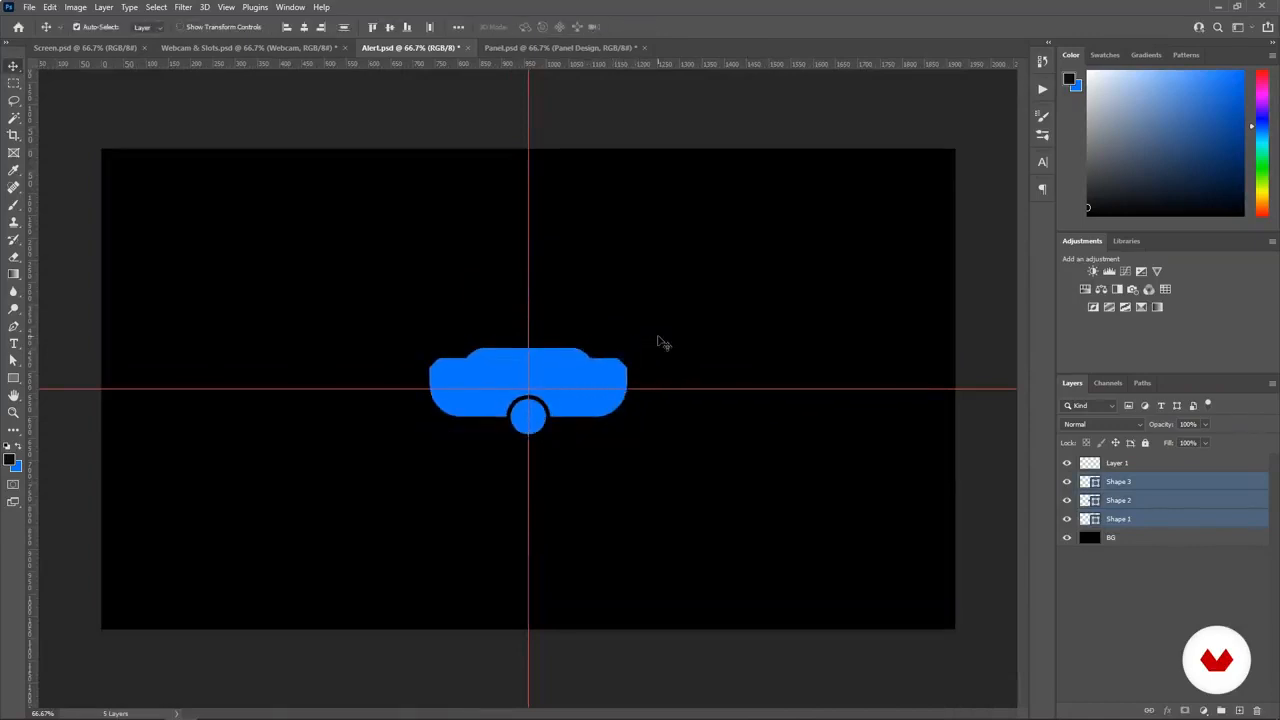
Step: Move the three alert shapes up together so their combined bounds are centred on the horizontal guide
key("ctrl+t")
left_click(641, 286)
left_click(1124, 483)
left_click(1143, 521, "shift")
key("ctrl+t")
key("Up")
key("Up")
key("Up")
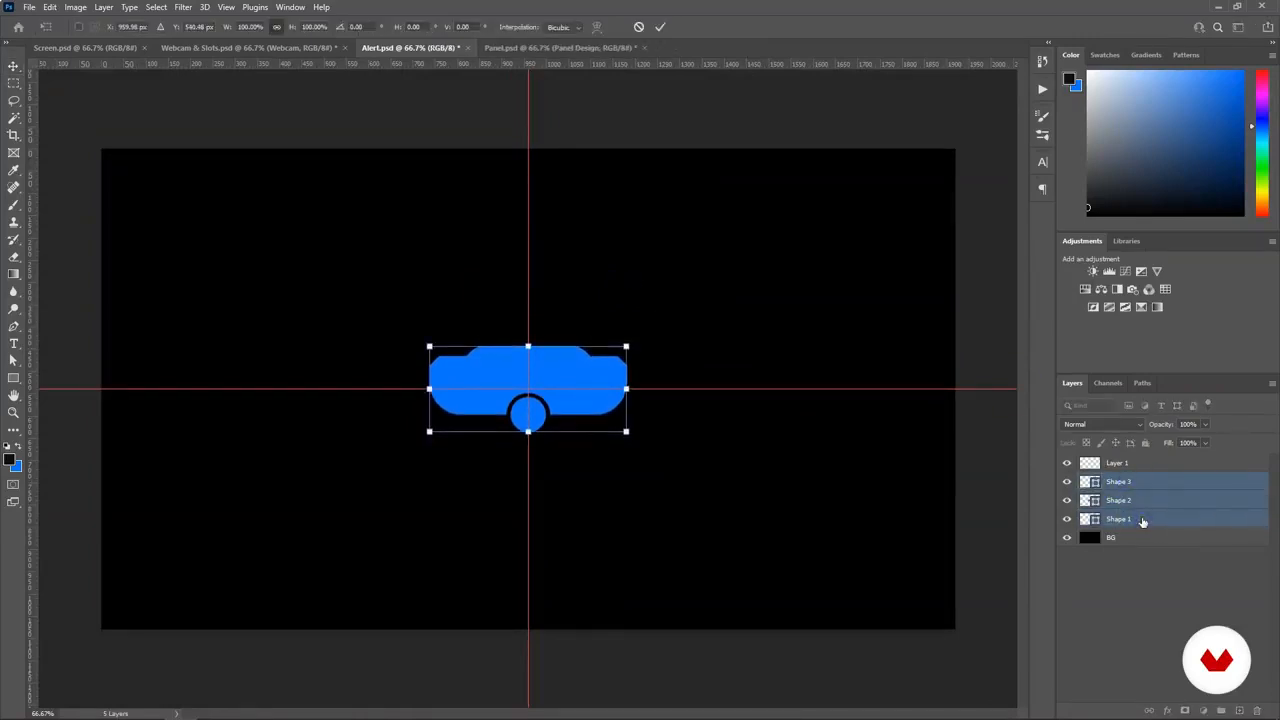
key("Return")
Step: Hide the guides and compare the assembled alert shape with the webcam design in Webcam & Slots.psd
key("ctrl+plus")
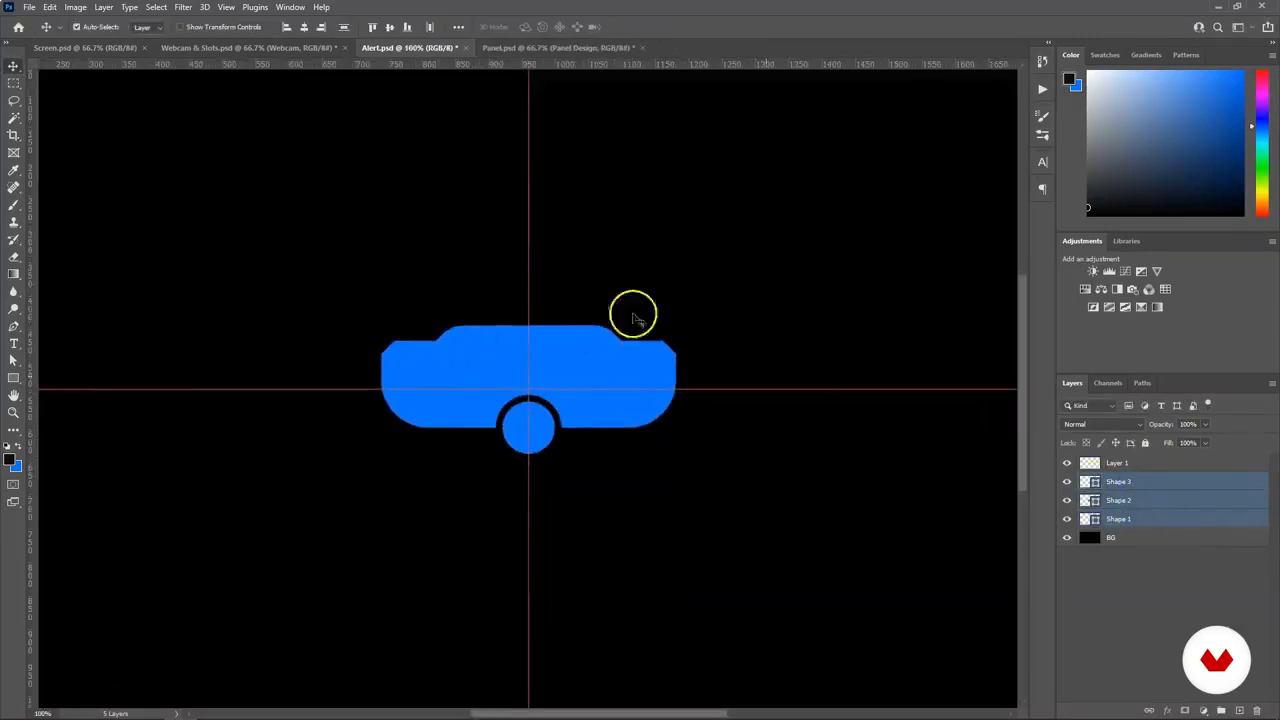
left_click(500, 264)
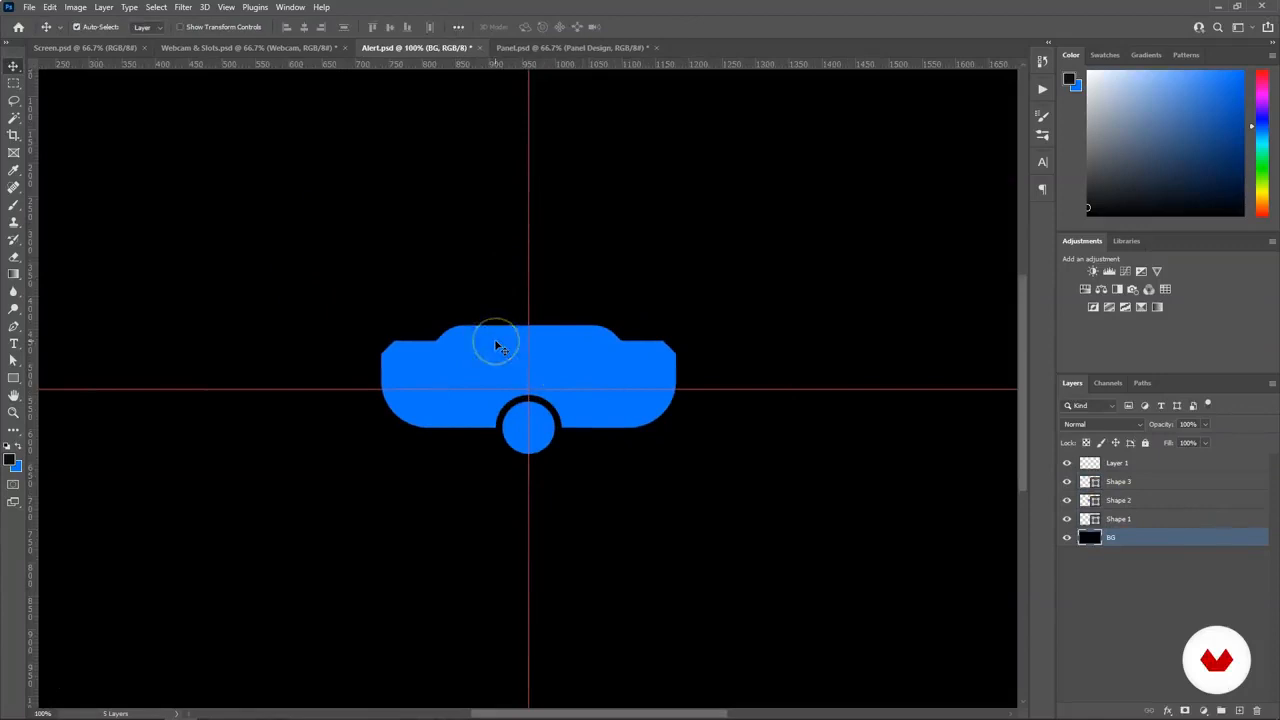
key("ctrl+minus")
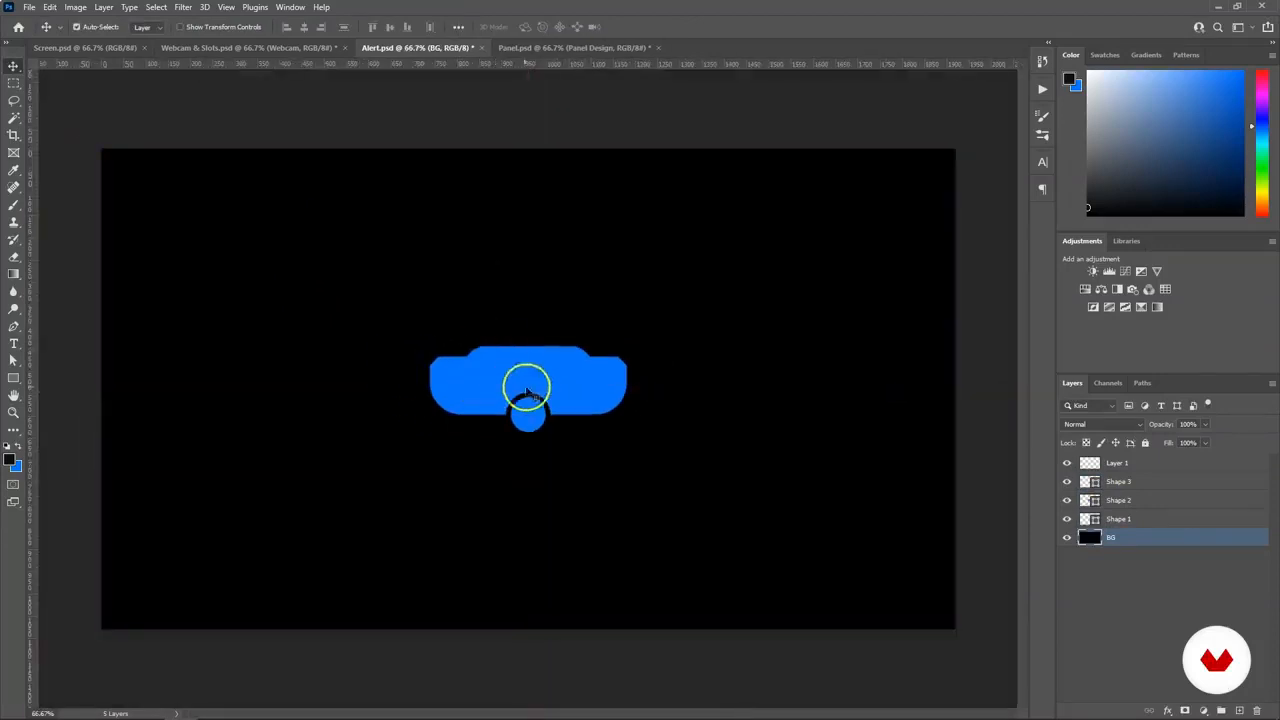
left_click(255, 50)
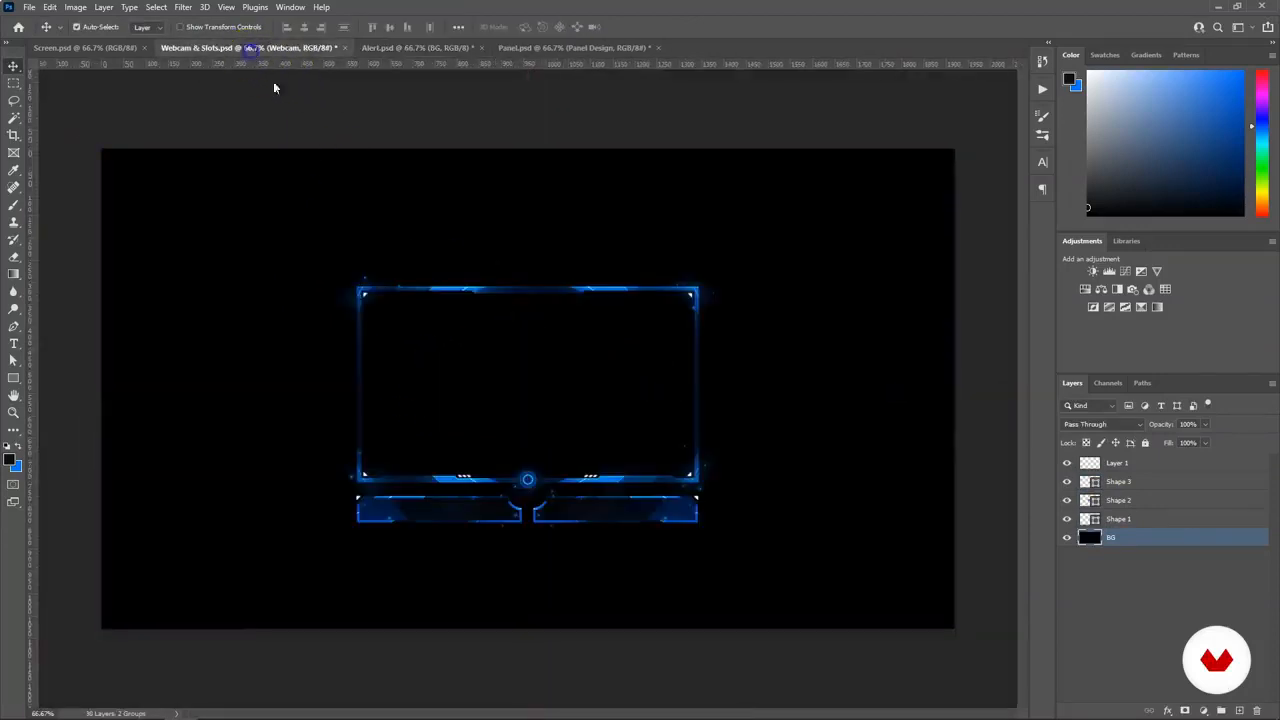
left_click(398, 47)
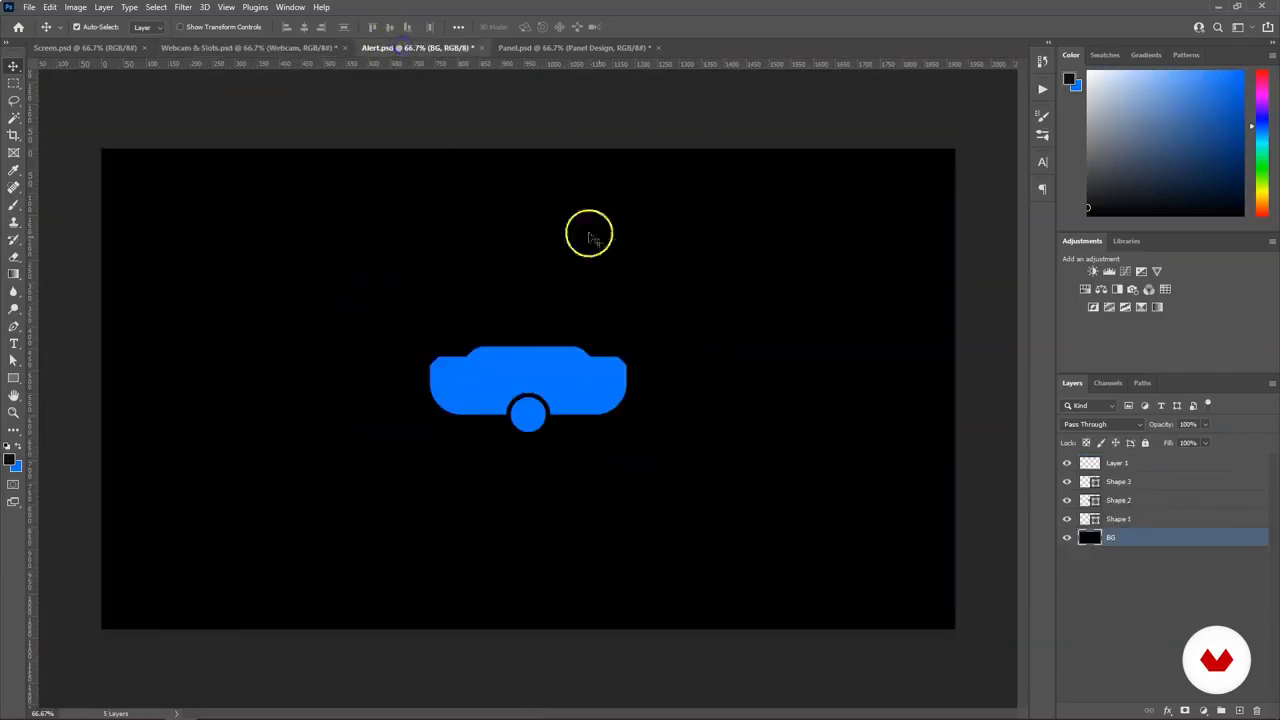
Step: Add an Inner Shadow to the Shape 2 body layer with white colour and Overlay blend mode
left_click(526, 354)
left_click(1143, 502)
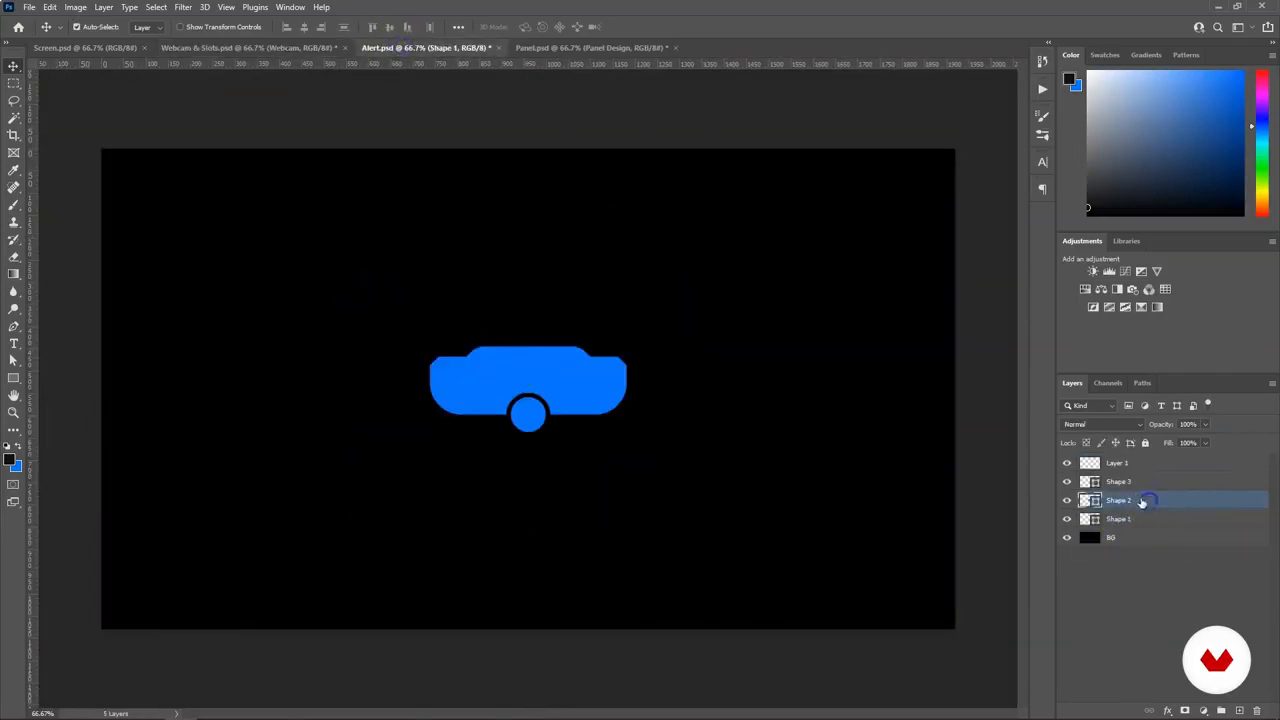
double_click(1137, 497)
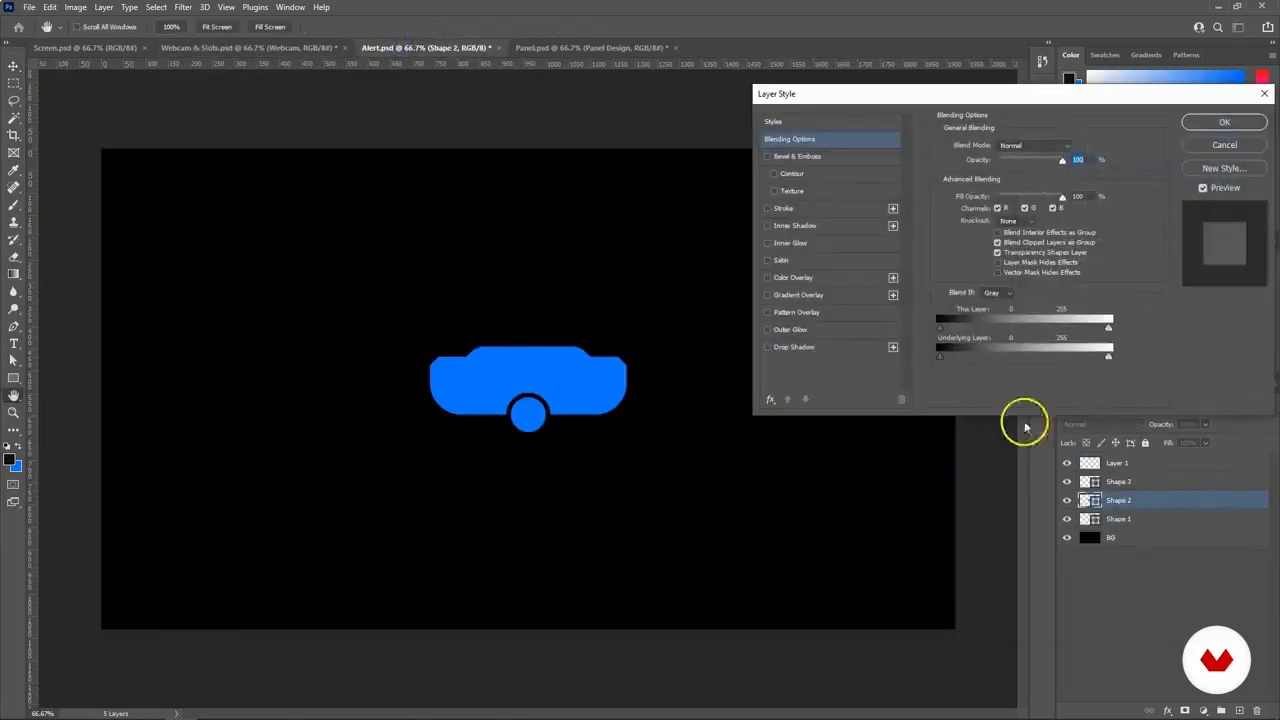
left_click(795, 225)
left_click(1070, 148)
left_click_drag(868, 292, 755, 246)
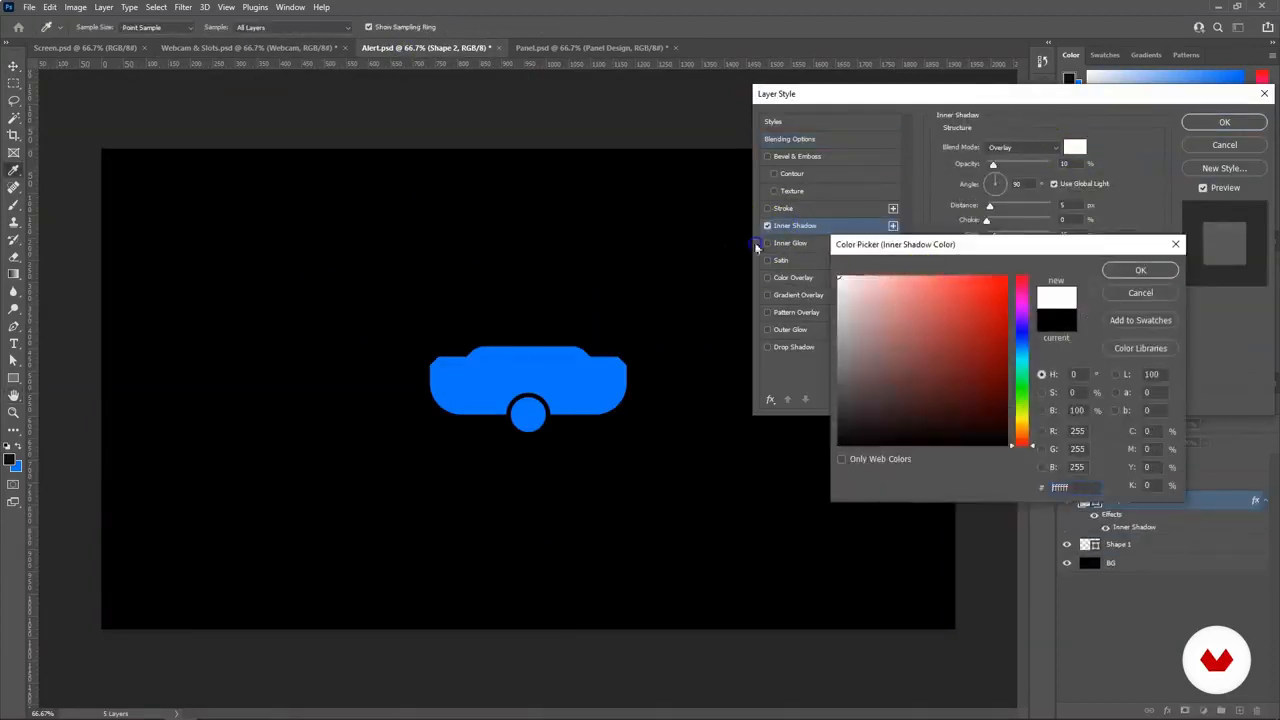
left_click(1153, 275)
left_click(1015, 148)
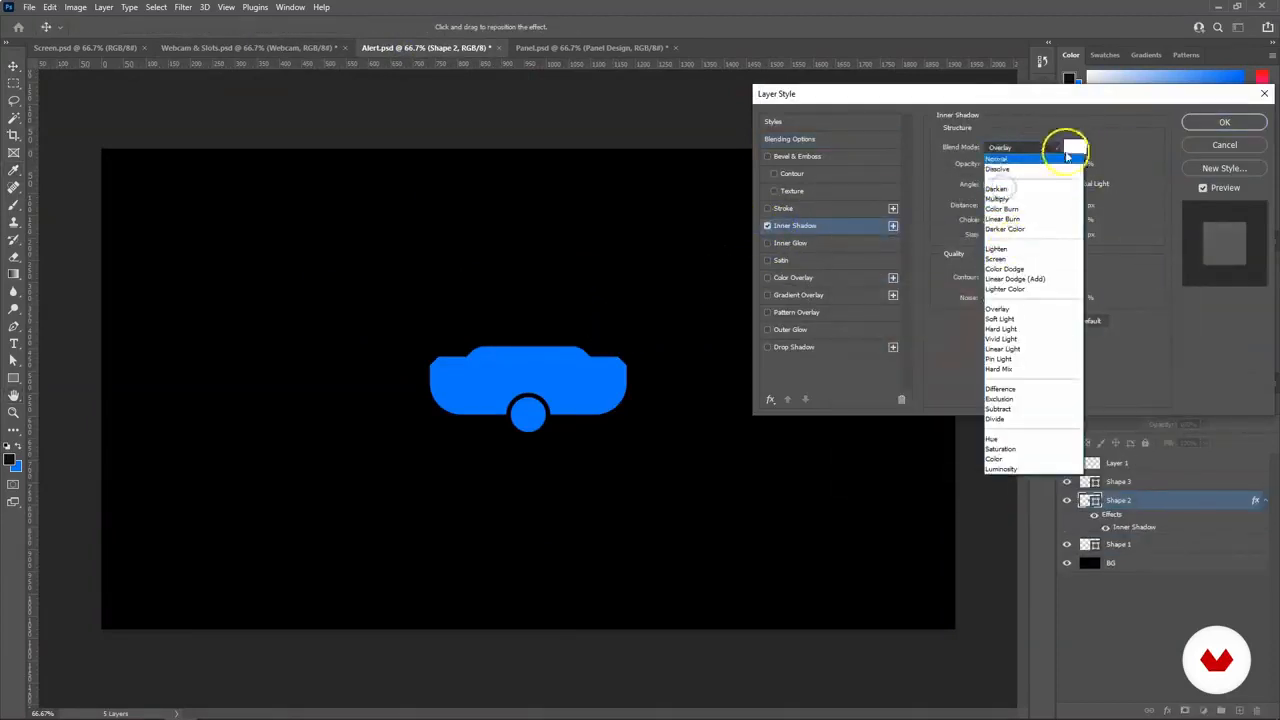
left_click(998, 310)
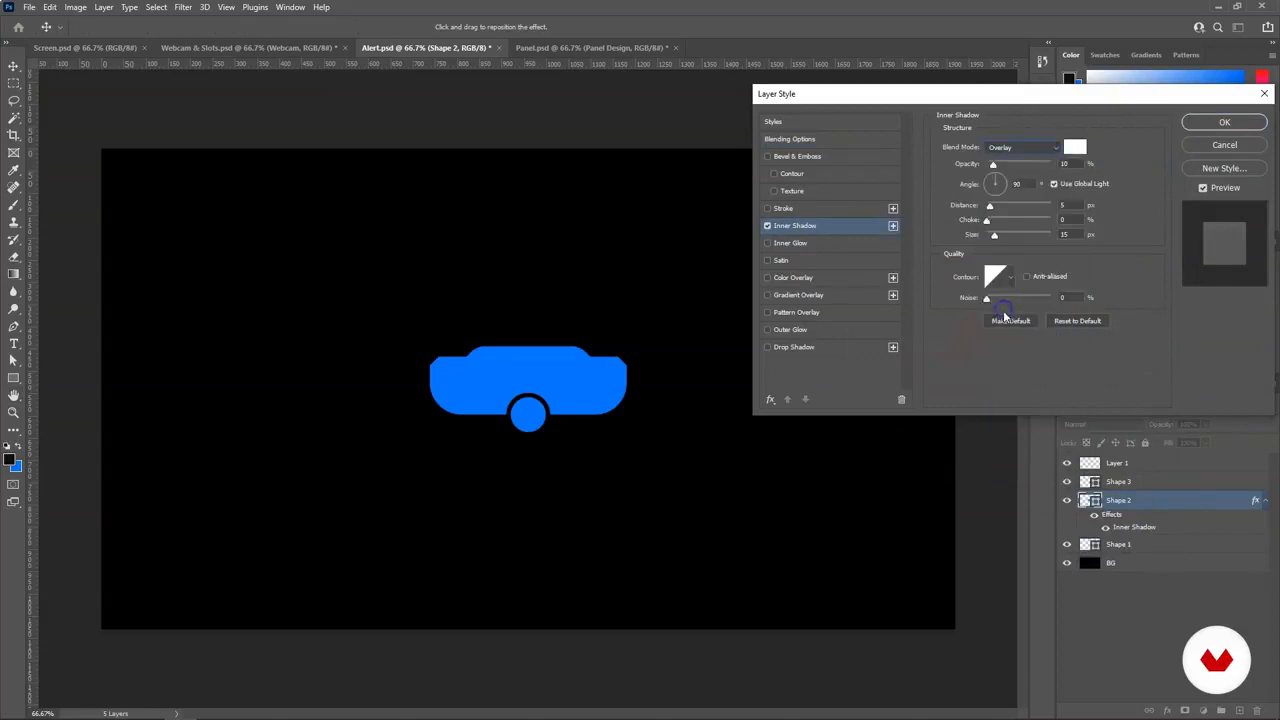
Step: Set the body's Inner Shadow to 100% opacity and 0 px size with a reduced distance, and enable Inner Glow
left_click_drag(1022, 158, 1085, 168)
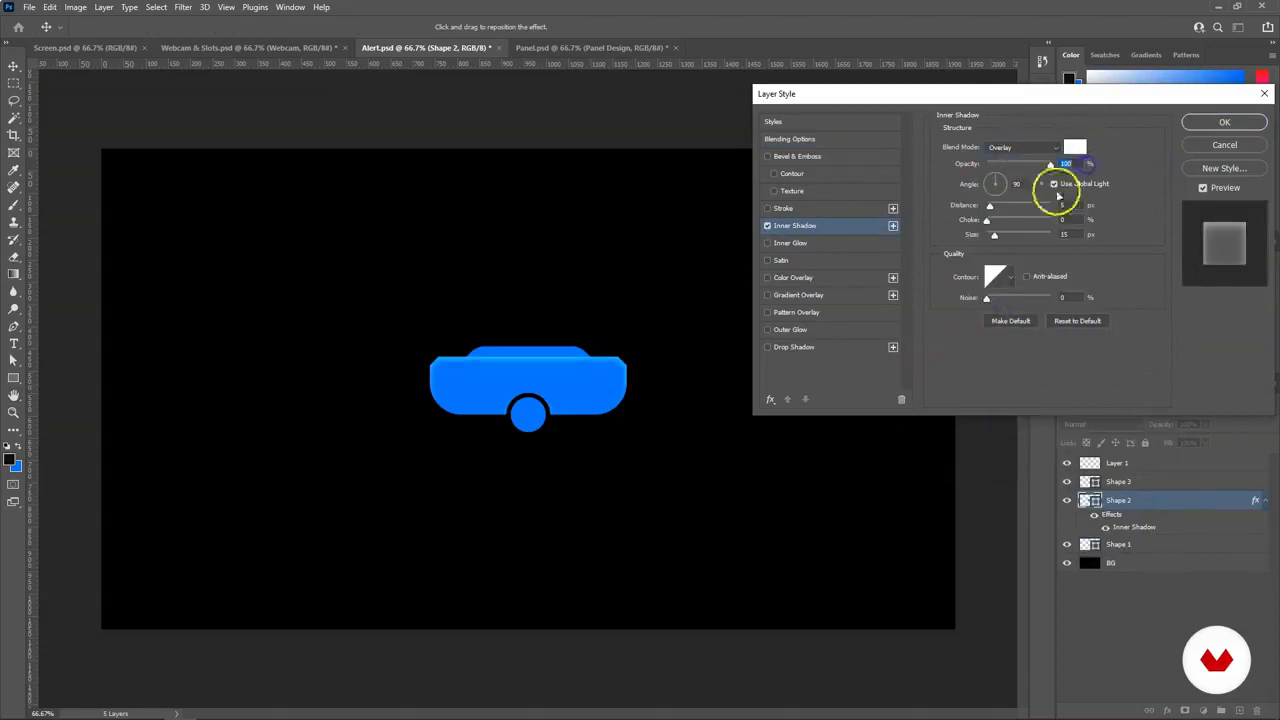
left_click_drag(1001, 237, 990, 237)
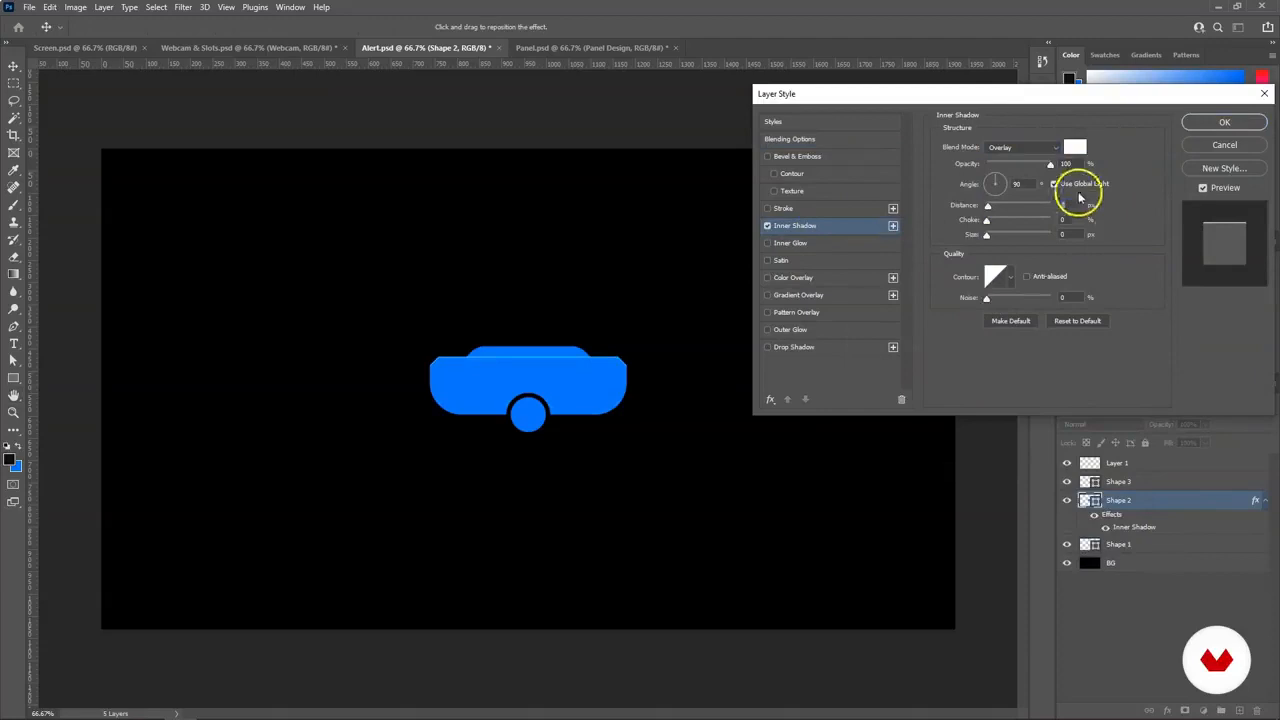
left_click(776, 244)
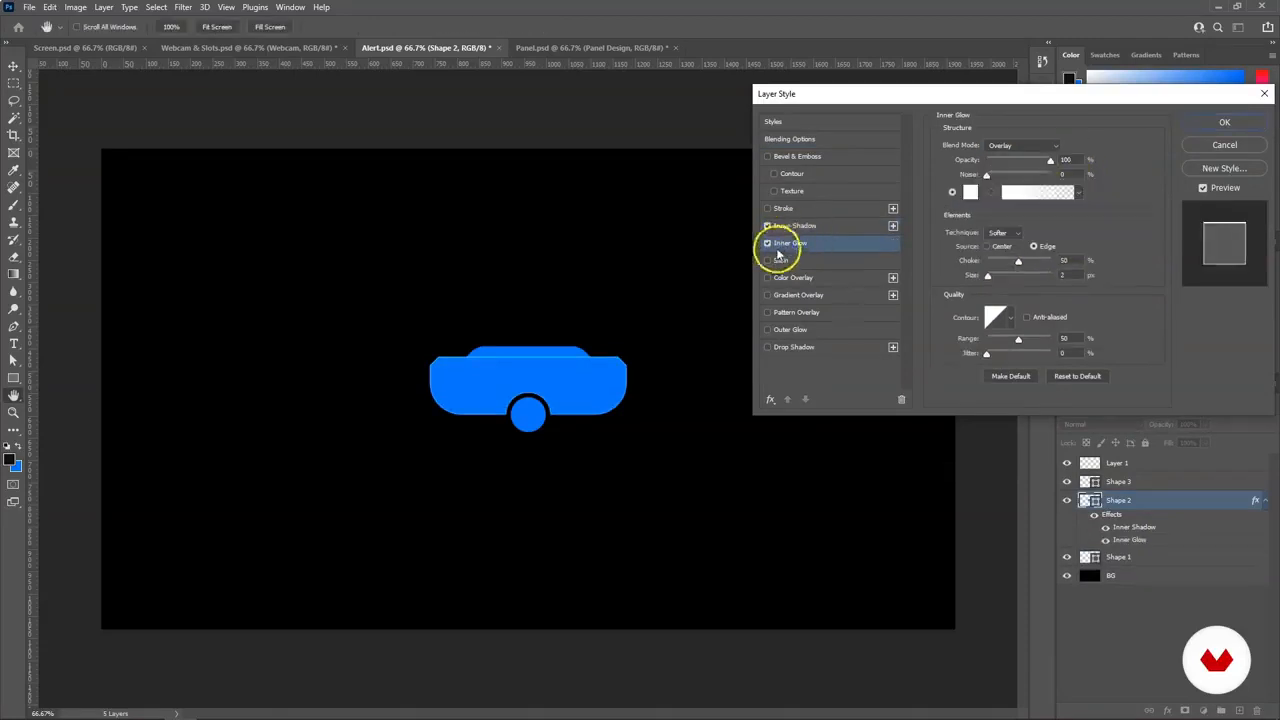
left_click(785, 330)
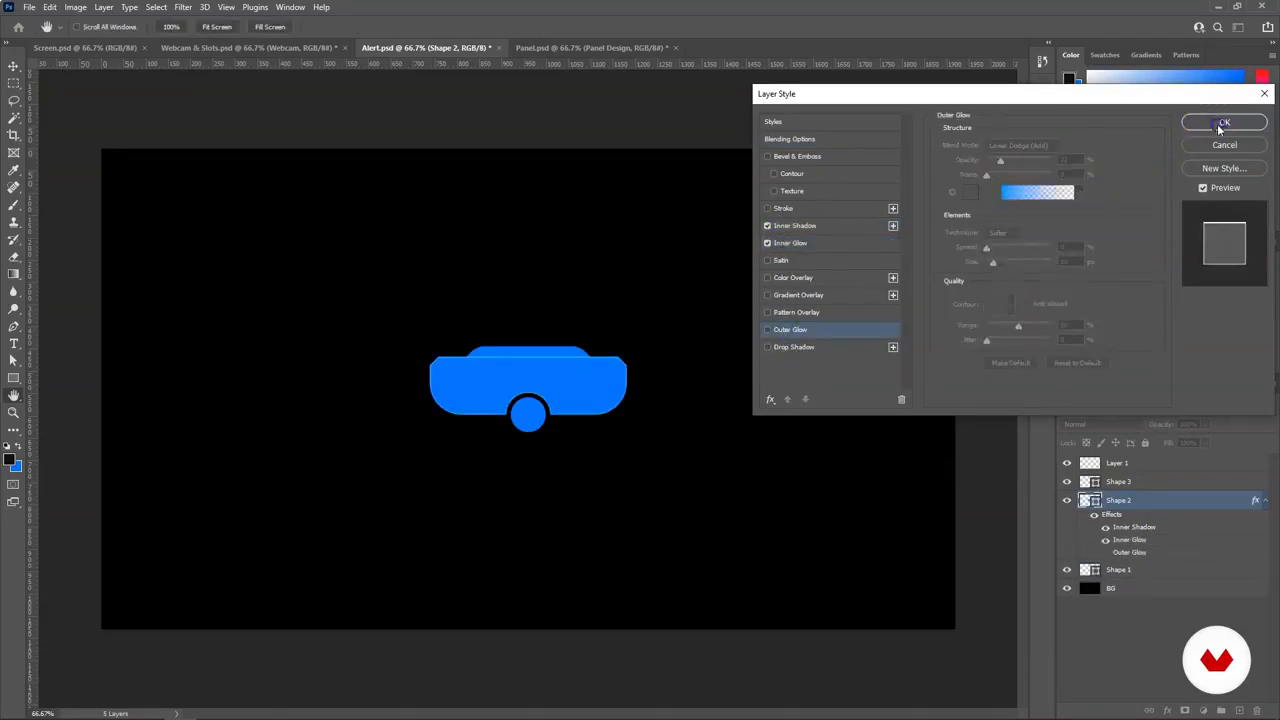
left_click(1217, 124)
Step: Review the slot design in Webcam & Slots.psd and load the body shape's outline as a selection in Alert.psd
left_click(180, 48)
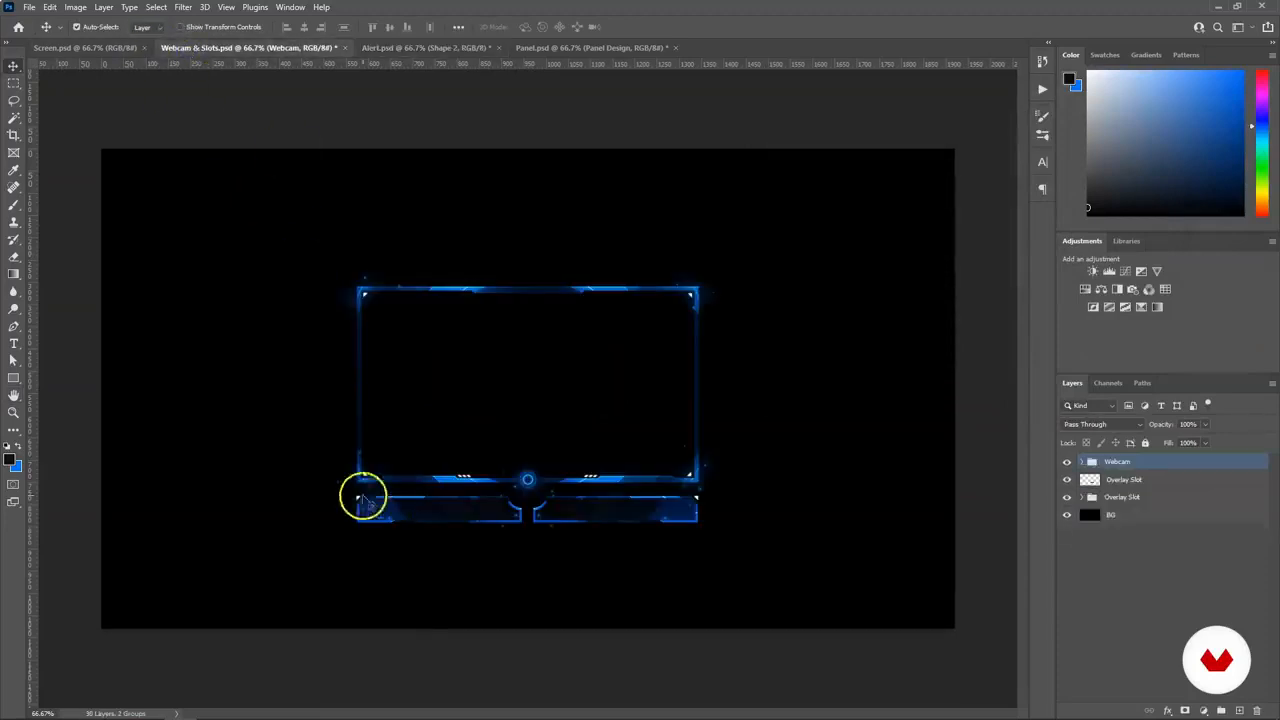
left_click(389, 50)
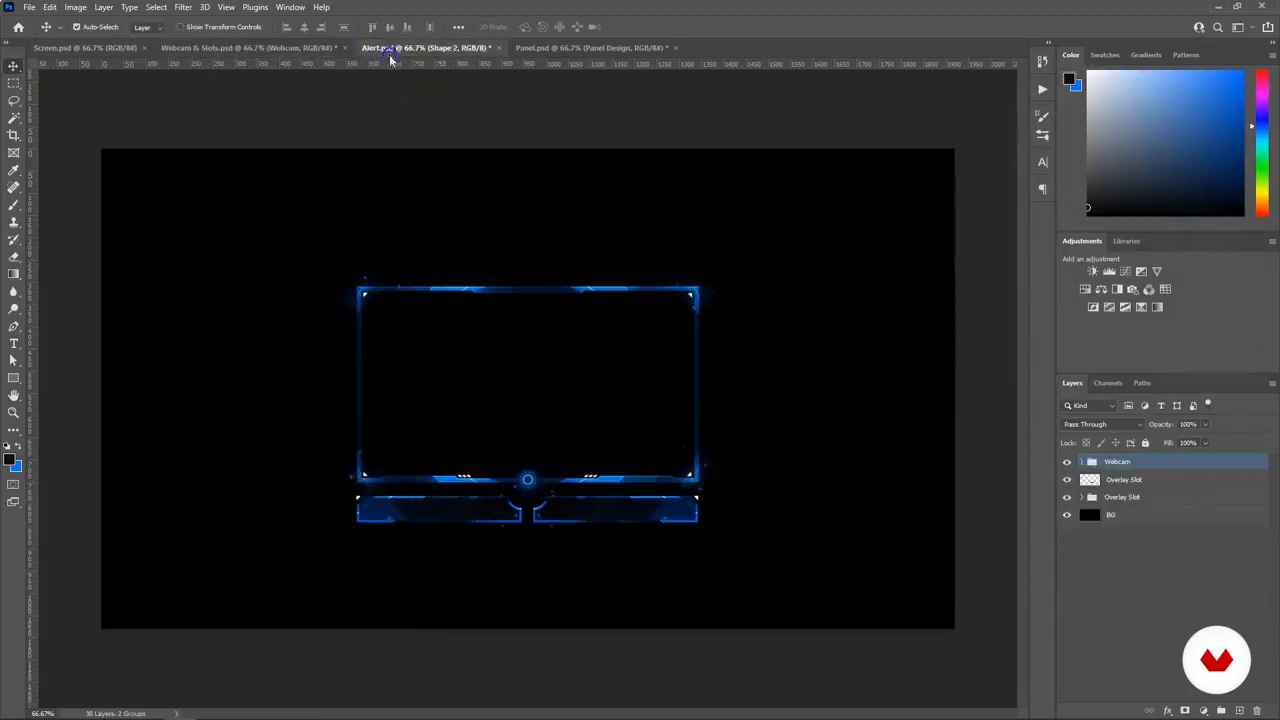
left_click(276, 47)
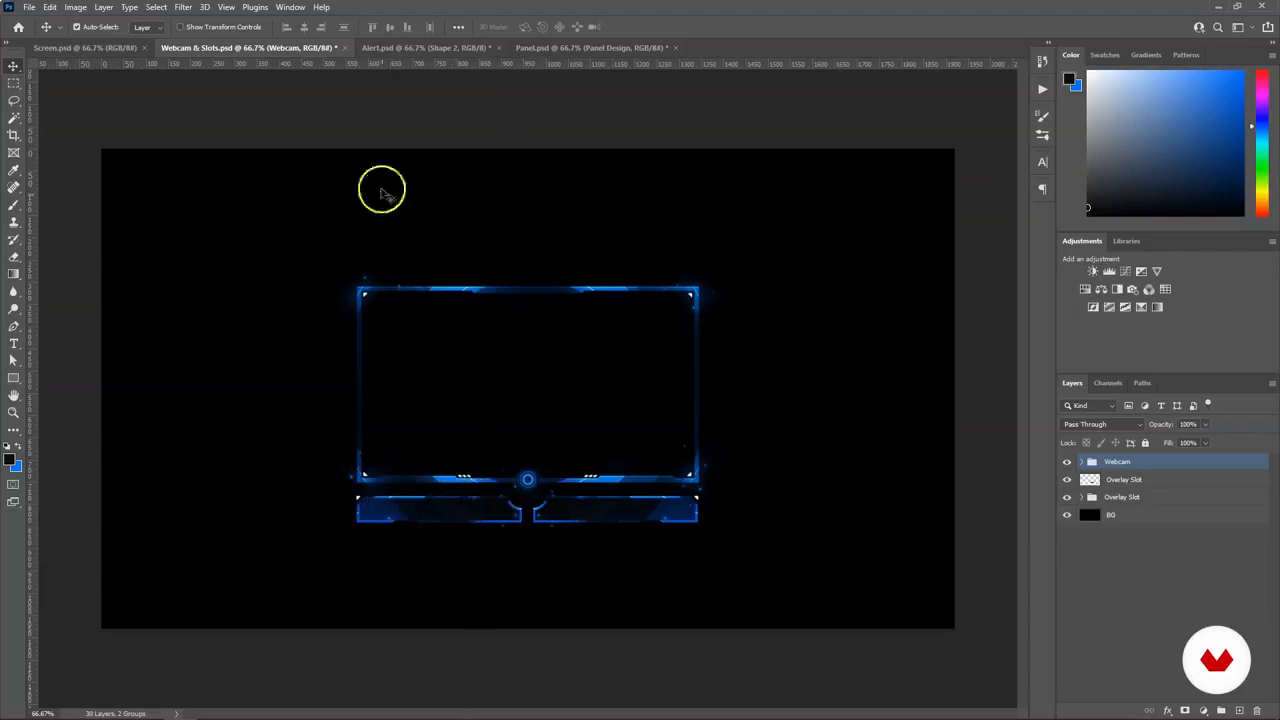
left_click(430, 47)
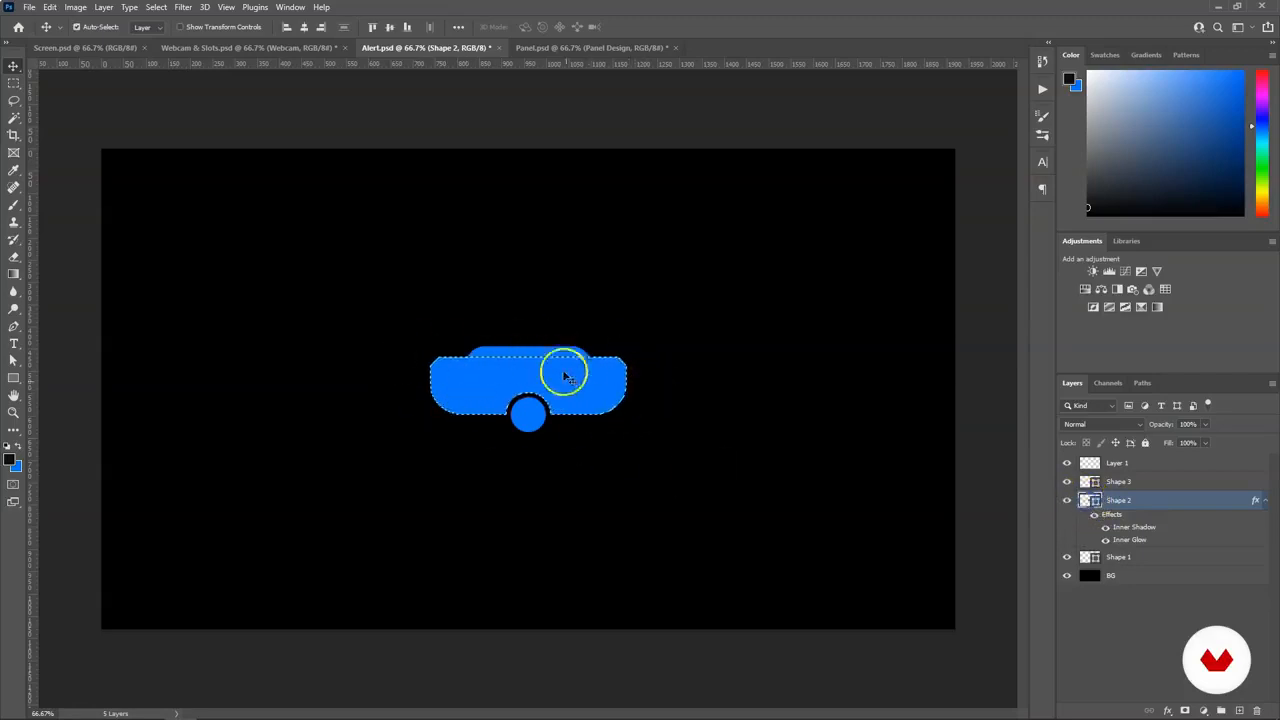
Step: Contract the body selection by 12 pixels and add a new layer above Shape 2
left_click(158, 8)
mouse_move(170, 207)
left_click(313, 246)
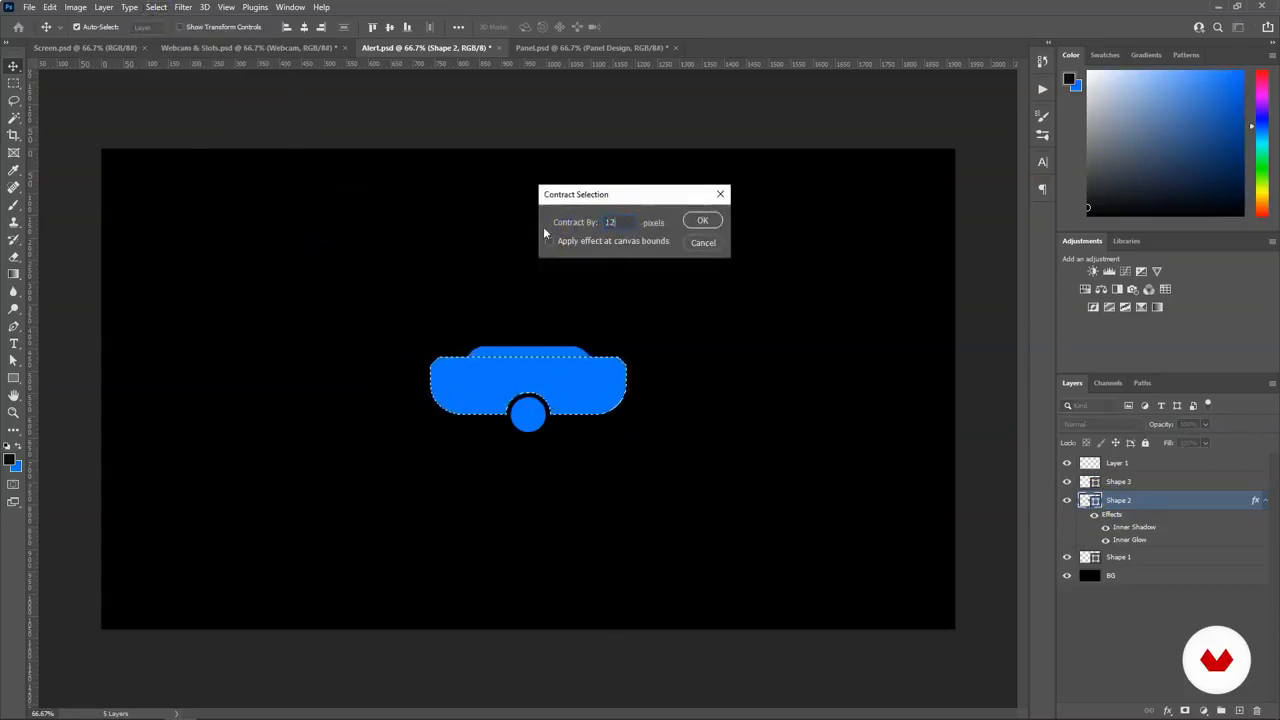
key("Return")
left_click(14, 84)
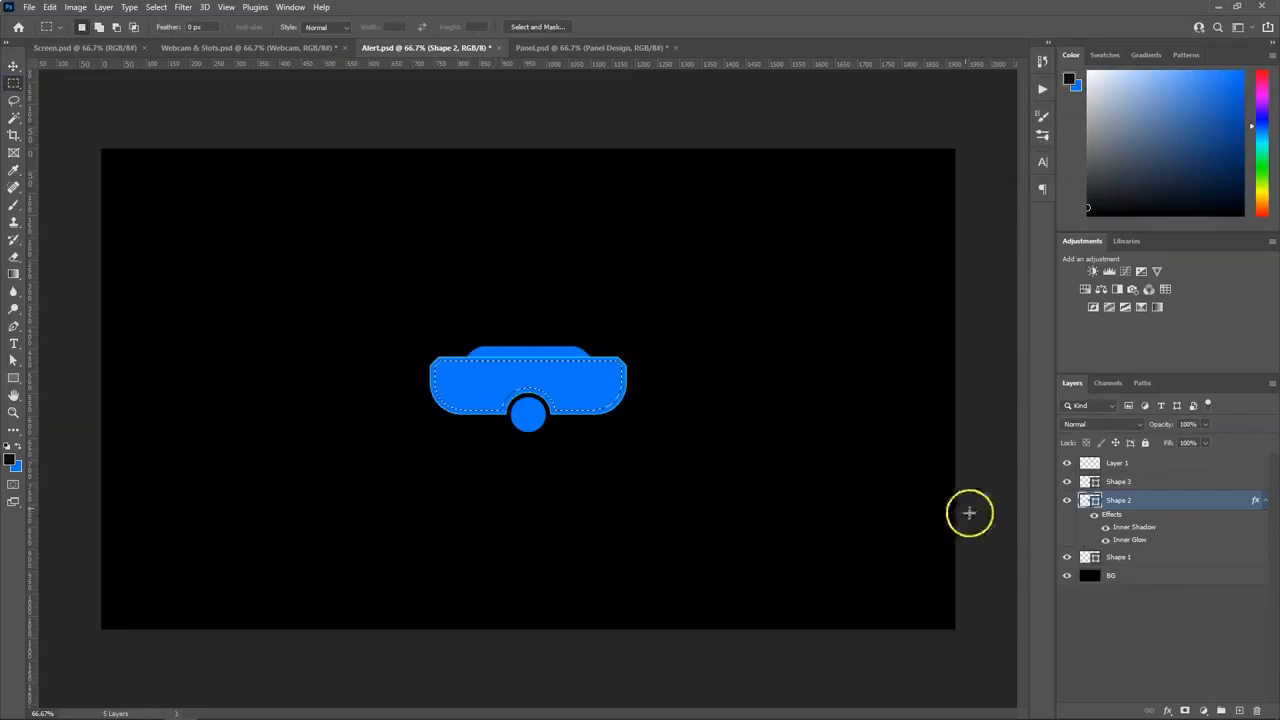
left_click(1240, 710)
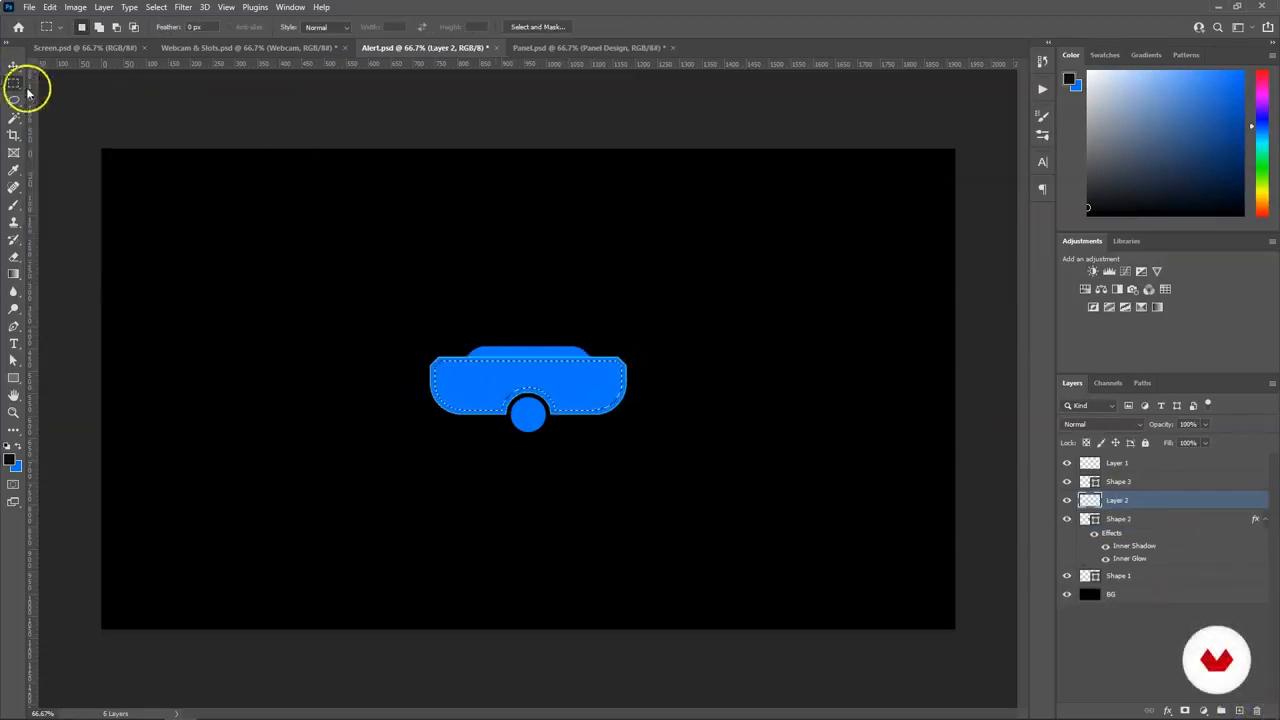
Step: Fill the contracted selection with black (#000000) on the new layer and clear the selection
right_click(578, 381)
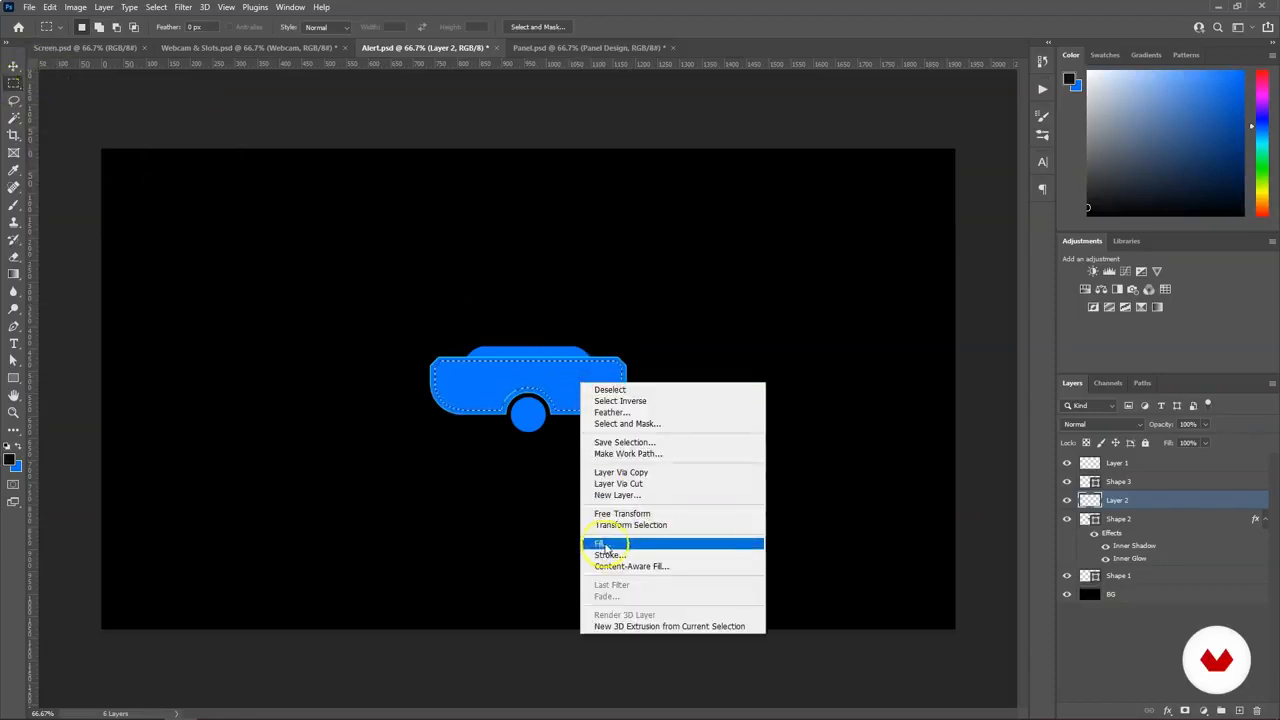
left_click(604, 543)
left_click(645, 186)
left_click(627, 217)
left_click(787, 469)
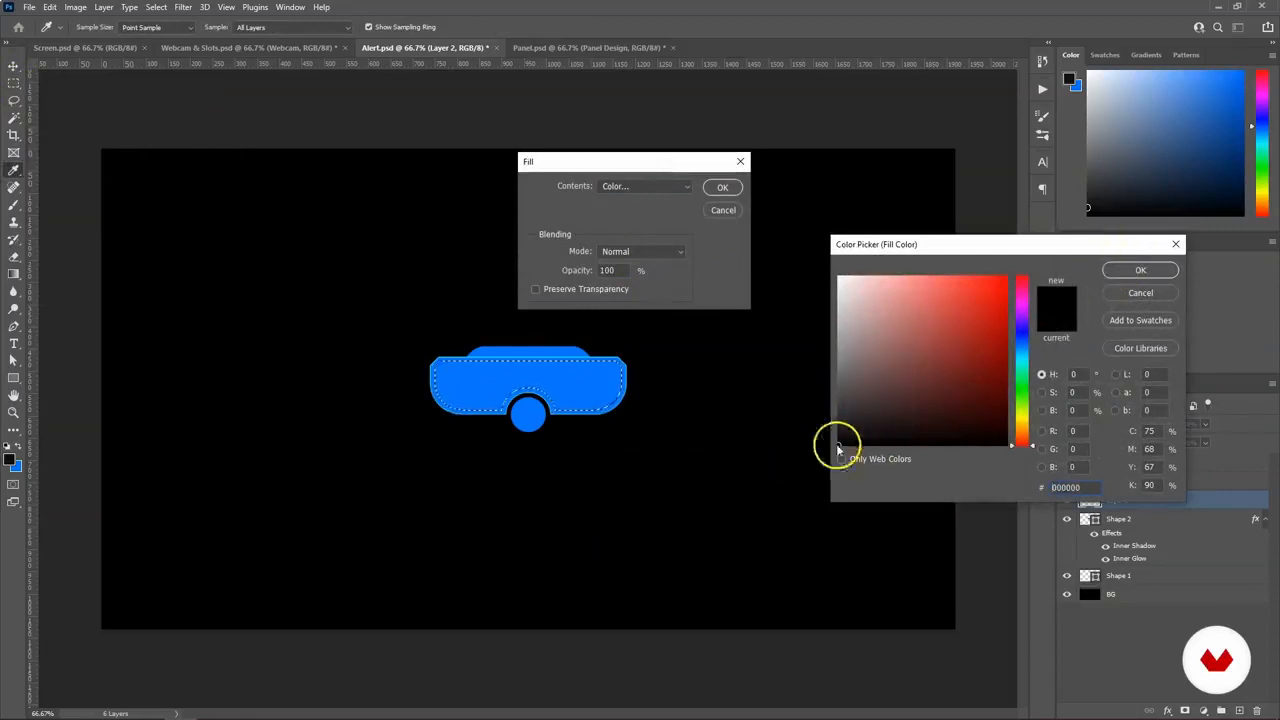
left_click(1127, 268)
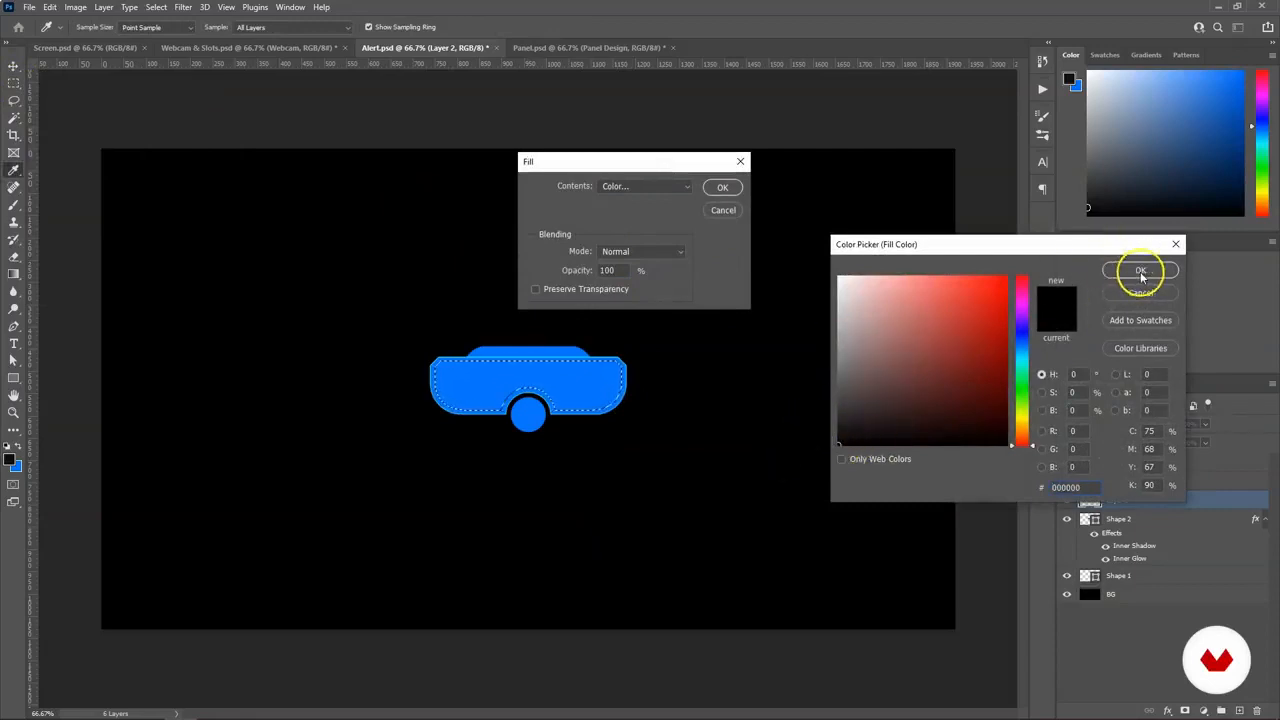
left_click(1146, 276)
left_click(726, 190)
left_click(442, 274)
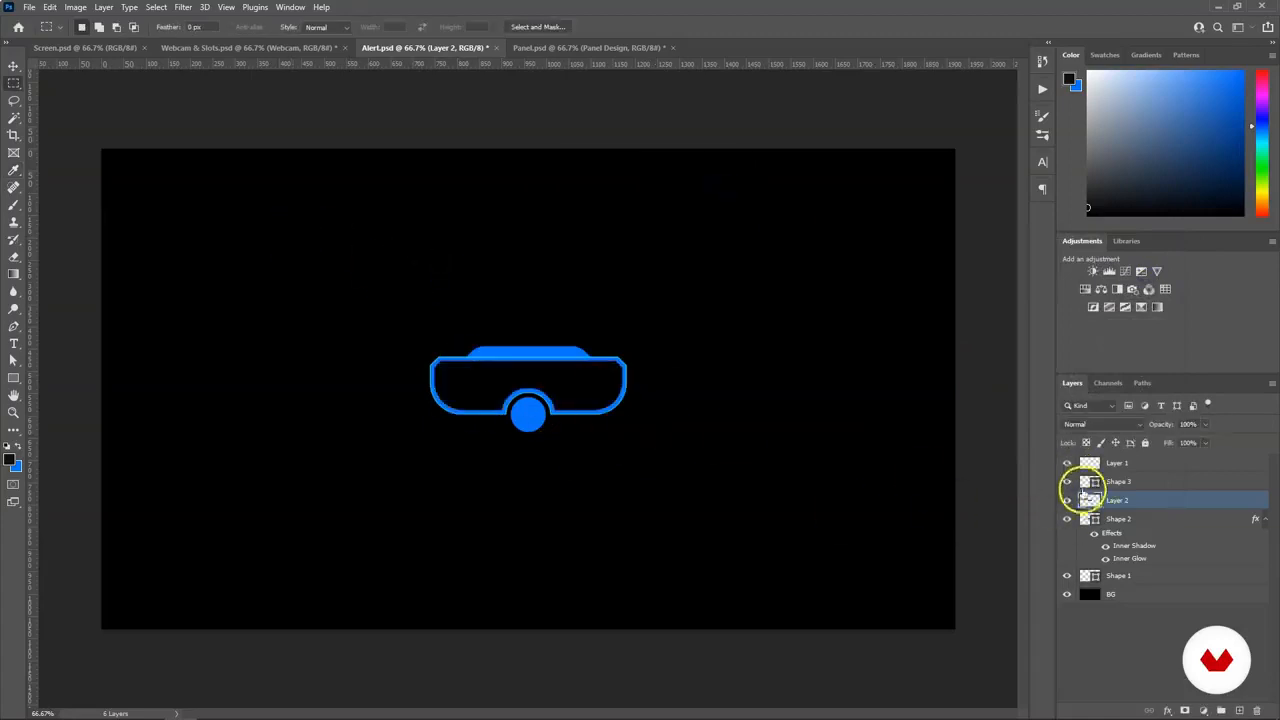
Step: Collapse the Shape 2 effects list and select the Shape 1 piece above the body
left_click_drag(1117, 483, 1117, 492)
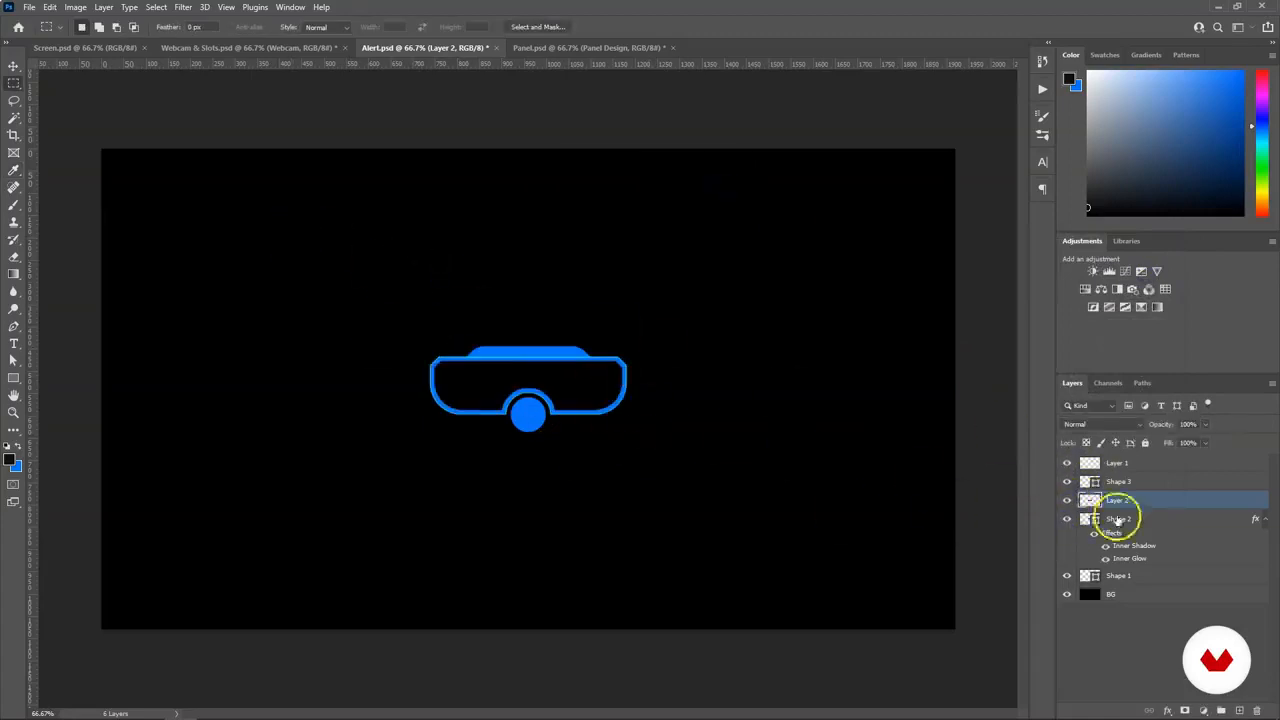
left_click(1112, 518)
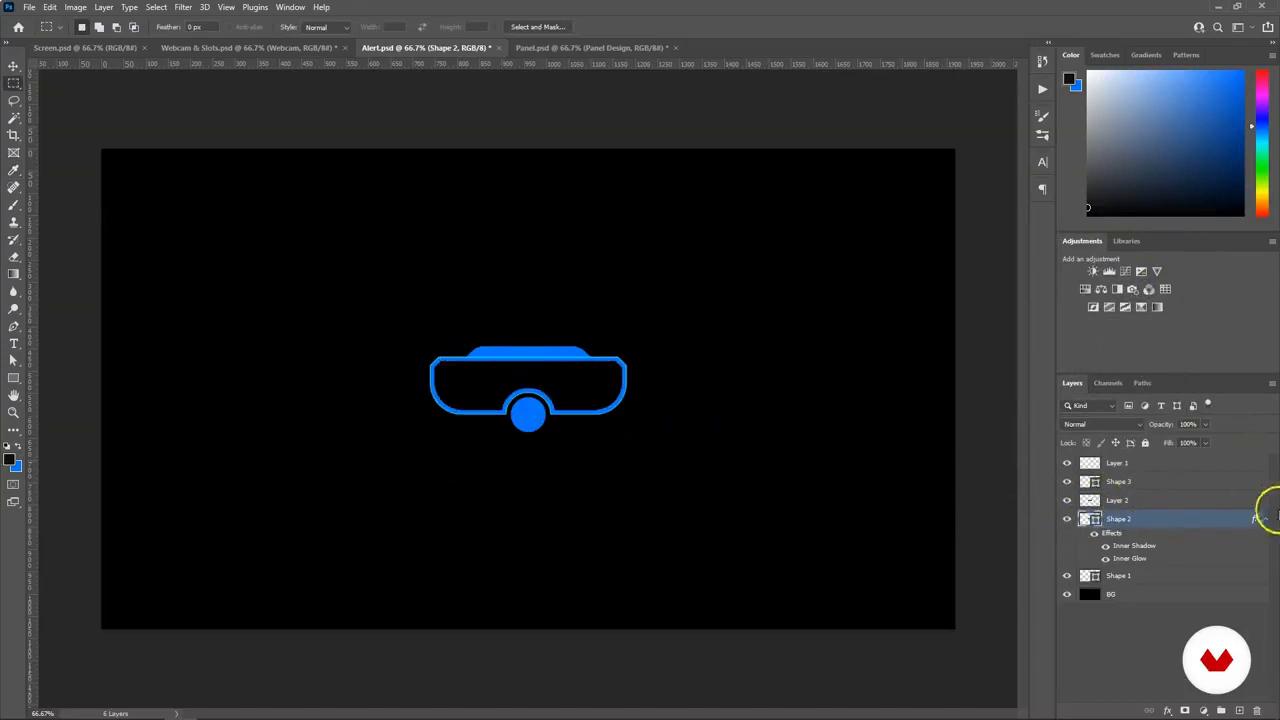
left_click(1265, 518)
left_click(14, 65)
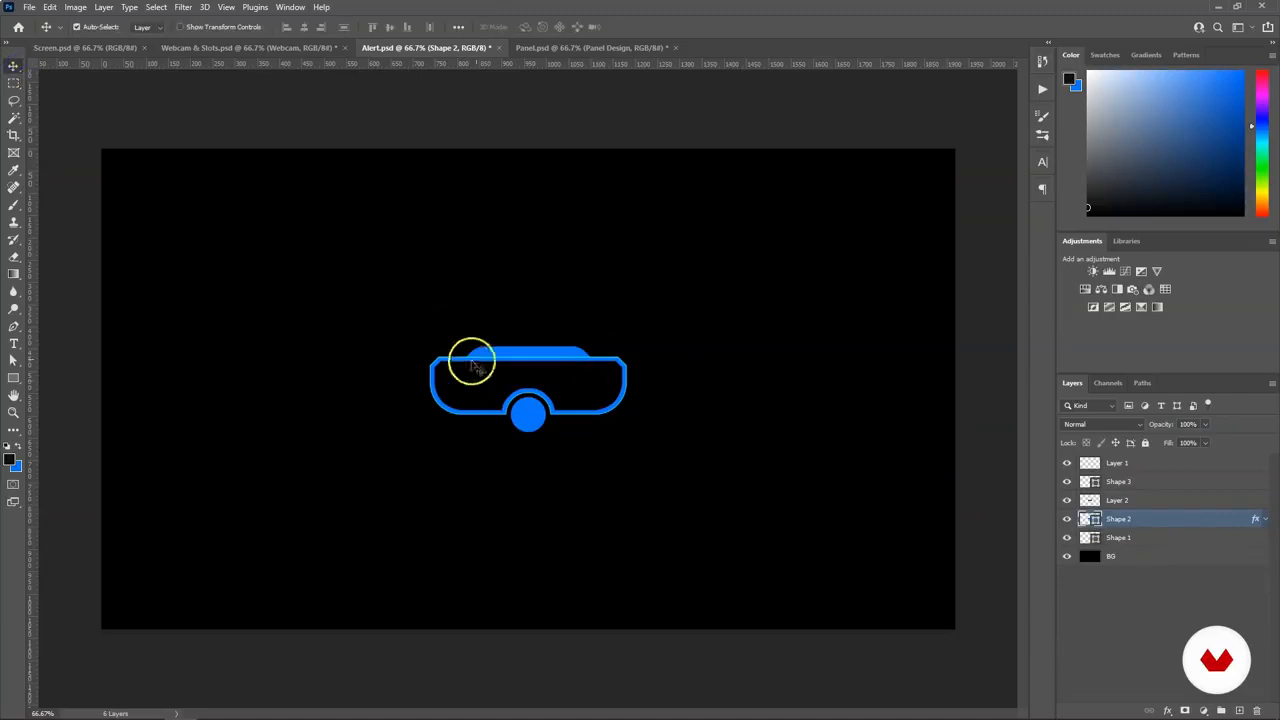
left_click(497, 356)
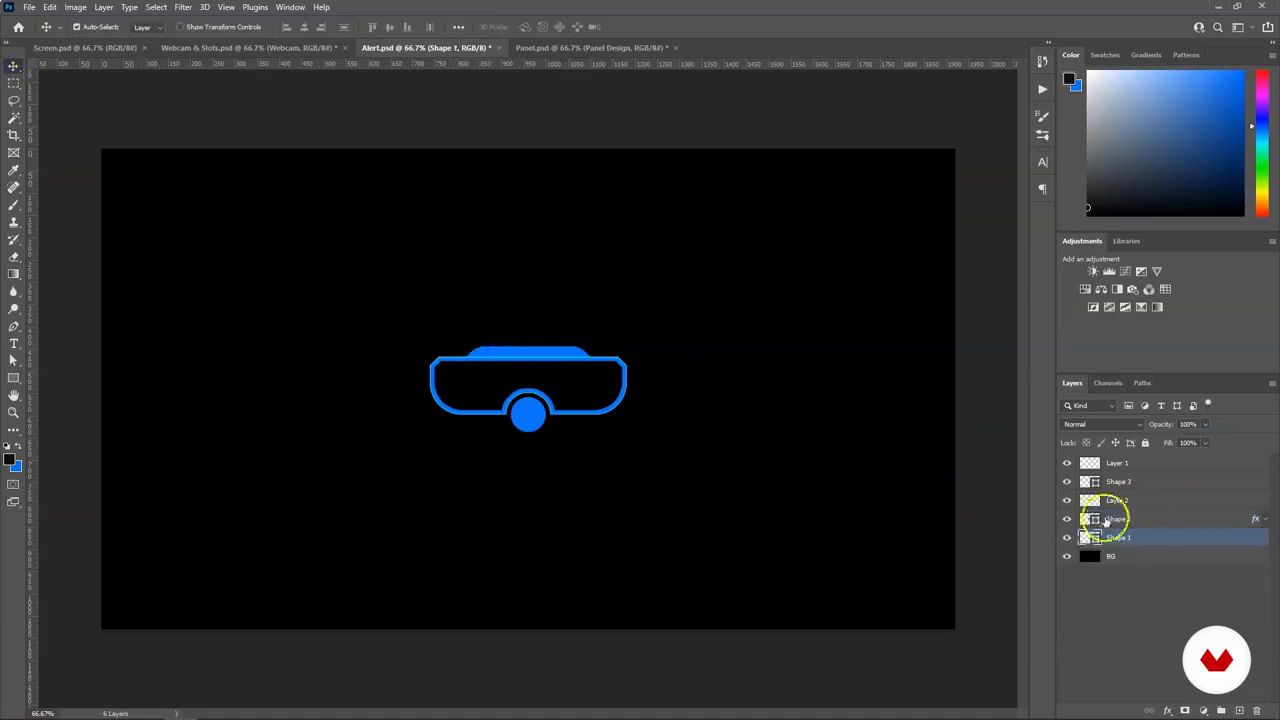
key("ctrl+t")
left_click_drag(594, 343, 596, 343)
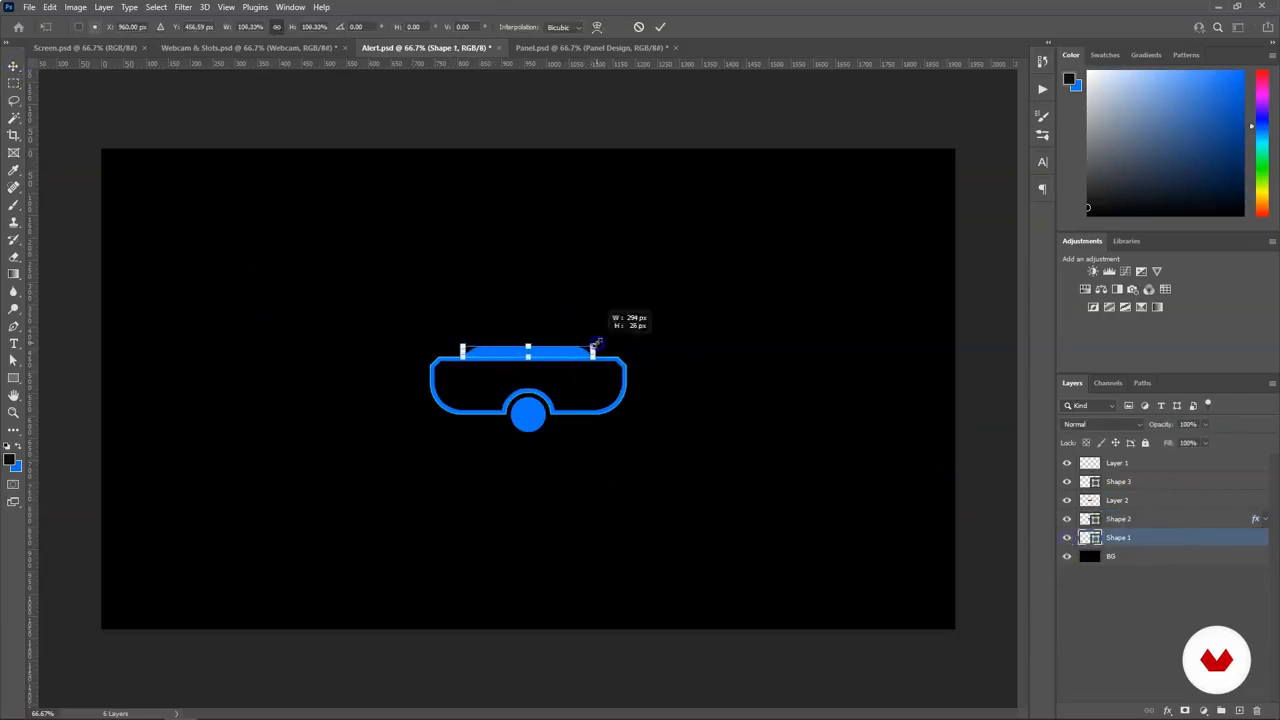
key("ctrl+z")
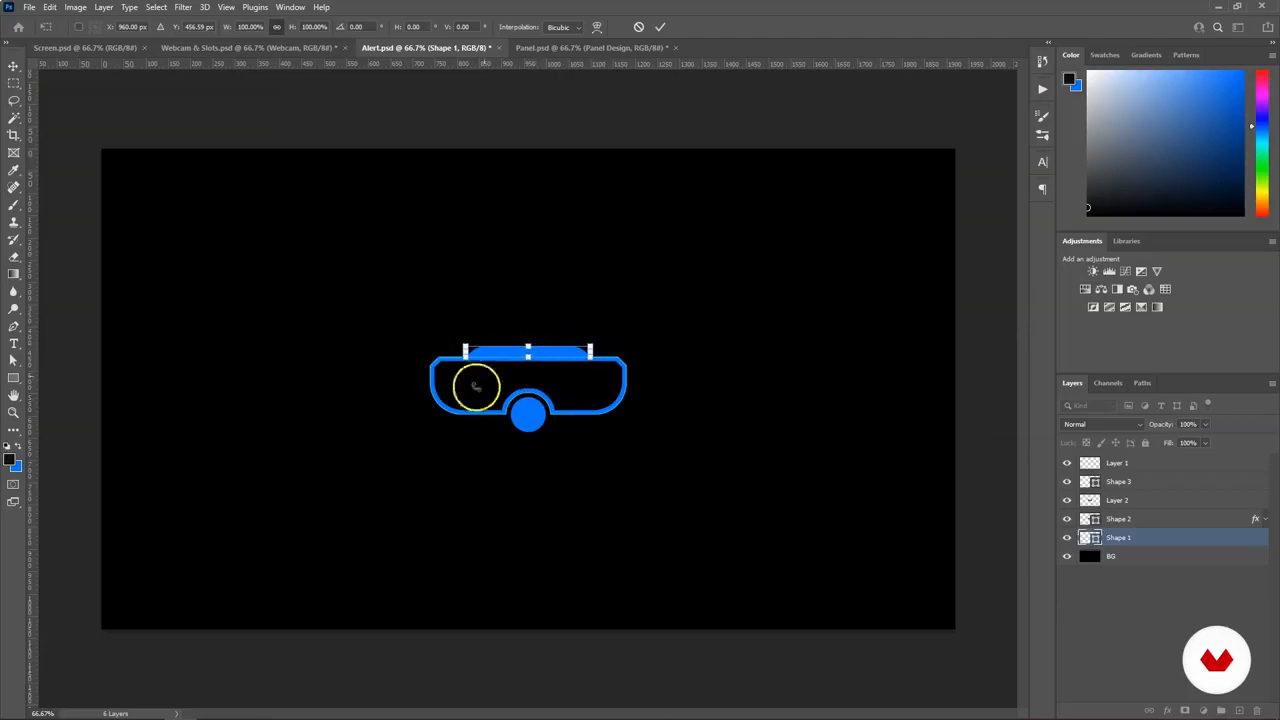
key("Return")
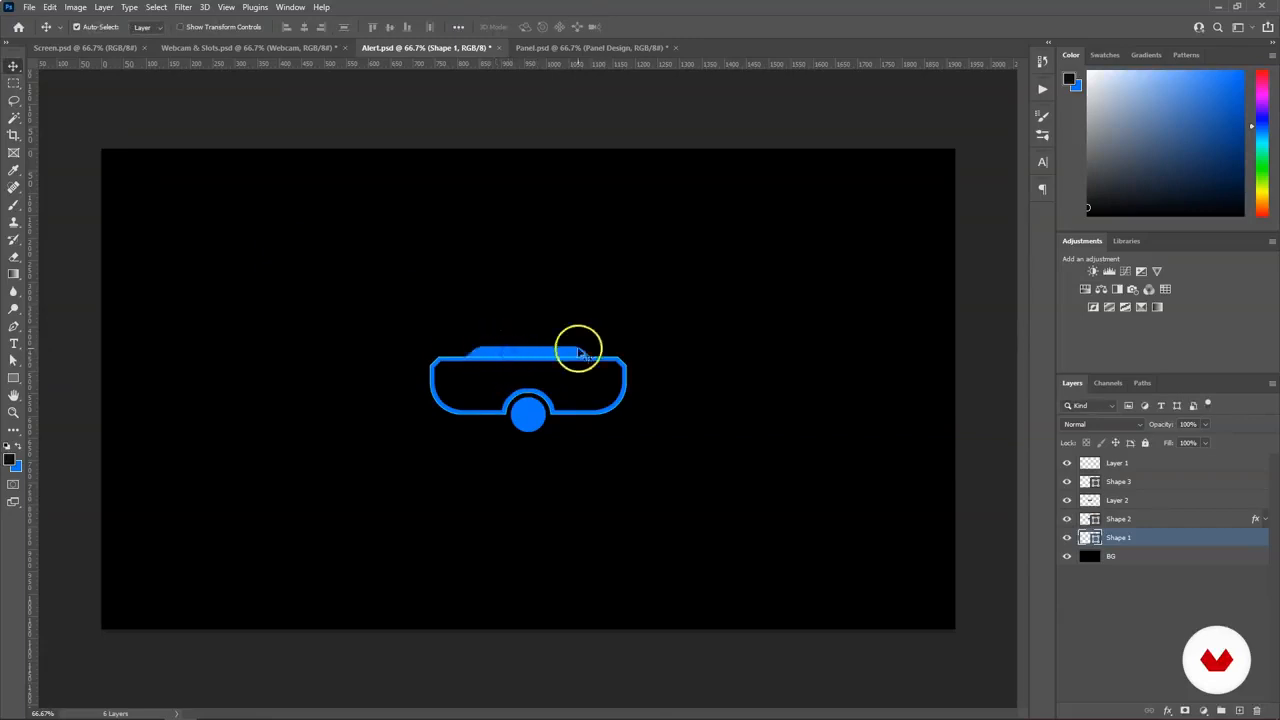
Step: Scale the Shape 1 top piece up to about 330 px wide
key("ctrl+t")
left_click_drag(590, 347, 602, 349)
left_click(14, 359)
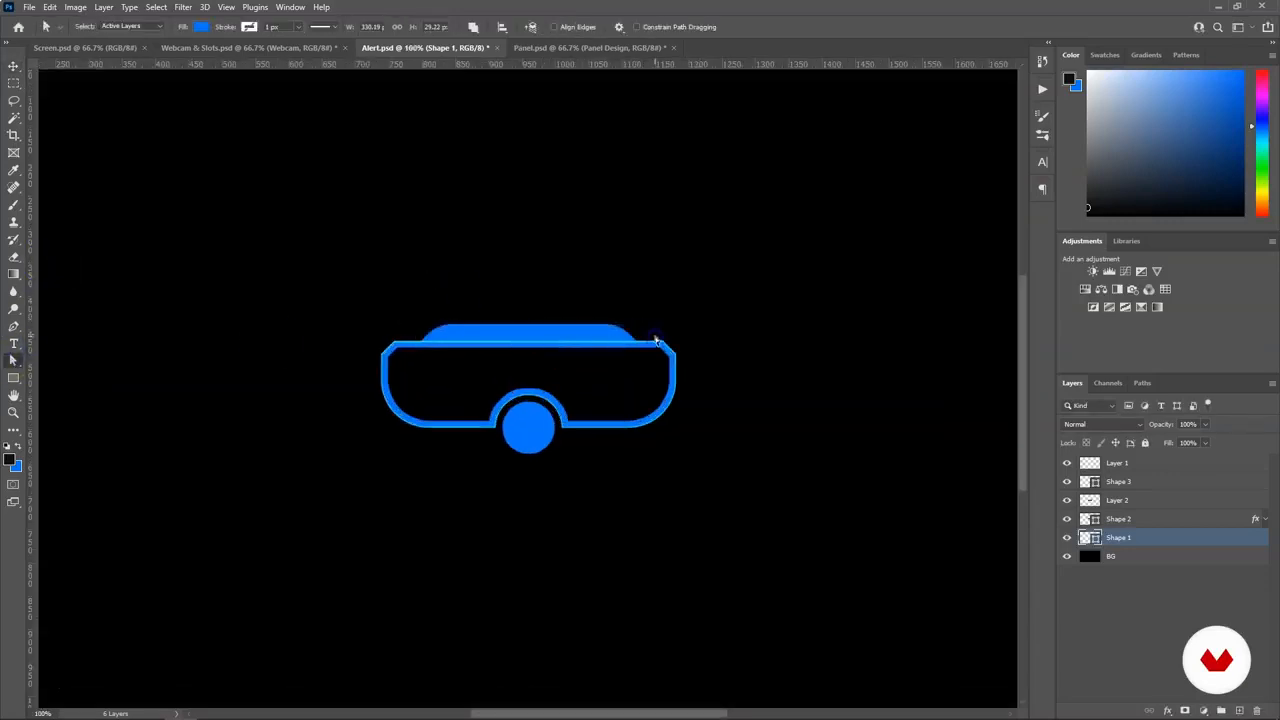
Step: Adjust the anchor points along the lower edge of Shape 1 and stretch the piece taller to about 112% height
left_click(576, 337)
key("Up")
key("shift+Up")
key("shift+Down")
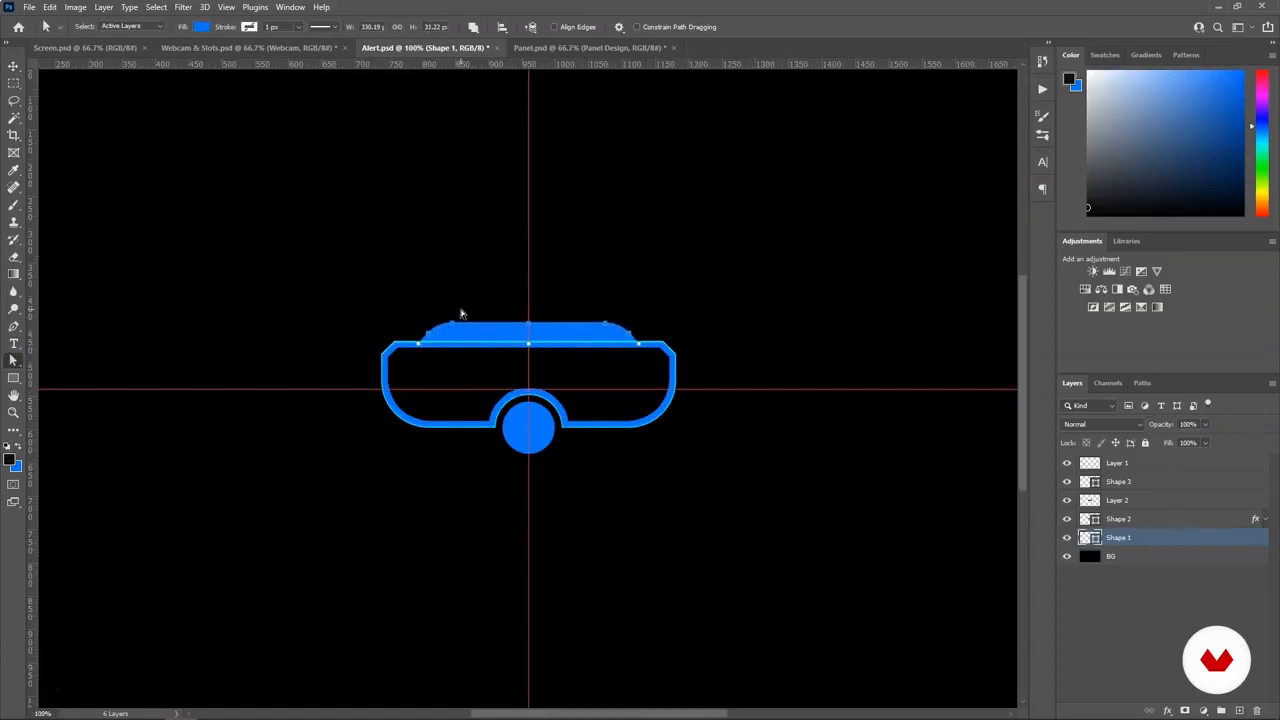
key("ctrl+t")
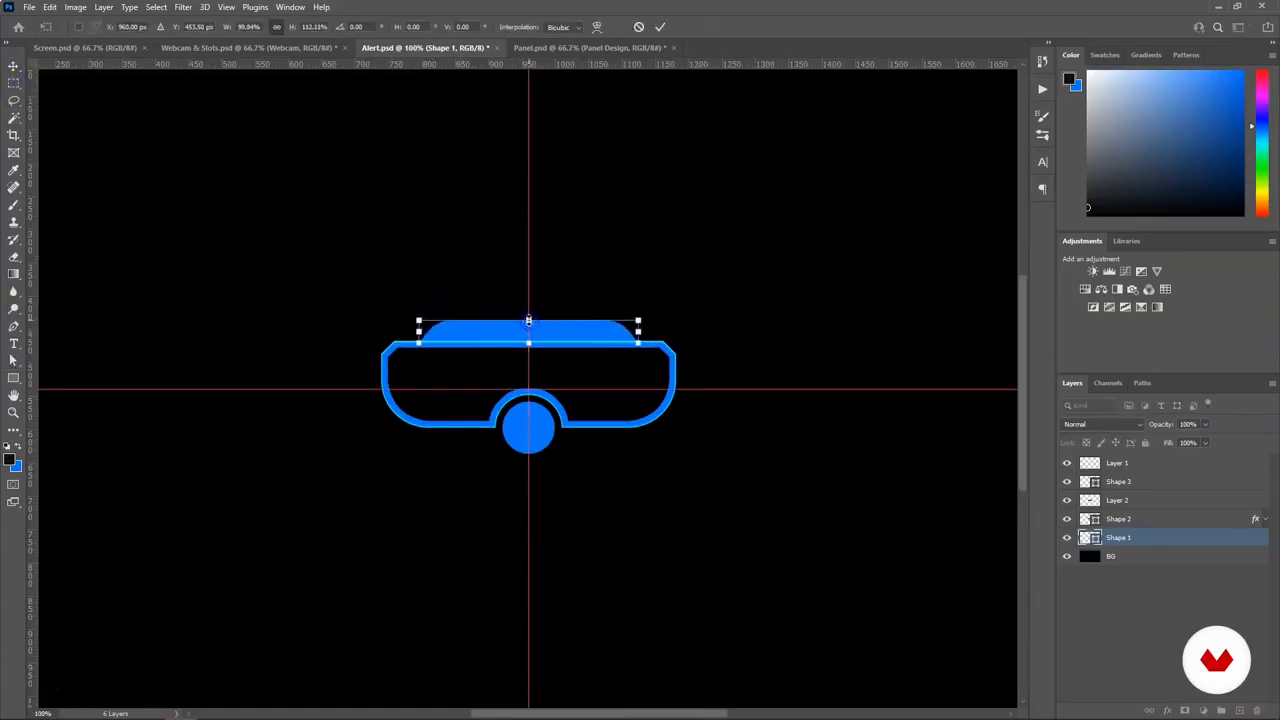
key("Return")
key("ctrl+minus")
Step: Load the outline of Shape 1 as a selection and add a new layer above it
left_click(565, 345)
left_click_drag(1112, 538, 1098, 560)
left_click(1092, 541, "ctrl")
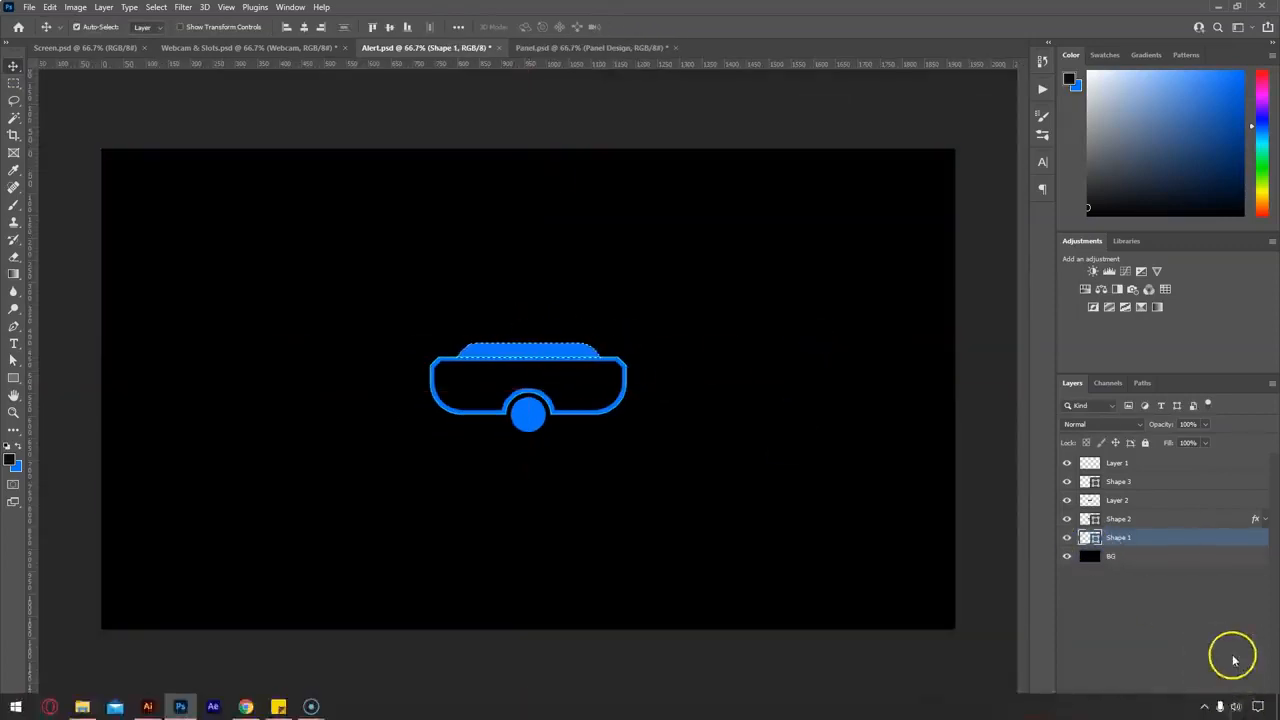
left_click(1240, 710)
Step: Contract the top piece's selection by 5 pixels
left_click(156, 7)
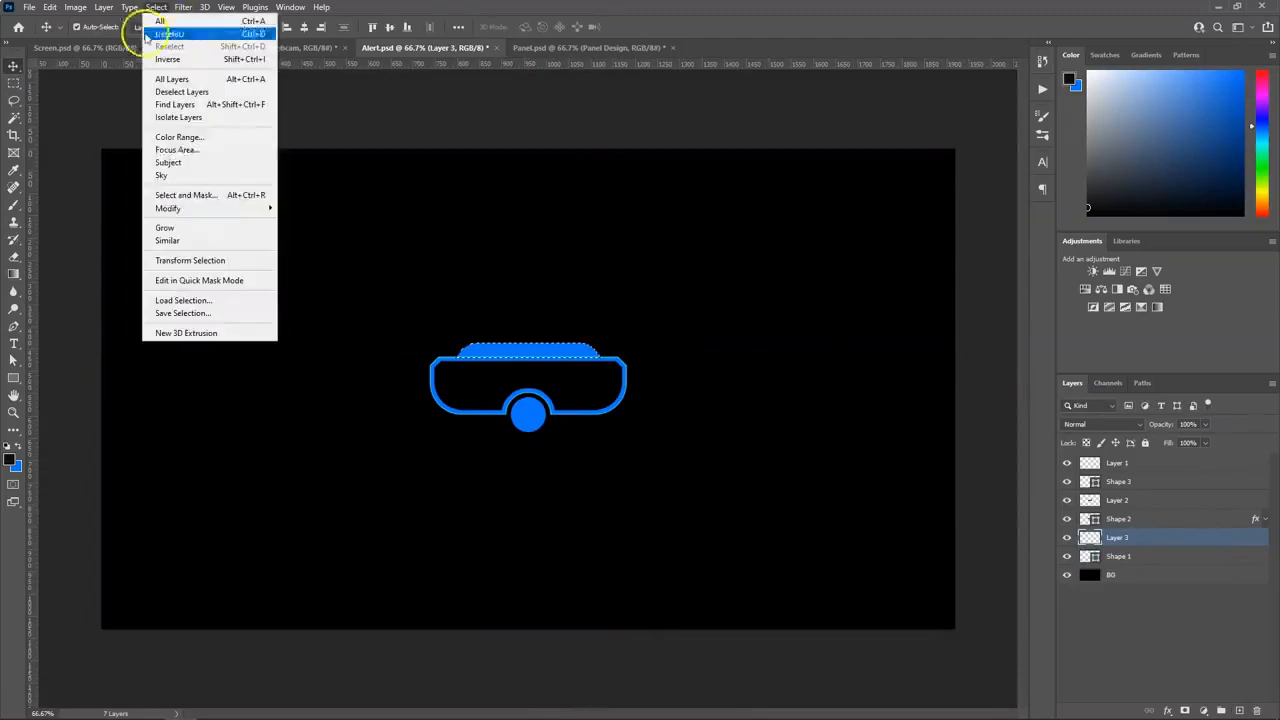
mouse_move(168, 208)
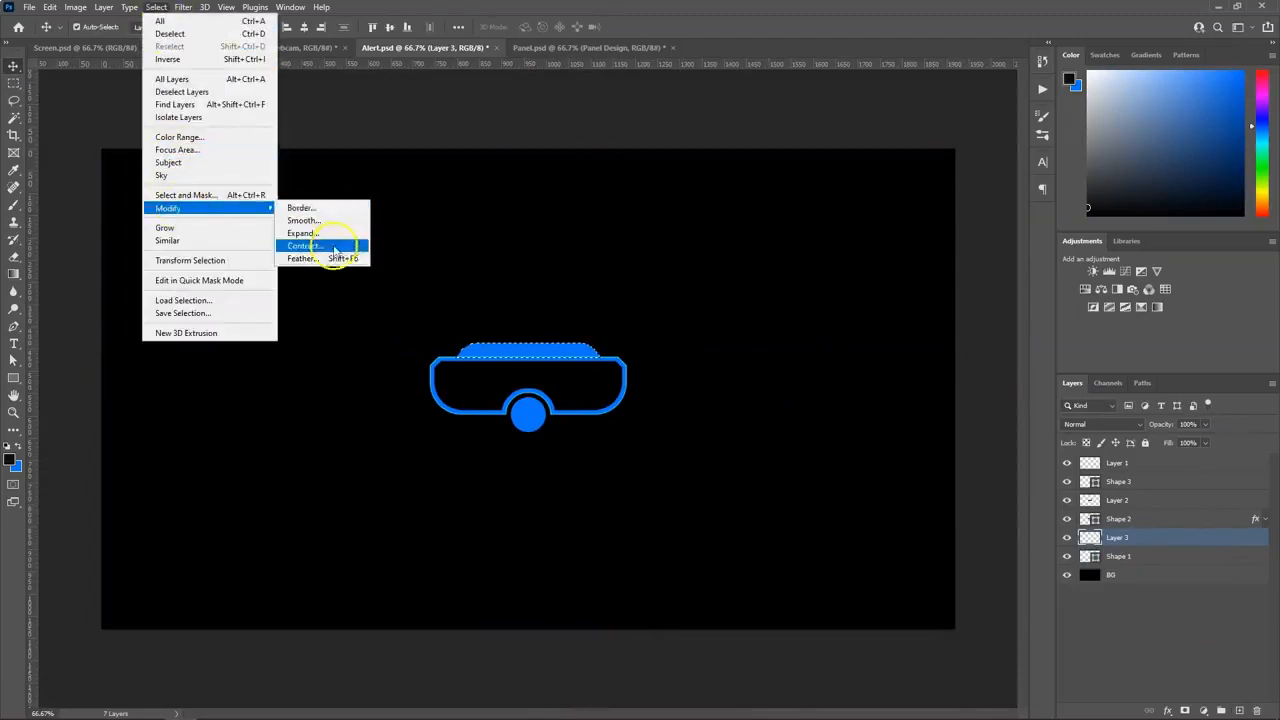
left_click(329, 249)
type("5")
left_click(702, 220)
Step: Fill the contracted selection with black on Layer 3 and deselect it
left_click(14, 82)
right_click(547, 353)
left_click(565, 512)
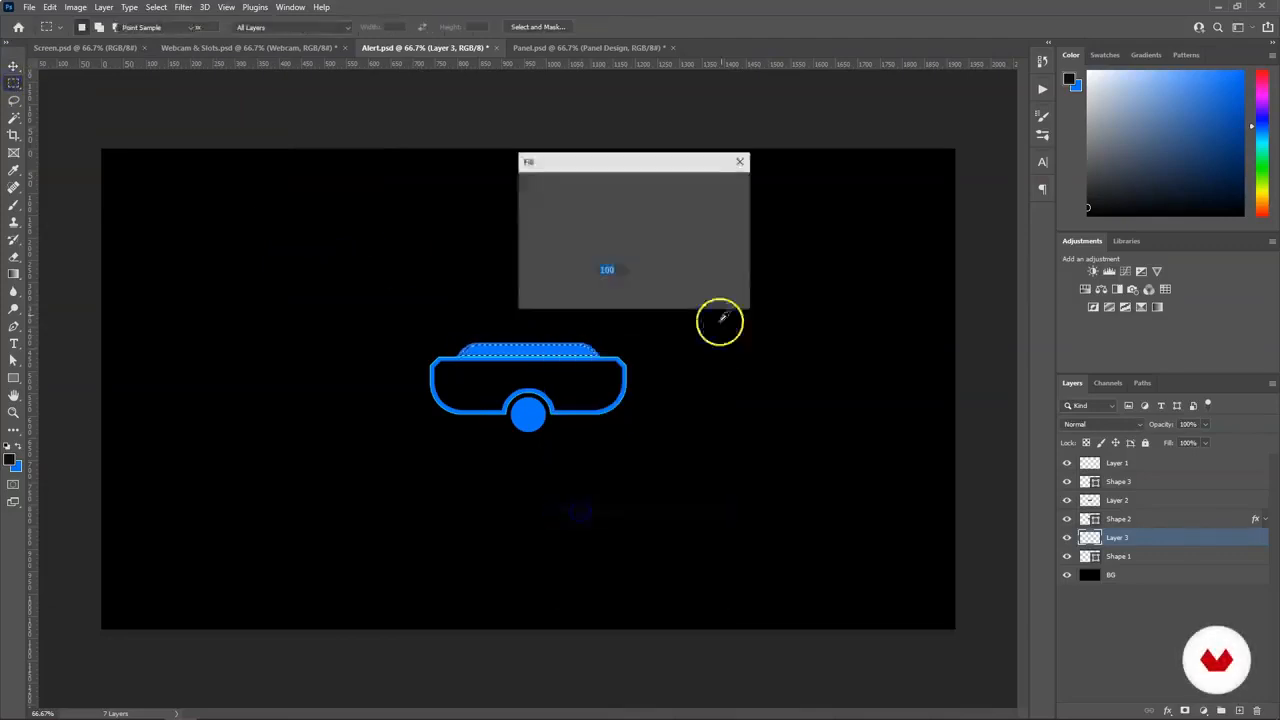
left_click(717, 188)
key("ctrl+d")
key("v")
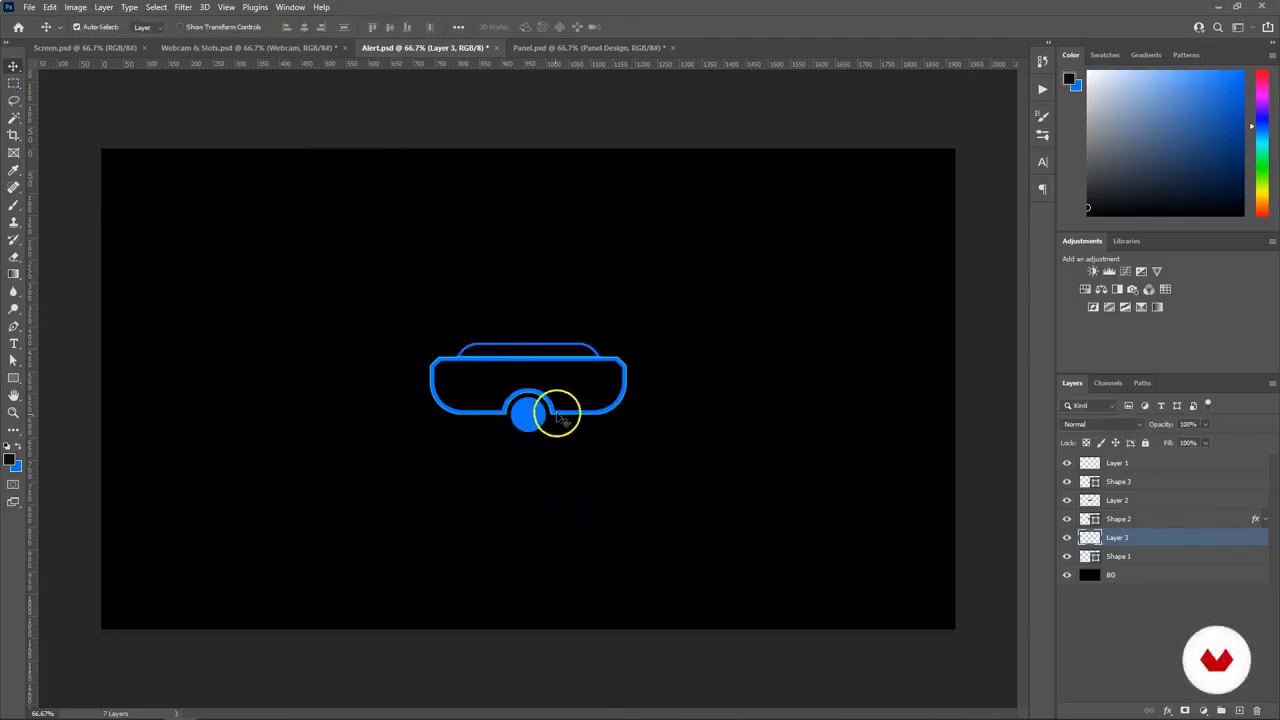
Step: Copy the BG texture from the Overlay Slot group in Webcam & Slots.psd into Alert.psd, directly above Shape 2
left_click(185, 46)
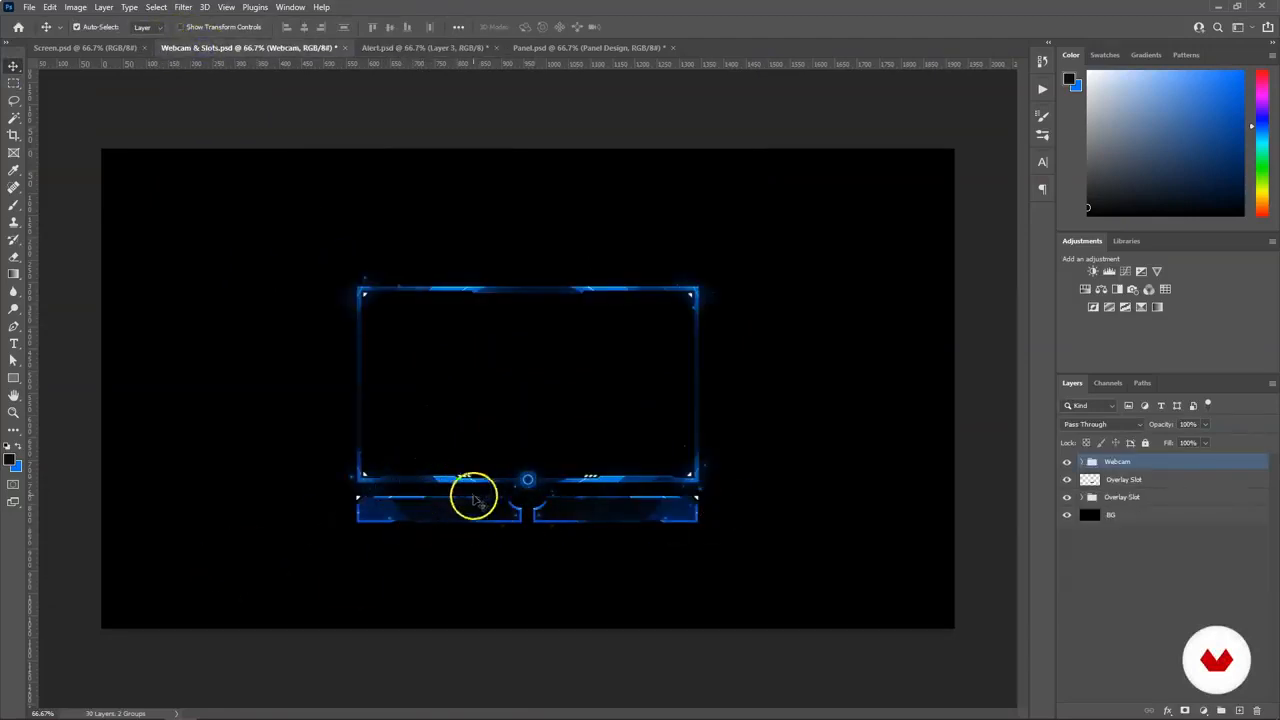
left_click(1084, 497)
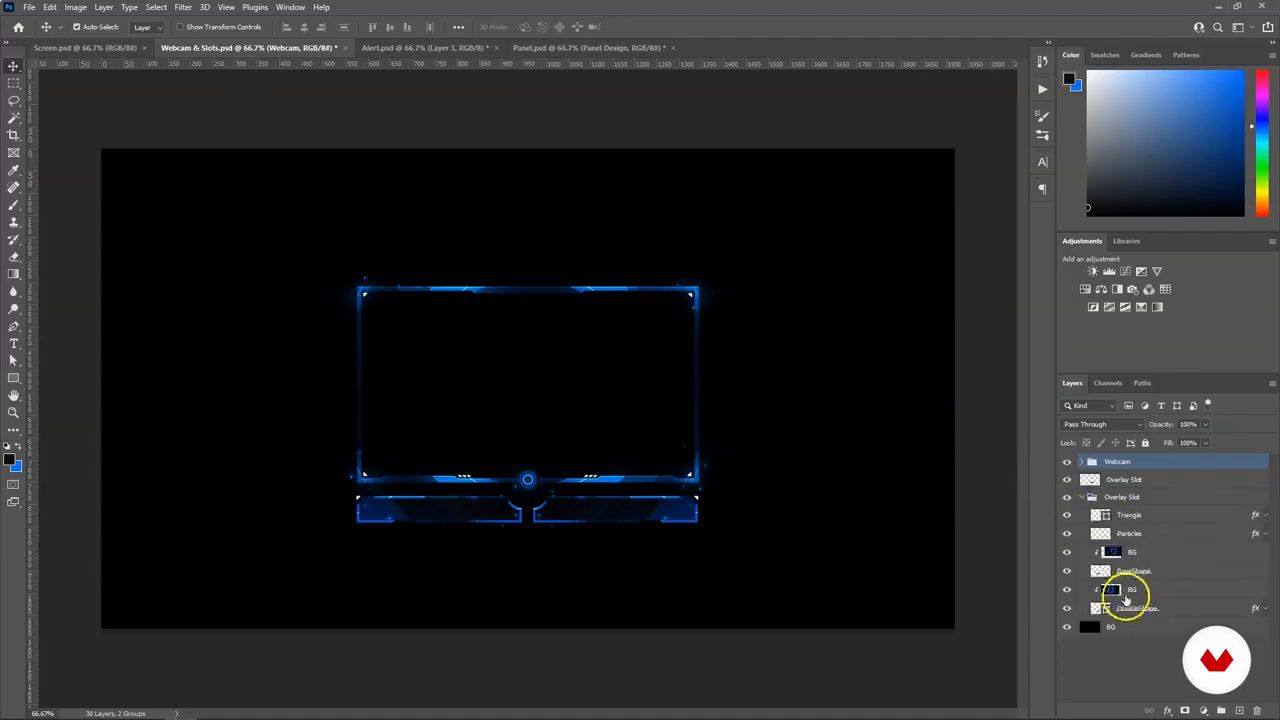
left_click(1130, 590)
left_click(1135, 552)
left_click(411, 48)
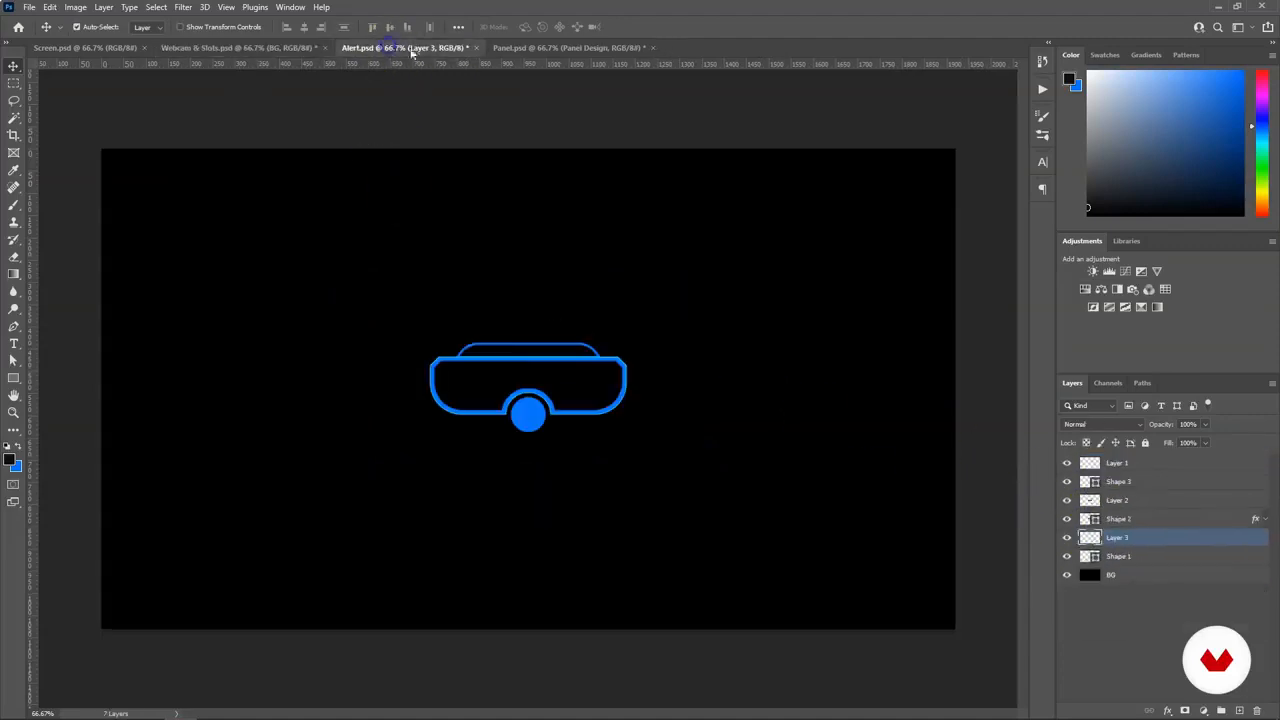
left_click(483, 367)
key("ctrl+v")
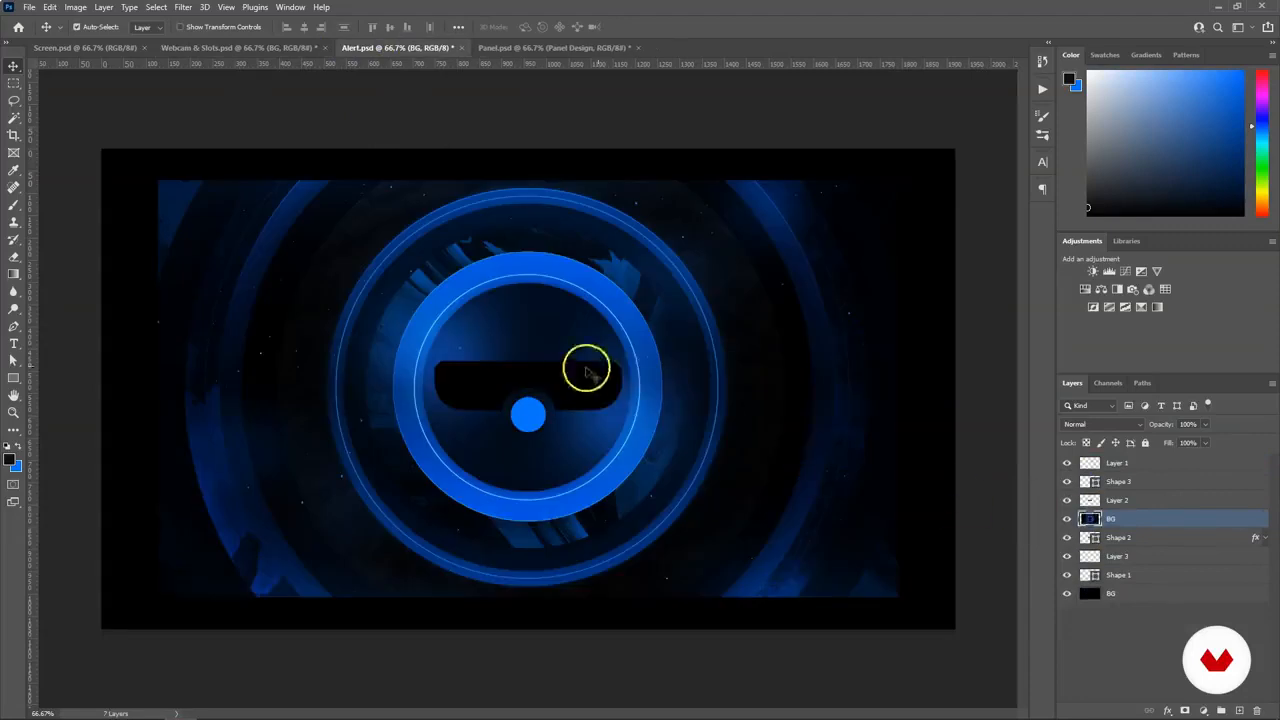
Step: Clip the BG texture to Shape 2, then scale it down and reposition it over the body outline
right_click(1130, 521)
left_click(1001, 414)
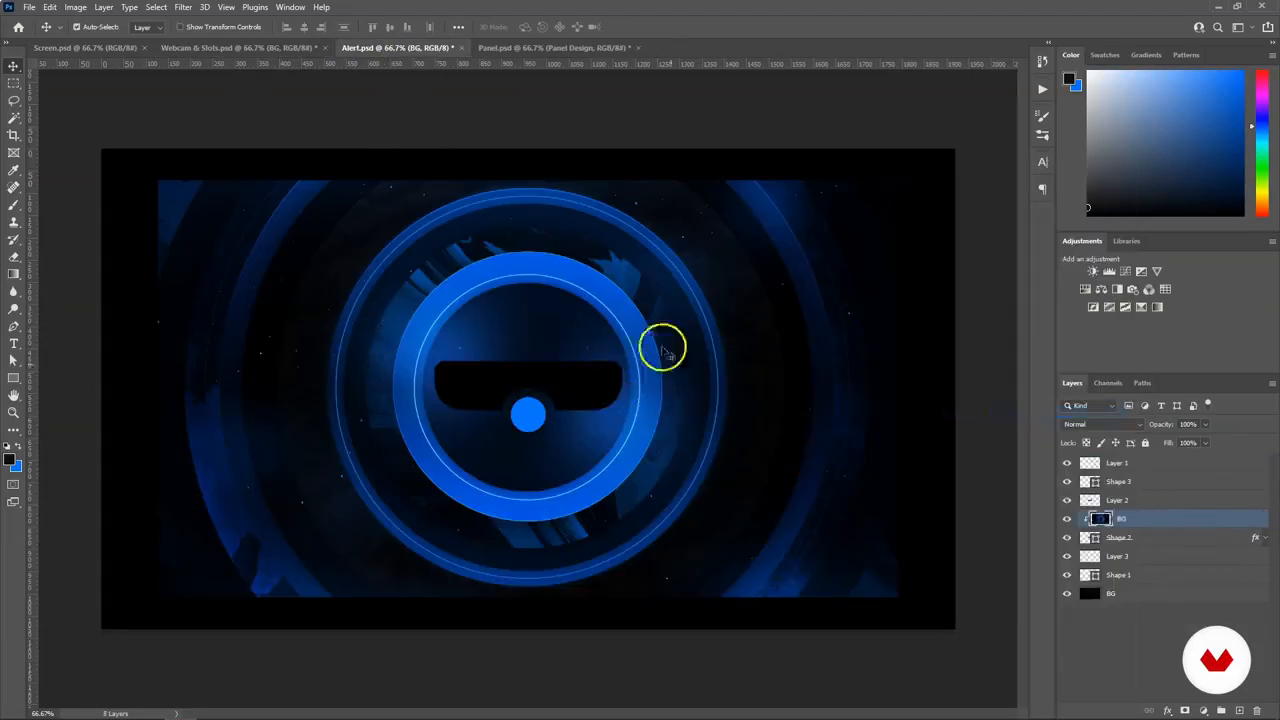
key("ctrl+t")
left_click_drag(556, 388, 578, 406)
left_click_drag(917, 194, 811, 257)
left_click_drag(568, 352, 711, 321)
key("Return")
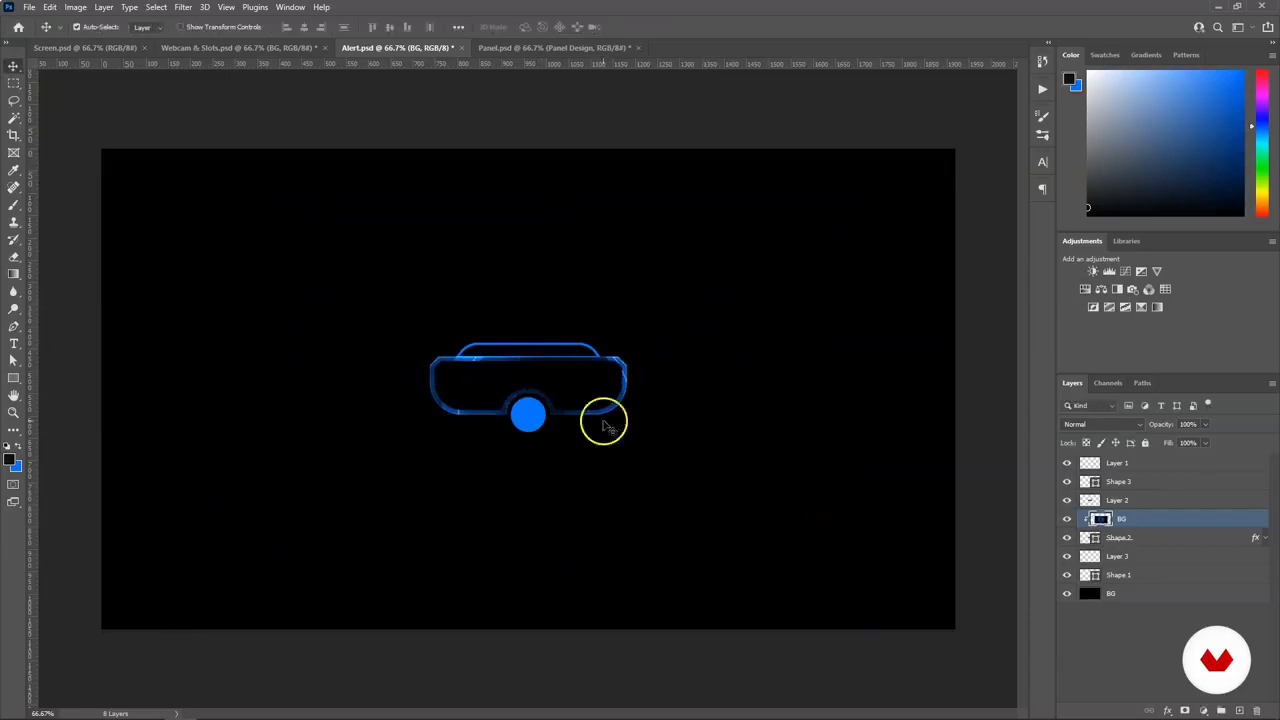
Step: Add a blue Outer Glow to Shape 2 with Linear Dodge (Add) blending, 26% opacity and 20 px size
double_click(1153, 531)
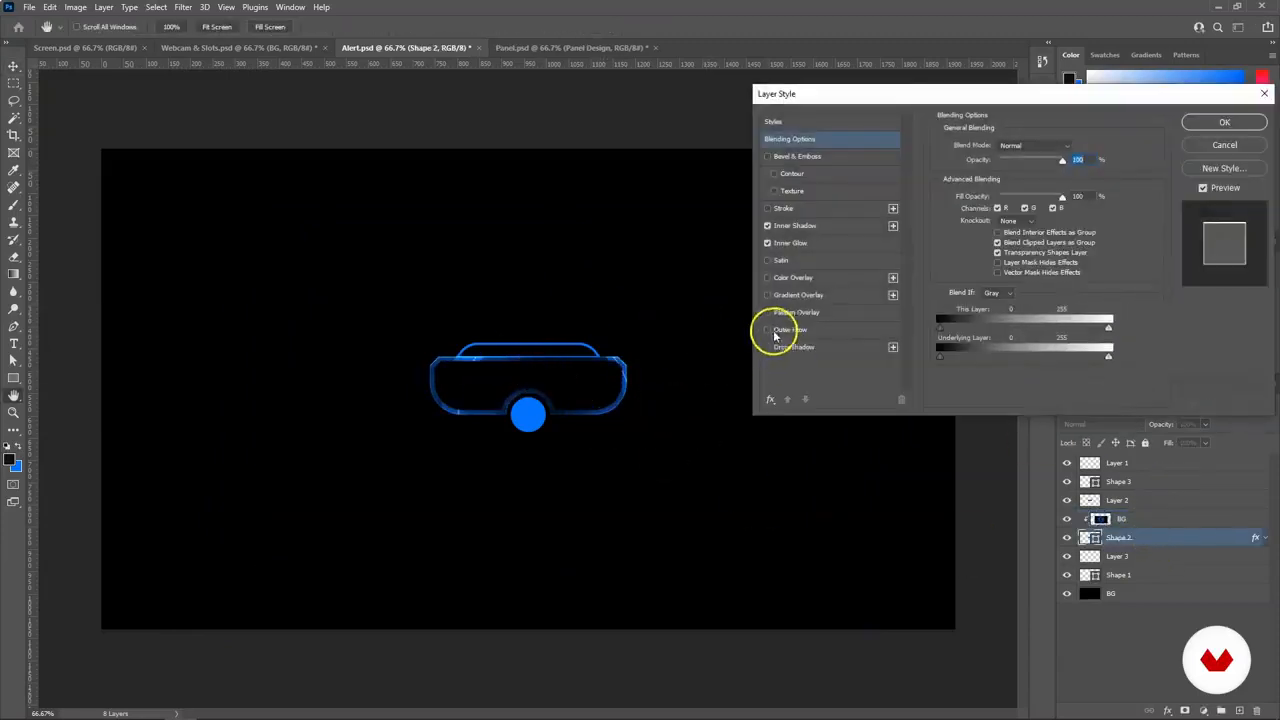
left_click(789, 330)
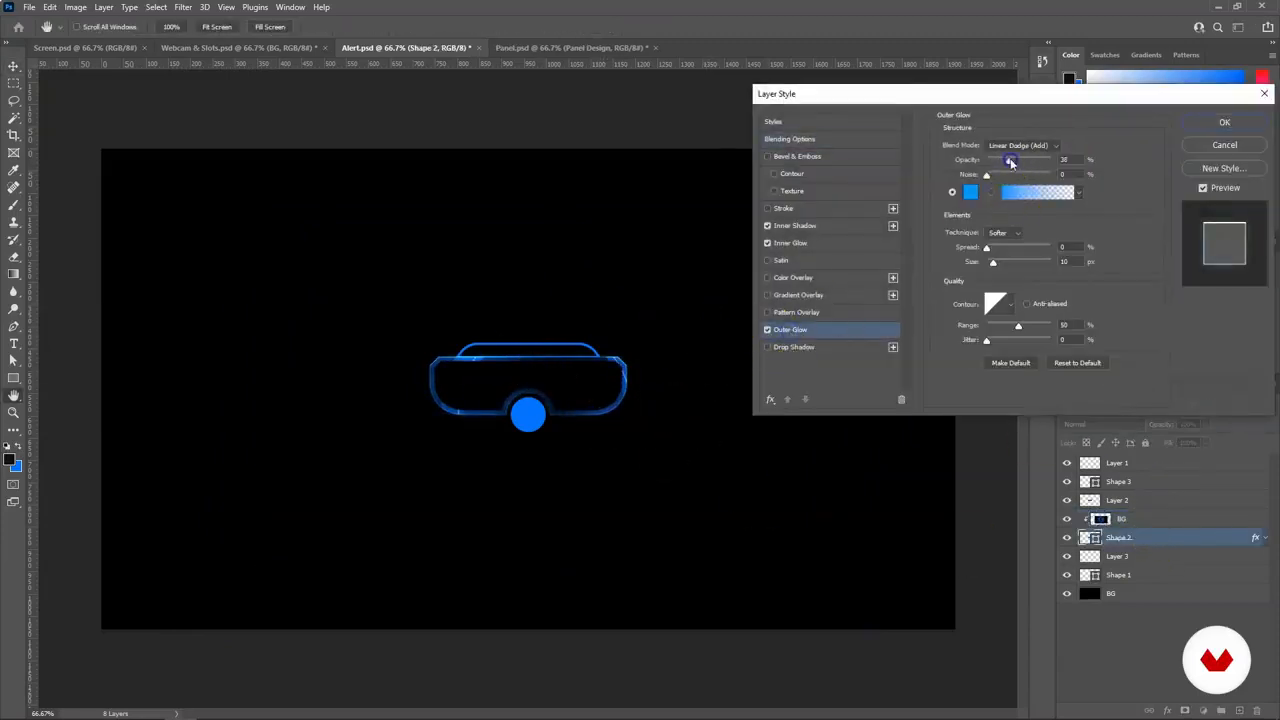
left_click(970, 192)
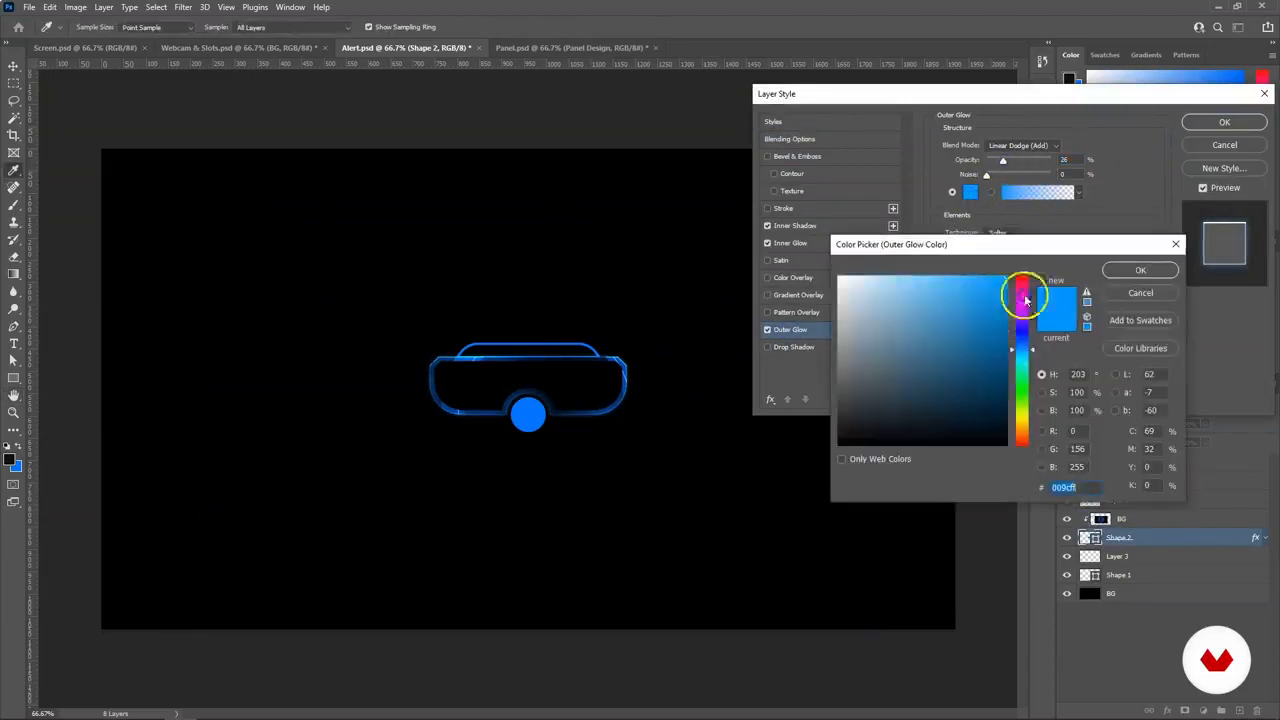
left_click(1138, 272)
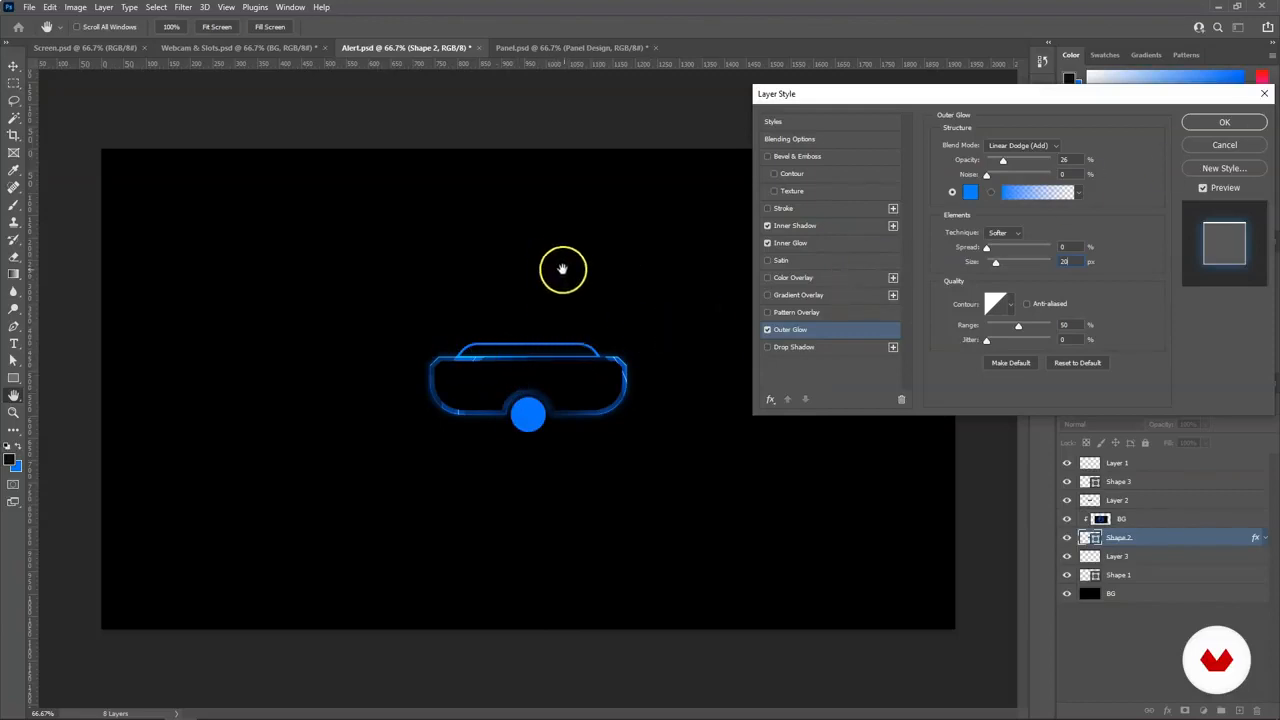
left_click(1225, 124)
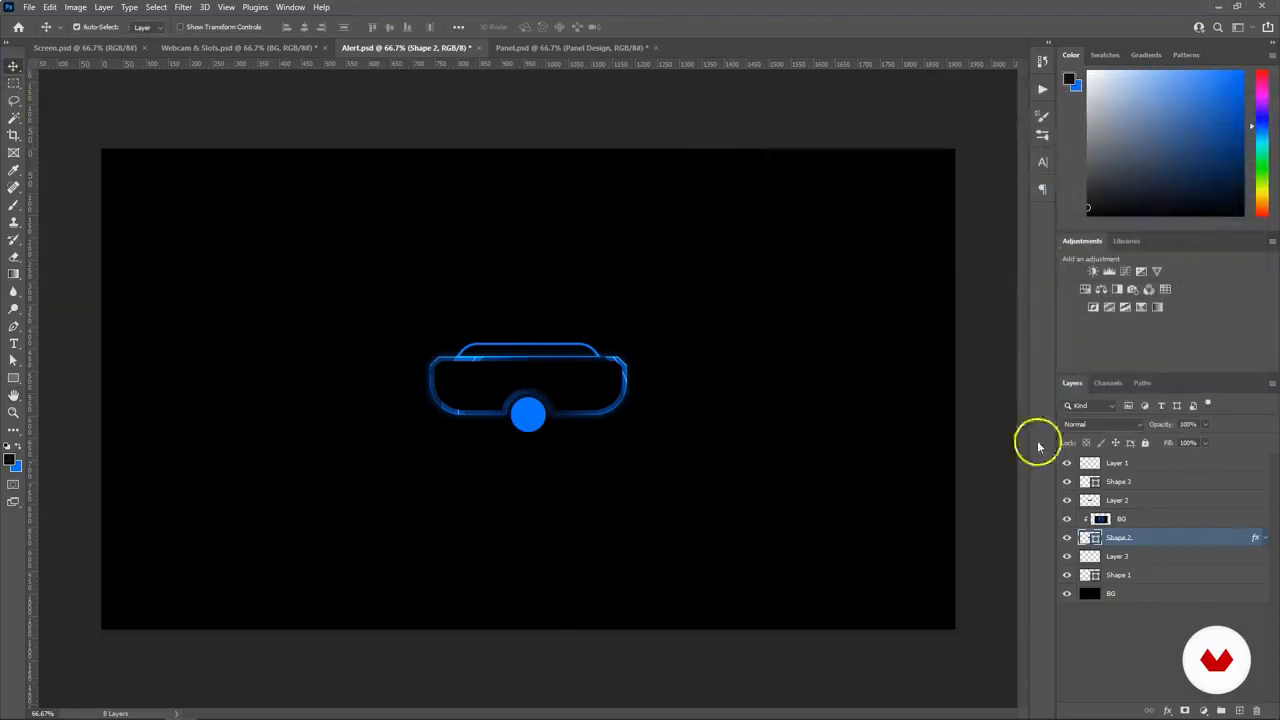
Step: Try clipping a duplicate of the BG texture to the body's black inner fill on Layer 2
left_click(1140, 523)
key("ctrl+j")
left_click_drag(1148, 521, 1123, 491)
left_click(1067, 501)
left_click(1067, 501)
right_click(1156, 505)
left_click(1046, 414)
key("ctrl+t")
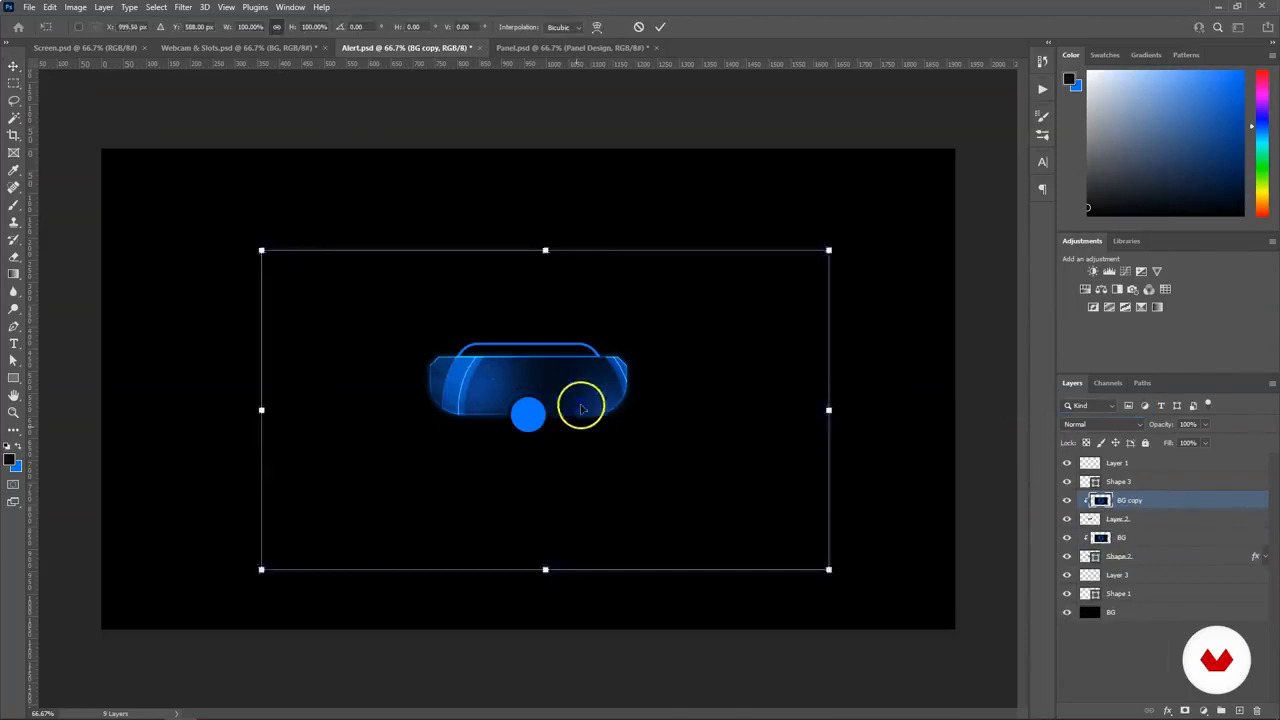
key("Escape")
key("Delete")
left_click(1131, 521)
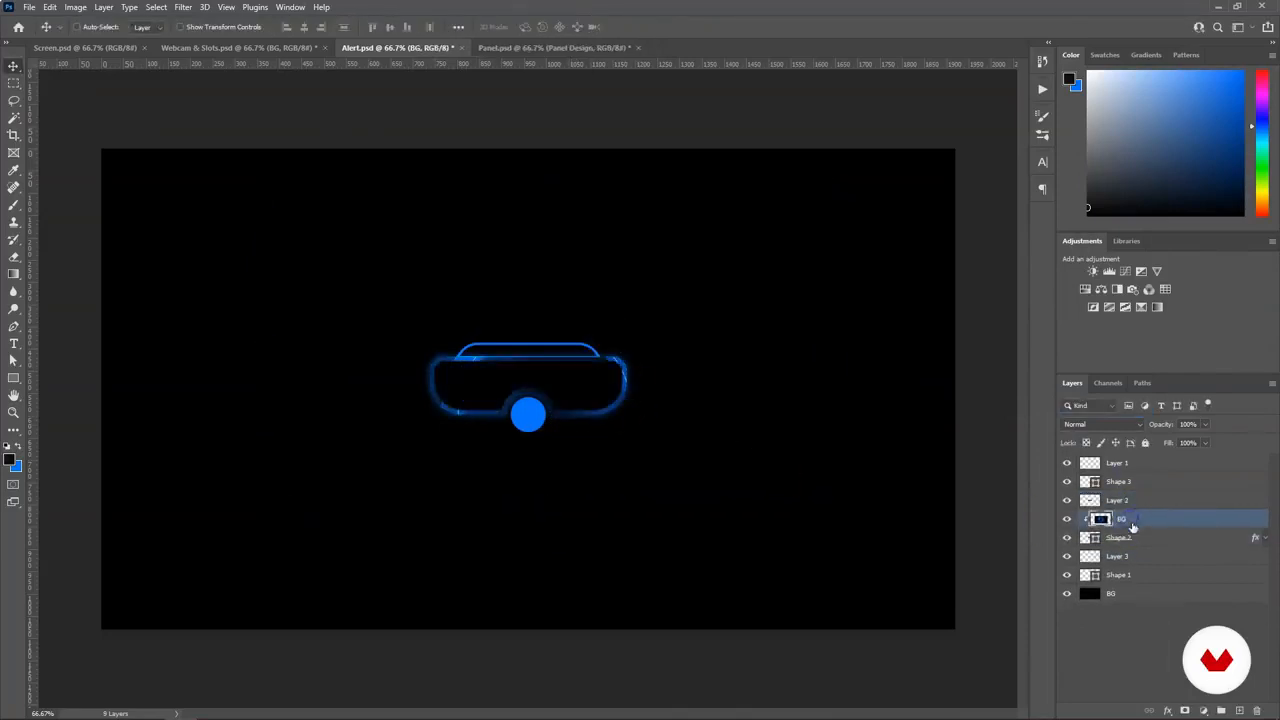
left_click(1115, 545)
left_click(1067, 540)
left_click(1067, 540)
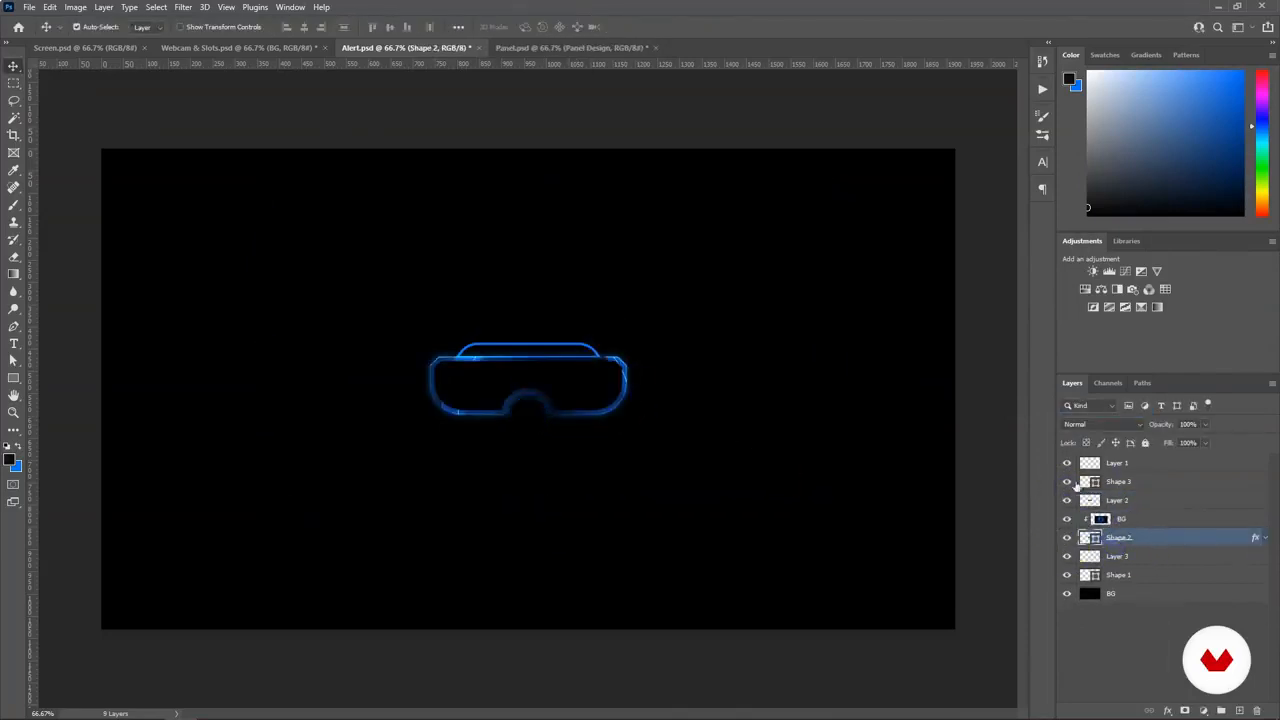
left_click(1066, 556)
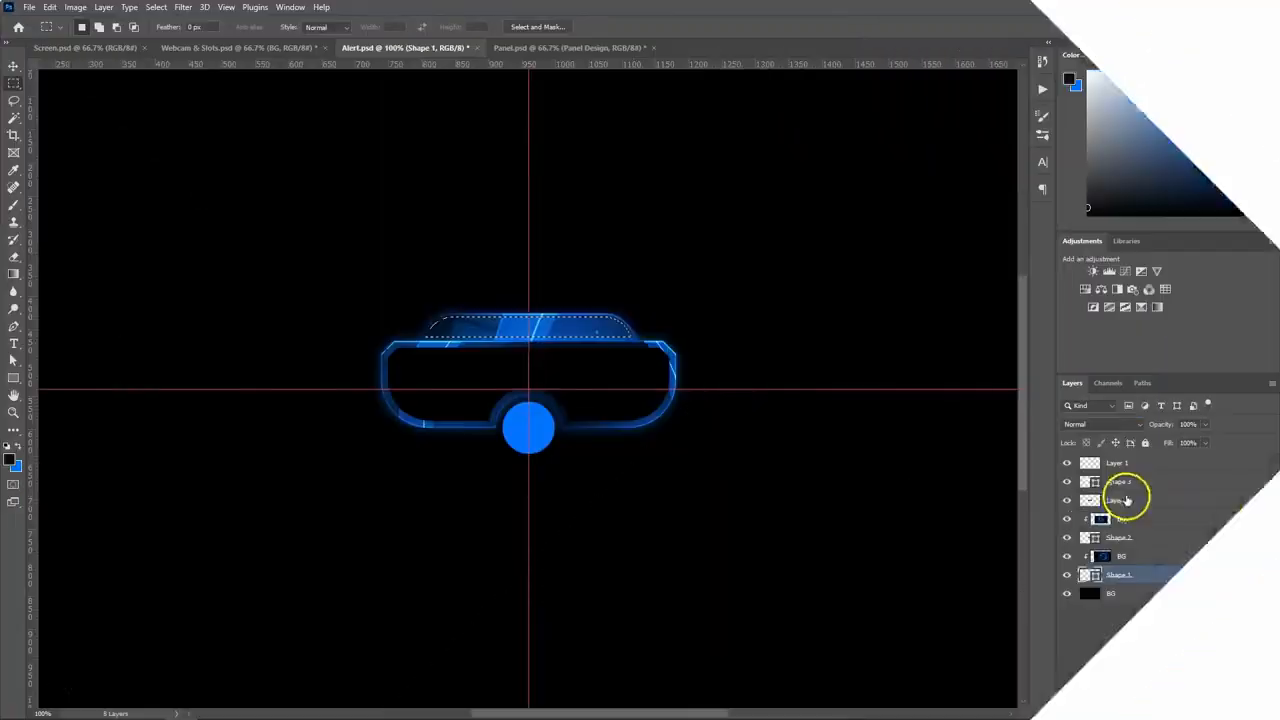
Step: Fill the selection inside the upper tab with black on a new layer, place that layer directly beneath Shape 2, and hide the guides
left_click(1118, 482)
left_click(1240, 711)
right_click(545, 320)
left_click(608, 487)
left_click(724, 190)
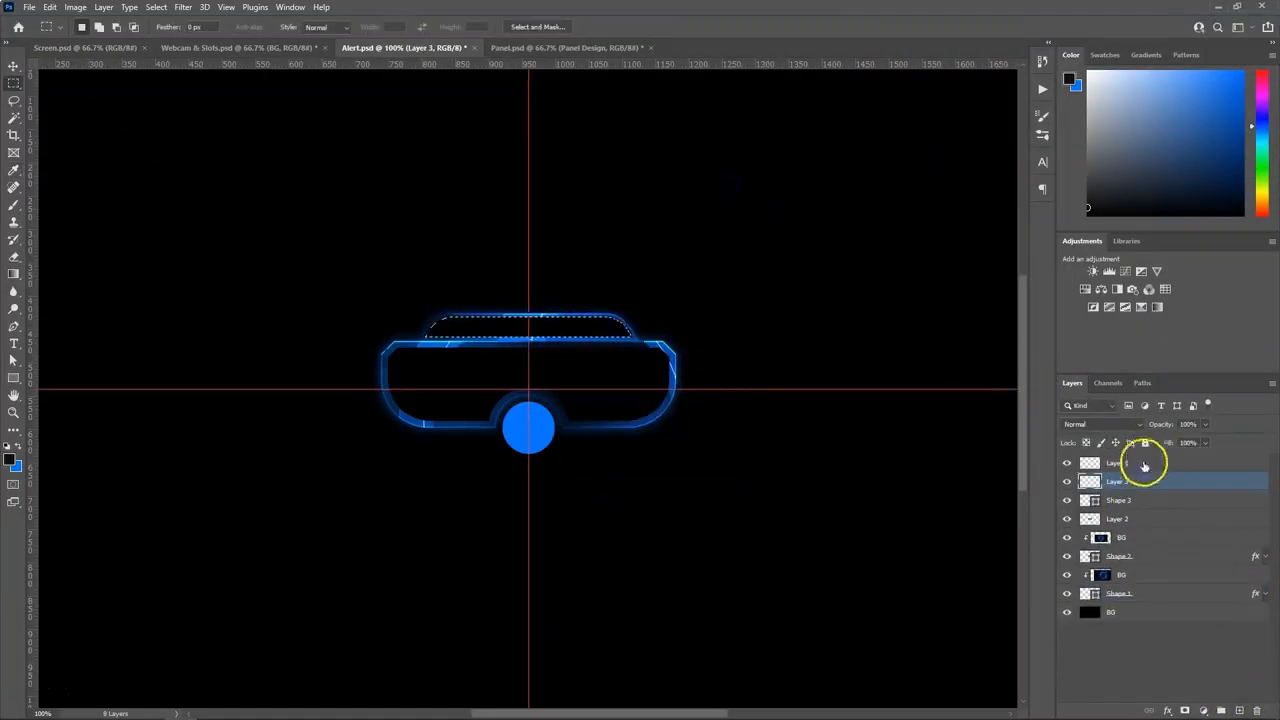
mouse_move(1154, 553)
left_mouse_down()
mouse_move(1151, 663)
mouse_move(1134, 560)
left_mouse_up()
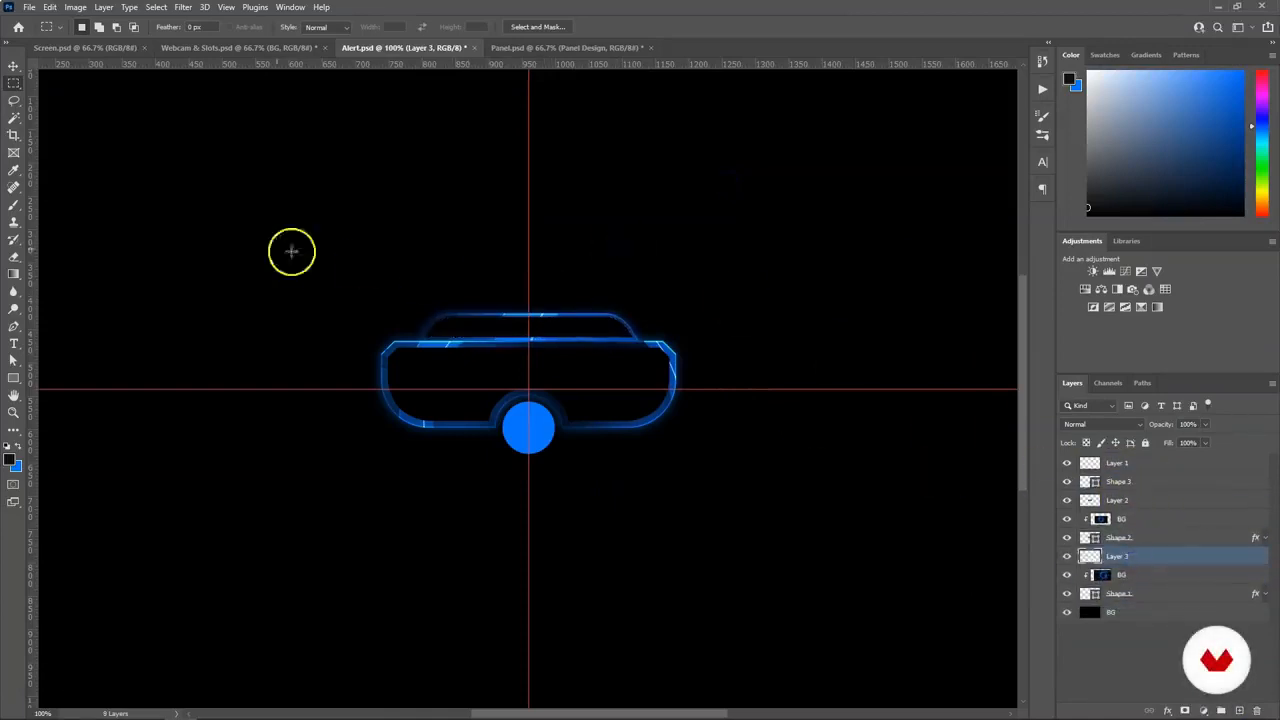
left_click(12, 67)
key("ctrl+h")
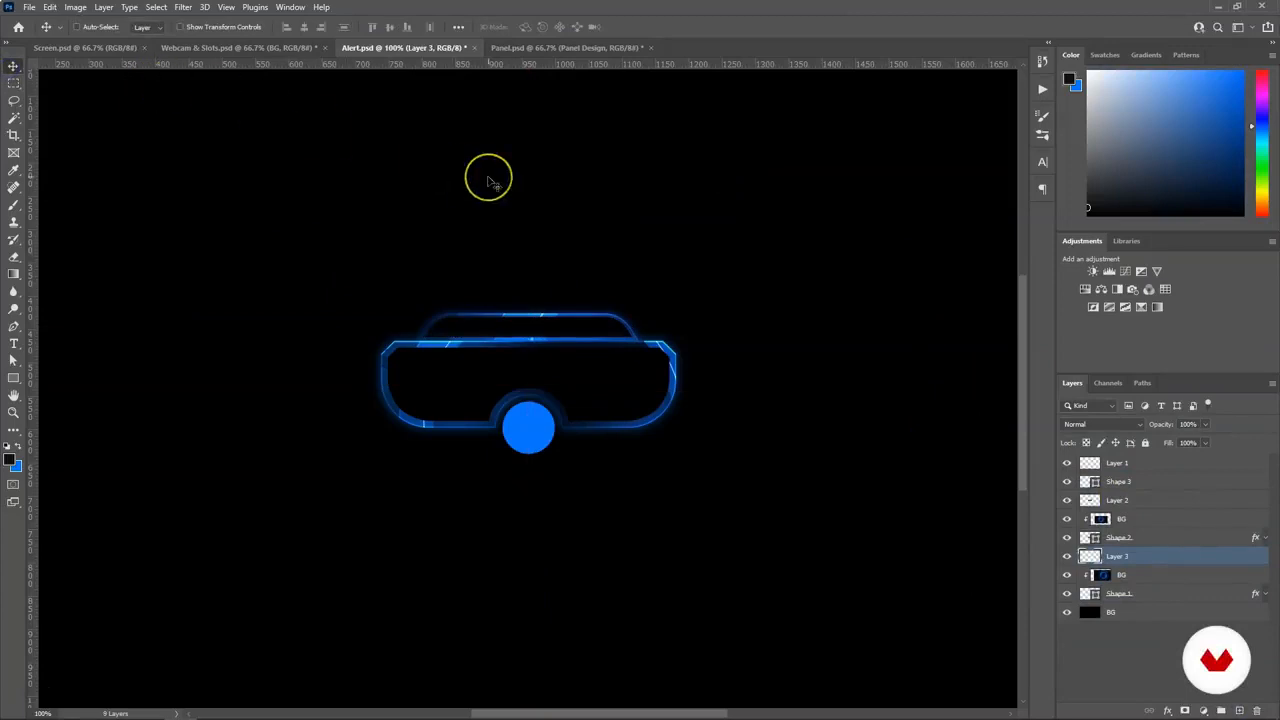
key("ctrl+minus")
Step: Set the top Light layer of the Webcam group to 40% opacity in Webcam & Slots.psd, then return to Alert.psd
left_click(546, 416)
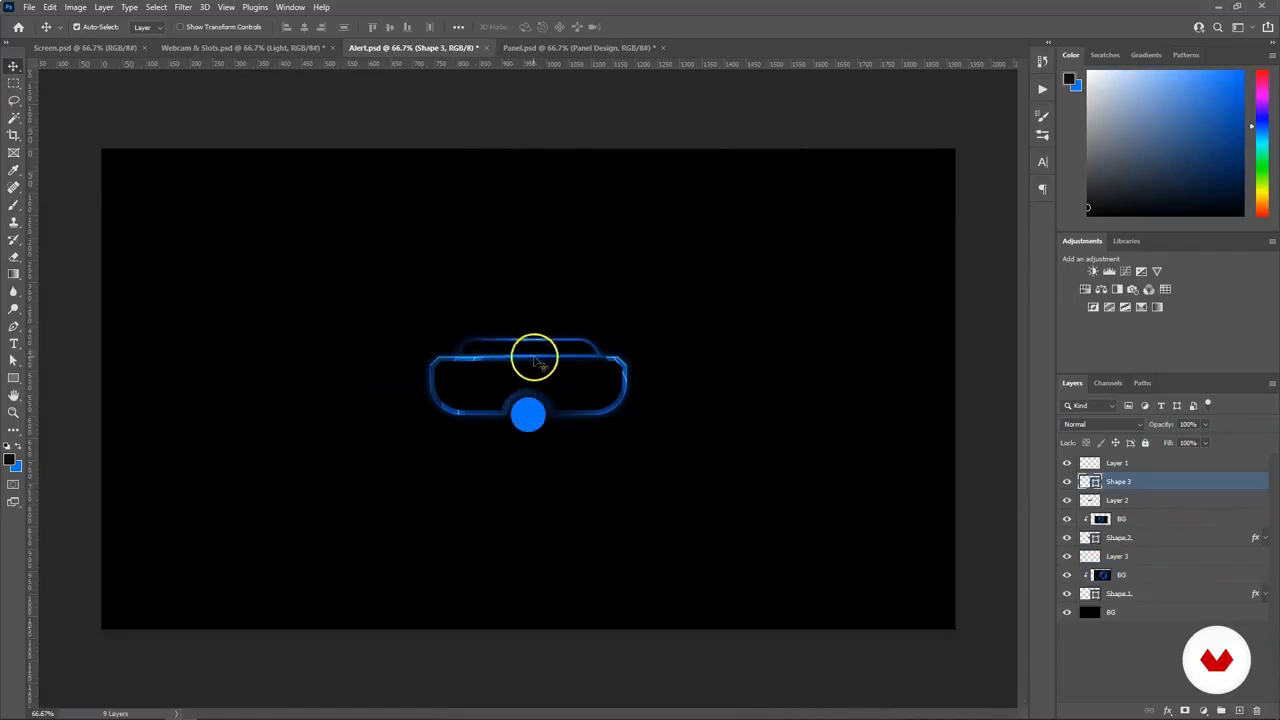
left_click(277, 49)
key("4")
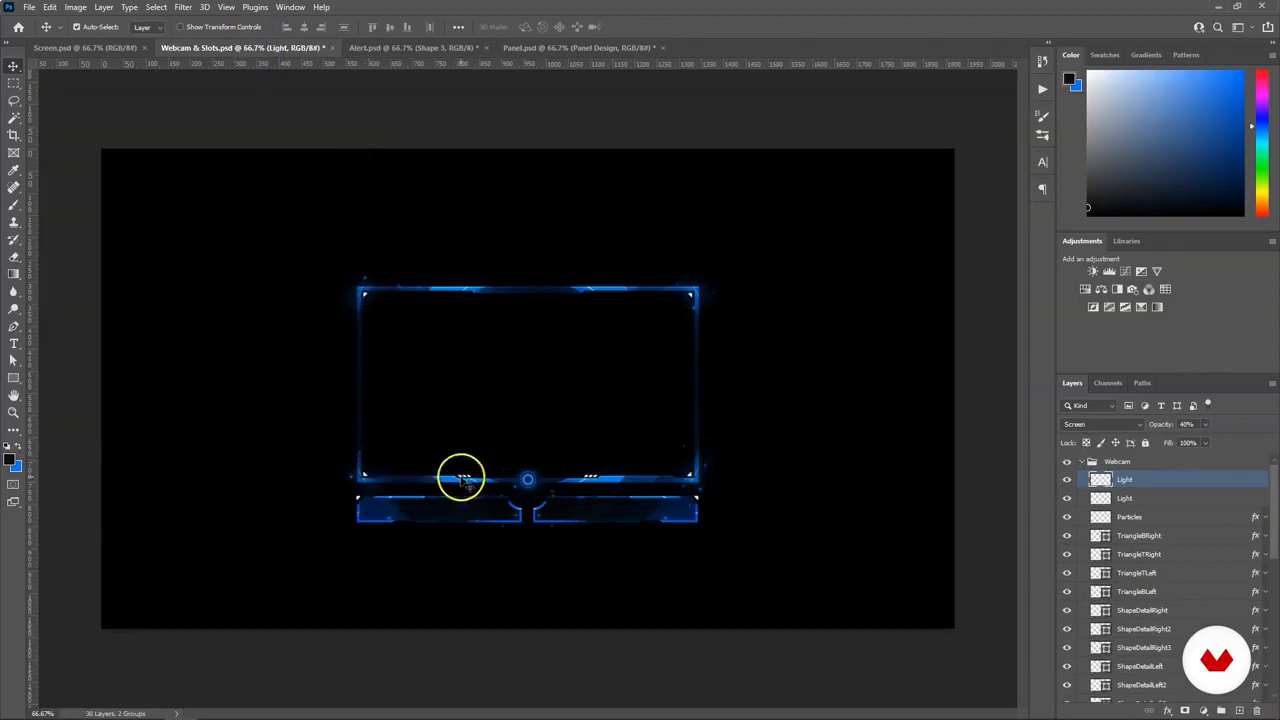
left_click(398, 48)
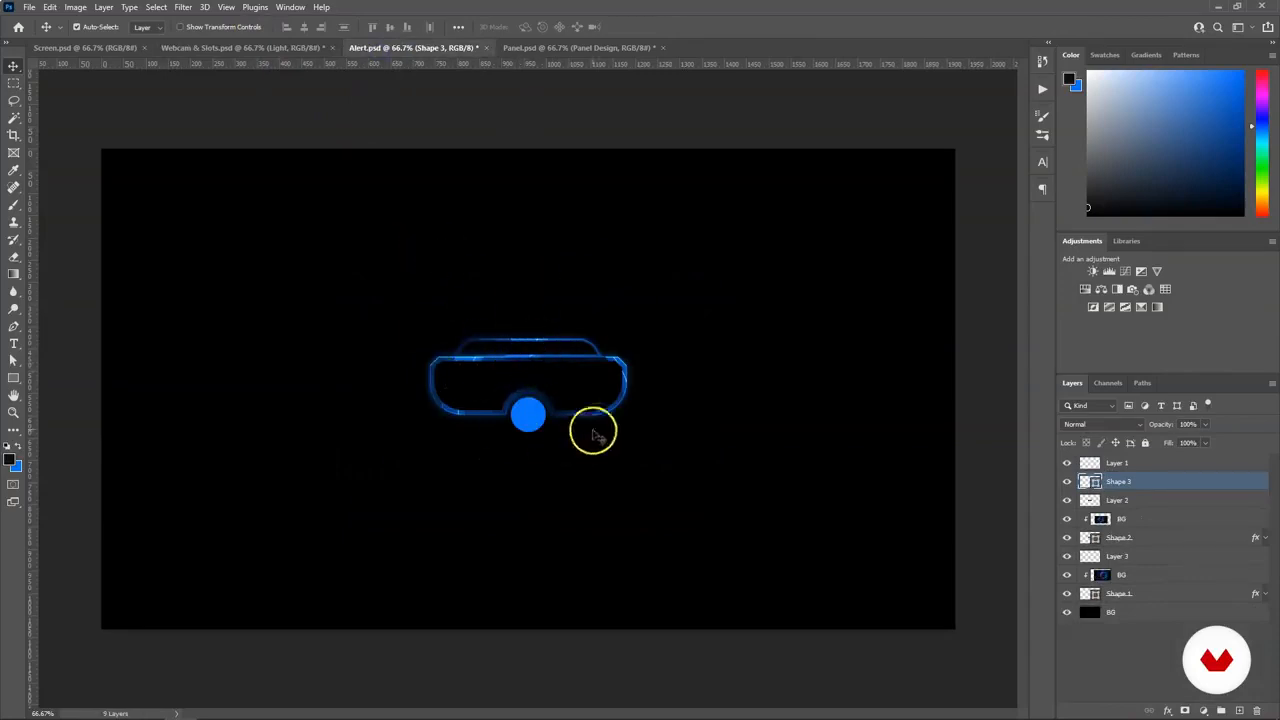
Step: Try moving the alert's blue circle lower, undo the move, and compare it with the webcam frame's circle
left_click(533, 430)
left_click_drag(533, 428, 544, 463)
key("ctrl+z")
left_click(280, 49)
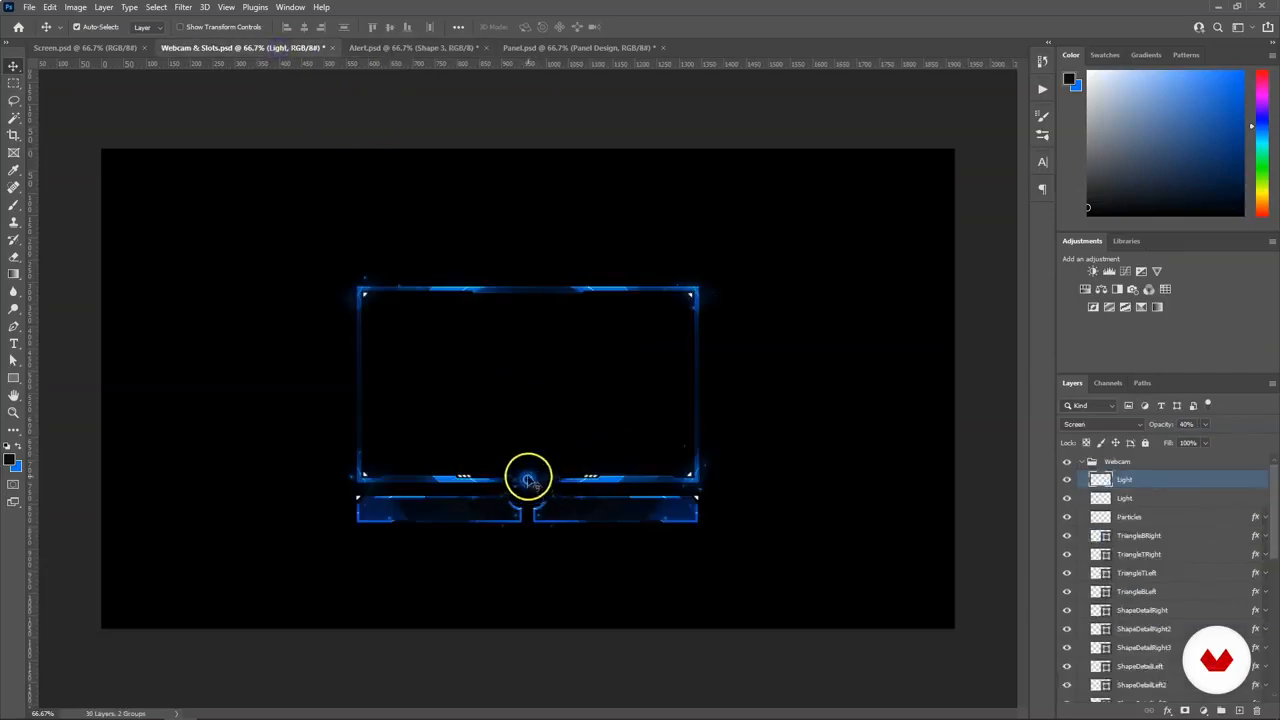
left_click(389, 47)
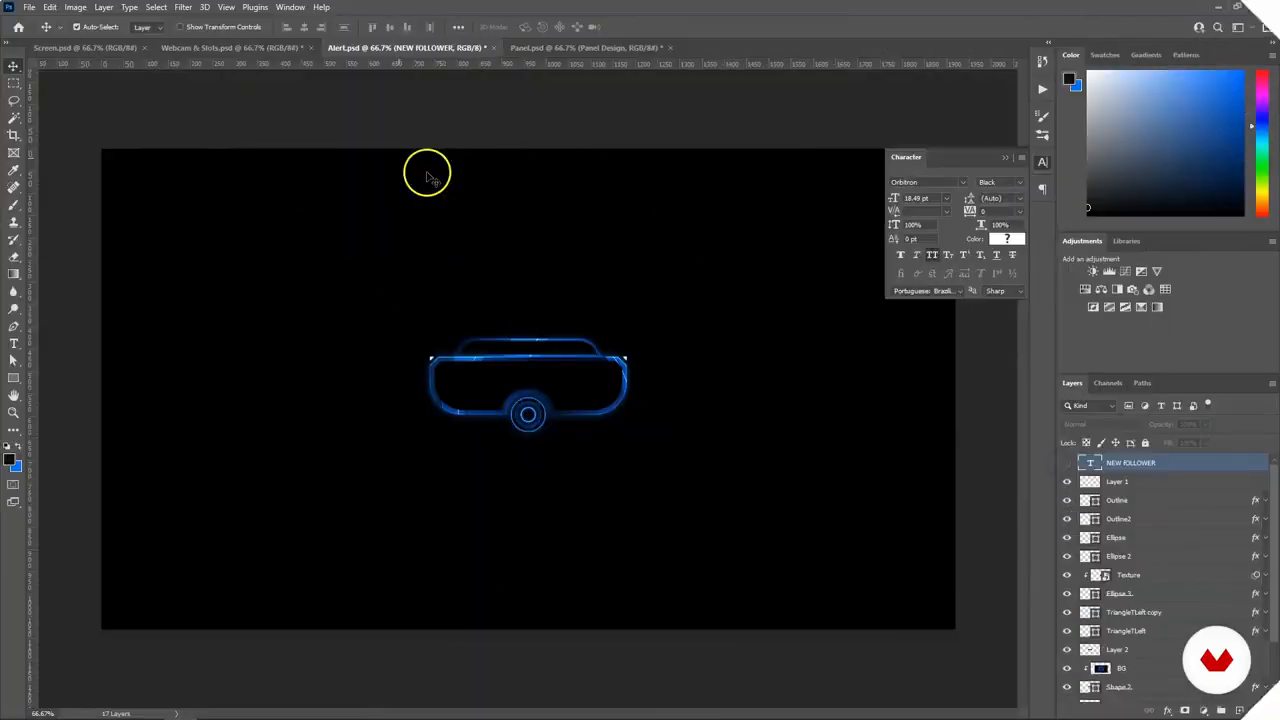
Step: Duplicate the body outline's BG texture above Layer 2 and clip the copy to Layer 2
left_click(1134, 672)
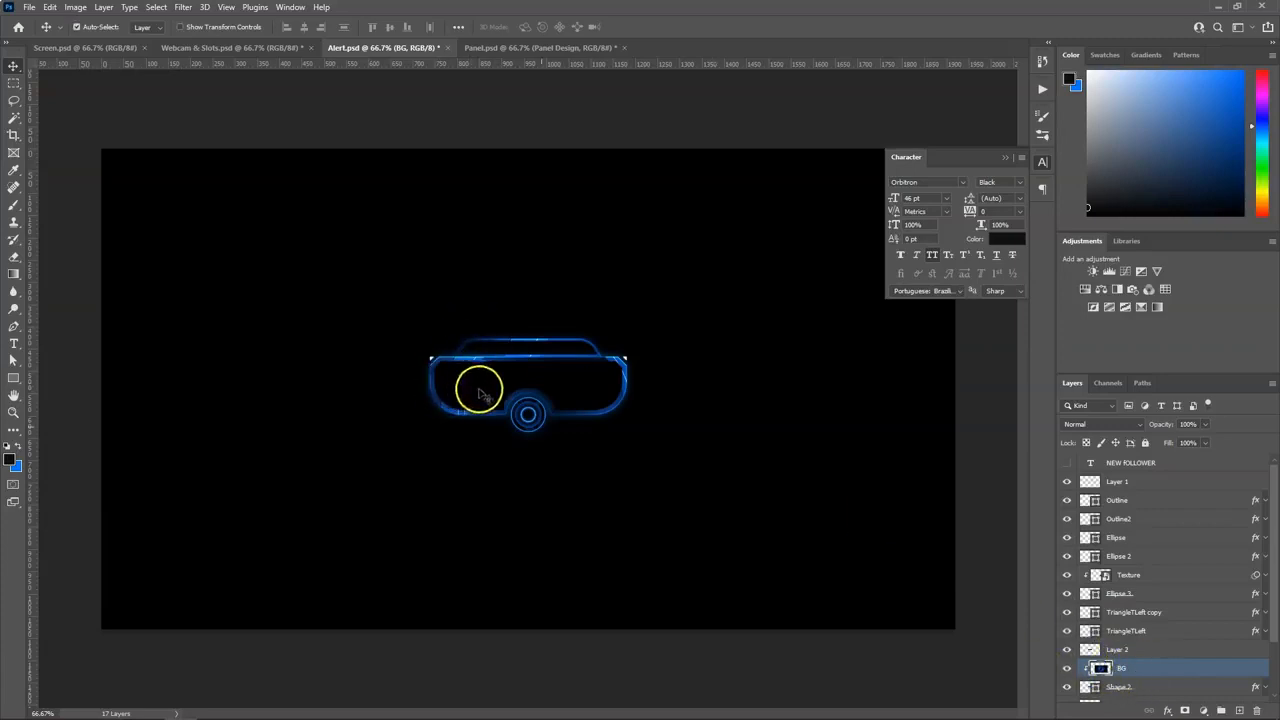
left_click_drag(1130, 685, 1130, 650)
right_click(1130, 650)
left_click(1133, 337)
Step: Enlarge the clipped BG copy and reposition it over the body's black inner fill
key("ctrl+t")
mouse_move(683, 351)
left_mouse_down()
mouse_move(726, 354)
mouse_move(660, 343)
left_mouse_up()
mouse_move(687, 500)
left_mouse_down()
mouse_move(691, 523)
mouse_move(694, 471)
mouse_move(745, 533)
mouse_move(746, 570)
mouse_move(757, 517)
mouse_move(740, 527)
left_mouse_up()
key("Return")
left_click_drag(543, 449, 542, 378)
key("ctrl+t")
left_click_drag(649, 412, 724, 438)
key("Return")
Step: Hide the inner BG texture and examine the layer effects applied to Shape 2
left_click(1065, 651)
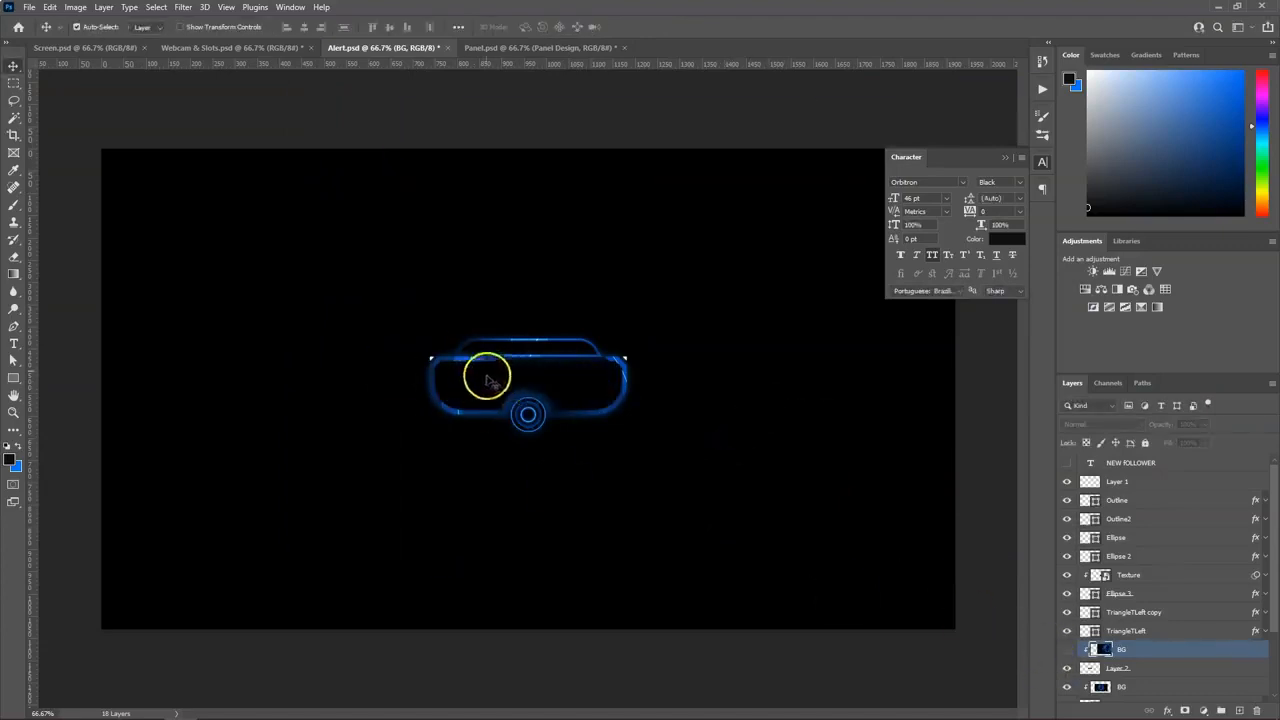
left_click(452, 366)
scroll(1160, 649, "down", 3)
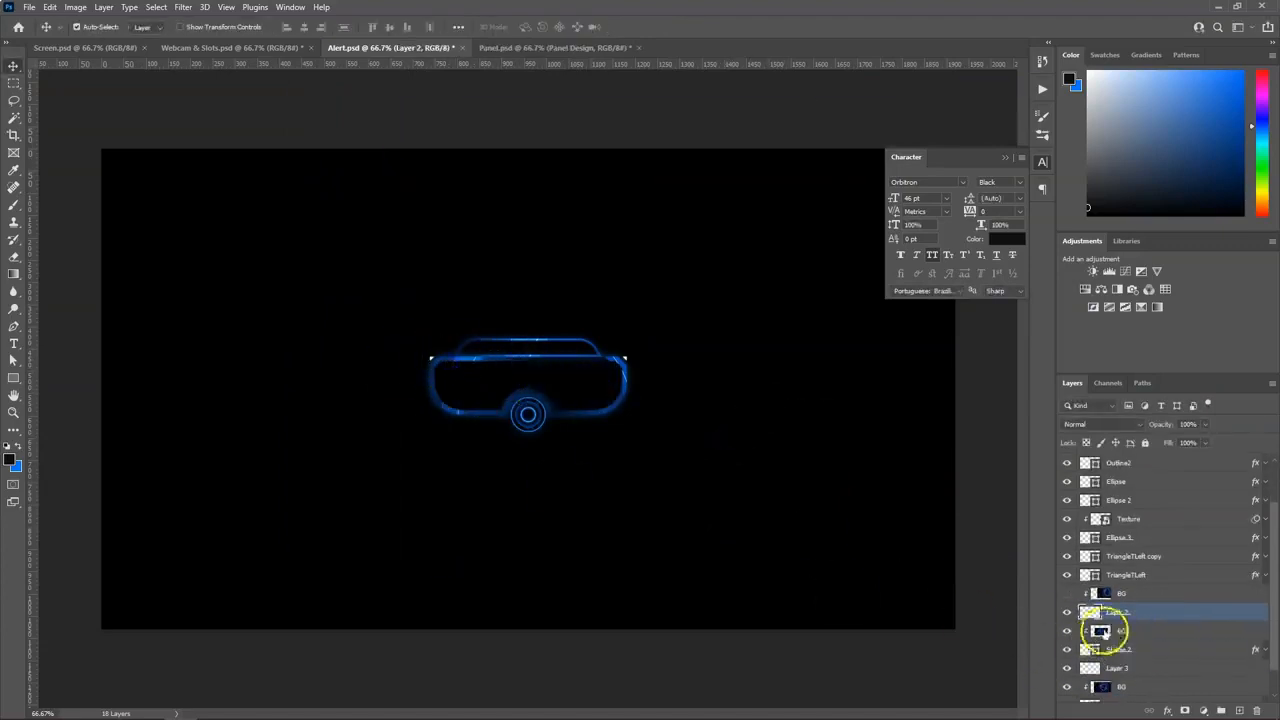
left_click(1262, 650)
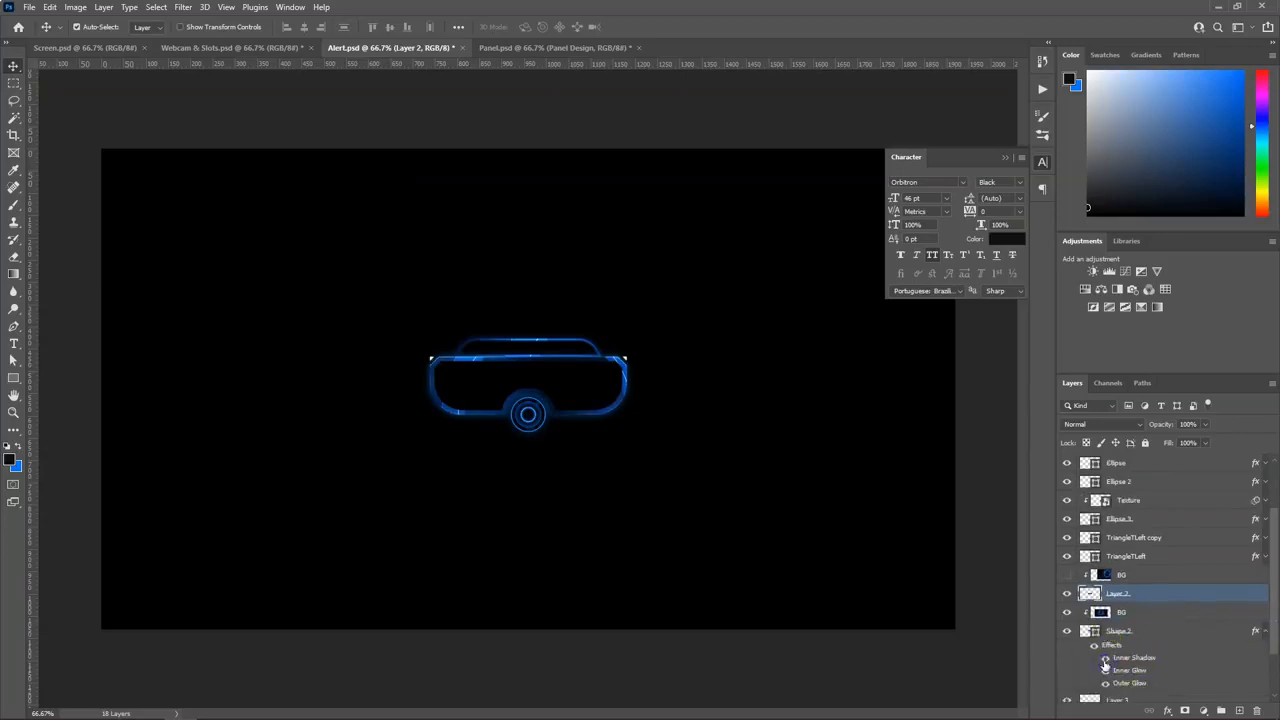
left_click(1265, 632)
Step: Show the inner BG texture again, then resize and shift it to texture the body's right side
left_click(1067, 576)
left_click(1114, 579)
key("ctrl+t")
left_click_drag(645, 468, 621, 438)
left_click_drag(799, 563, 737, 563)
key("Return")
key("e")
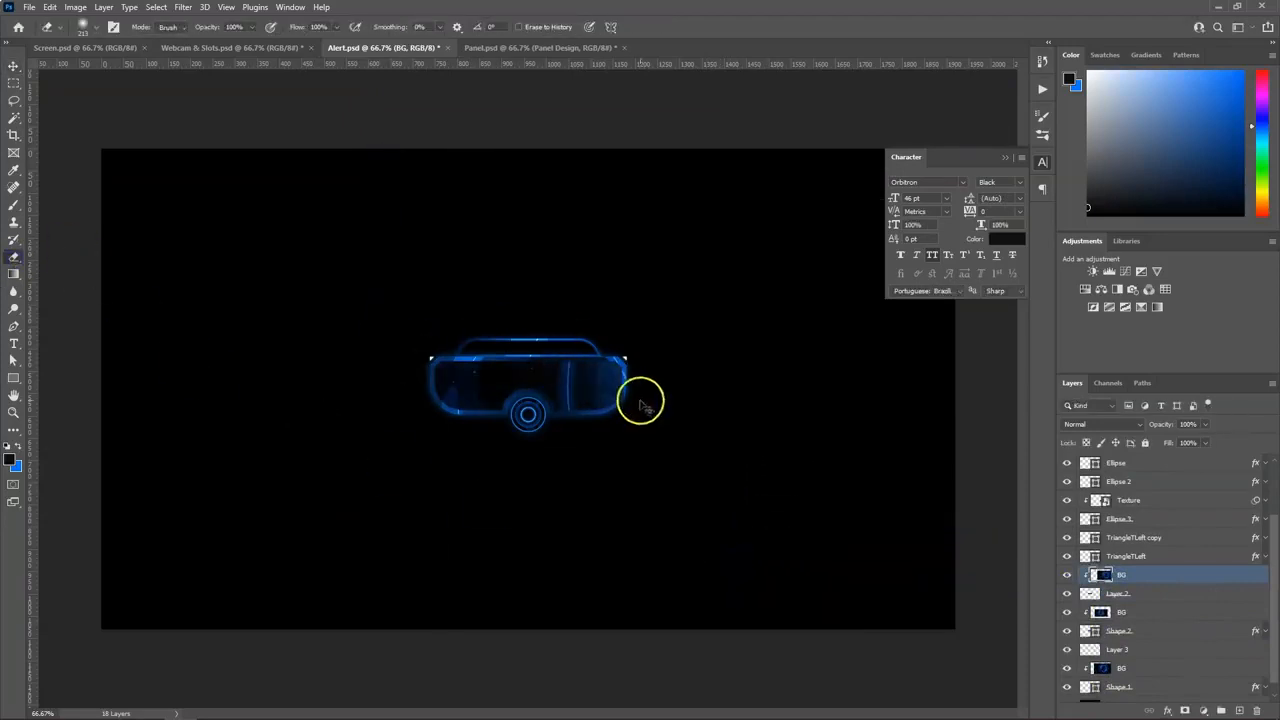
Step: Duplicate the inner BG texture, clip the copy to Layer 2 as well, and position it over the body's left side
key("ctrl+j")
key("ctrl+t")
left_click_drag(691, 383, 482, 406)
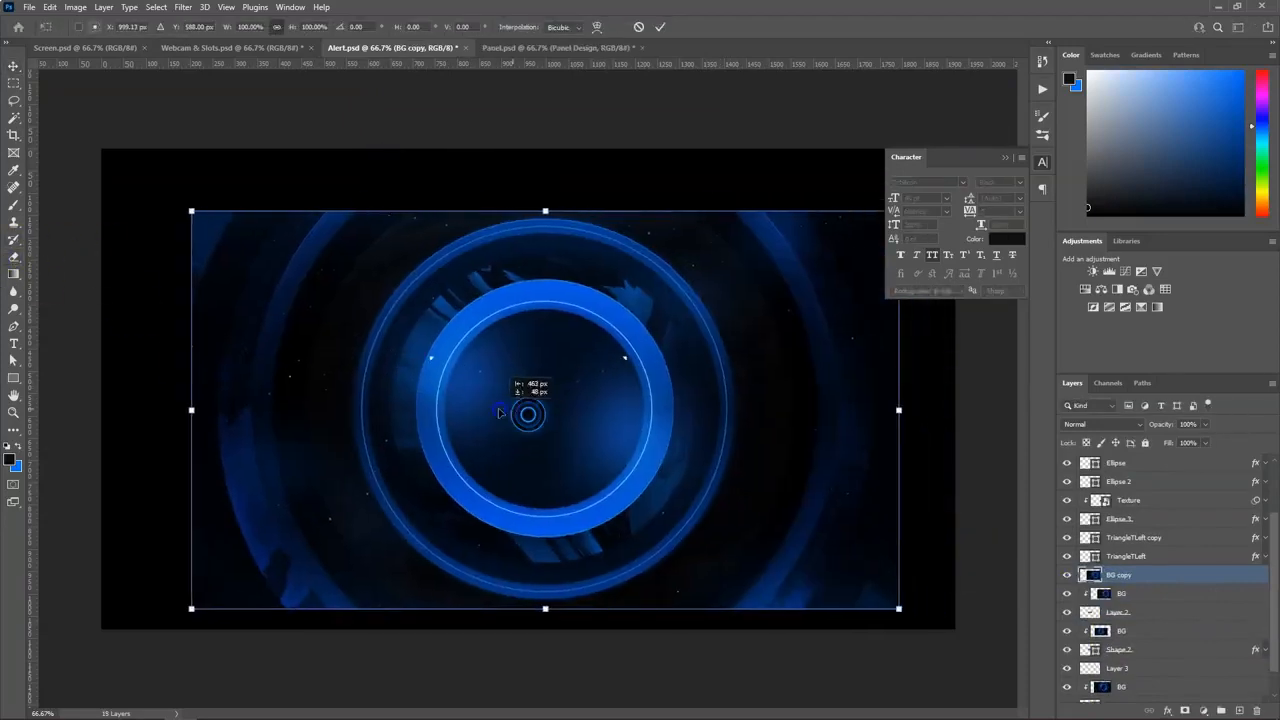
left_click_drag(503, 303, 461, 293)
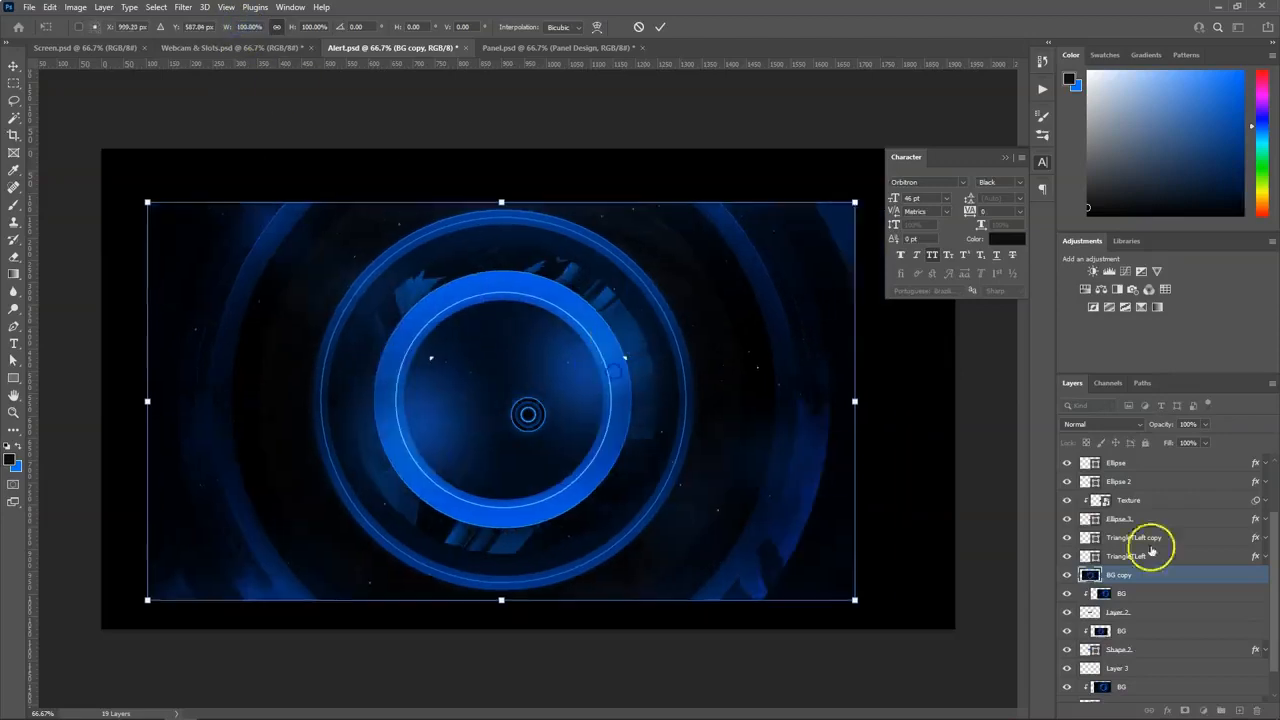
key("Return")
right_click(1148, 578)
left_click(1143, 271)
key("ctrl+t")
mouse_move(676, 423)
left_mouse_down()
mouse_move(455, 443)
mouse_move(436, 415)
mouse_move(479, 395)
left_mouse_up()
key("Return")
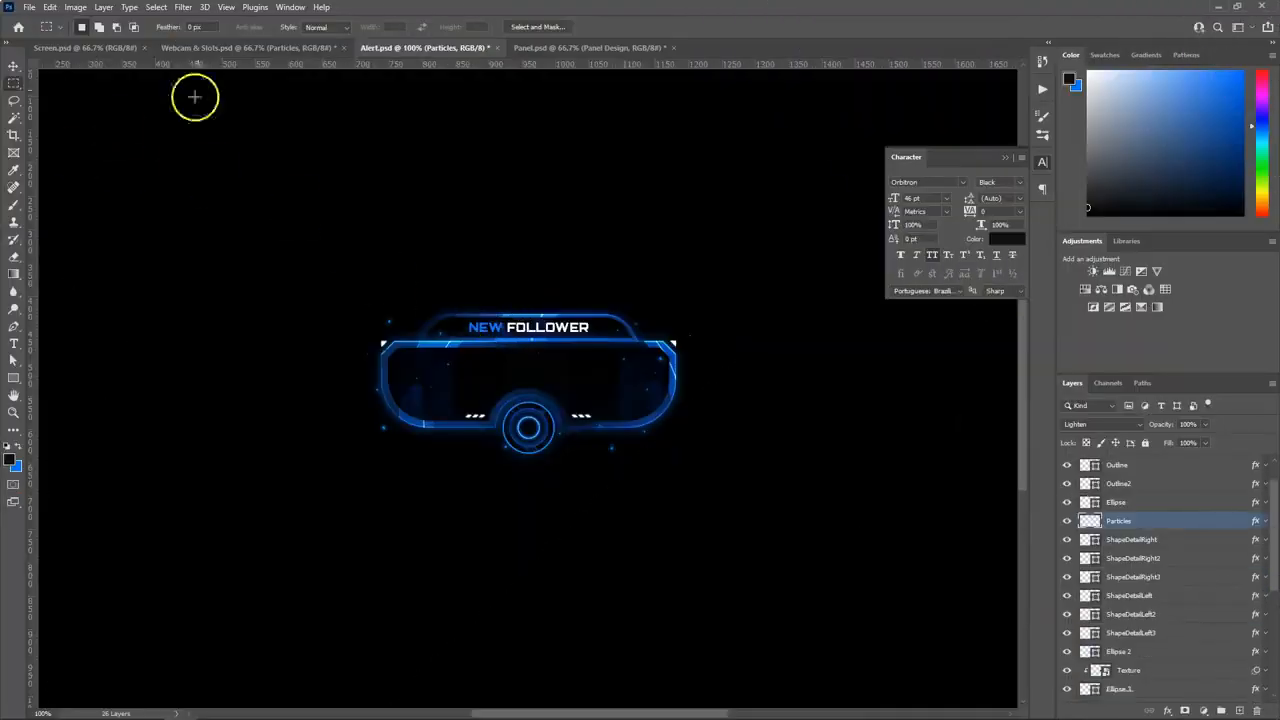
Step: Make blue the foreground brush color, move Particles directly beneath the NEW FOLLOWER text, and delete the empty Layer 1
left_click(13, 205)
key("x")
scroll(1180, 545, "up", 2)
left_click_drag(1146, 553, 1134, 475)
left_click(1121, 500)
key("Delete")
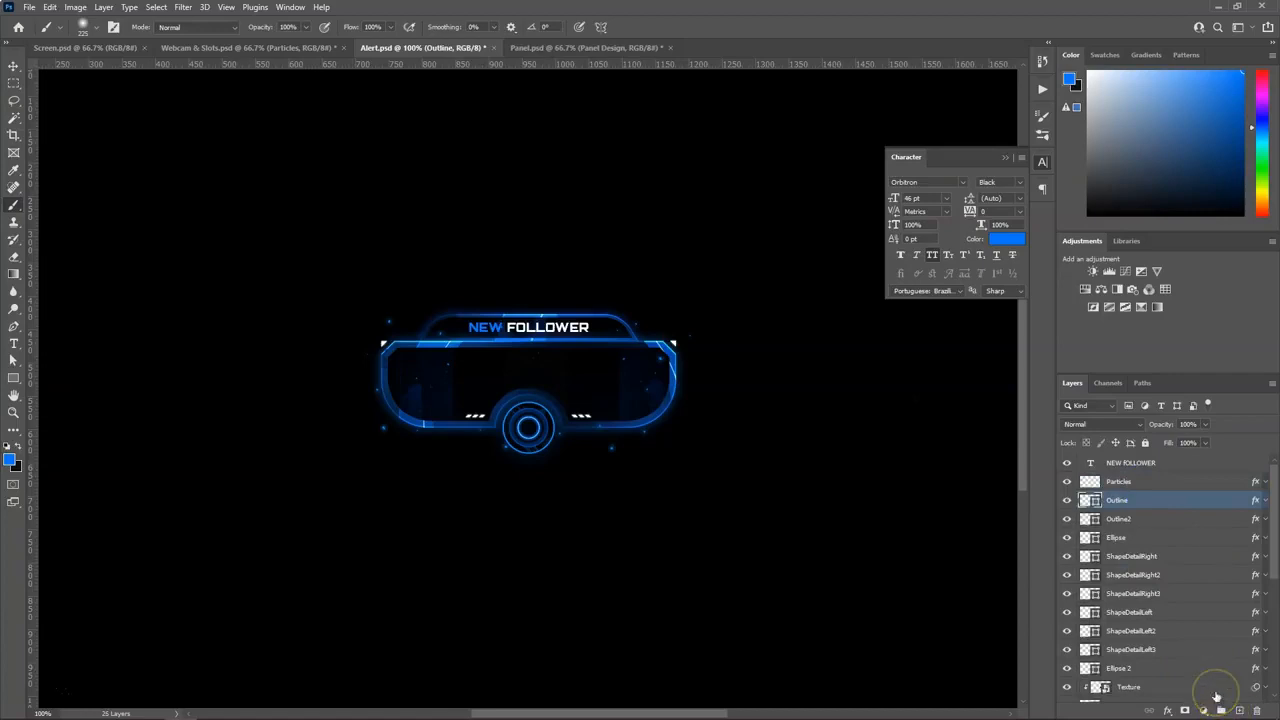
Step: Select the particles around the alert's lower-left corner on the Particles layer and reposition them closer to the body
left_click(1120, 485)
left_click(14, 85)
mouse_move(367, 382)
left_mouse_down()
mouse_move(457, 449)
mouse_move(490, 436)
left_mouse_up()
key("ctrl+t")
left_click_drag(542, 421, 540, 404)
left_click_drag(454, 431, 418, 424)
key("Return")
left_click(786, 391)
Step: Paint soft blue light spots around the body's corners on a new layer named Lights, set to Screen at 15% opacity
left_click(1239, 711)
left_click(13, 205)
left_click(438, 344)
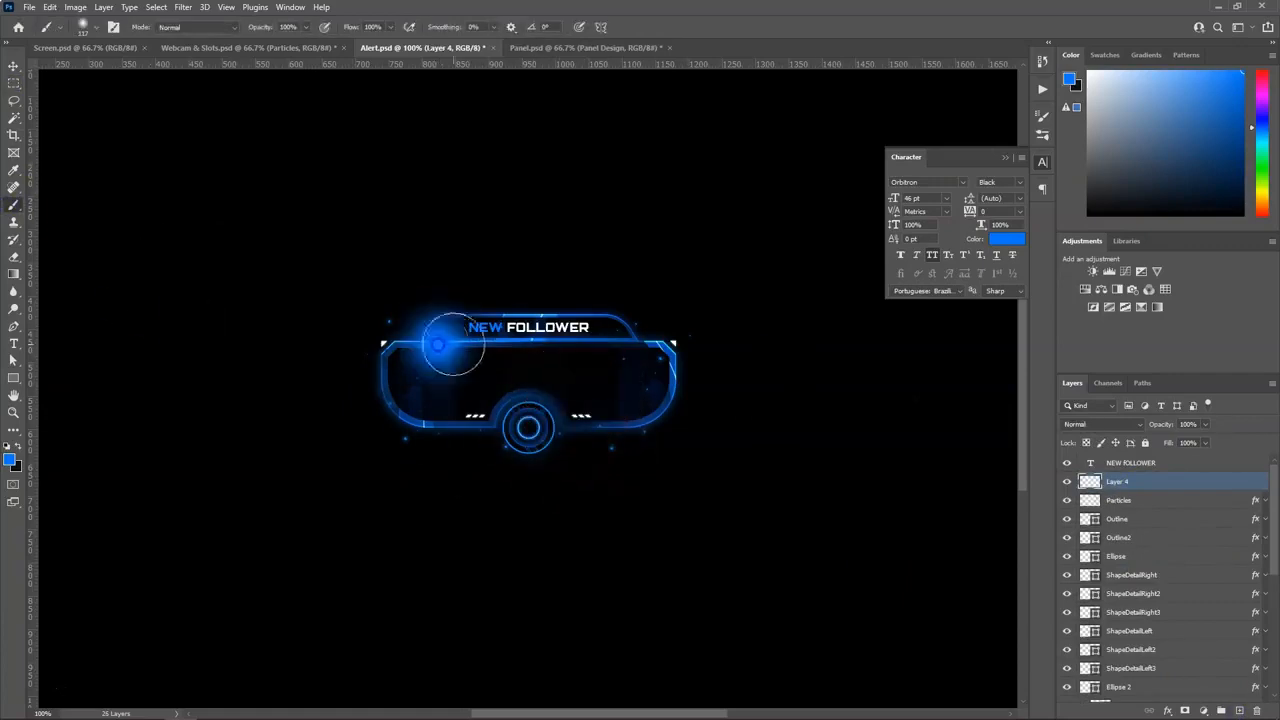
left_click(660, 352)
left_click(410, 415)
left_click(1100, 424)
left_click(1188, 466)
left_click_drag(1160, 424, 1136, 420)
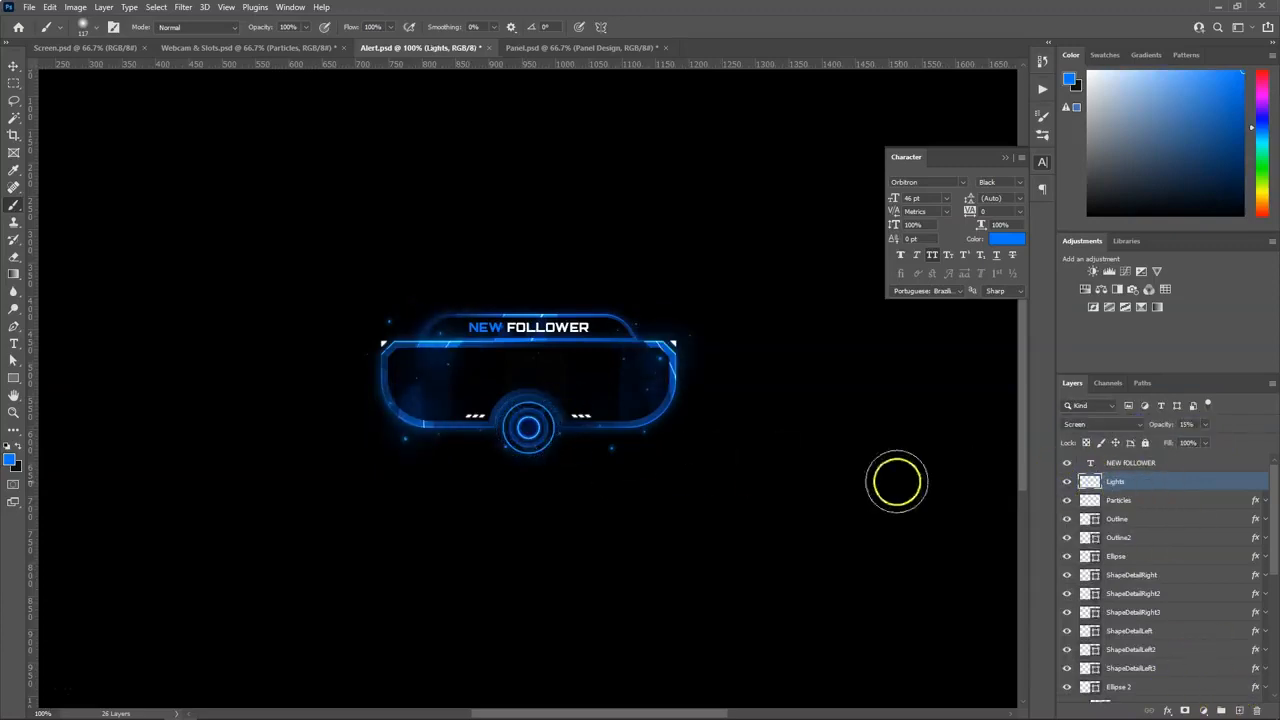
Step: Paint a soft blue glow over the circle on a new layer named Light, set to Screen at 10% opacity
left_click(1239, 710)
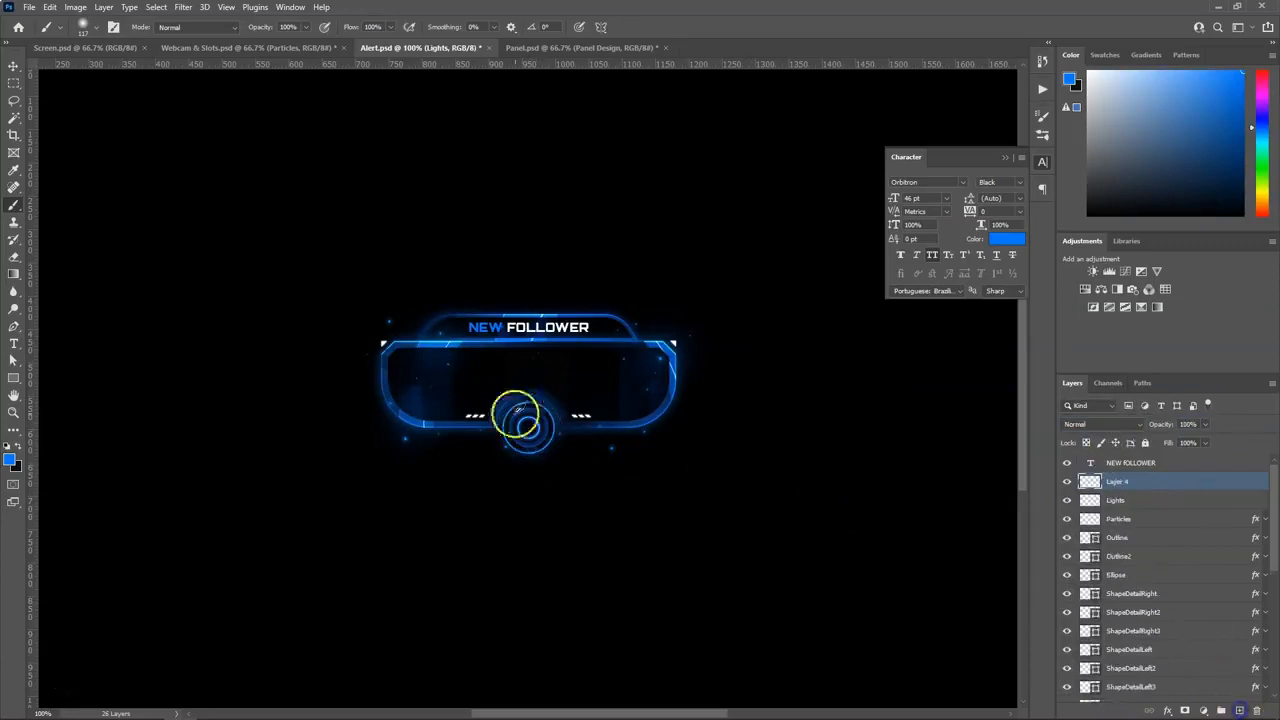
left_click(1100, 424)
left_click(1080, 497)
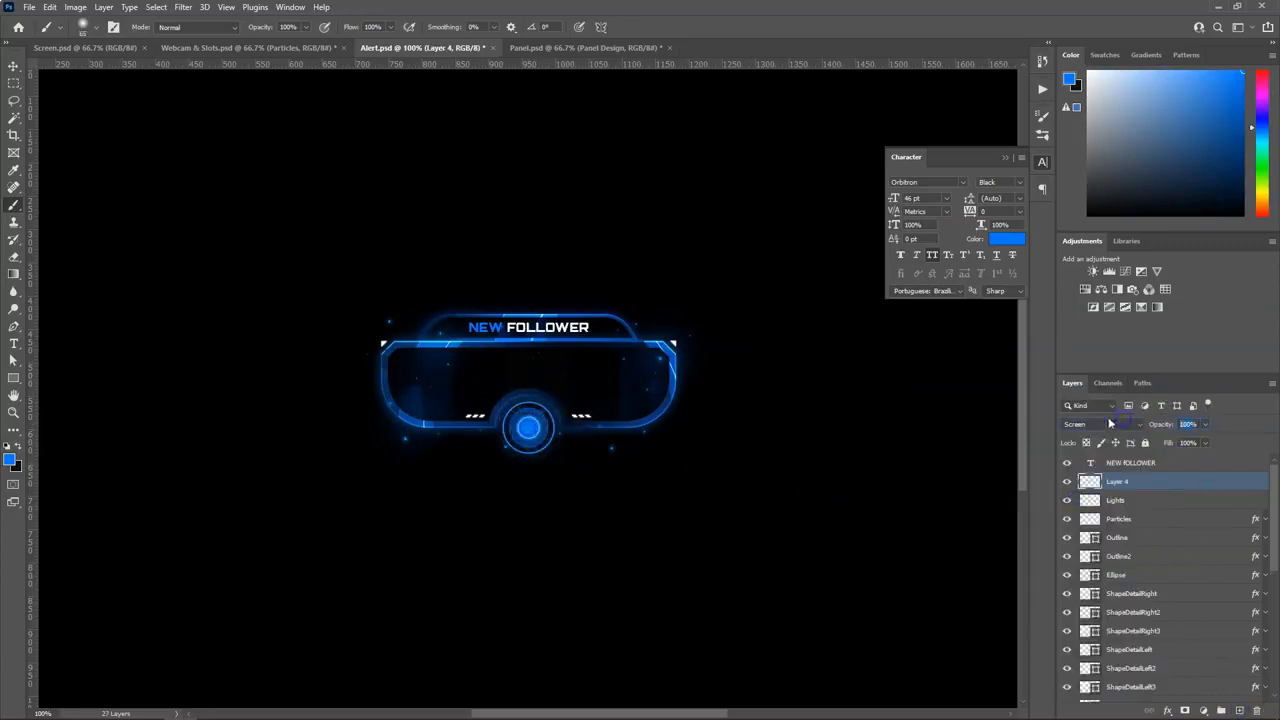
left_click_drag(1104, 418, 1108, 417)
double_click(1119, 483)
type("Light")
key("Return")
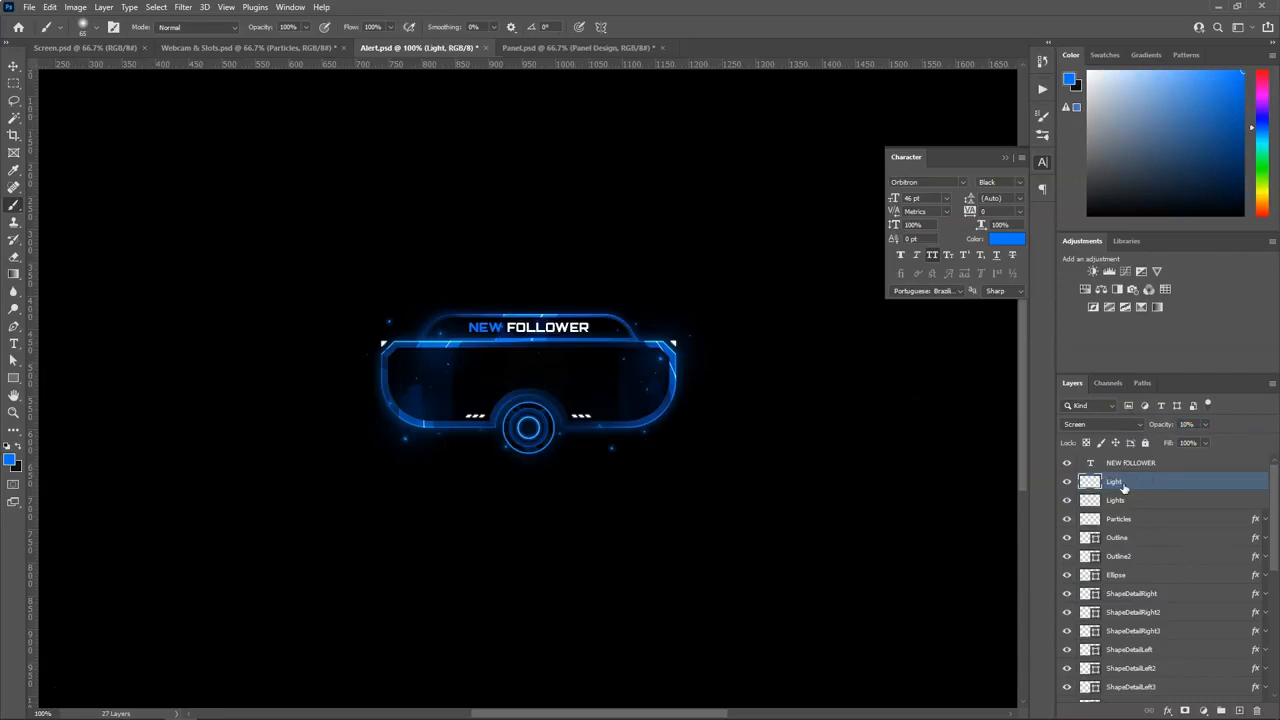
Step: Compare the whole NEW FOLLOWER alert with the webcam frame design in Webcam & Slots.psd
key("ctrl+0")
left_click(1125, 500)
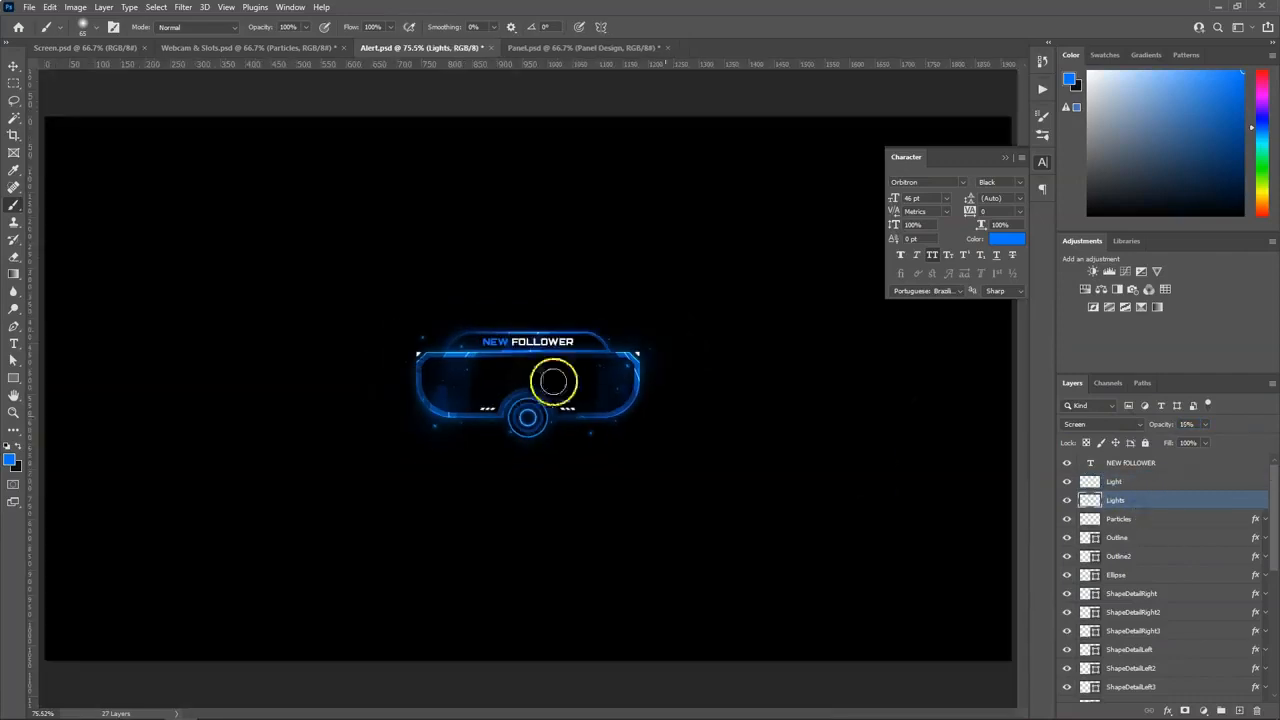
key("v")
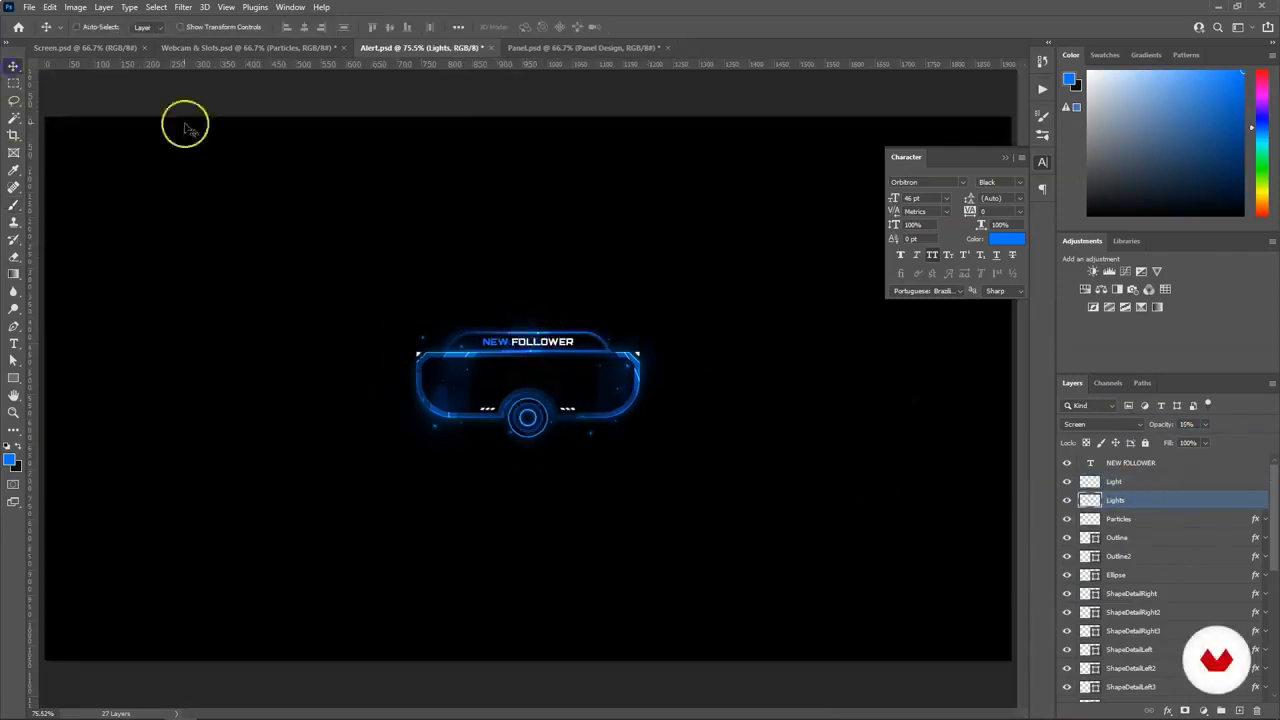
key("ctrl+minus")
left_click_drag(528, 414, 525, 375)
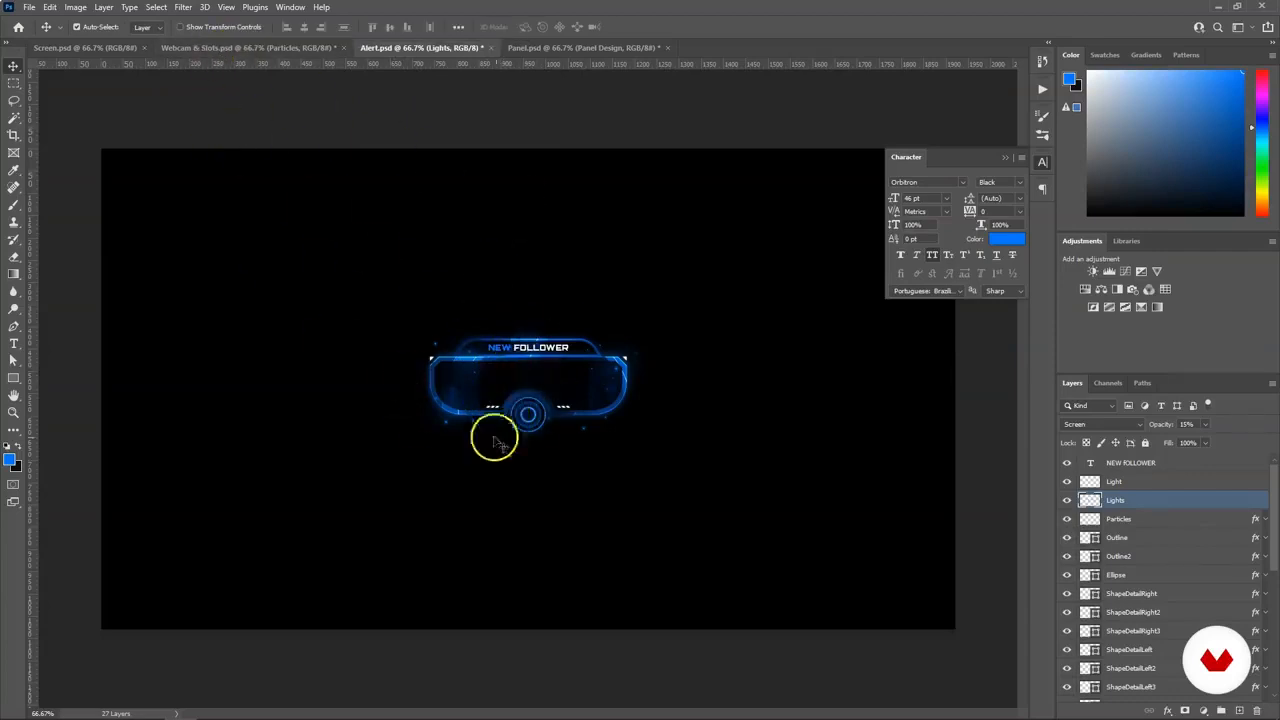
left_click(215, 50)
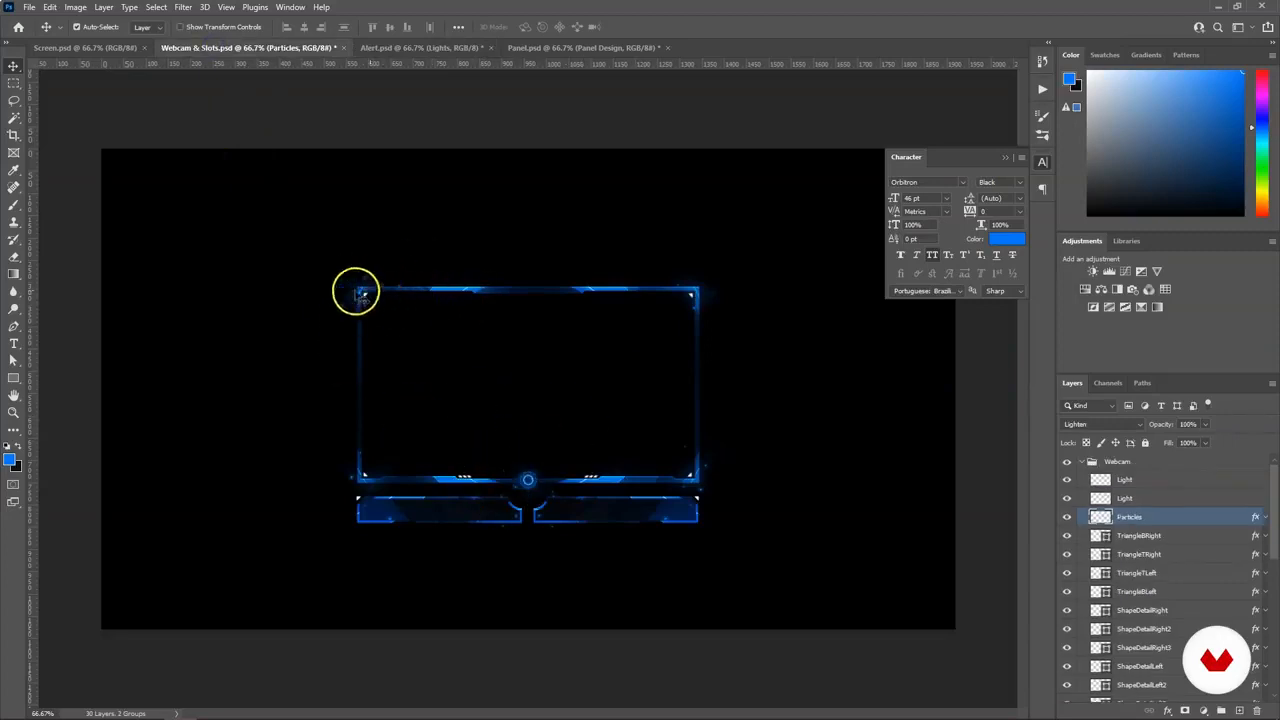
left_click(420, 48)
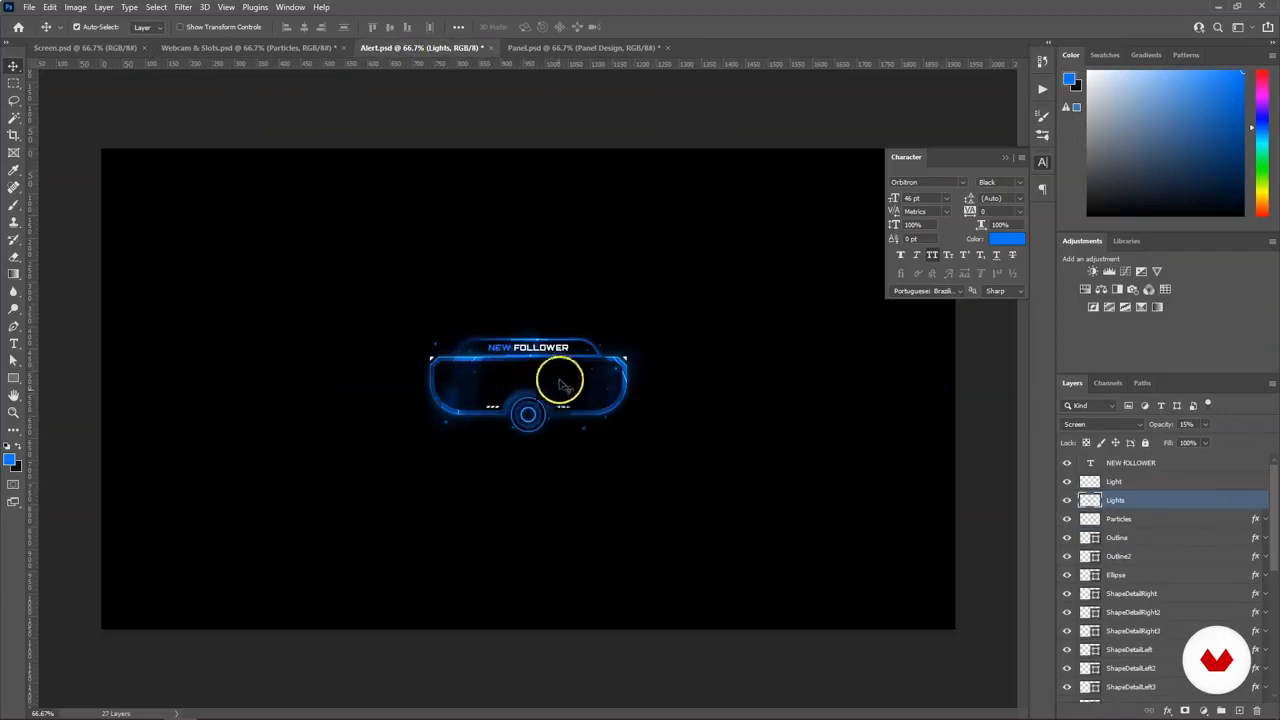
Step: Examine the BG textures clipped to Layer 2 and Shape 2, along with both layers' effects
left_click(598, 388)
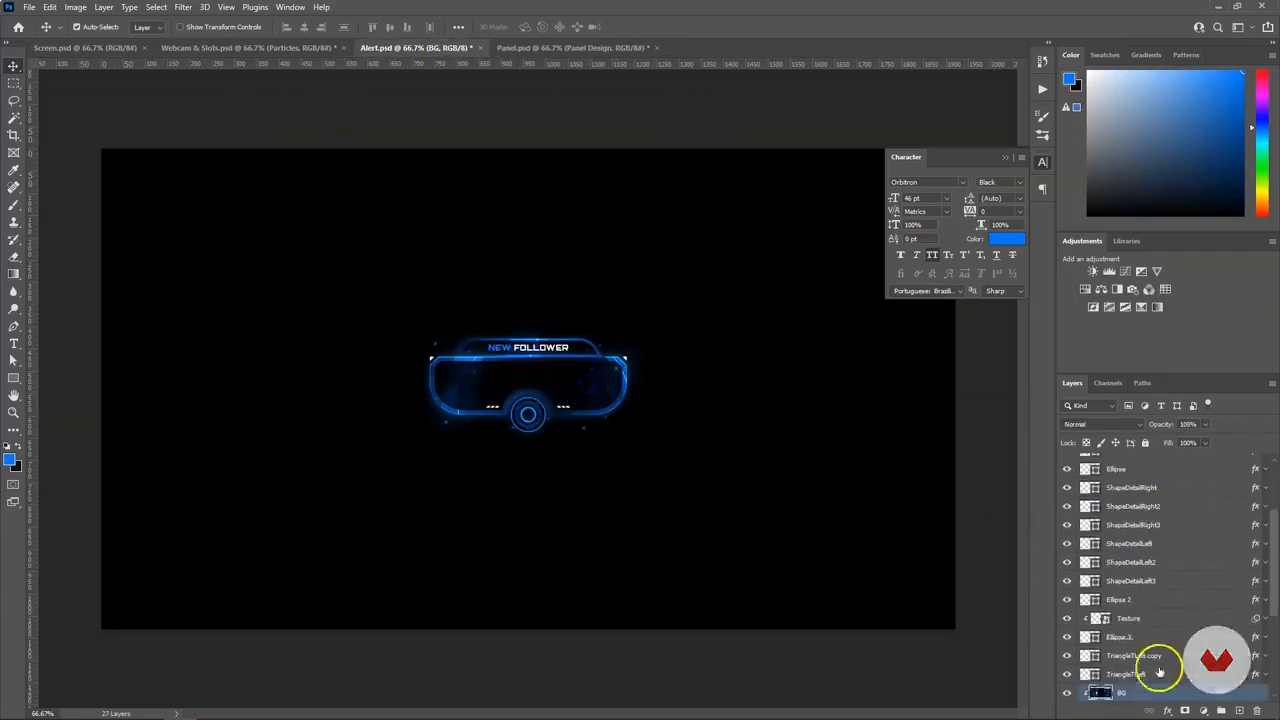
scroll(1160, 660, "down", 2)
key("ctrl+t")
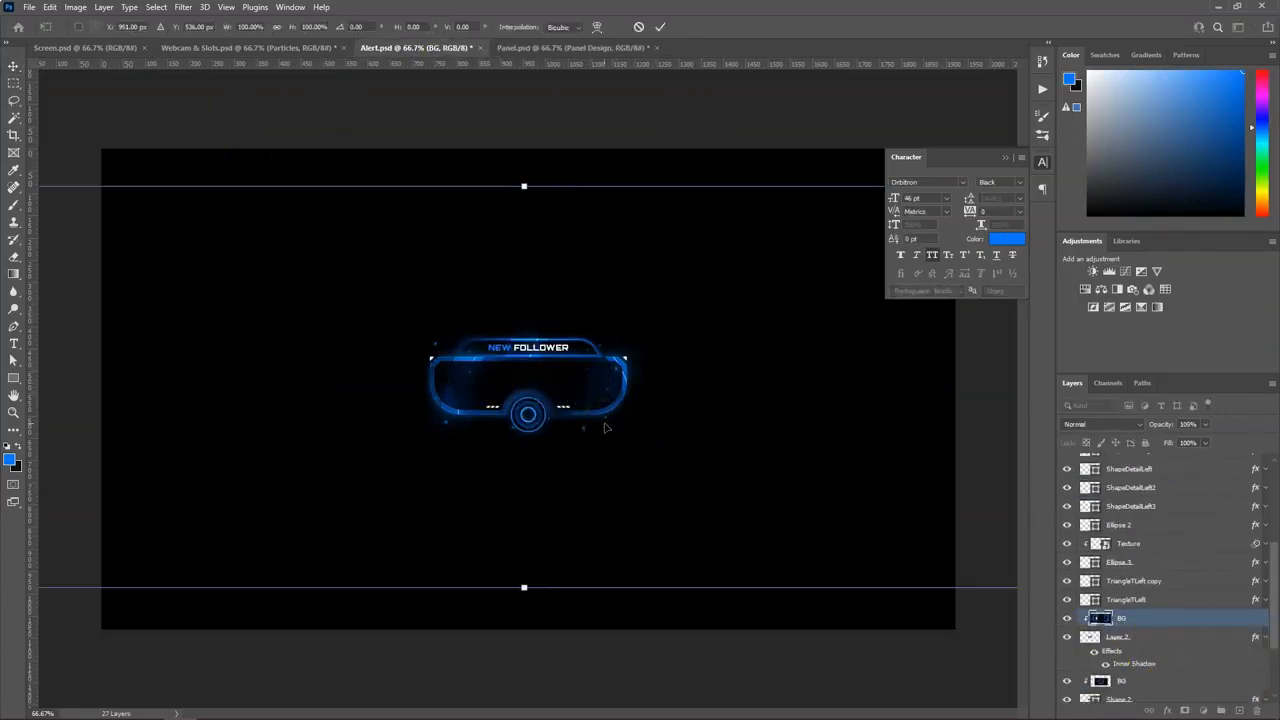
left_click(1126, 614)
scroll(1137, 612, "down", 2)
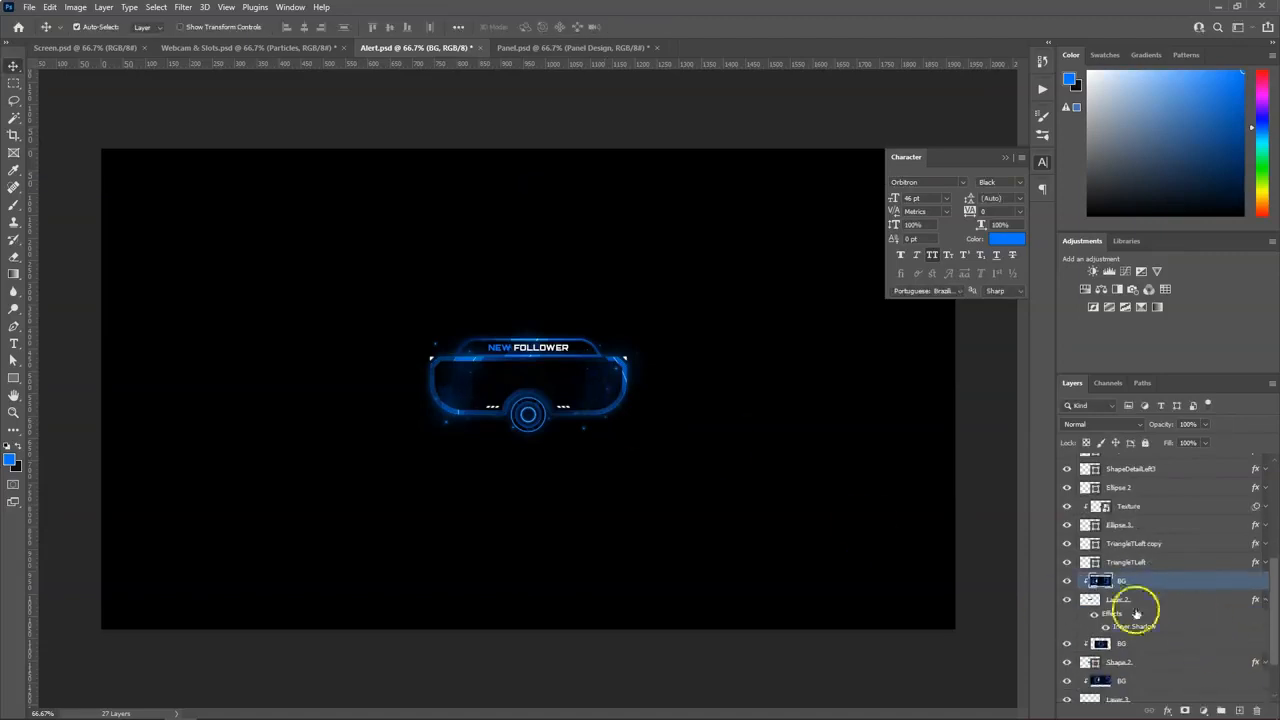
left_click(478, 358)
scroll(1211, 637, "down", 5)
left_click(1265, 638)
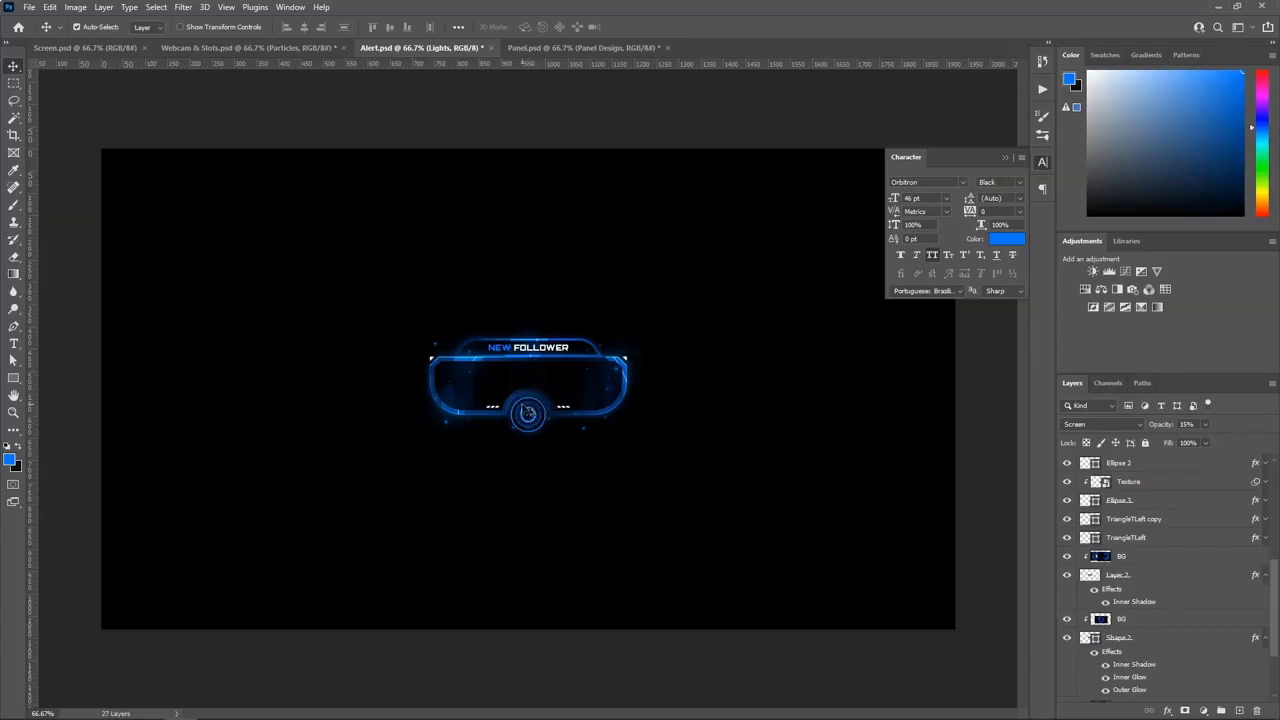
Step: Review the Panel Design shape in Panel.psd, then switch to Illustrator and view its source shape in Prototypes.ai
left_click(551, 47)
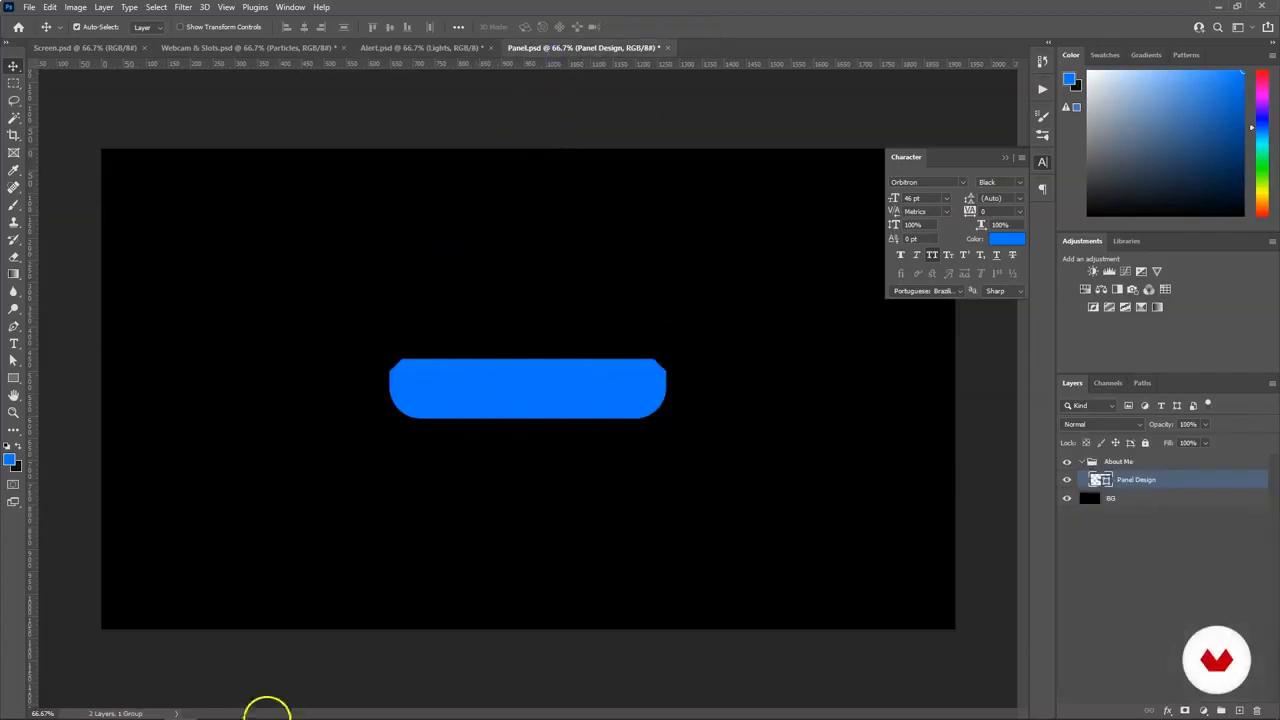
left_click(163, 702)
left_click_drag(868, 568, 869, 568)
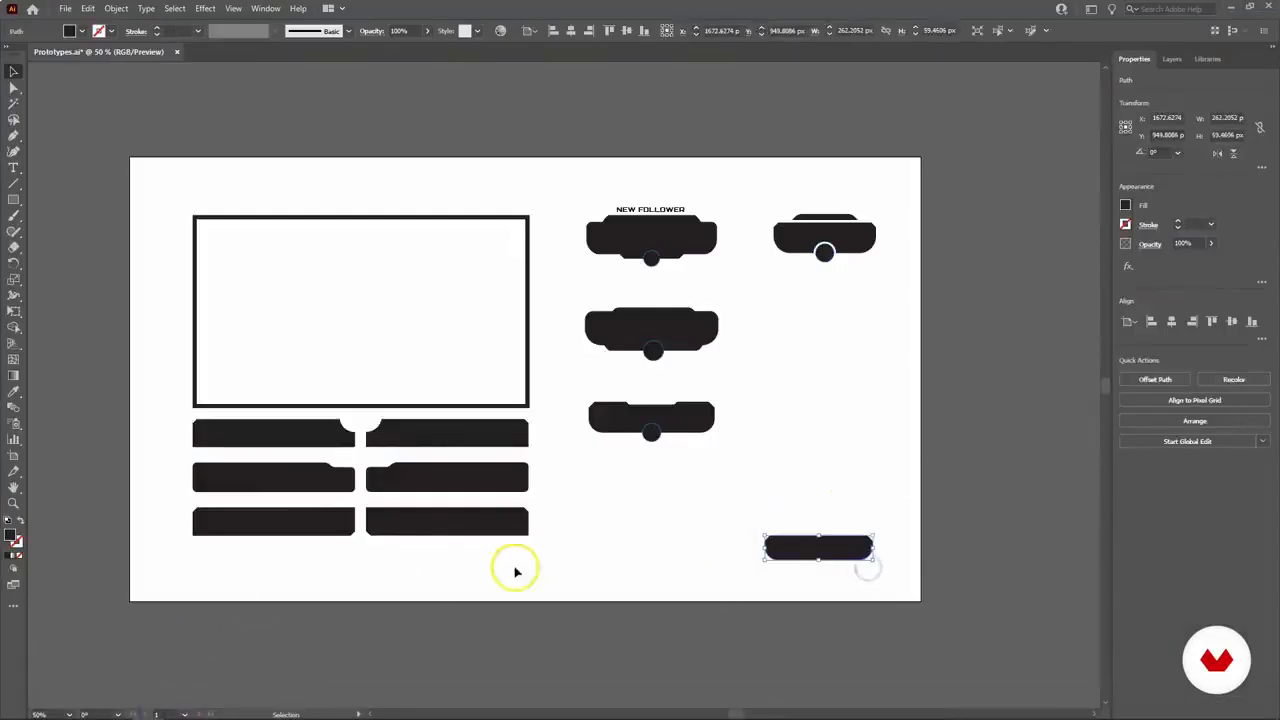
Step: Return to Photoshop, convert the Panel Design layer in Panel.psd to a smart object and open its contents
left_click(515, 568)
left_click(184, 705)
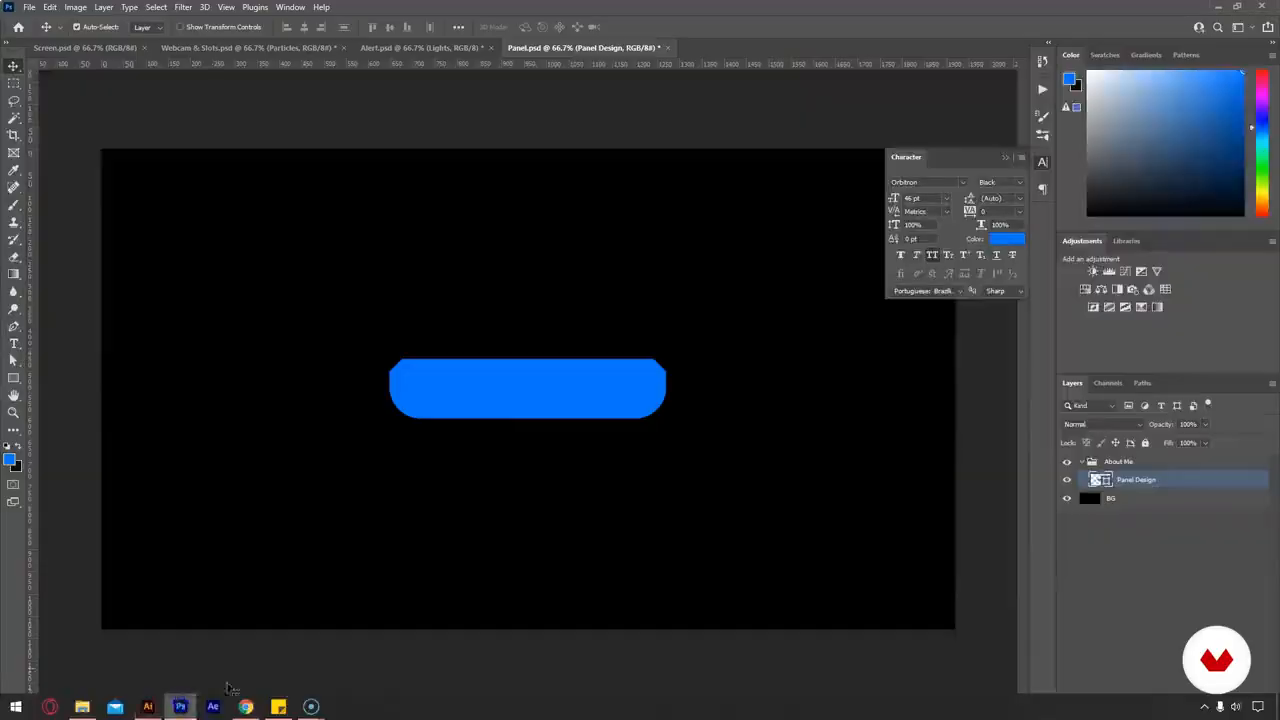
right_click(1171, 481)
left_click(1050, 340)
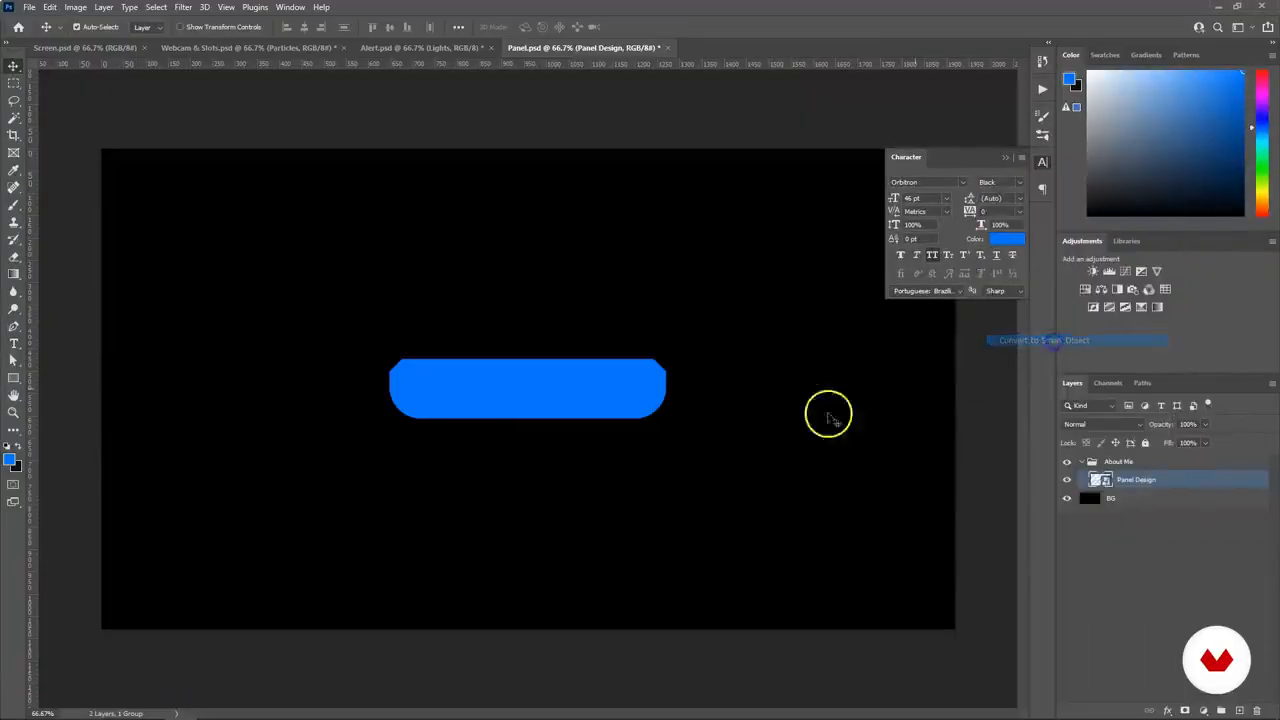
double_click(1098, 479)
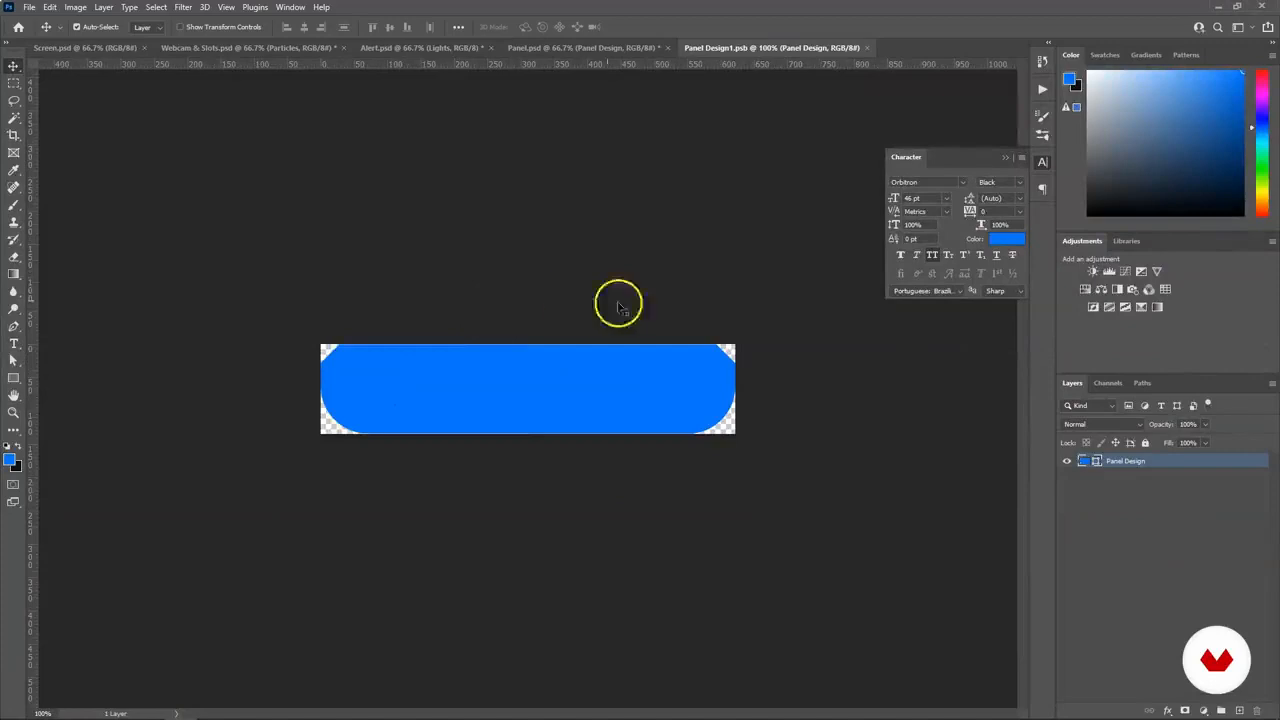
Step: Scale the blue shape down slightly within its canvas and compare the alert, webcam and panel documents
key("ctrl+t")
left_click(128, 286)
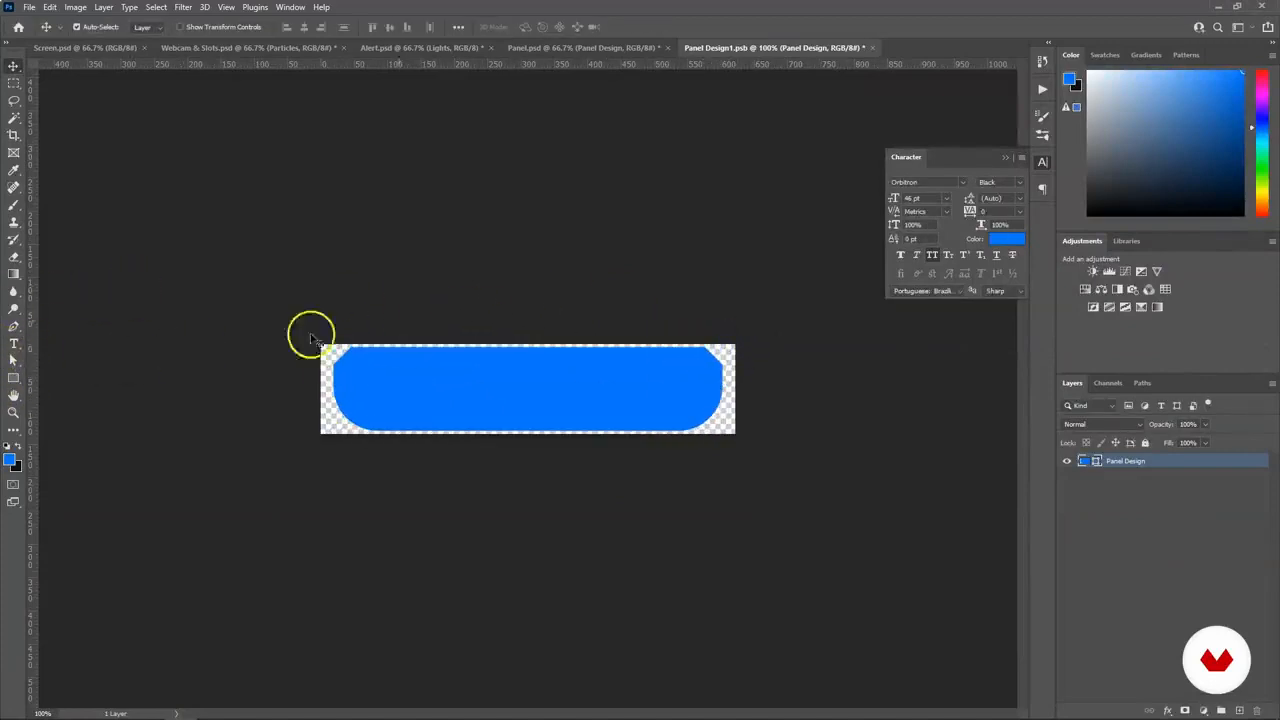
left_click(428, 48)
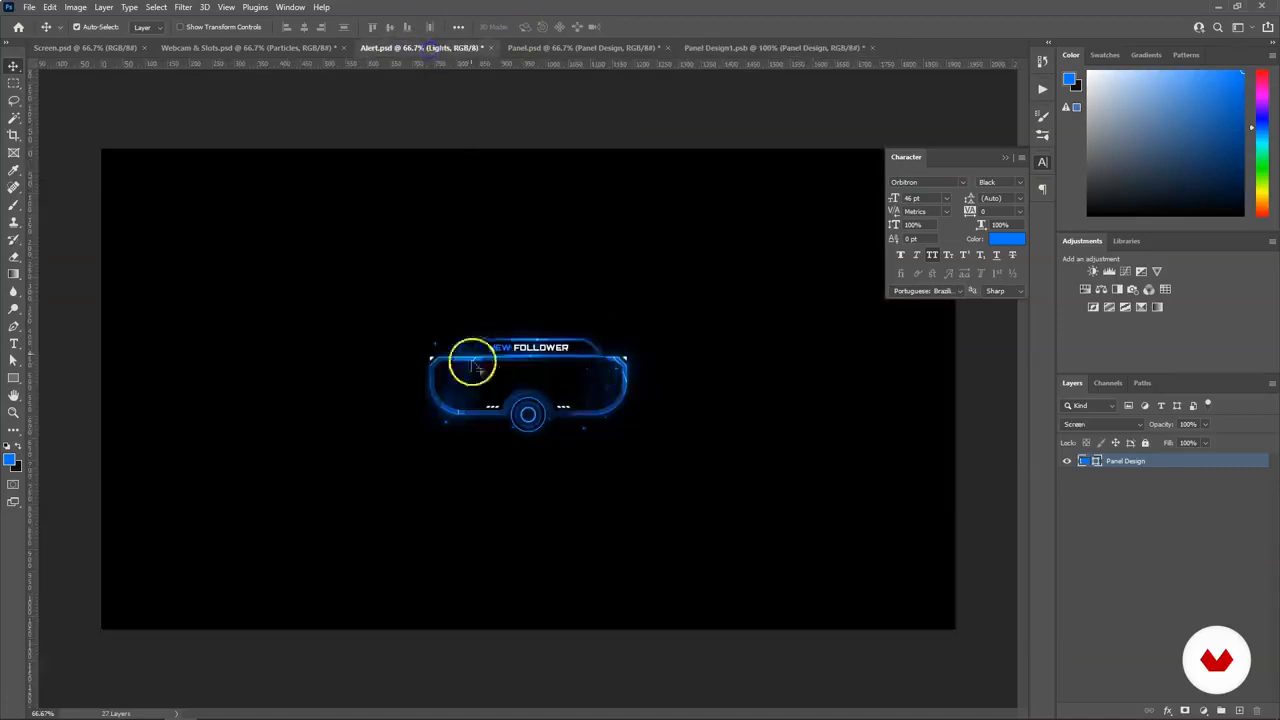
left_click(329, 48)
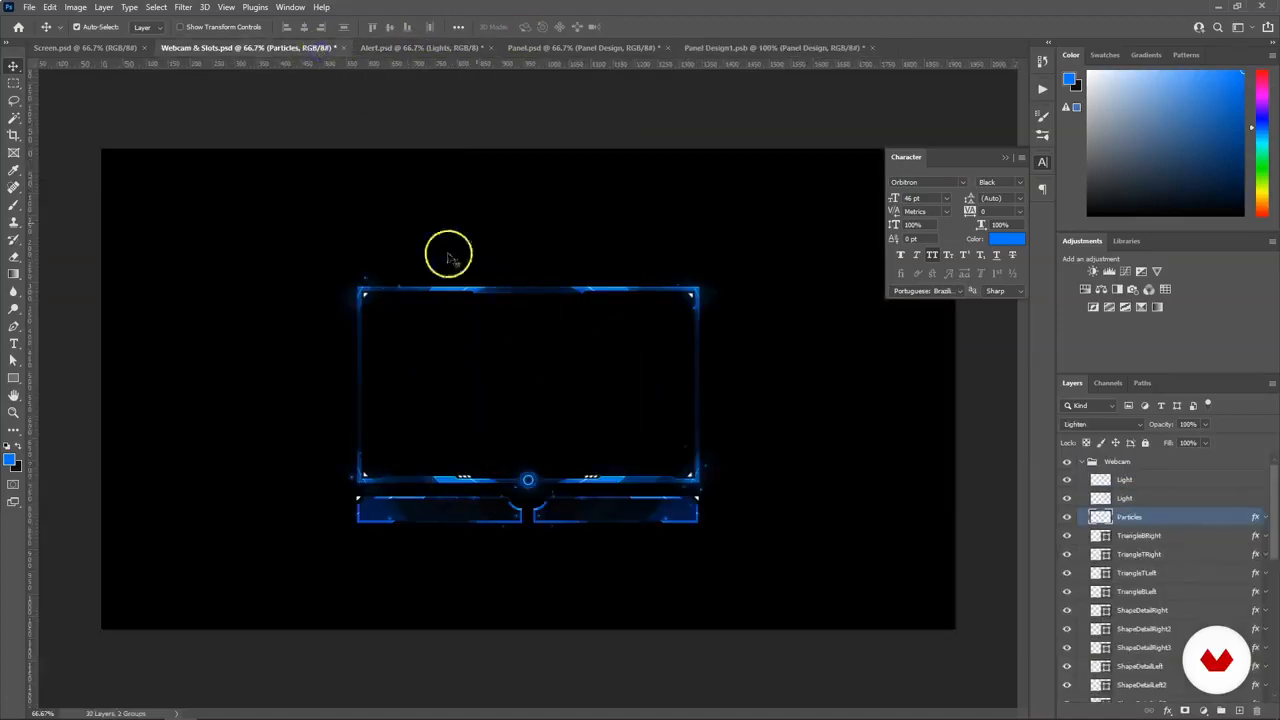
left_click(562, 48)
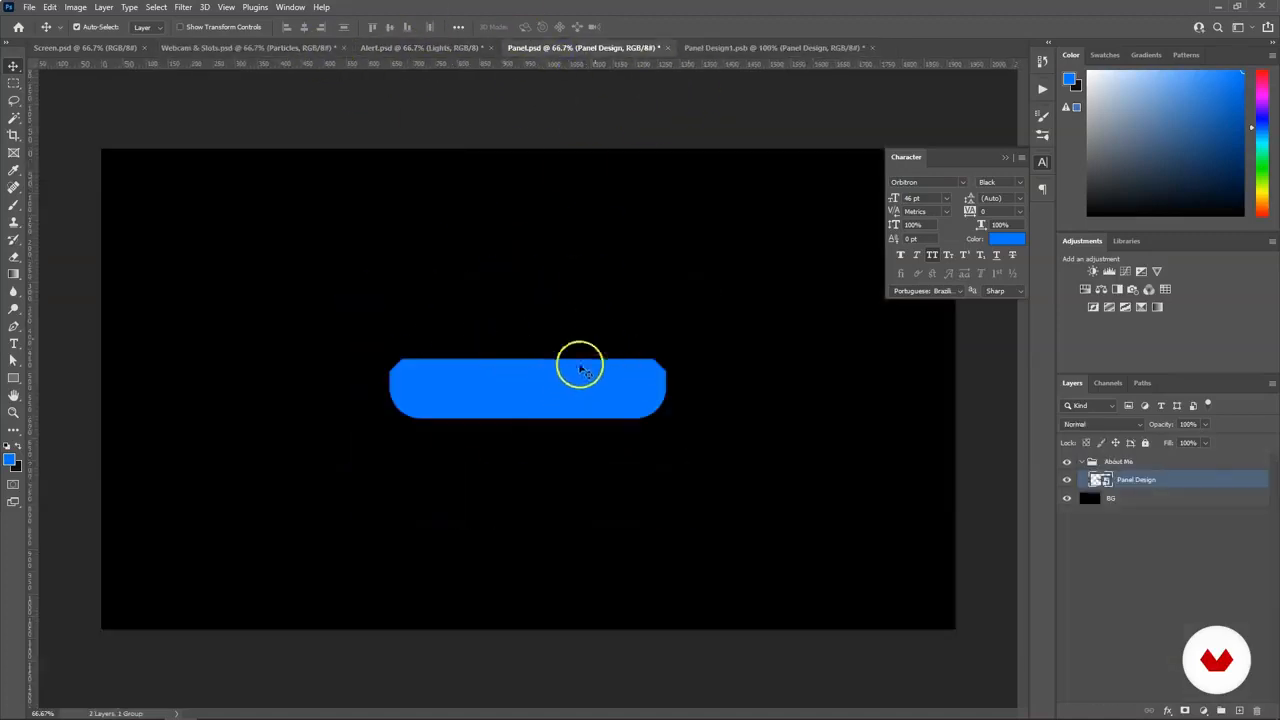
left_click(760, 48)
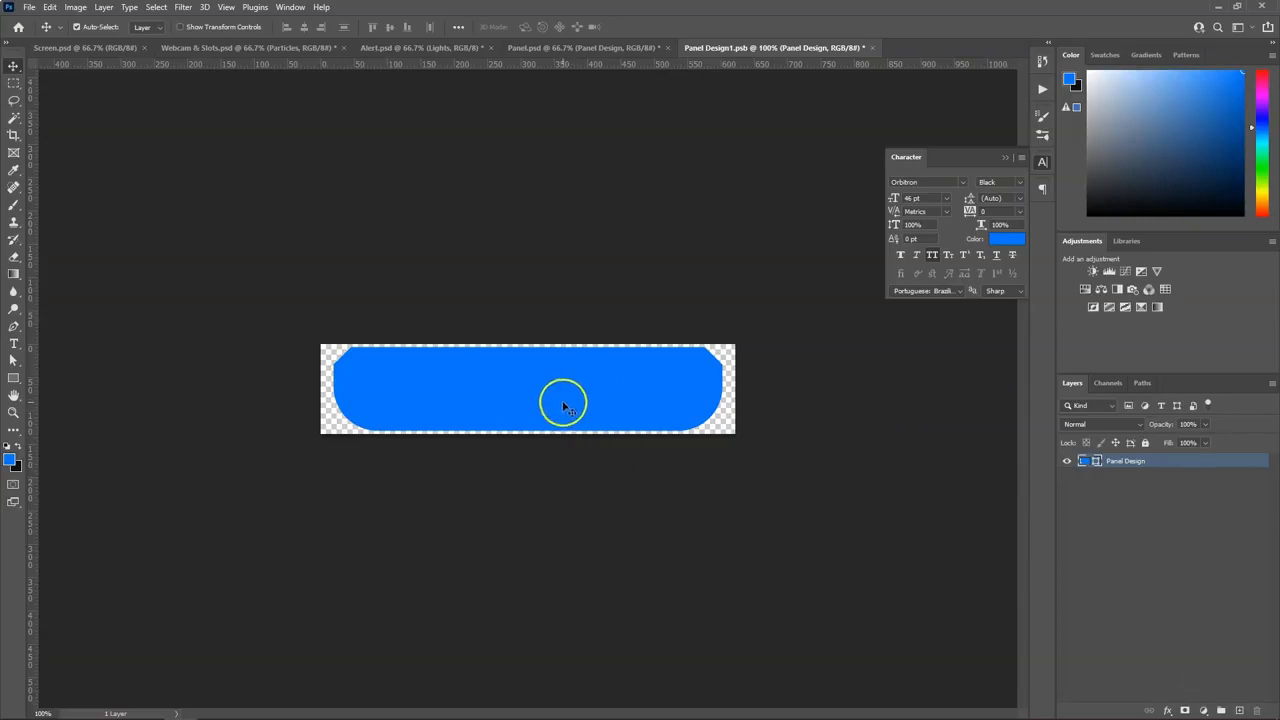
Step: Load the Panel Design shape as a selection and contract it inward from the shape's edge
left_click(156, 7)
mouse_move(200, 208)
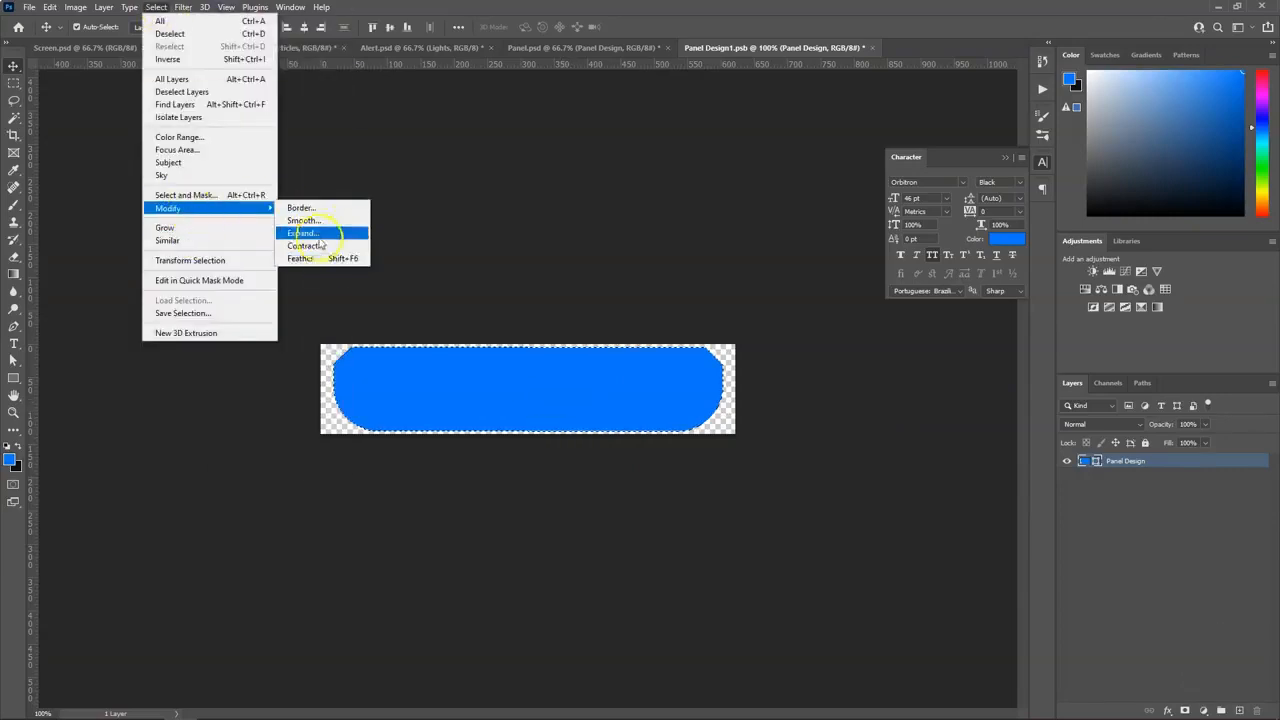
left_click(325, 245)
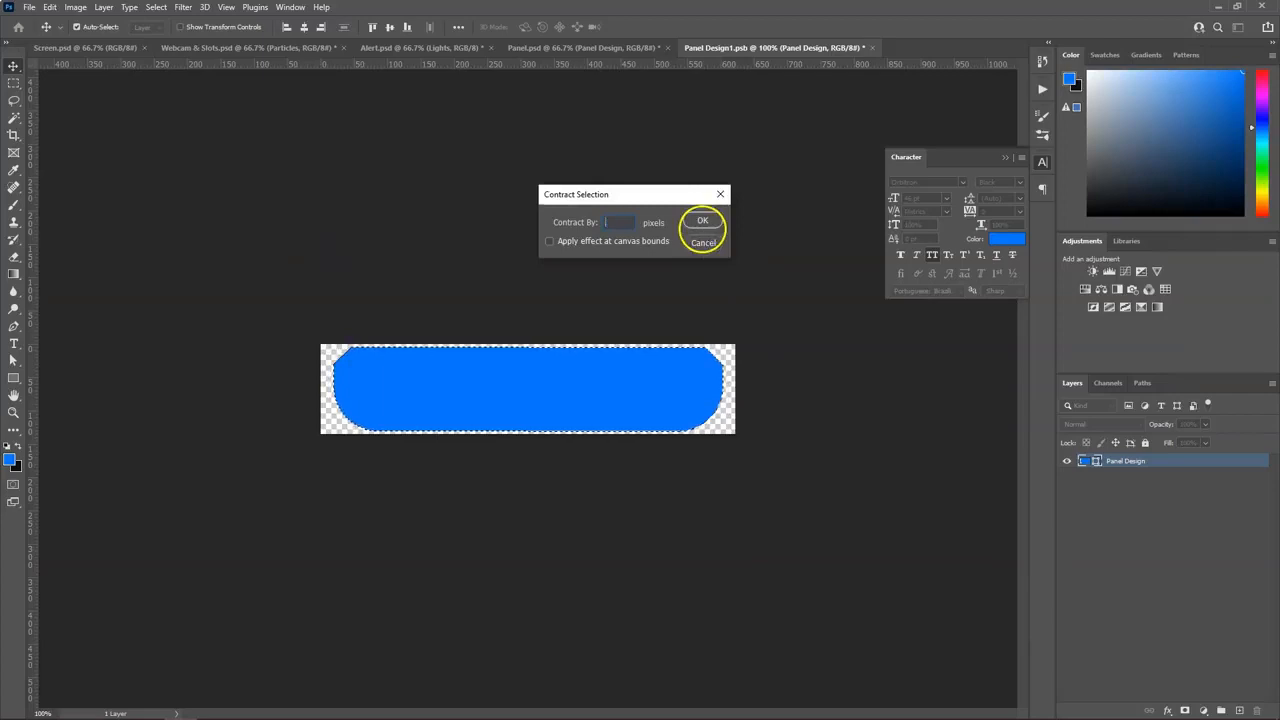
left_click(702, 222)
Step: Fill the contracted selection with black on a new layer above Panel Design
left_click(14, 83)
right_click(645, 400)
left_click(1240, 711)
left_click(1240, 711)
right_click(606, 401)
left_click(655, 559)
key("Return")
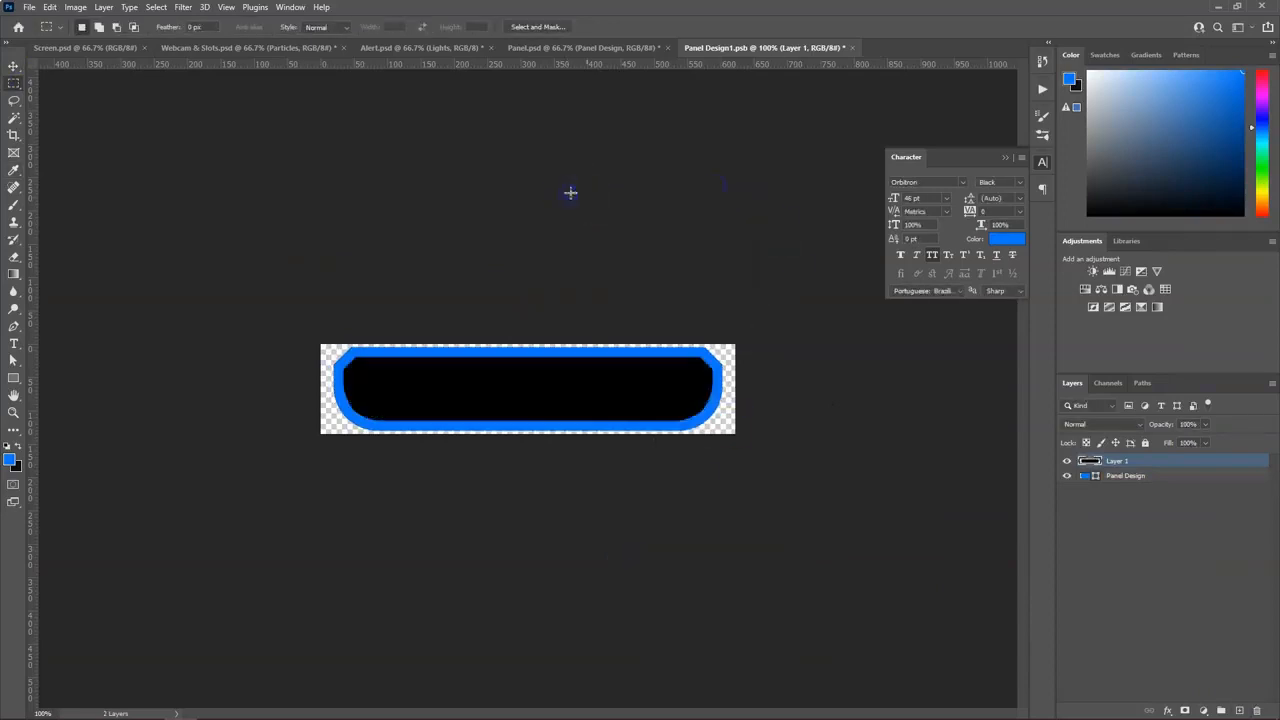
Step: Copy the BG texture layer from Alert.psd into Panel Design1.psb above Layer 1 and position it over the panel
left_click(585, 48)
left_click(429, 48)
left_click(14, 64)
left_click(525, 378)
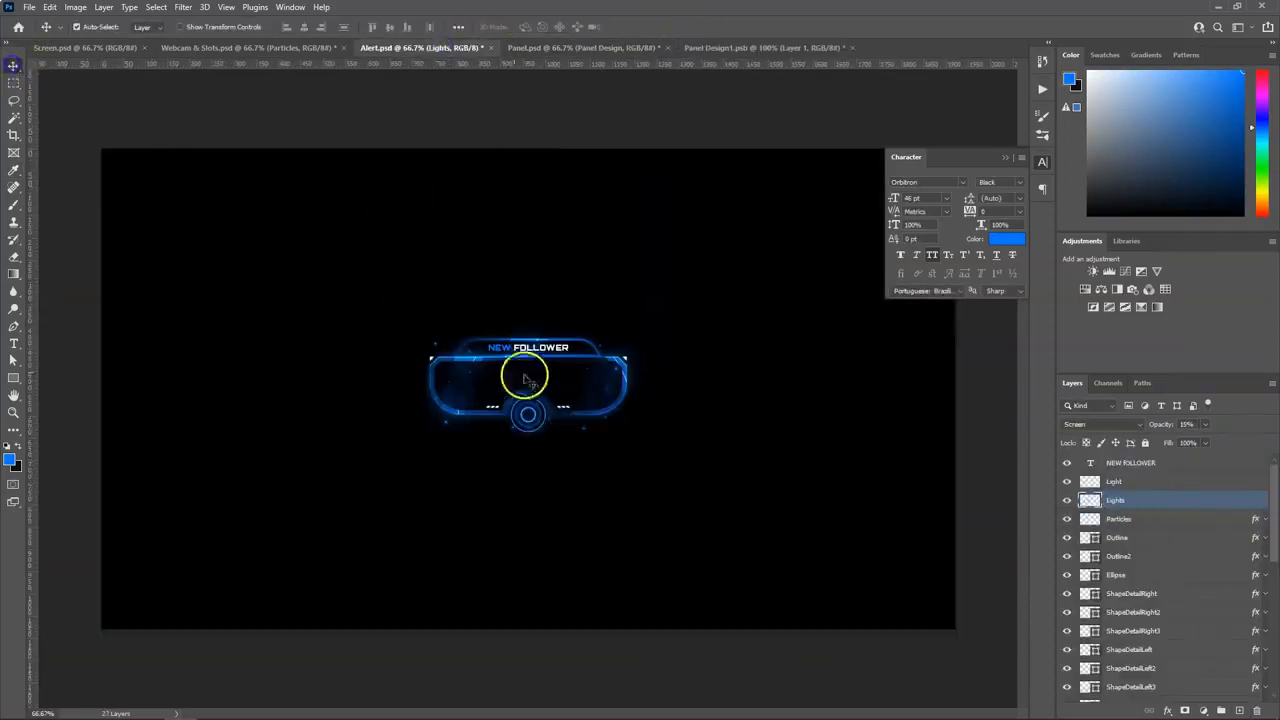
scroll(1149, 534, "down", 5)
left_click(1150, 538)
left_click_drag(1120, 600, 614, 403)
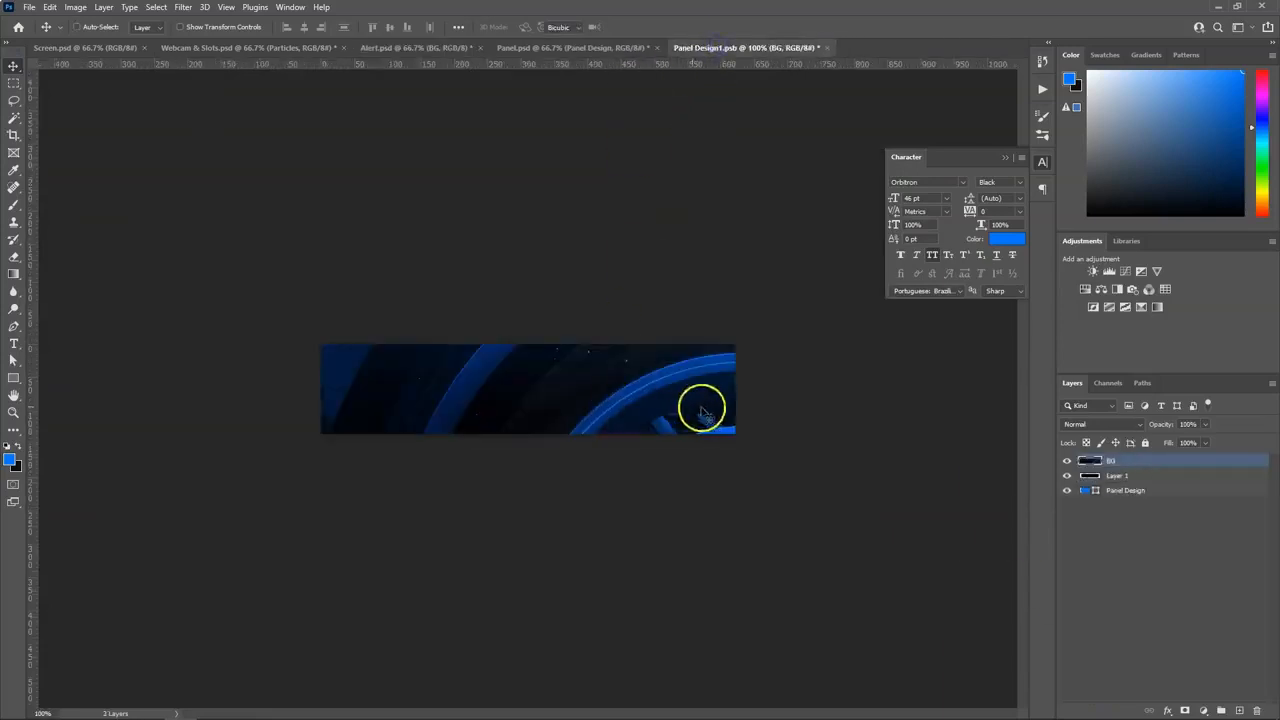
left_click_drag(763, 349, 780, 480)
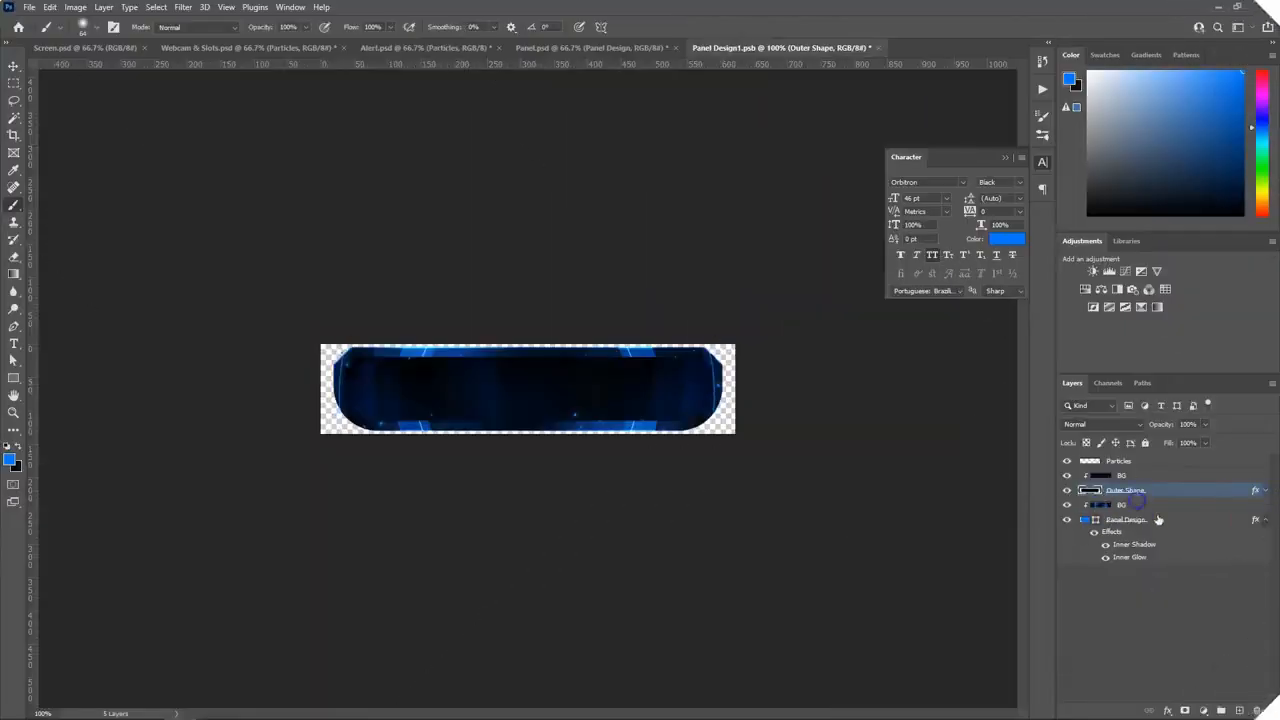
Step: Rename the Outer Shape layer as Base Shape and save the smart object, checking the updated panel in Panel.psd
left_click(1126, 519)
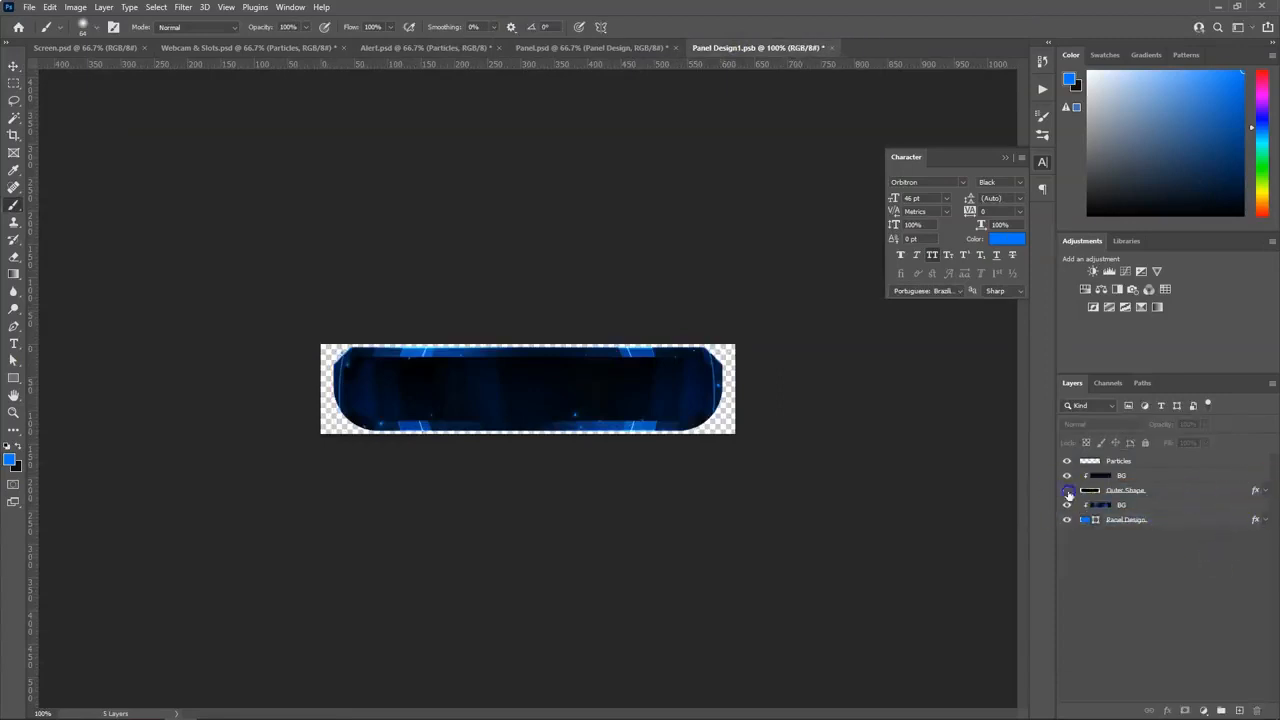
key("v")
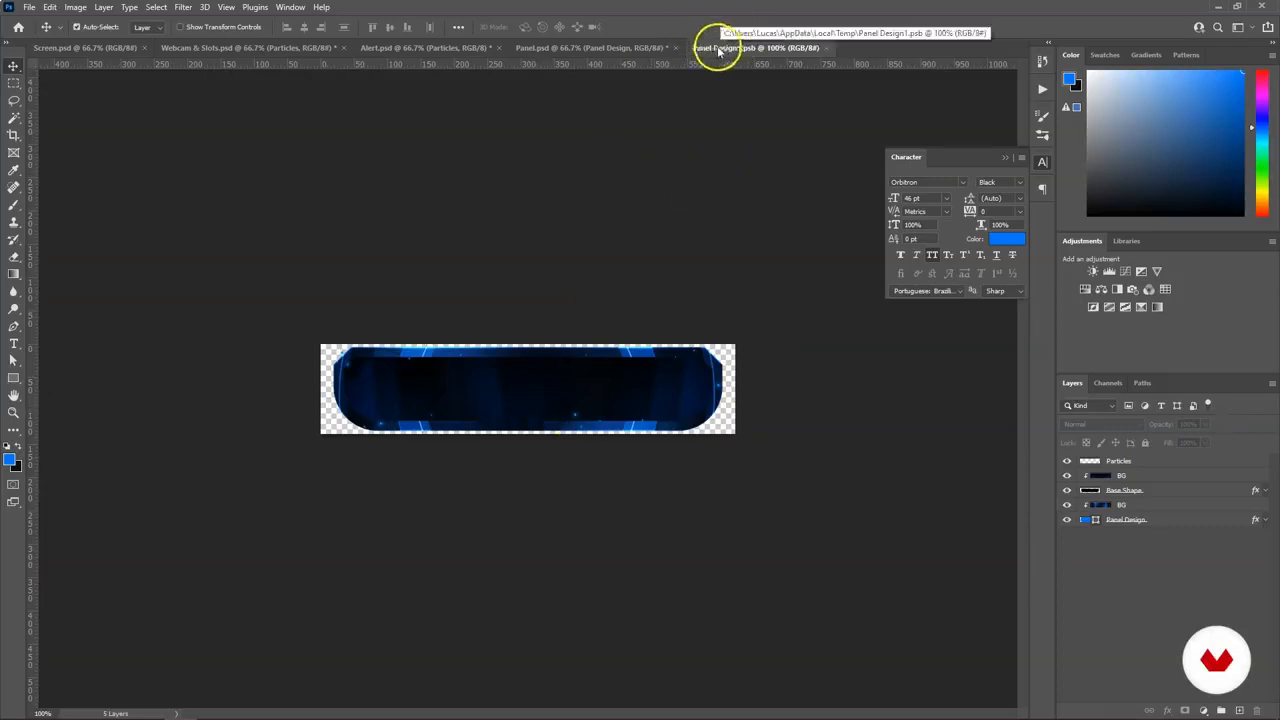
left_click(612, 48)
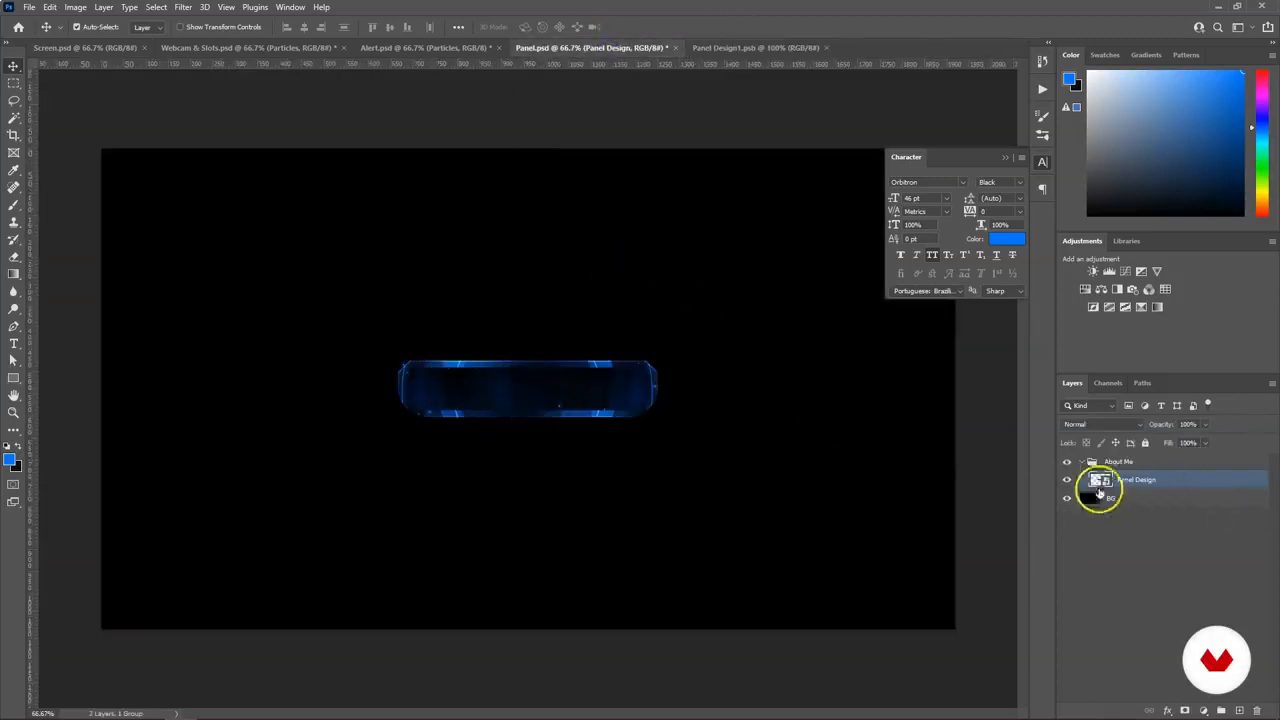
left_click(1066, 480)
left_click(1066, 480)
Step: Add the blue text ABOUT ME in 46 pt Orbitron Black over the panel, inside the About Me group
left_click(14, 343)
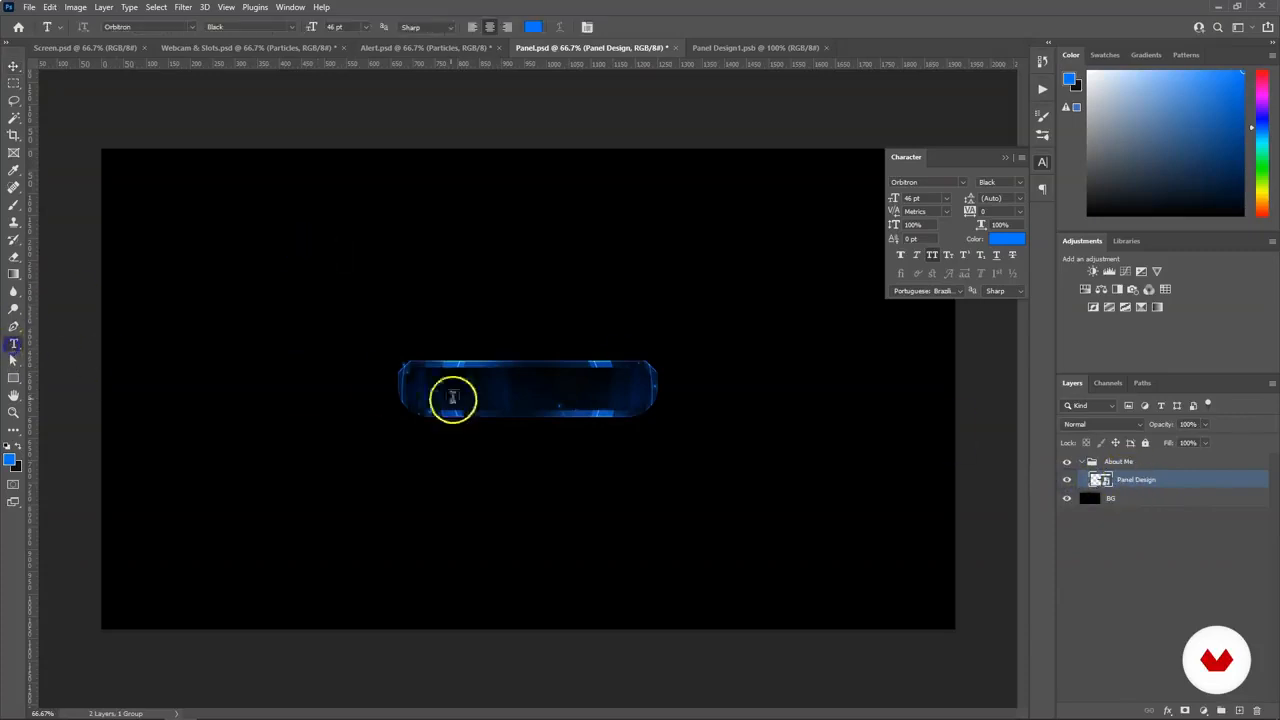
left_click(1122, 463)
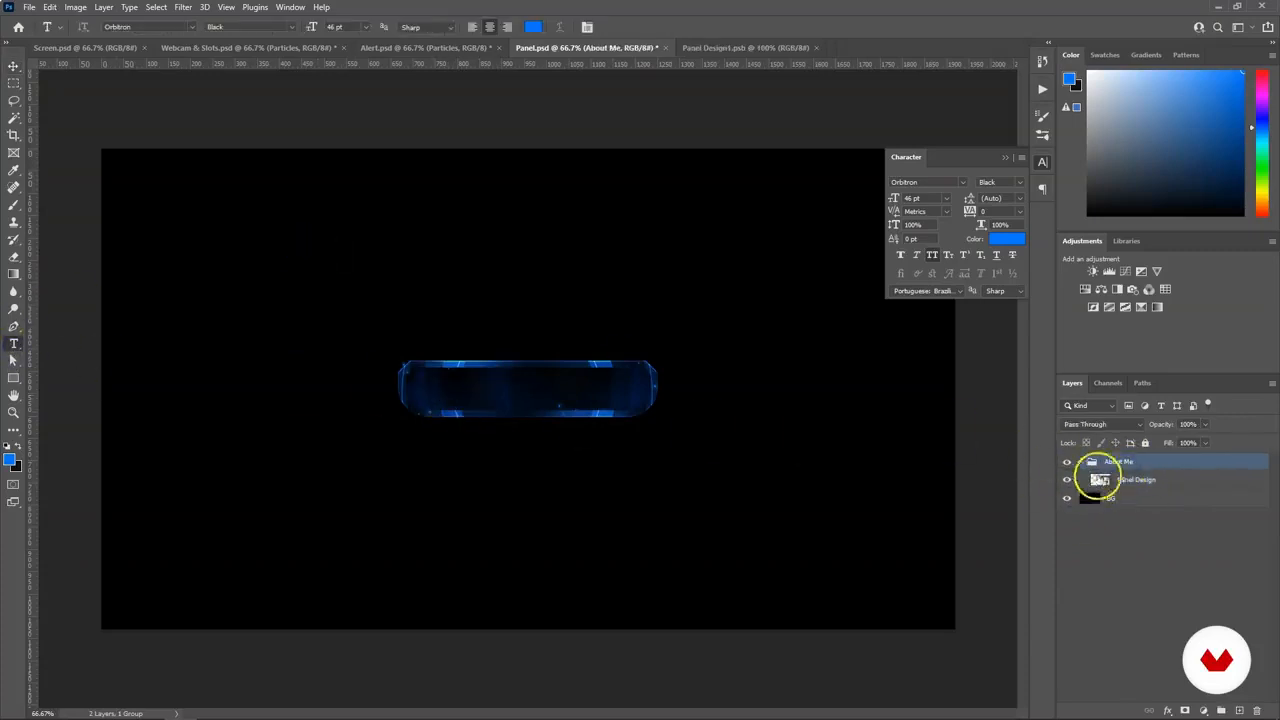
left_click(450, 392)
type("ABOUT ME")
Step: Show the guides and centre the ABOUT ME text on the panel where they cross
left_click(13, 66)
key("ctrl+semicolon")
key("ctrl+t")
left_click_drag(499, 384, 590, 365)
key("Return")
left_click(15, 345)
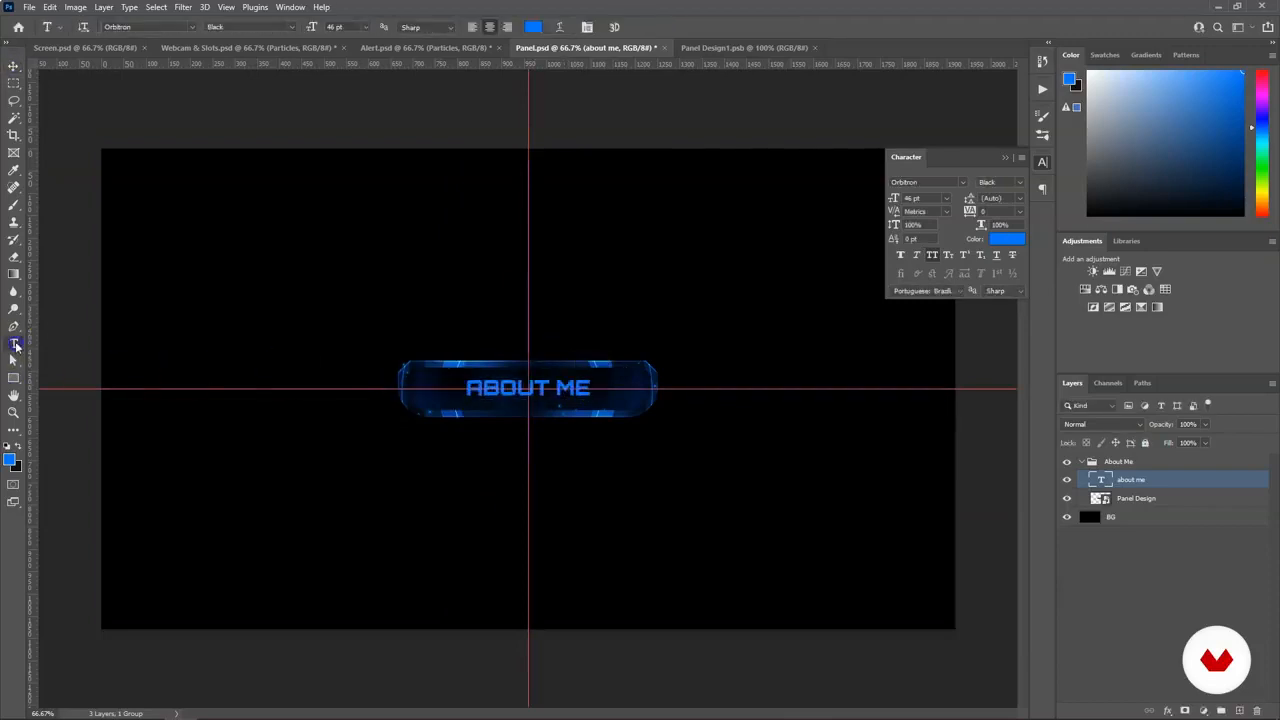
Step: Find the STARTING text layer in the Text group of Screen.psd and copy its layer style
left_click(85, 47)
key("v")
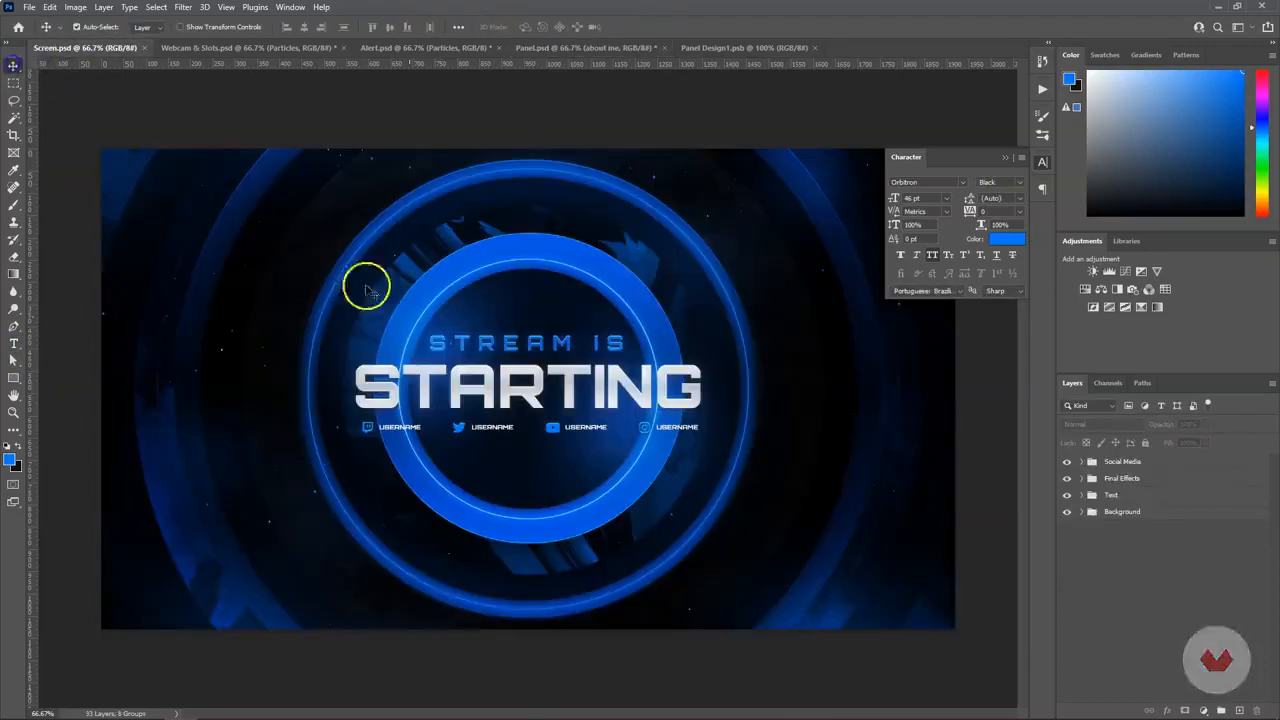
left_click(457, 390)
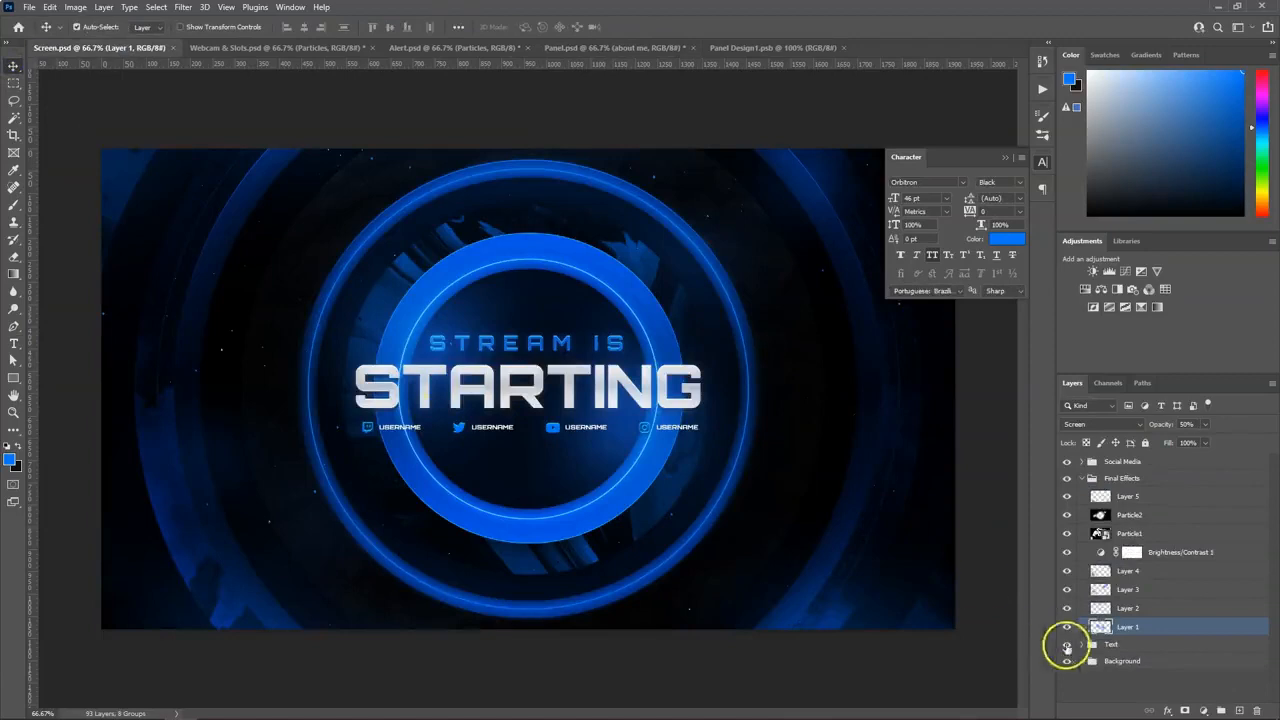
left_click(1081, 645)
scroll(1165, 638, "down", 2)
left_click(1162, 599)
left_click(1158, 676)
scroll(1160, 640, "down", 1)
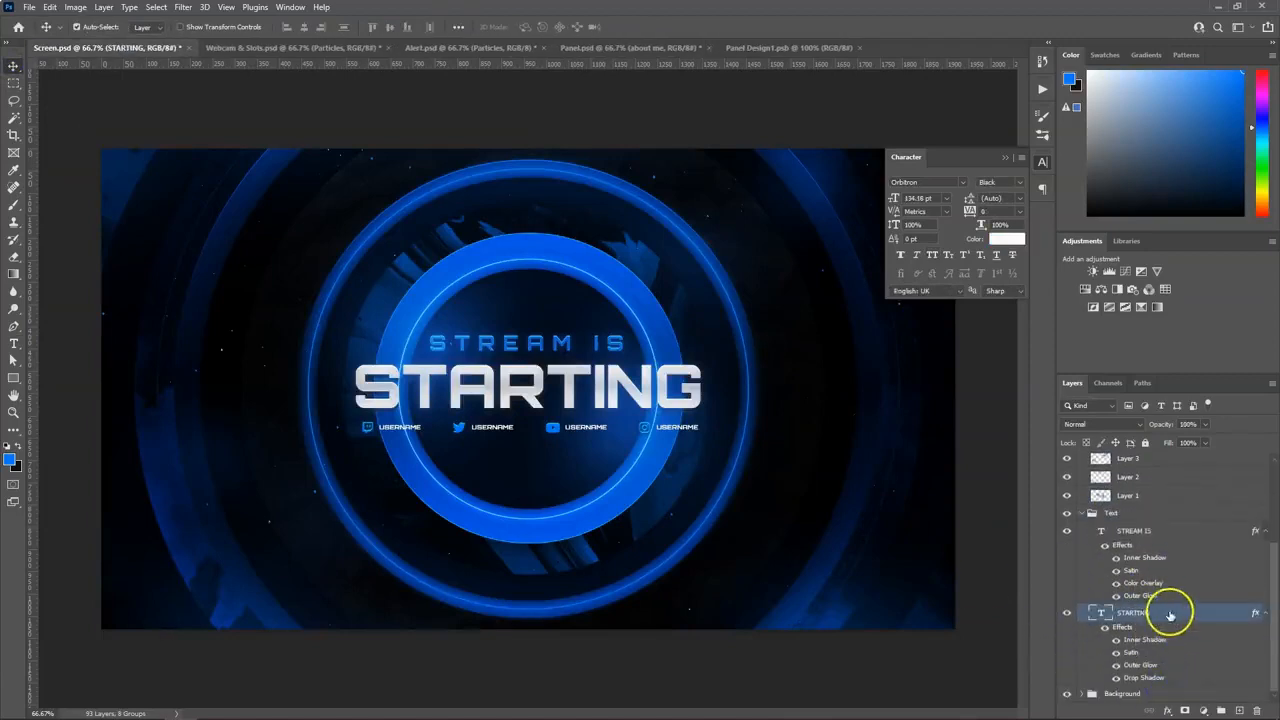
right_click(1170, 614)
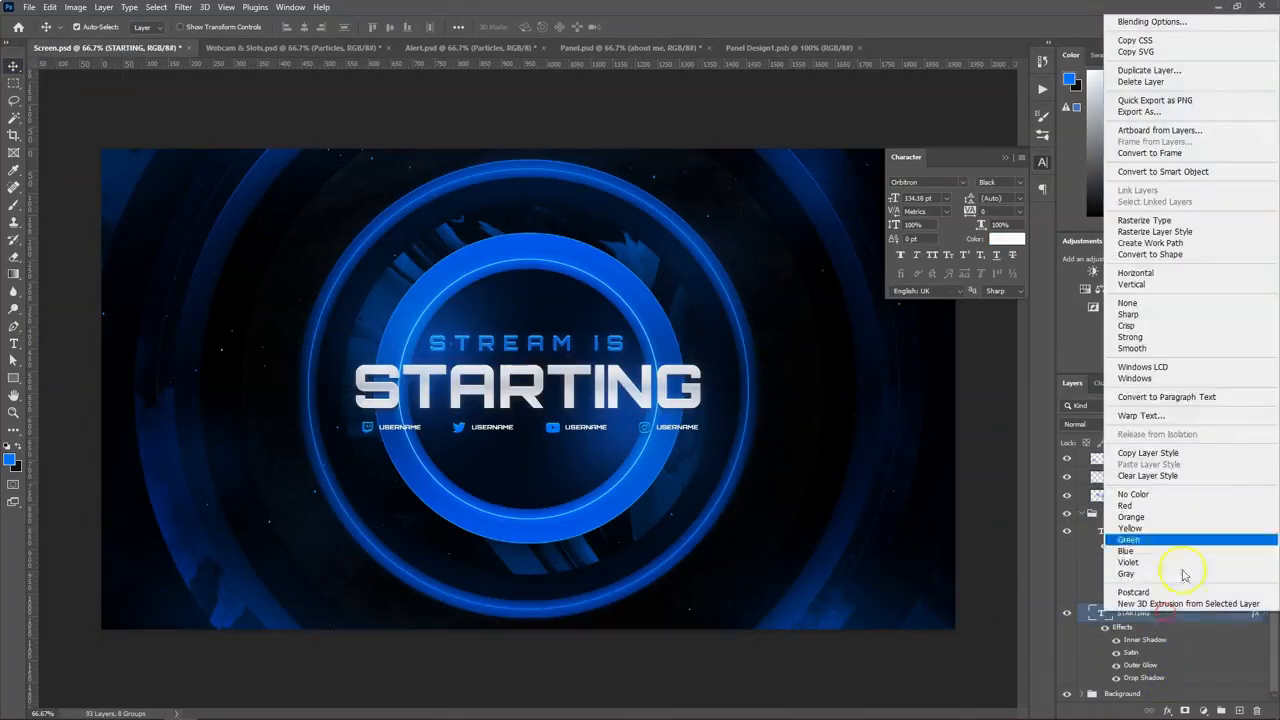
left_click(1150, 453)
Step: Paste the copied layer style onto the about me text layer in Panel.psd
left_click(760, 48)
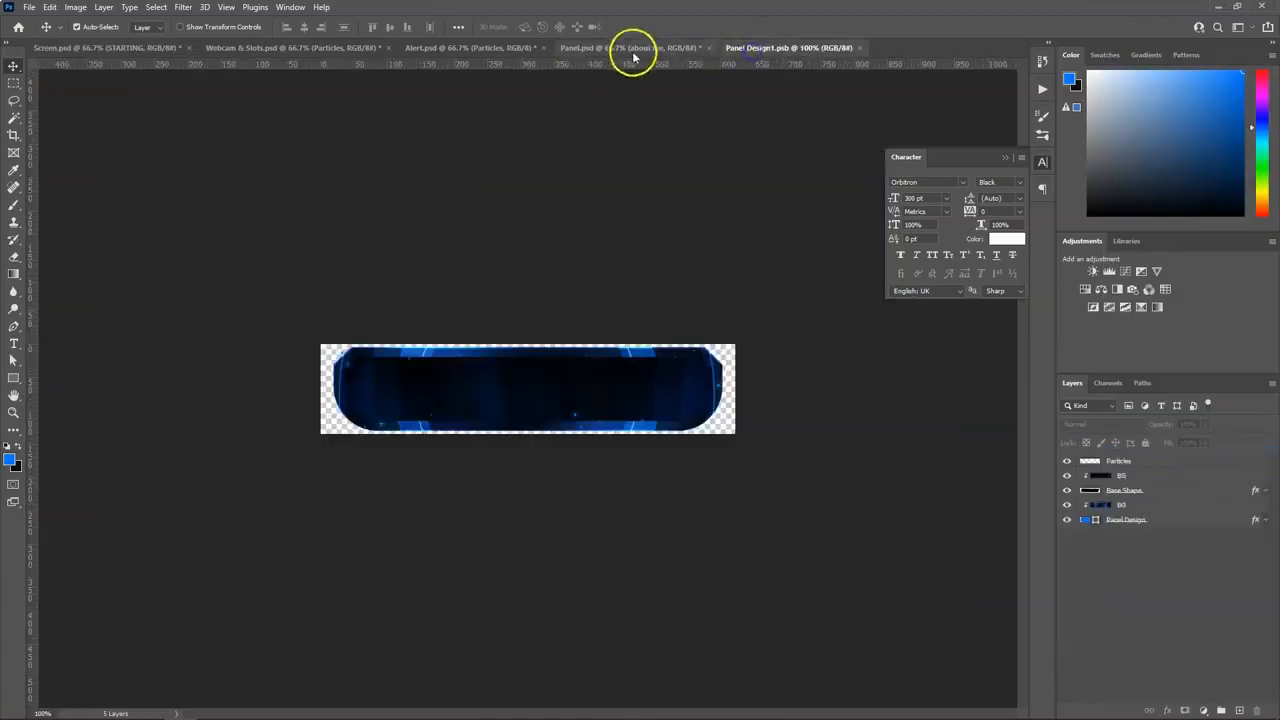
left_click(640, 48)
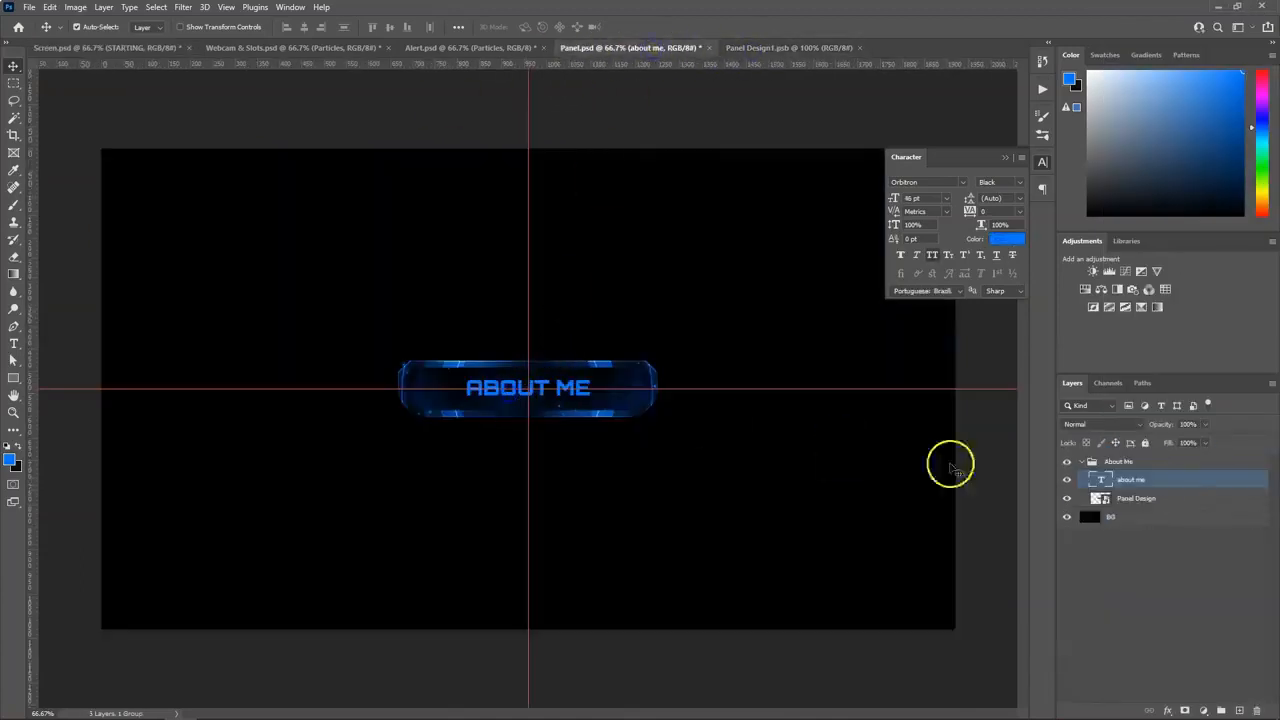
right_click(1158, 482)
left_click(1030, 574)
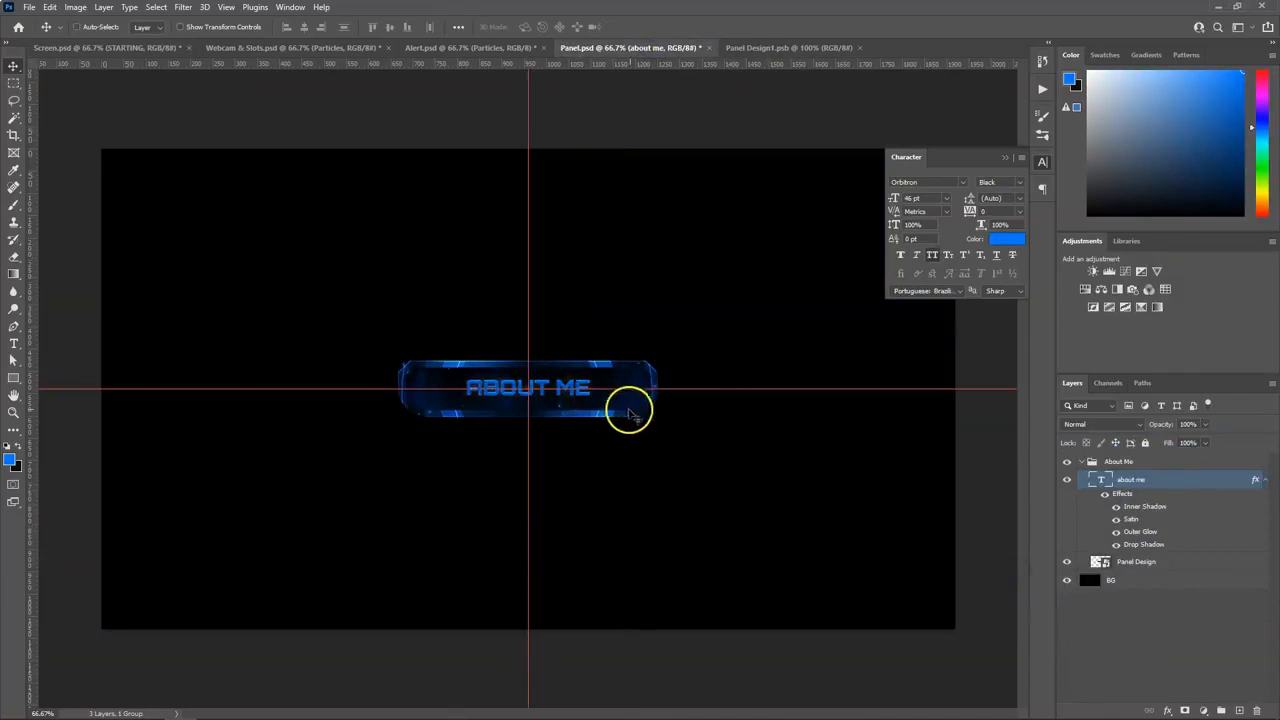
Step: Change the colour of the ABOUT ME text to white
left_click(14, 343)
left_click_drag(466, 388, 604, 388)
left_click(533, 28)
left_click_drag(880, 310, 757, 231)
left_click(1148, 272)
Step: Set the opacity of the text layer's Satin effect to 23%
left_click(1192, 482)
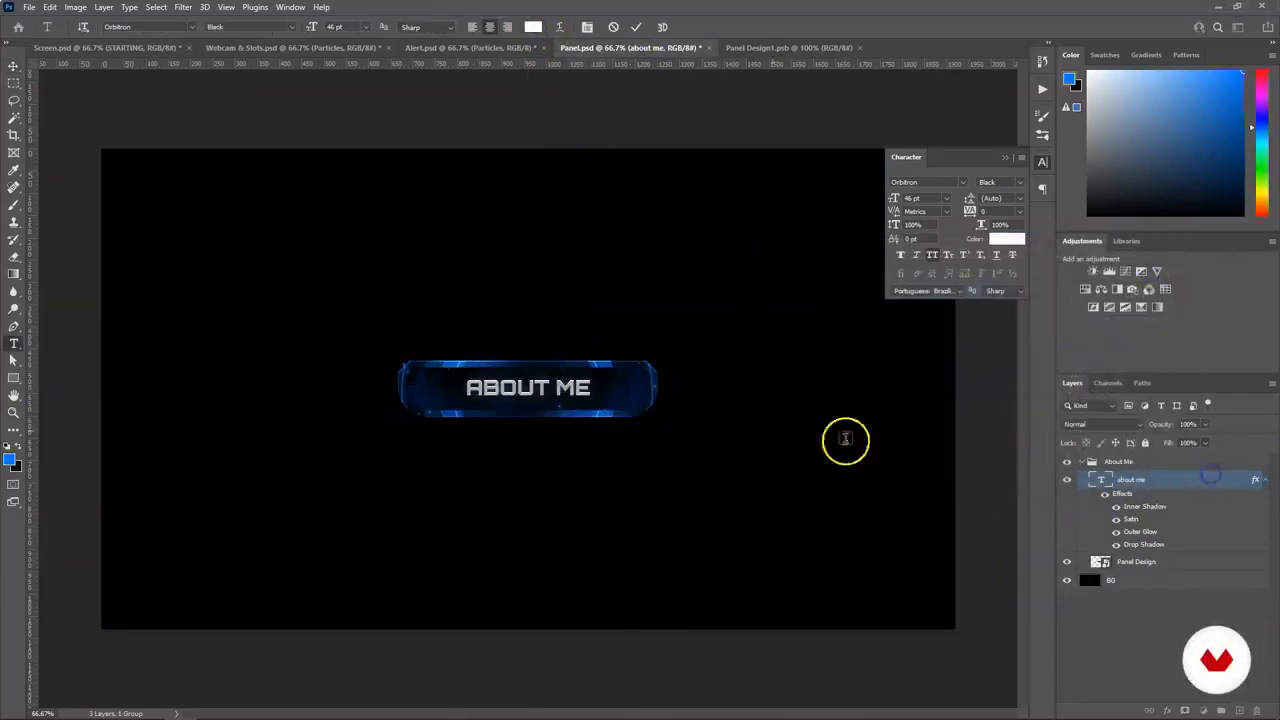
left_click(767, 261)
left_click(781, 261)
left_click_drag(1003, 178, 1000, 168)
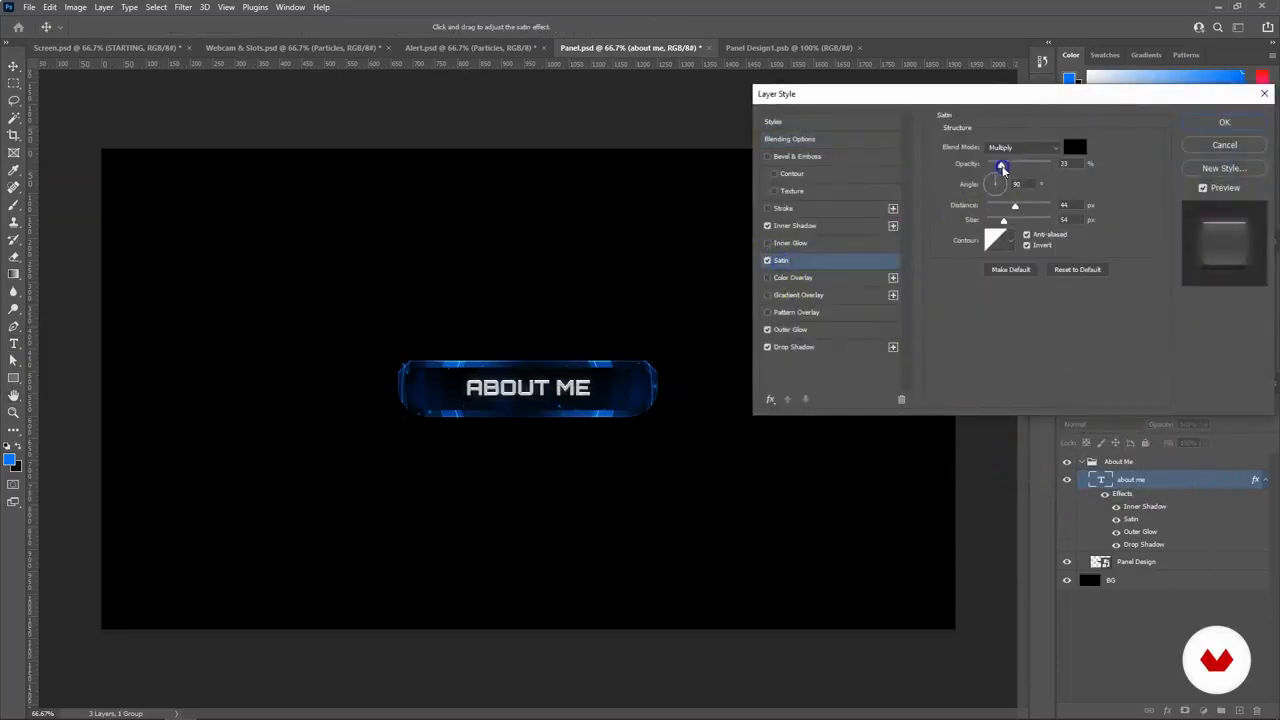
left_click(1218, 124)
Step: Check the ABOUT ME text's centring against the guides and duplicate its layer, collapsing the copy's effects list
key("ctrl+t")
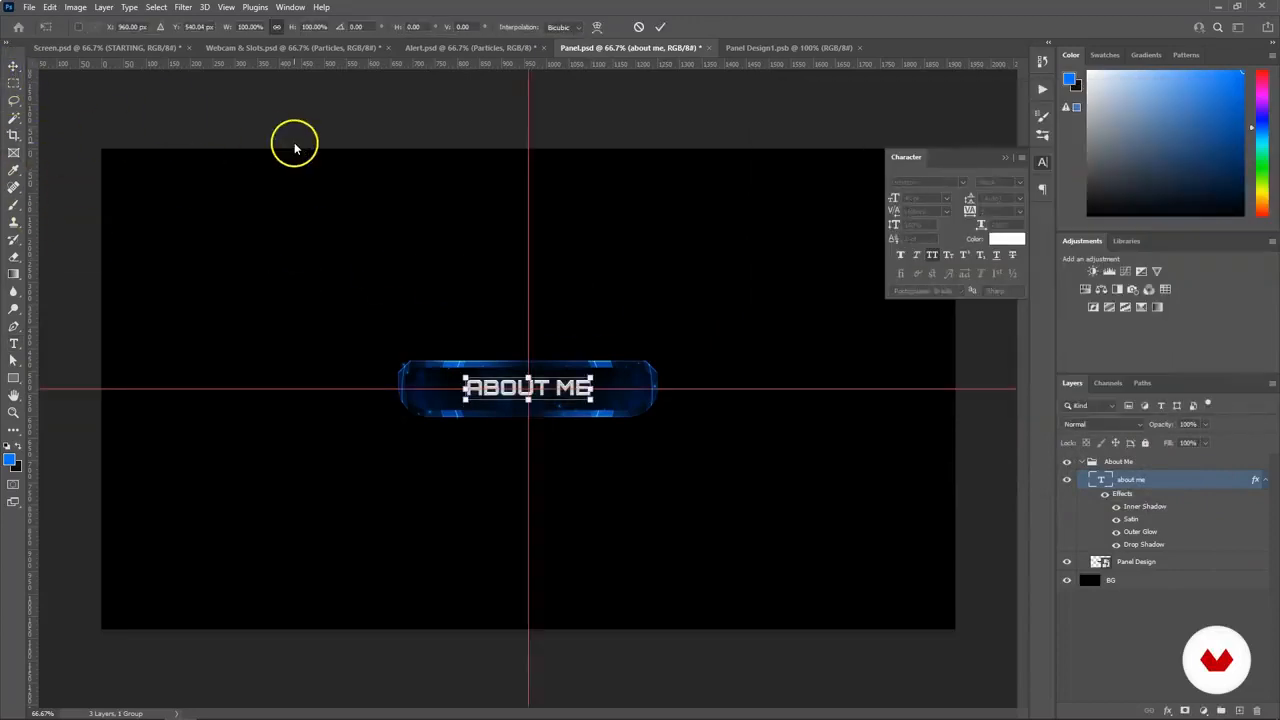
key("Return")
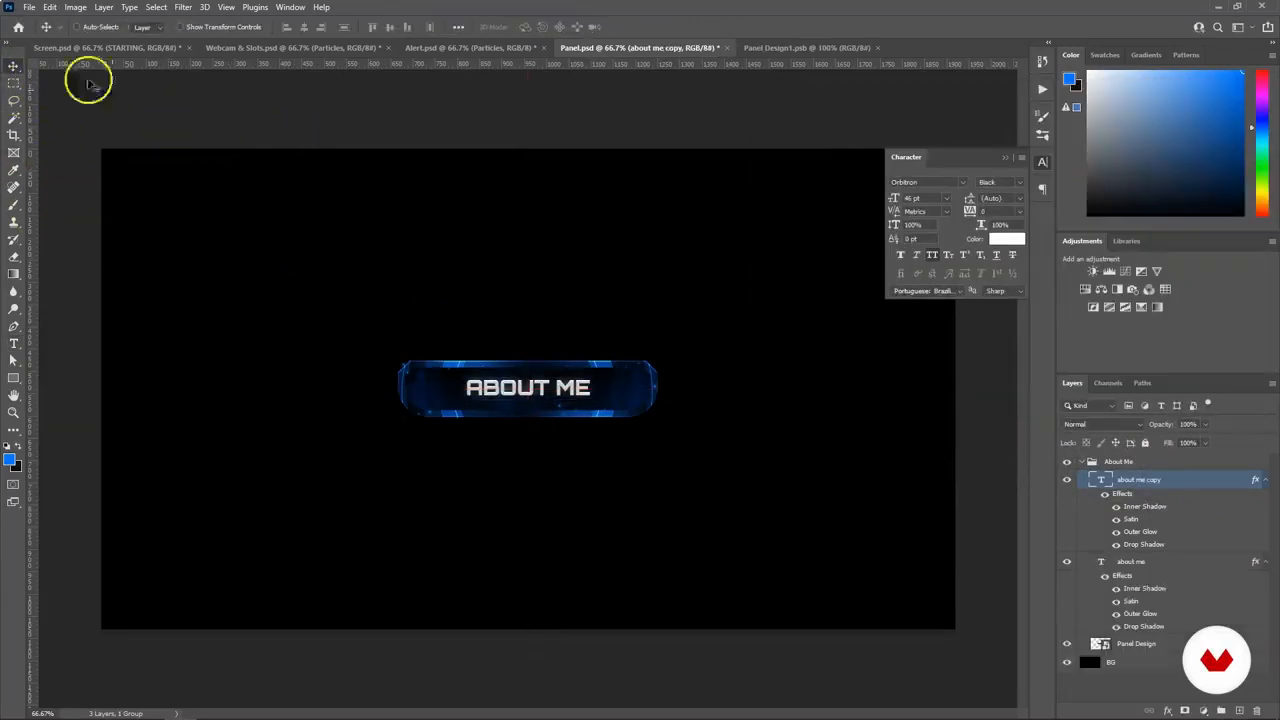
left_click(1265, 480)
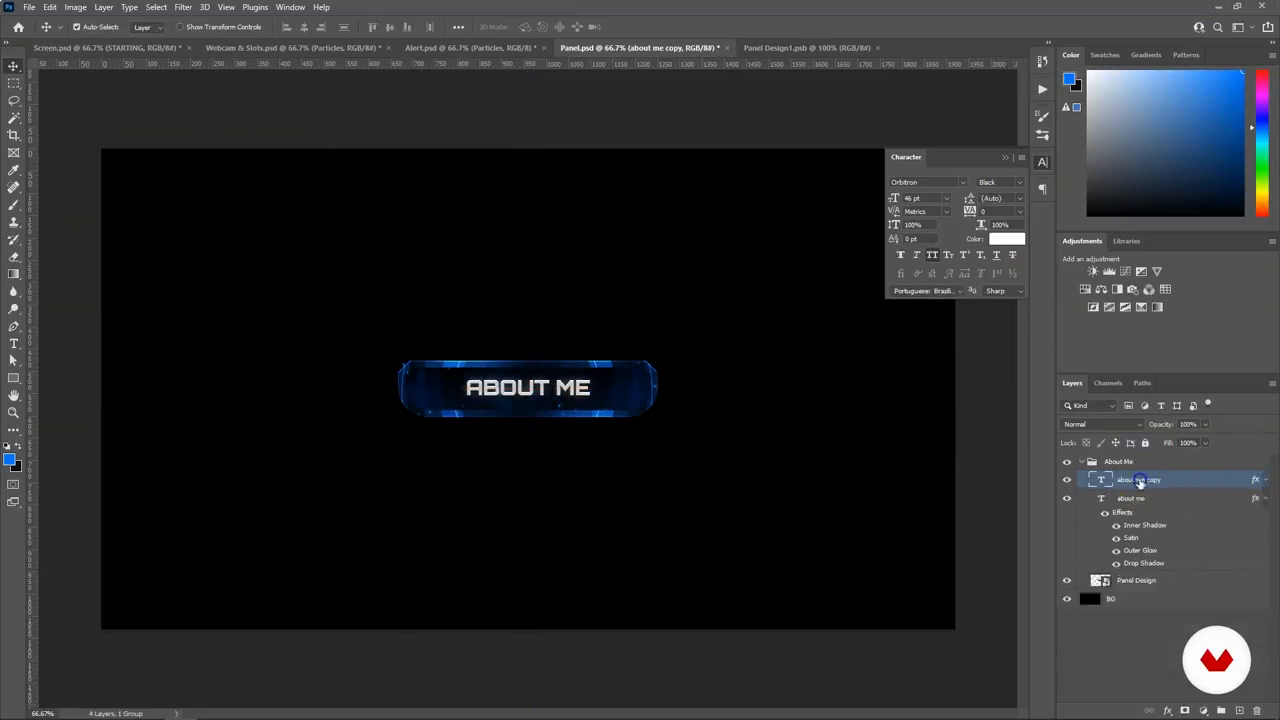
Step: Delete the original about me text layer and rename its copy, closing up the About Me group
left_click(1184, 502)
key("Delete")
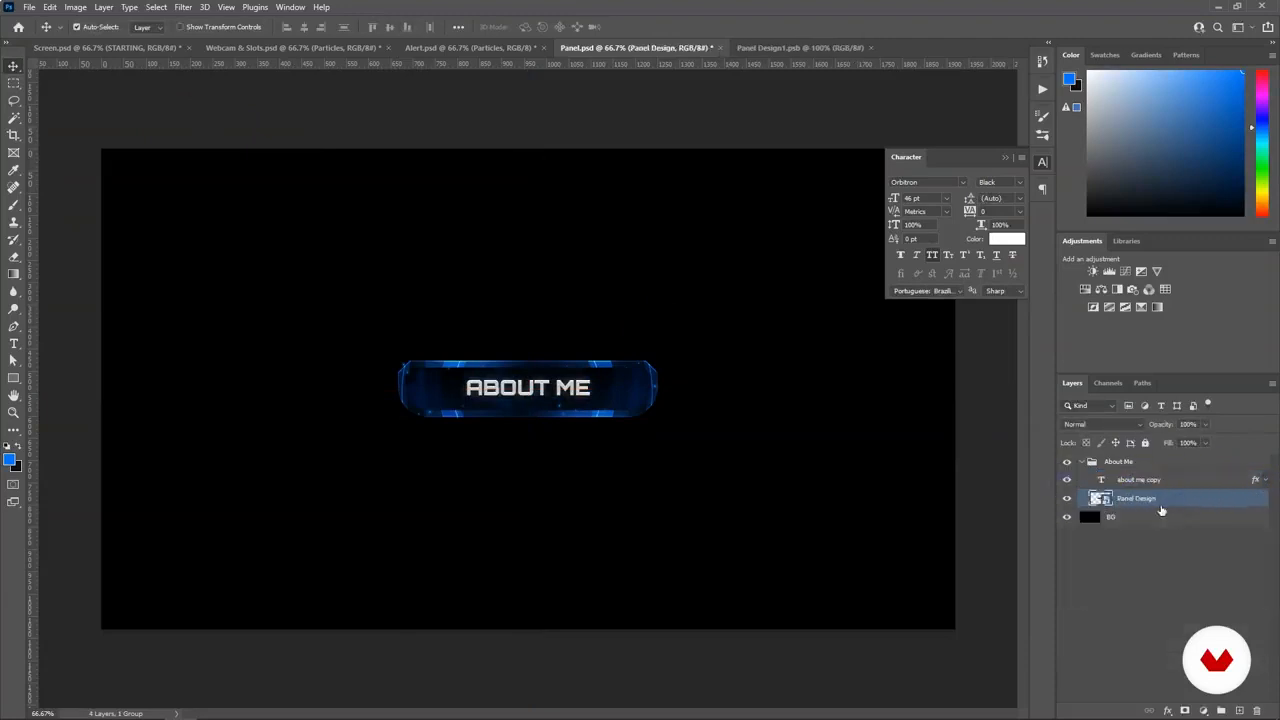
left_click(1143, 481)
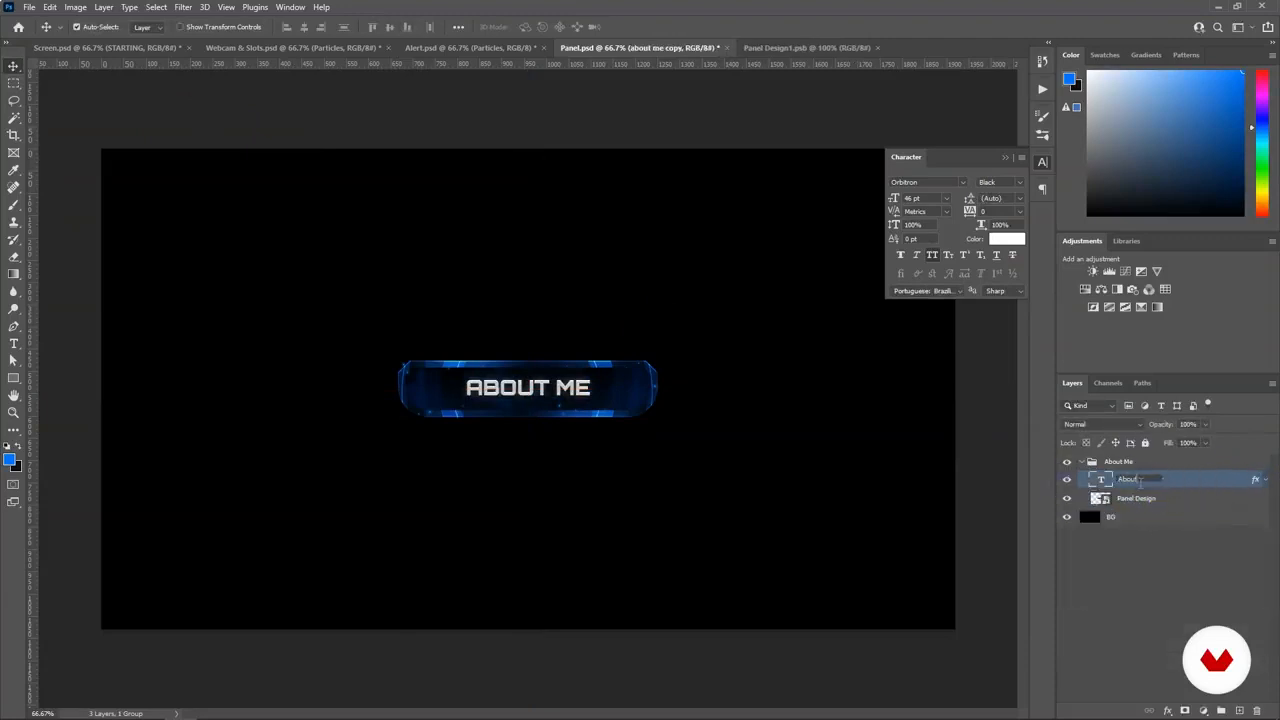
left_click(1083, 463)
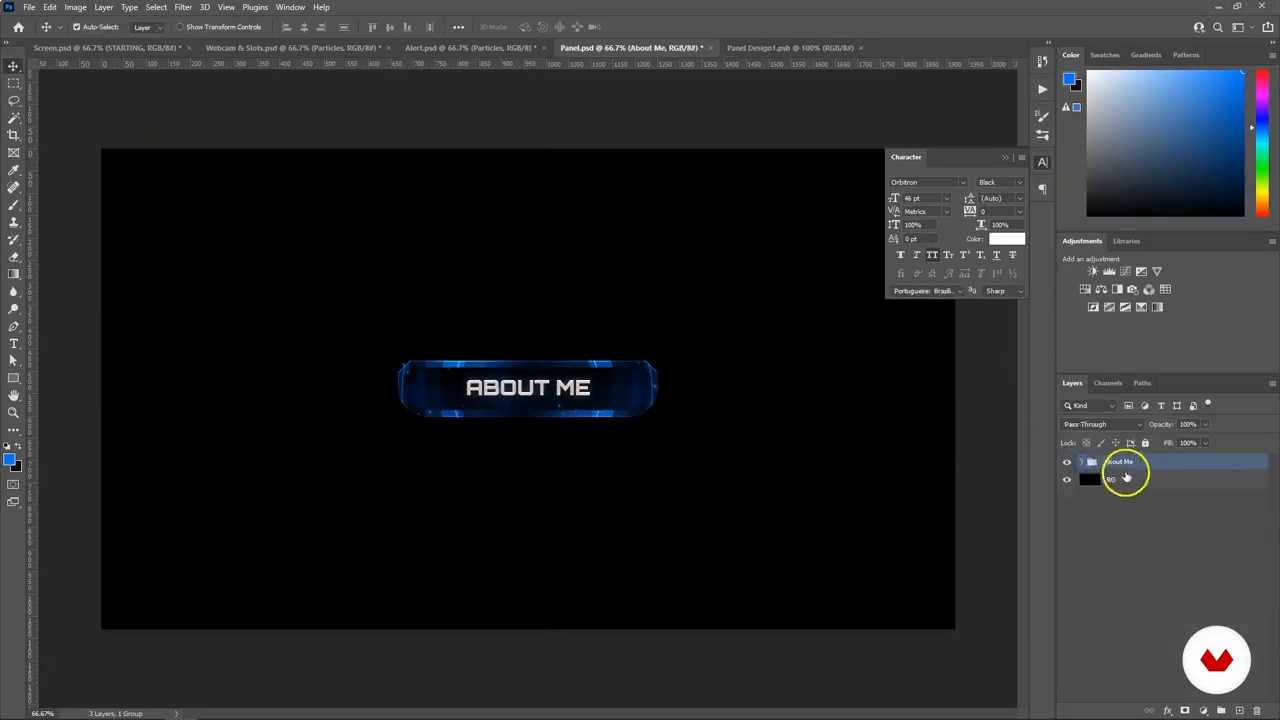
Step: Duplicate the About Me group and rename the copy Subscriber
key("ctrl+j")
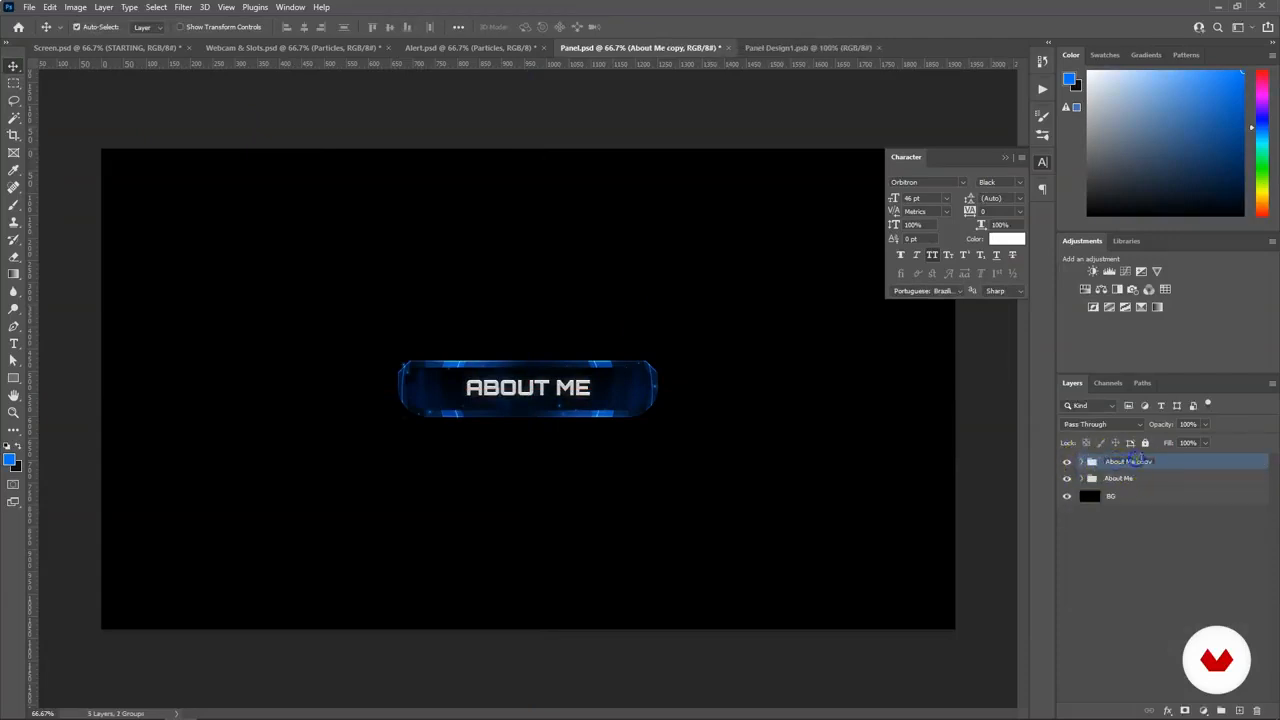
type("Subscriber")
key("Return")
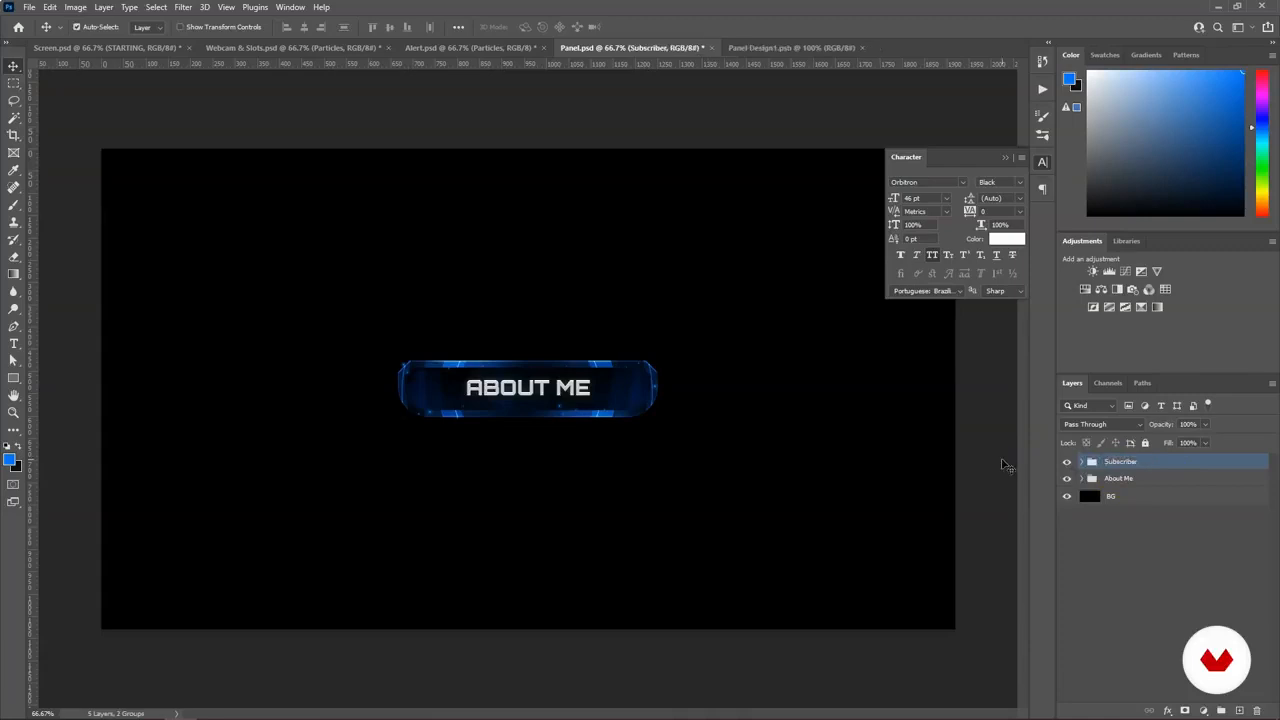
Step: Replace the text in the Subscriber group's panel with SUBSCRIBER and collapse the group
left_click(1081, 462)
left_click(1131, 480)
left_click(14, 343)
left_click(471, 389)
key("ctrl+a")
type("Subscriber")
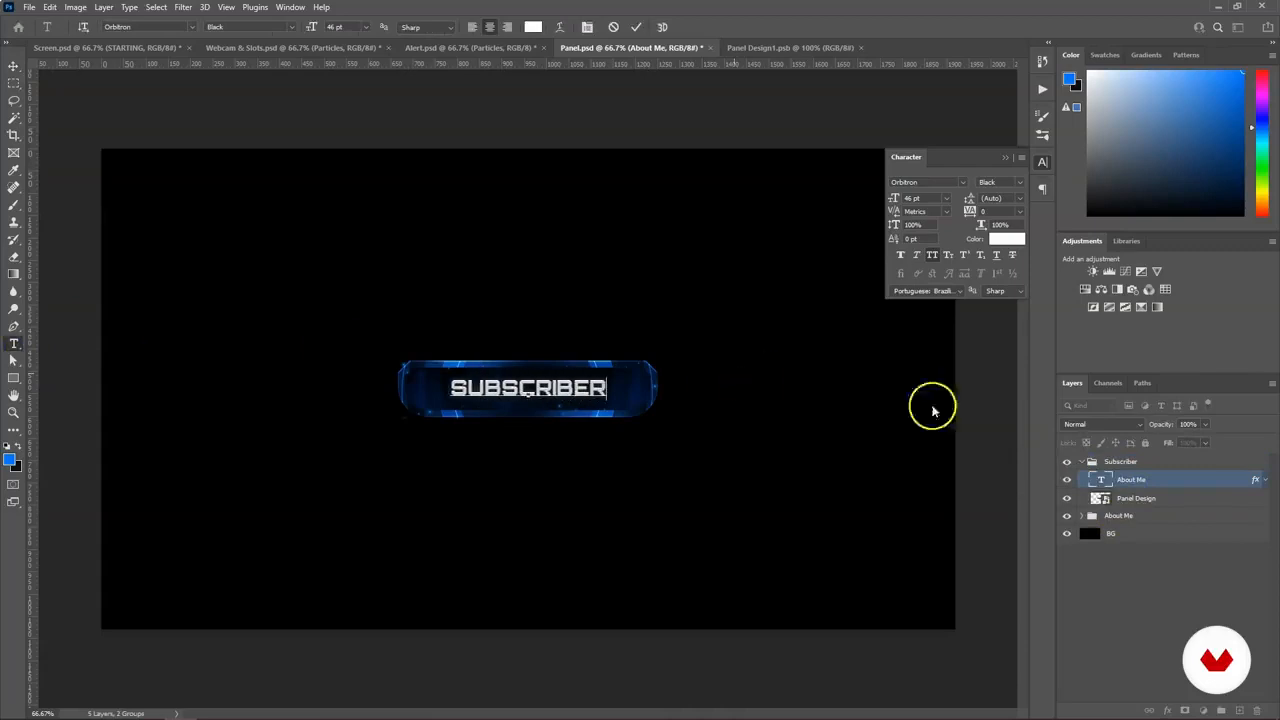
left_click(1120, 462)
left_click(1081, 462)
left_click(1066, 462)
left_click(1066, 463)
Step: Move the whole About Me group straight up by about 179 px so it sits above the SUBSCRIBER panel
left_click(1081, 478)
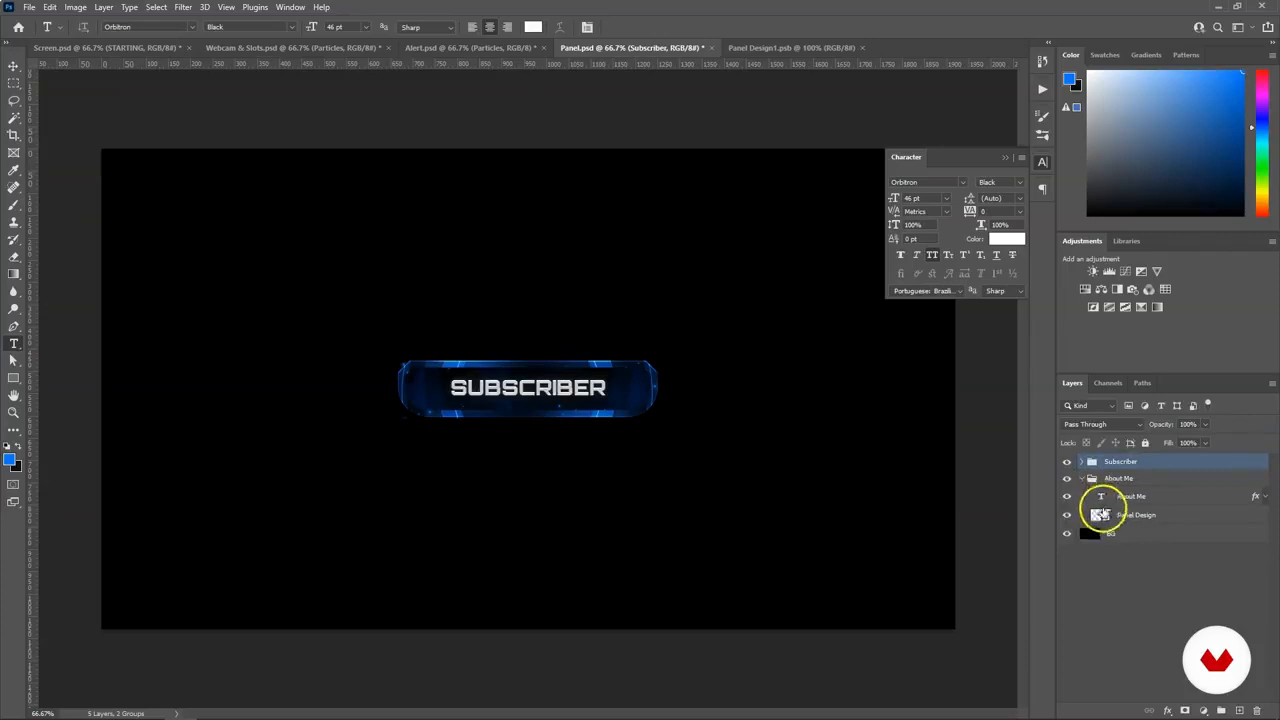
left_click(14, 67)
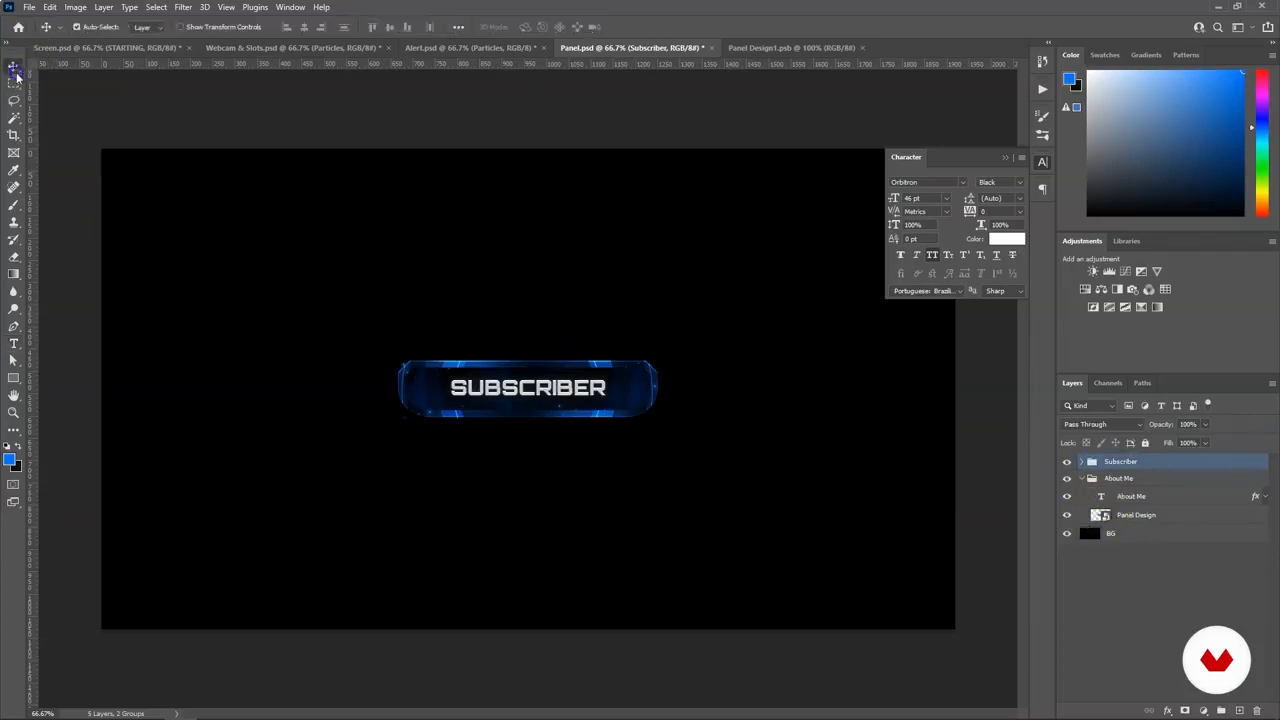
left_click(1110, 479)
left_click(1083, 479)
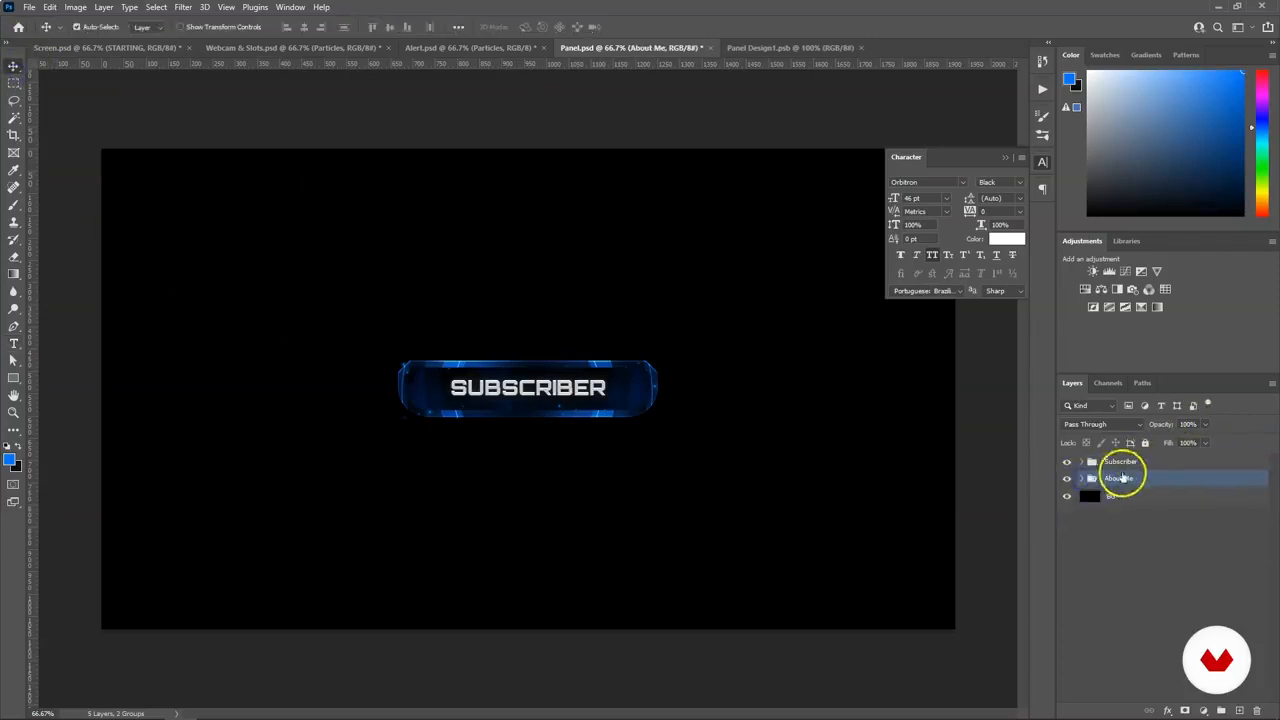
key("ctrl+t")
left_click_drag(560, 414, 565, 333)
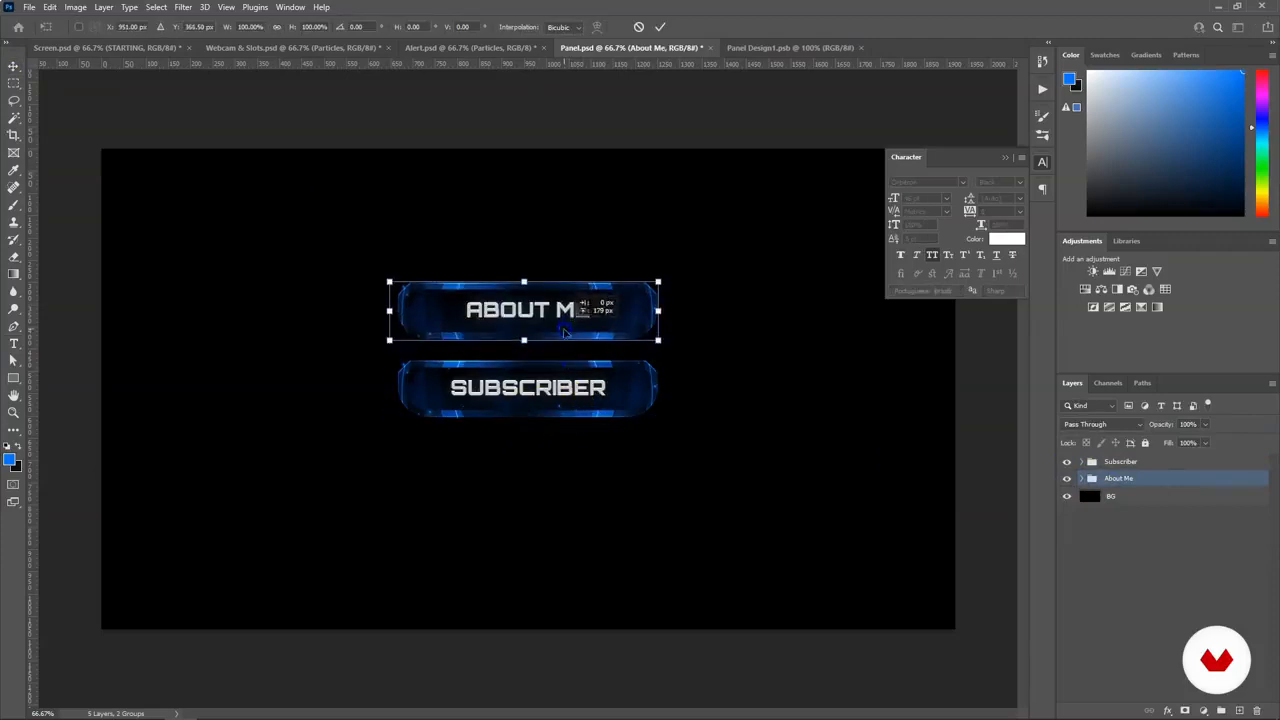
key("Return")
Step: Hide the BG layer clipped to the Panel Design shape inside the saved smart object and check both panels in Panel.psd
left_click(1083, 479)
double_click(1092, 513)
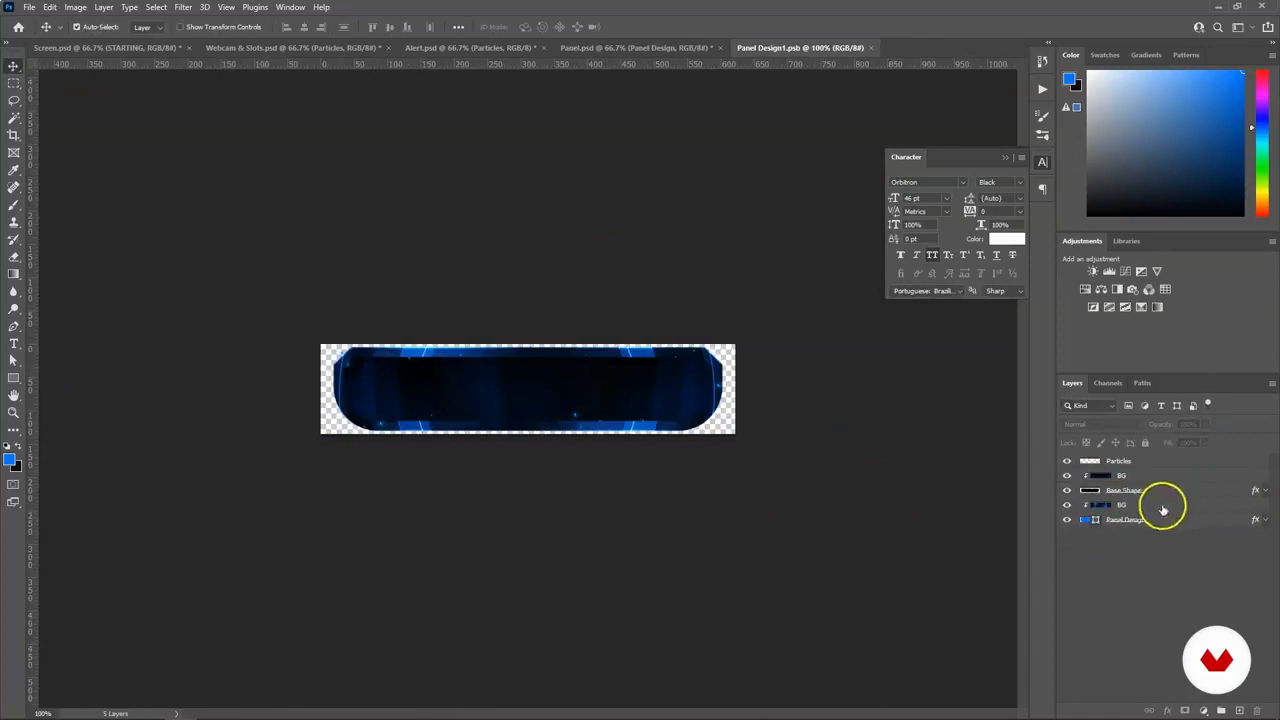
left_click(1066, 507)
left_click(1123, 506)
left_click(1068, 507)
left_click(1067, 507)
left_click(651, 514)
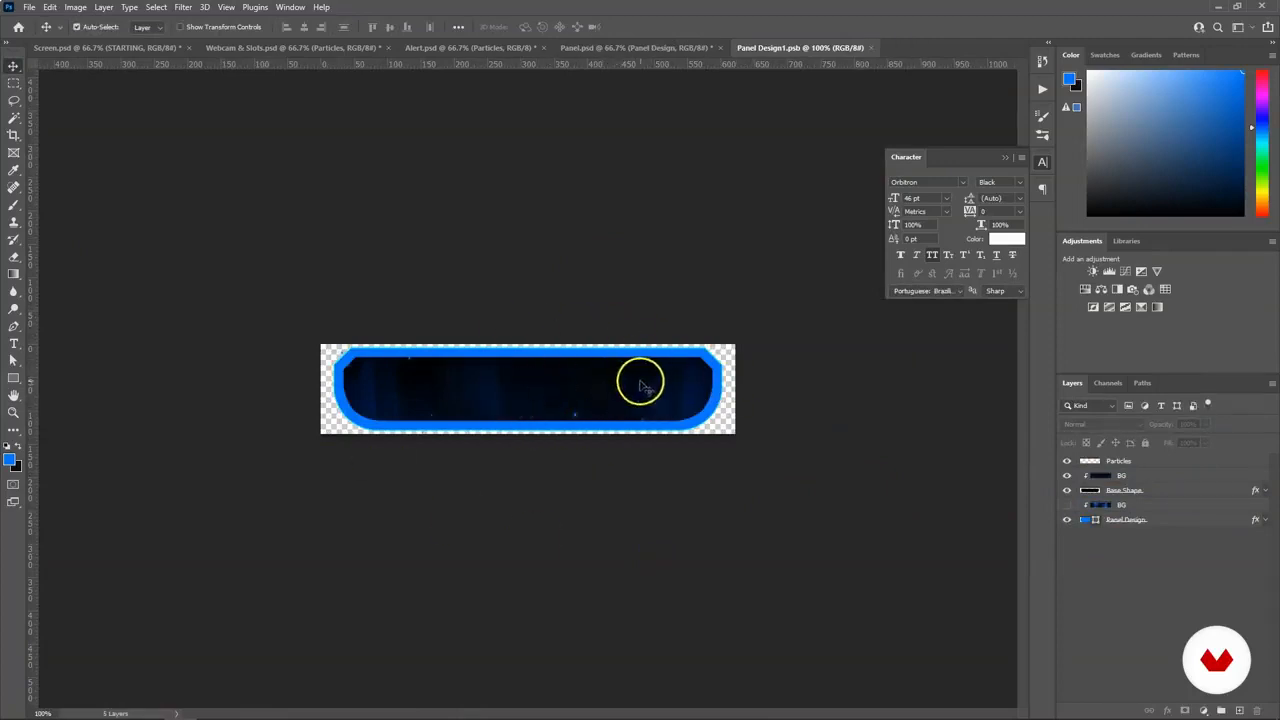
left_click(610, 47)
left_click(580, 318)
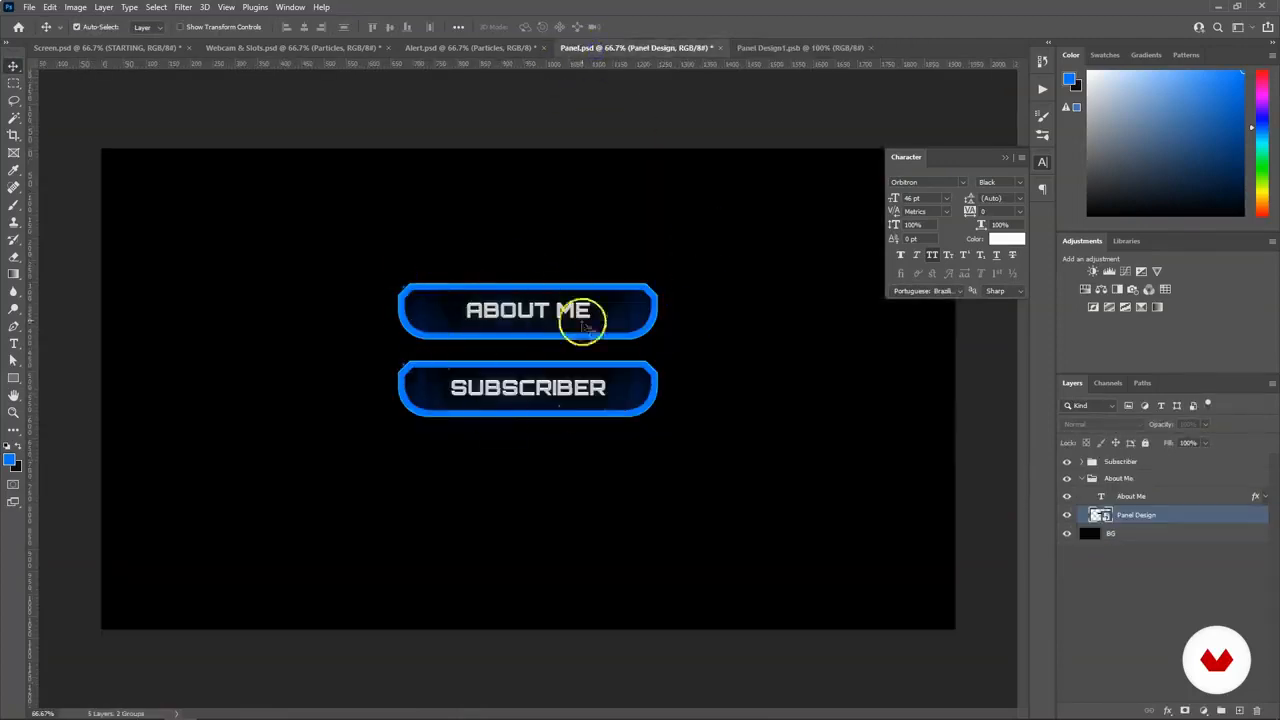